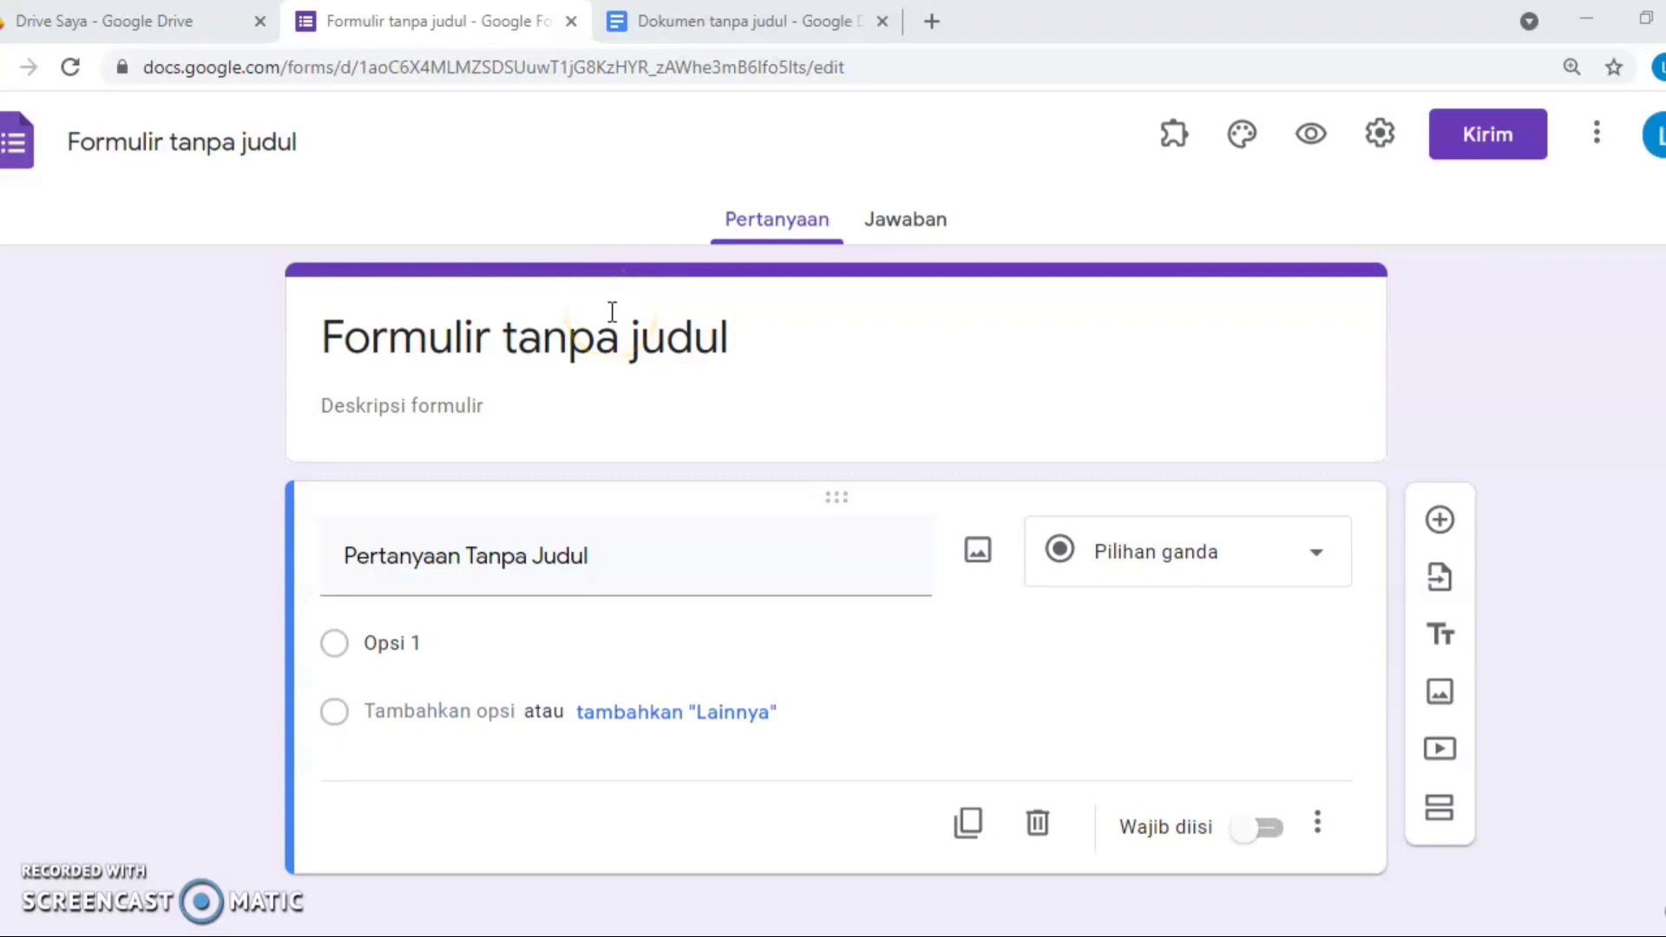
- Replace the form's default title with "UJI COBA SOAL BAHASA INDONESIA"
left_click_drag(740, 339, 455, 375)
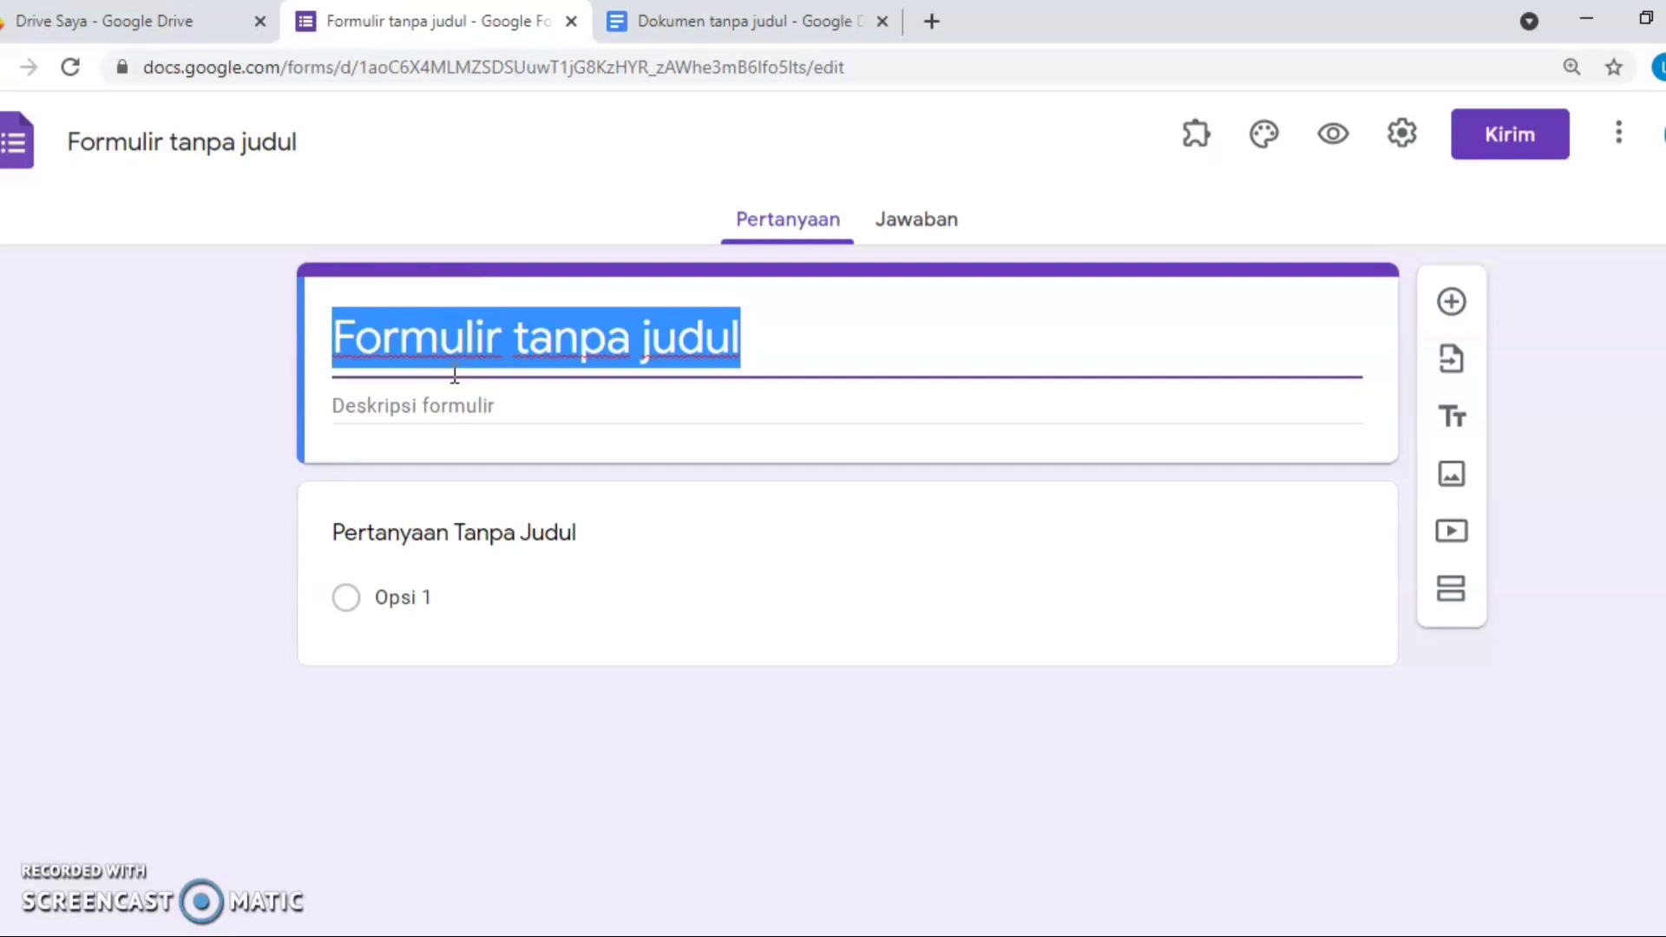
type("UJI ")
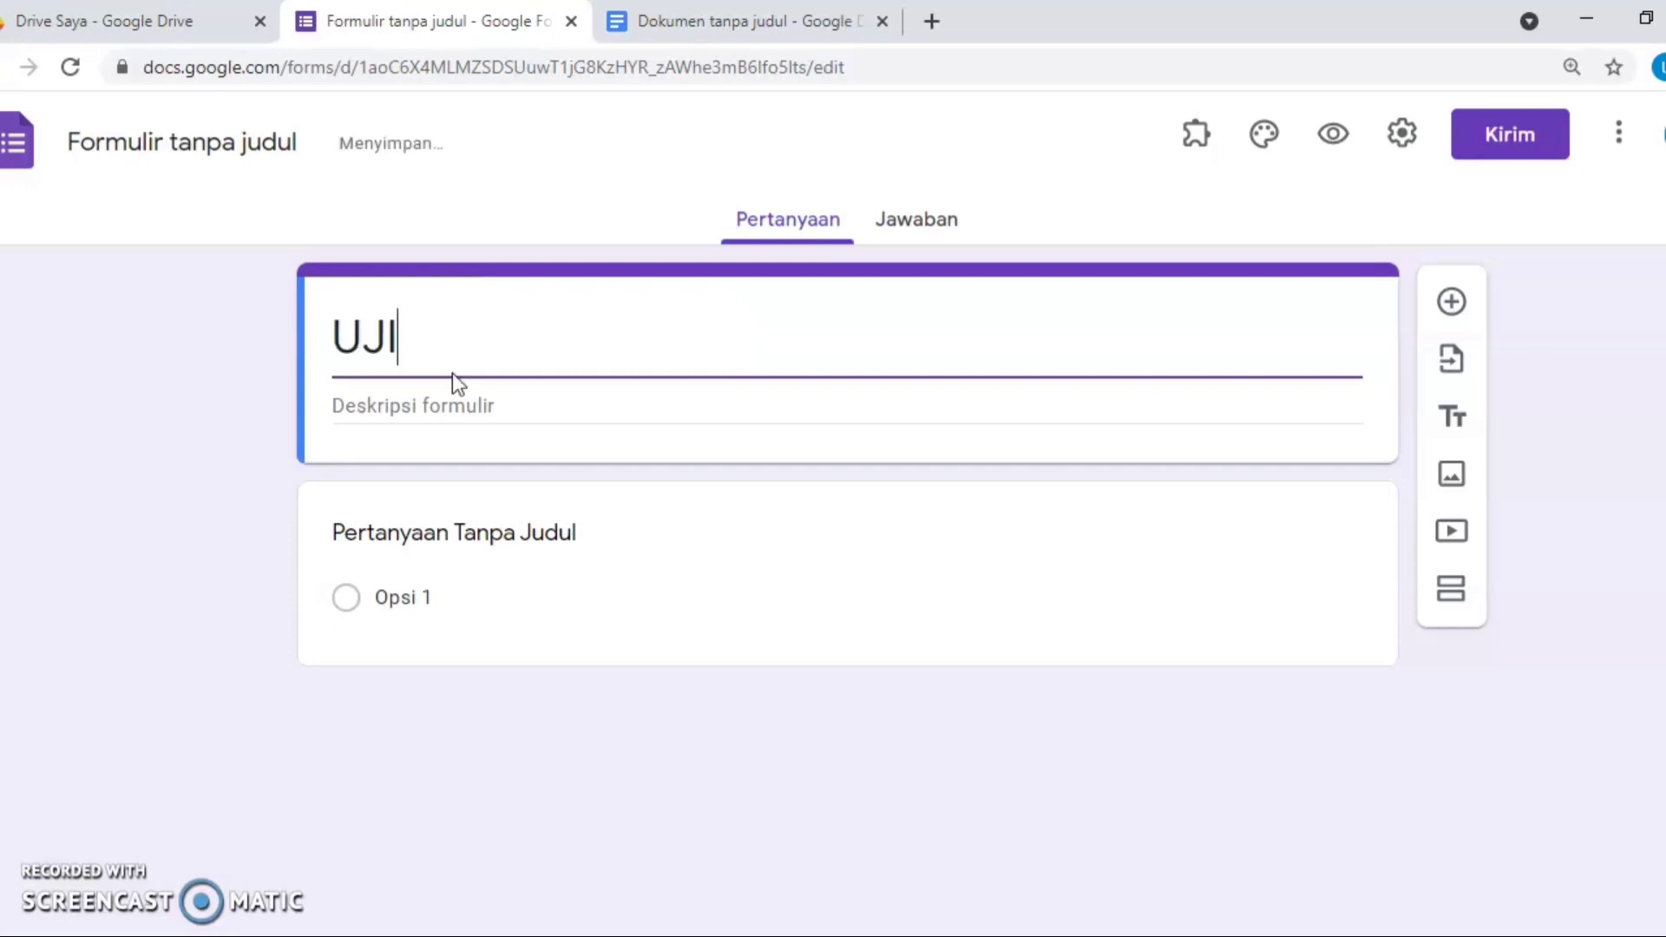
type("CO")
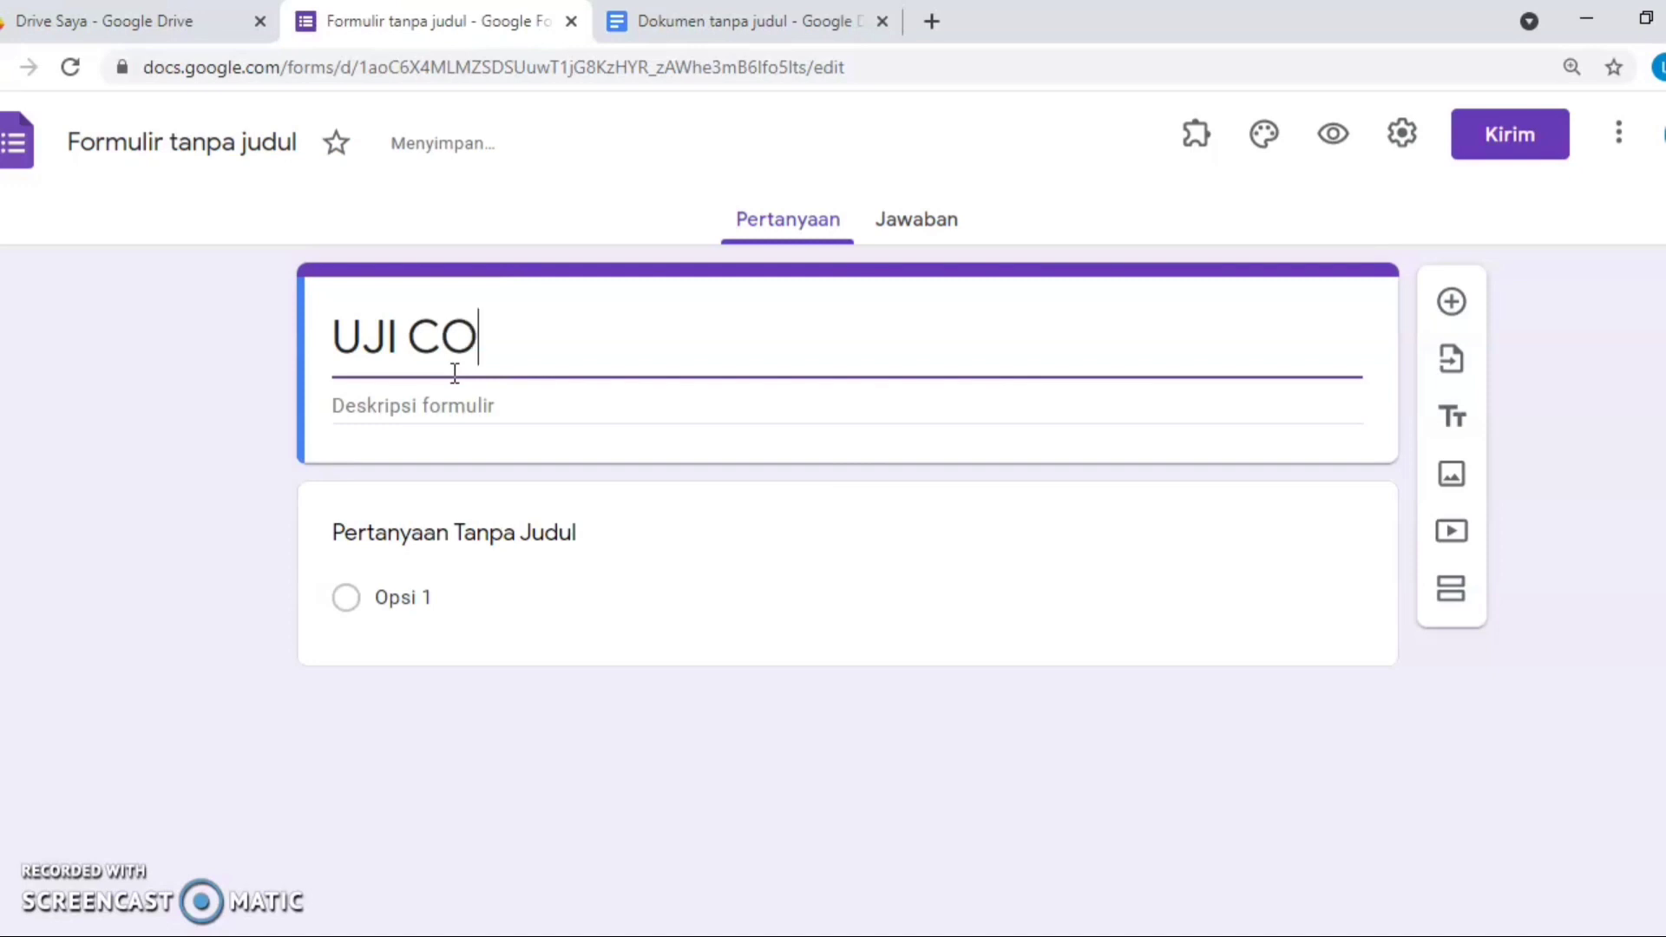
type("BA SOAL ")
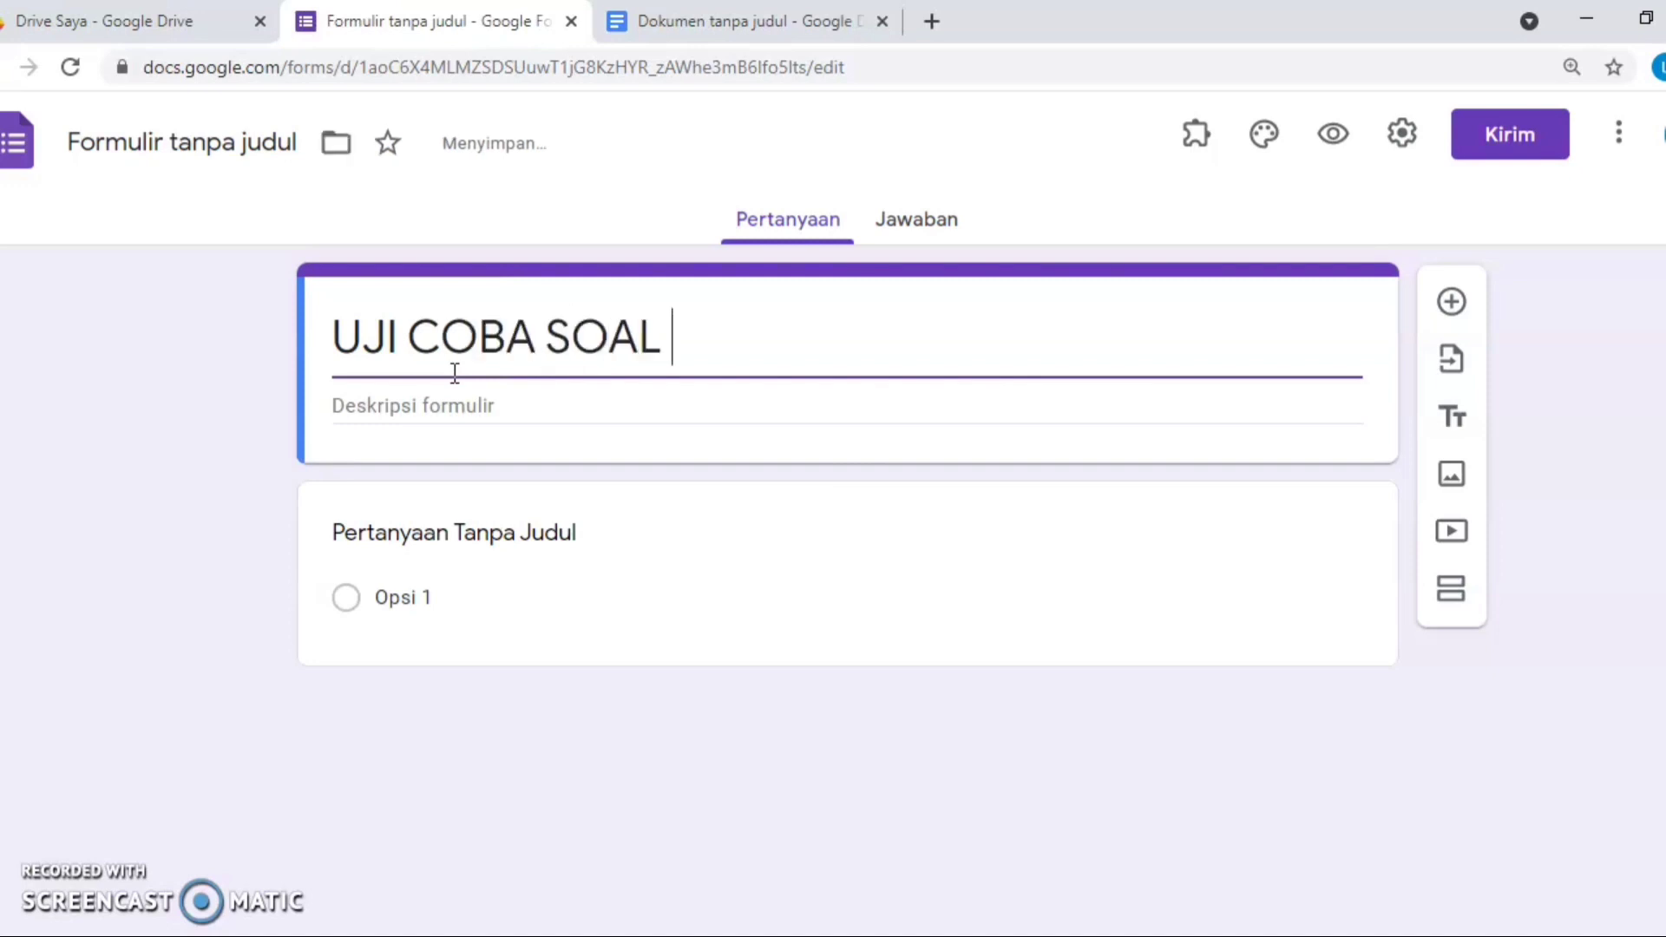
type("BAHASA")
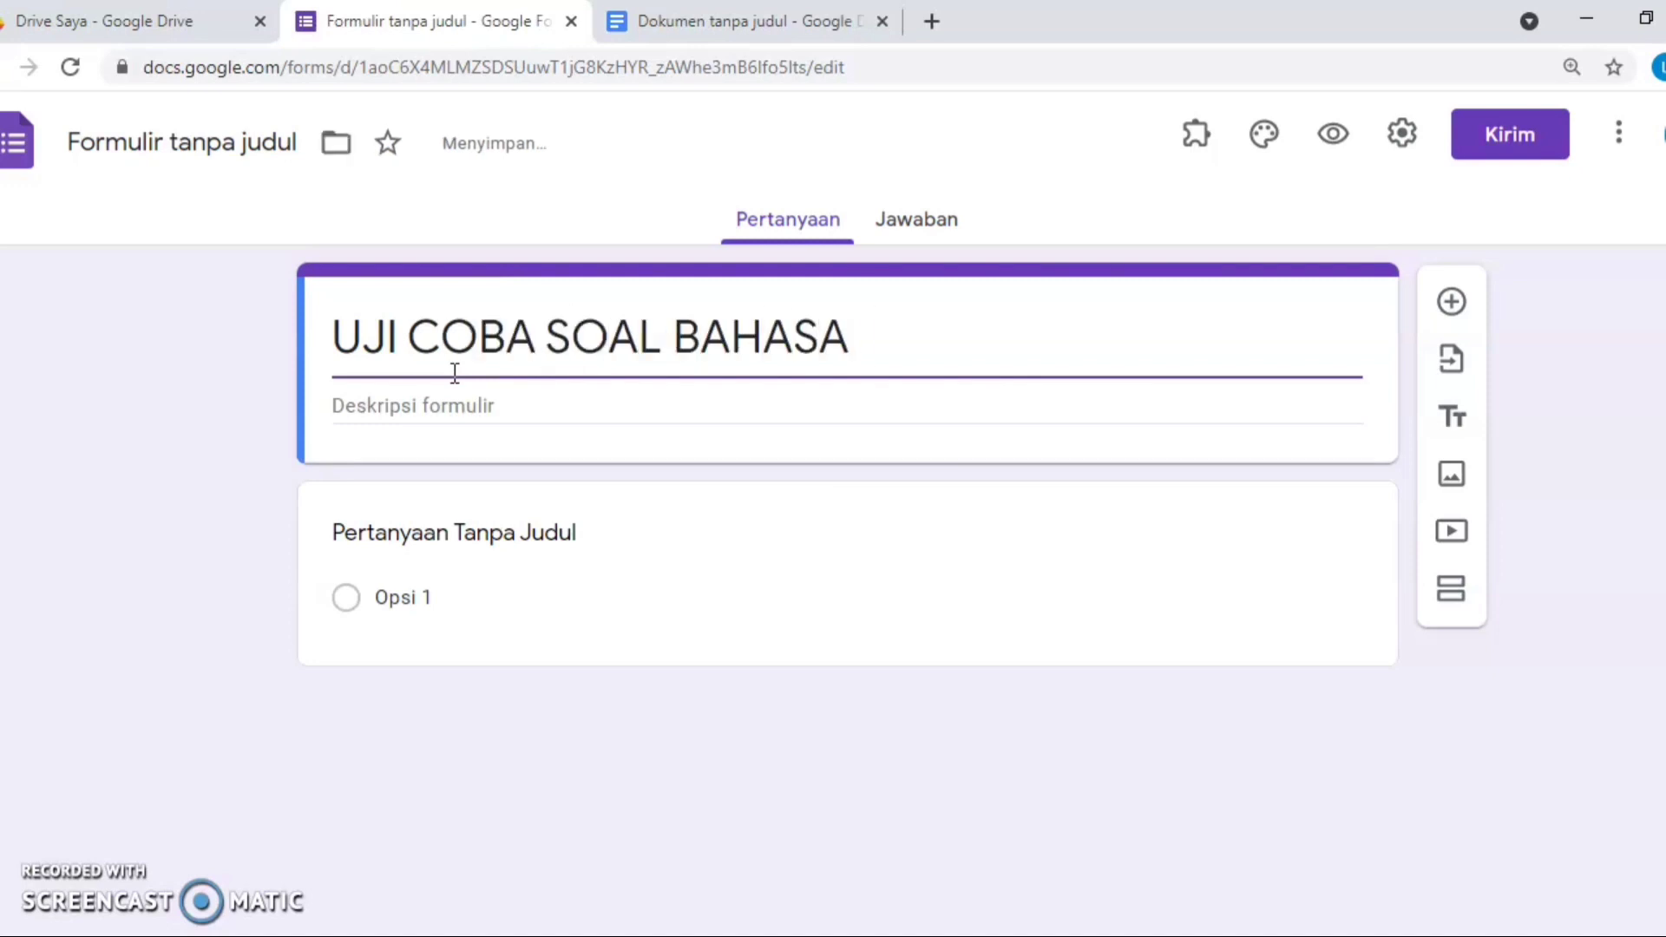
type(" INDONESIA")
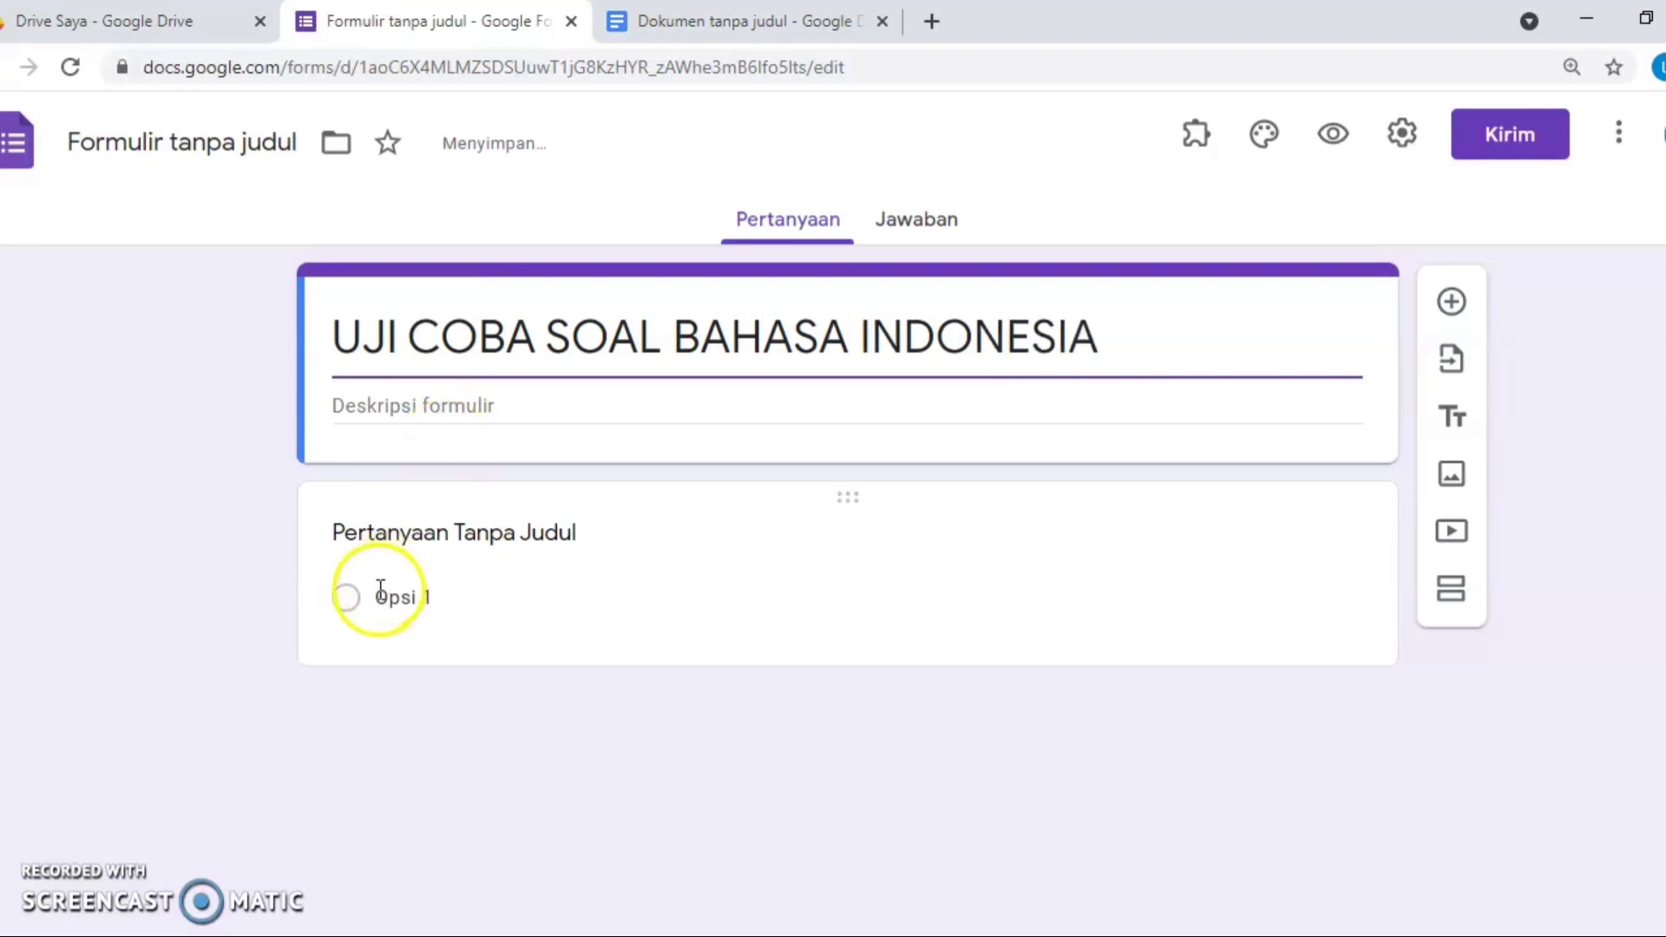
- Title the first question "Nama Siswa" and make answering it required
left_click(493, 571)
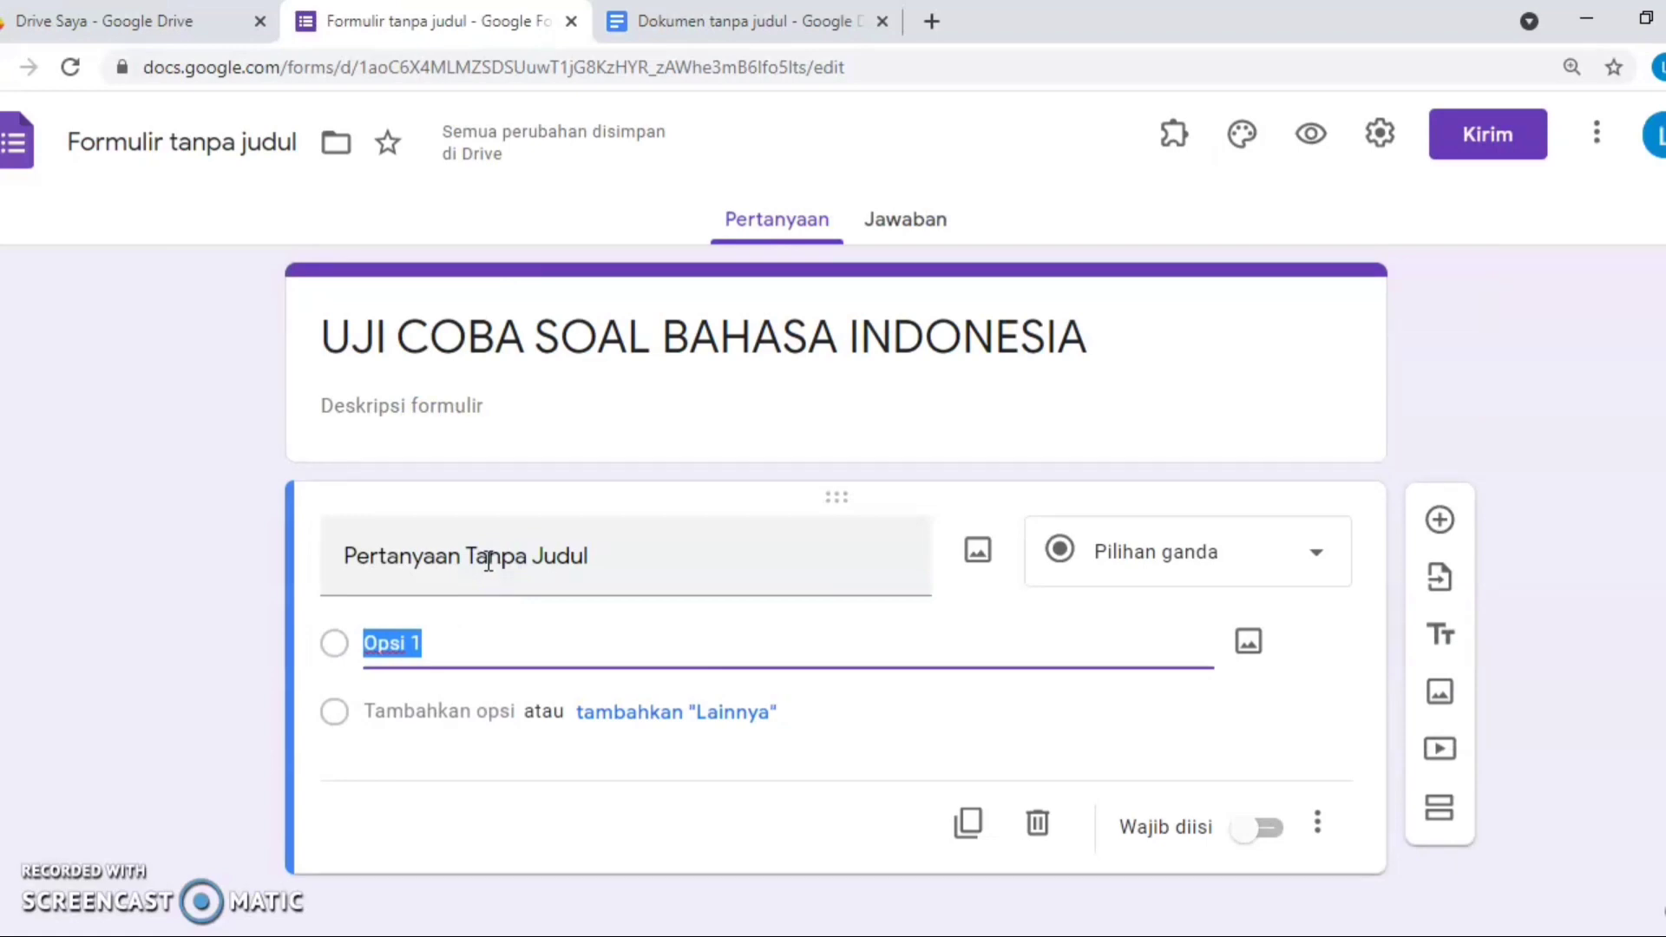
left_click(493, 564)
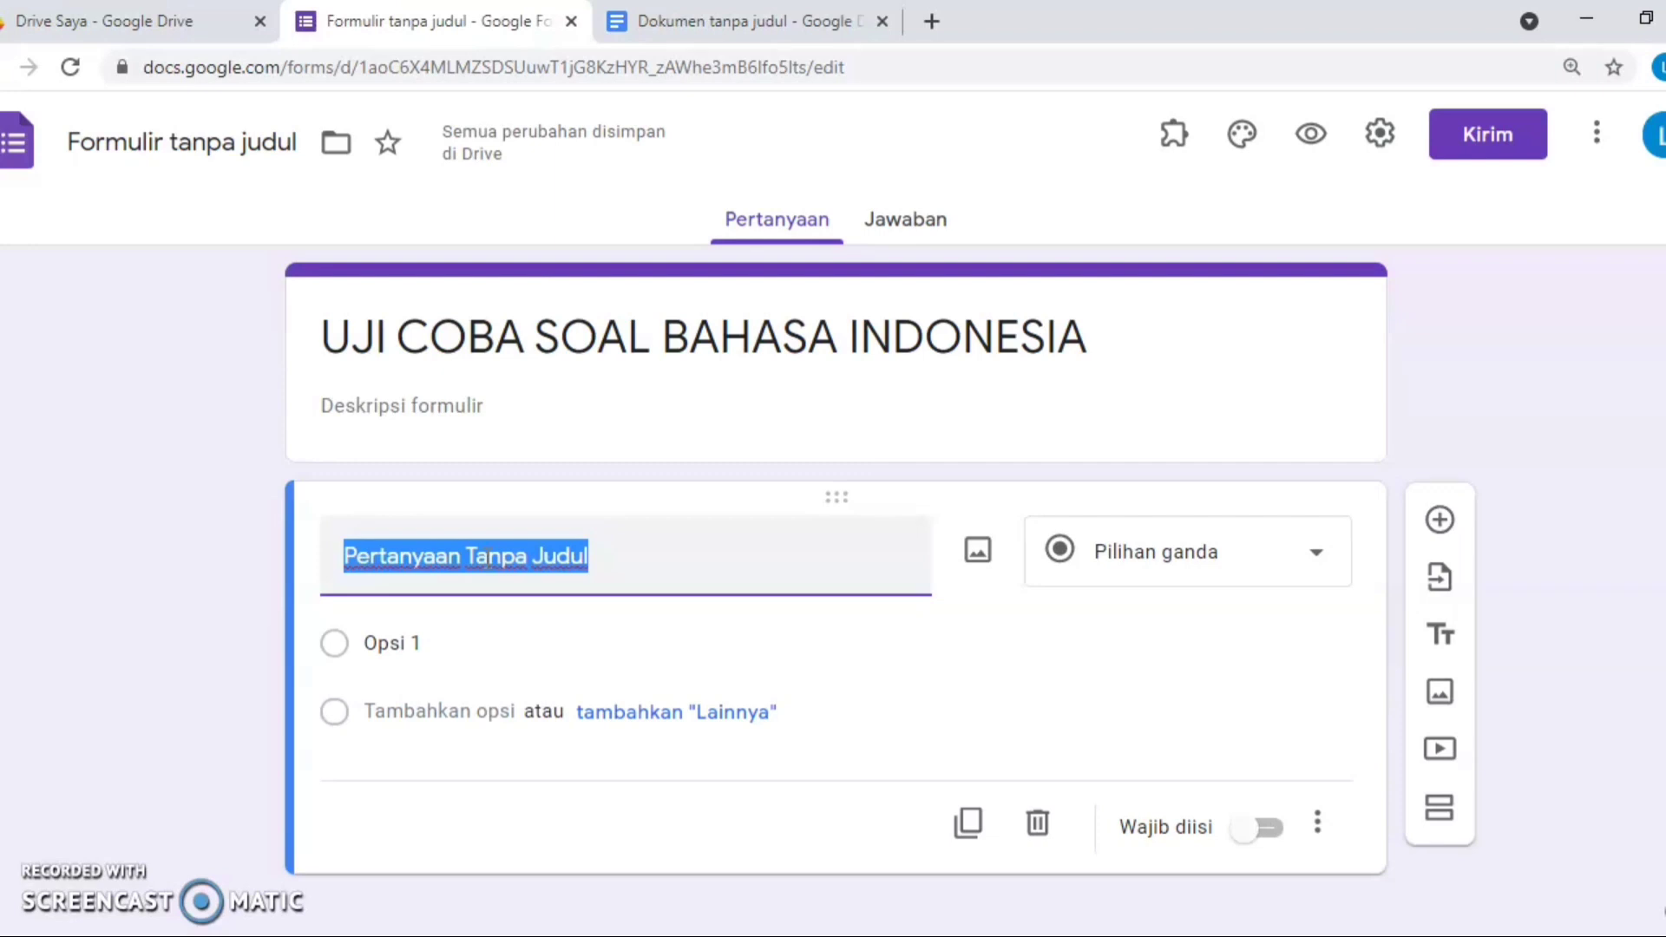
type("Nam")
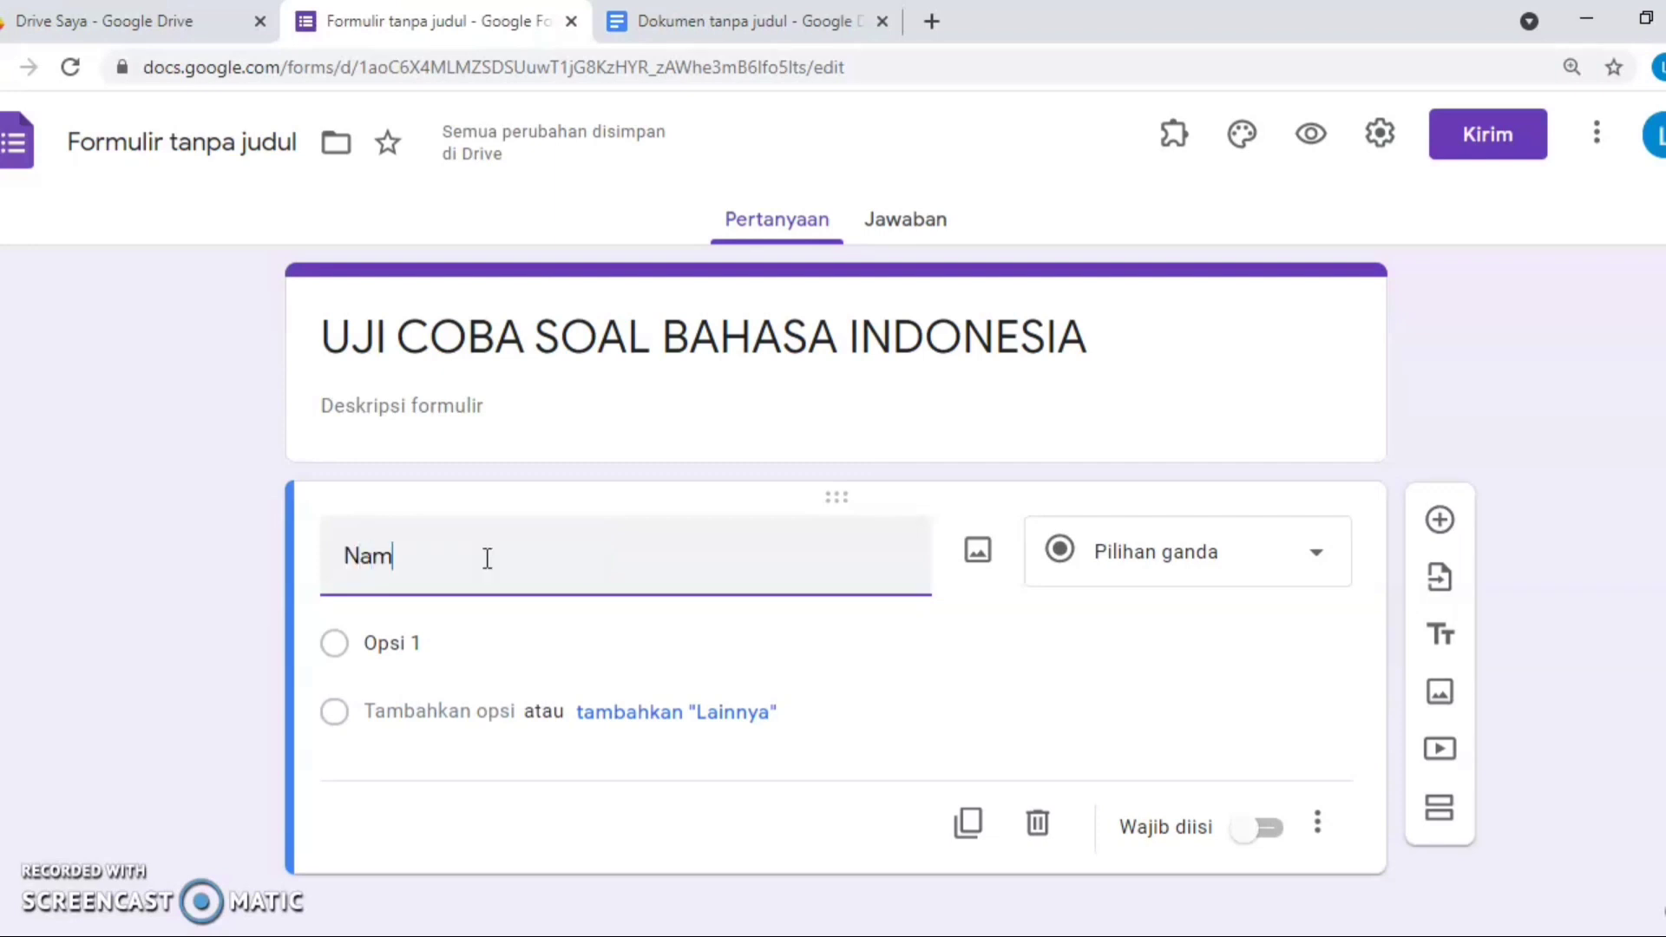
type("a S")
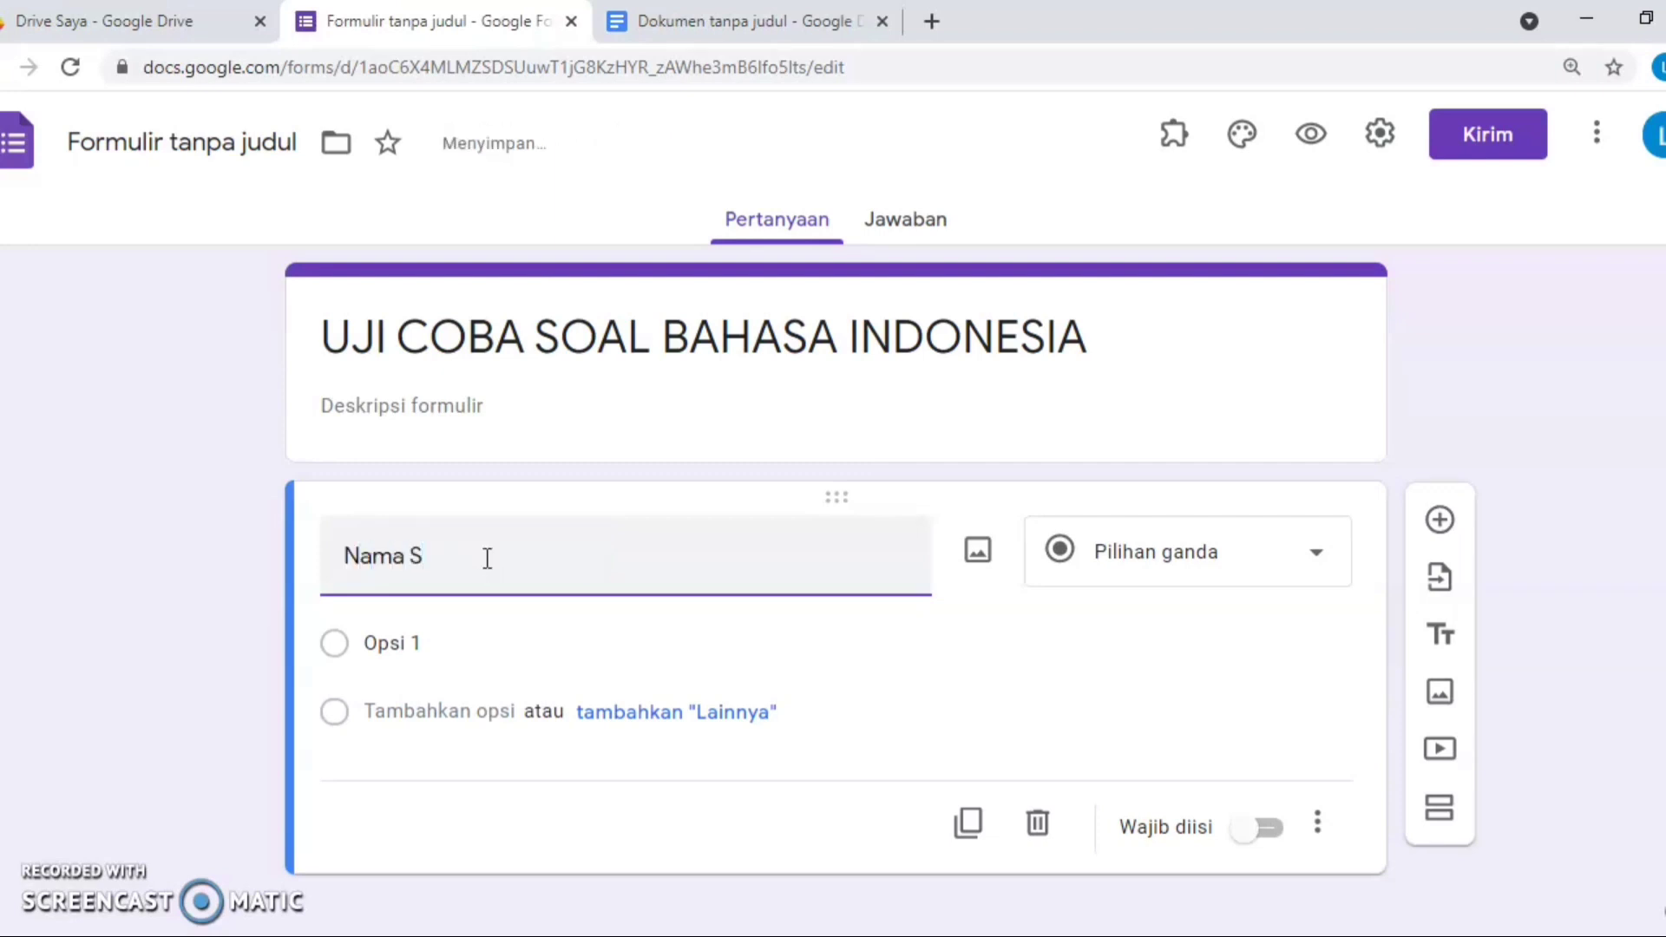
type("iswa")
key("BackSpace")
type("wa")
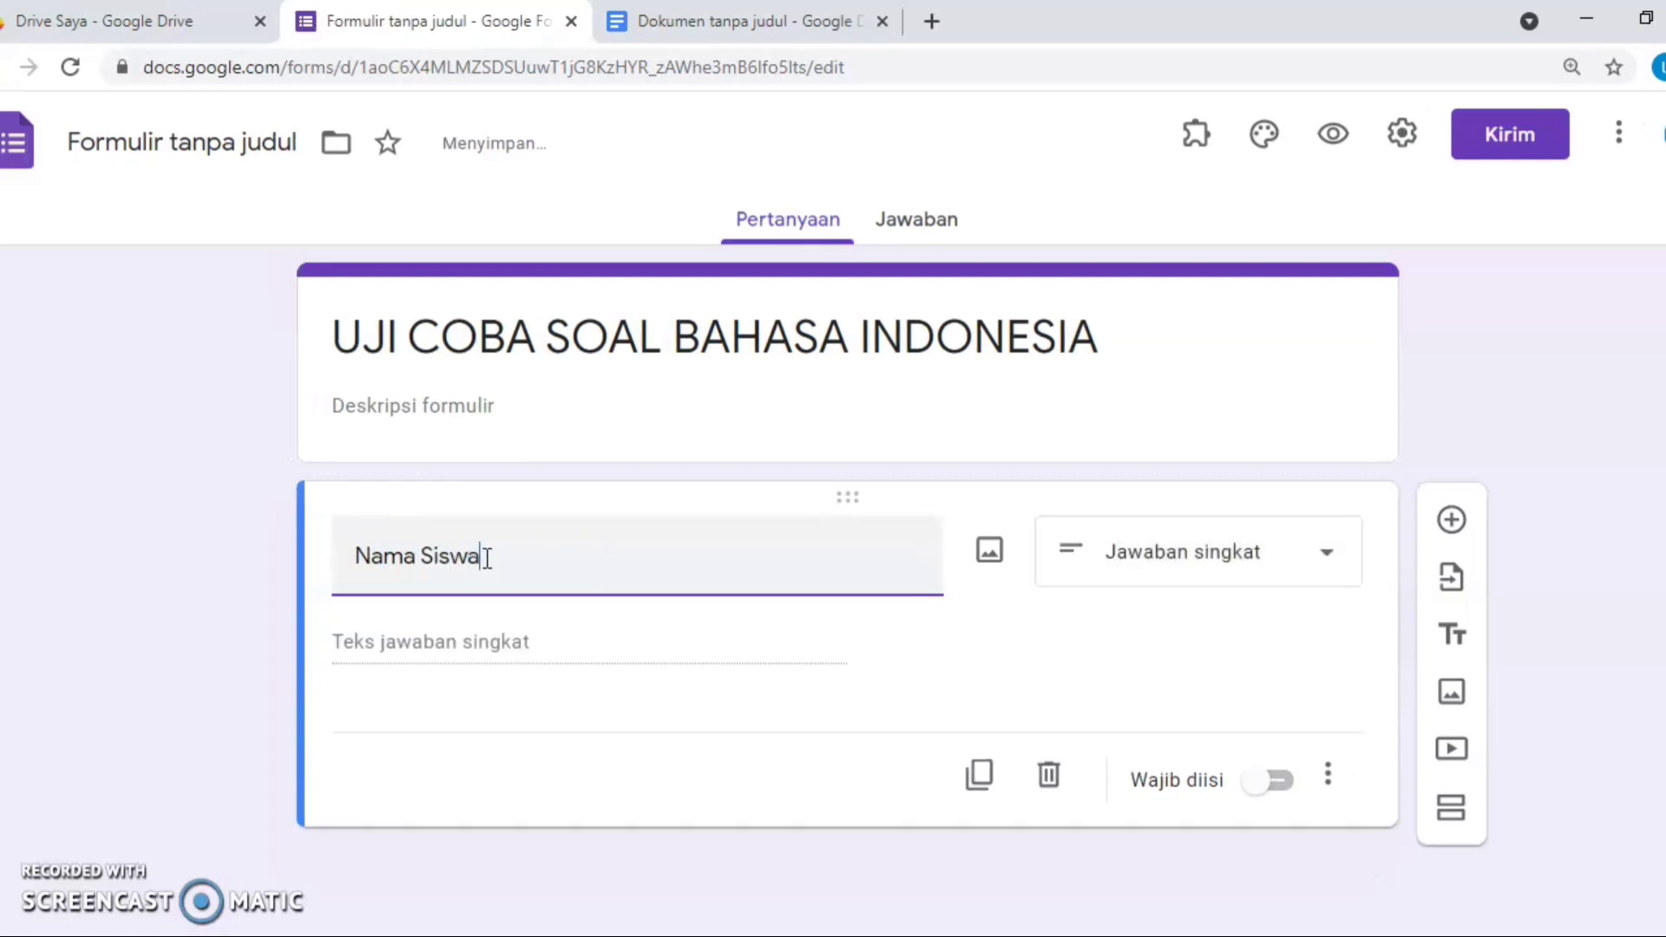
left_click(1269, 784)
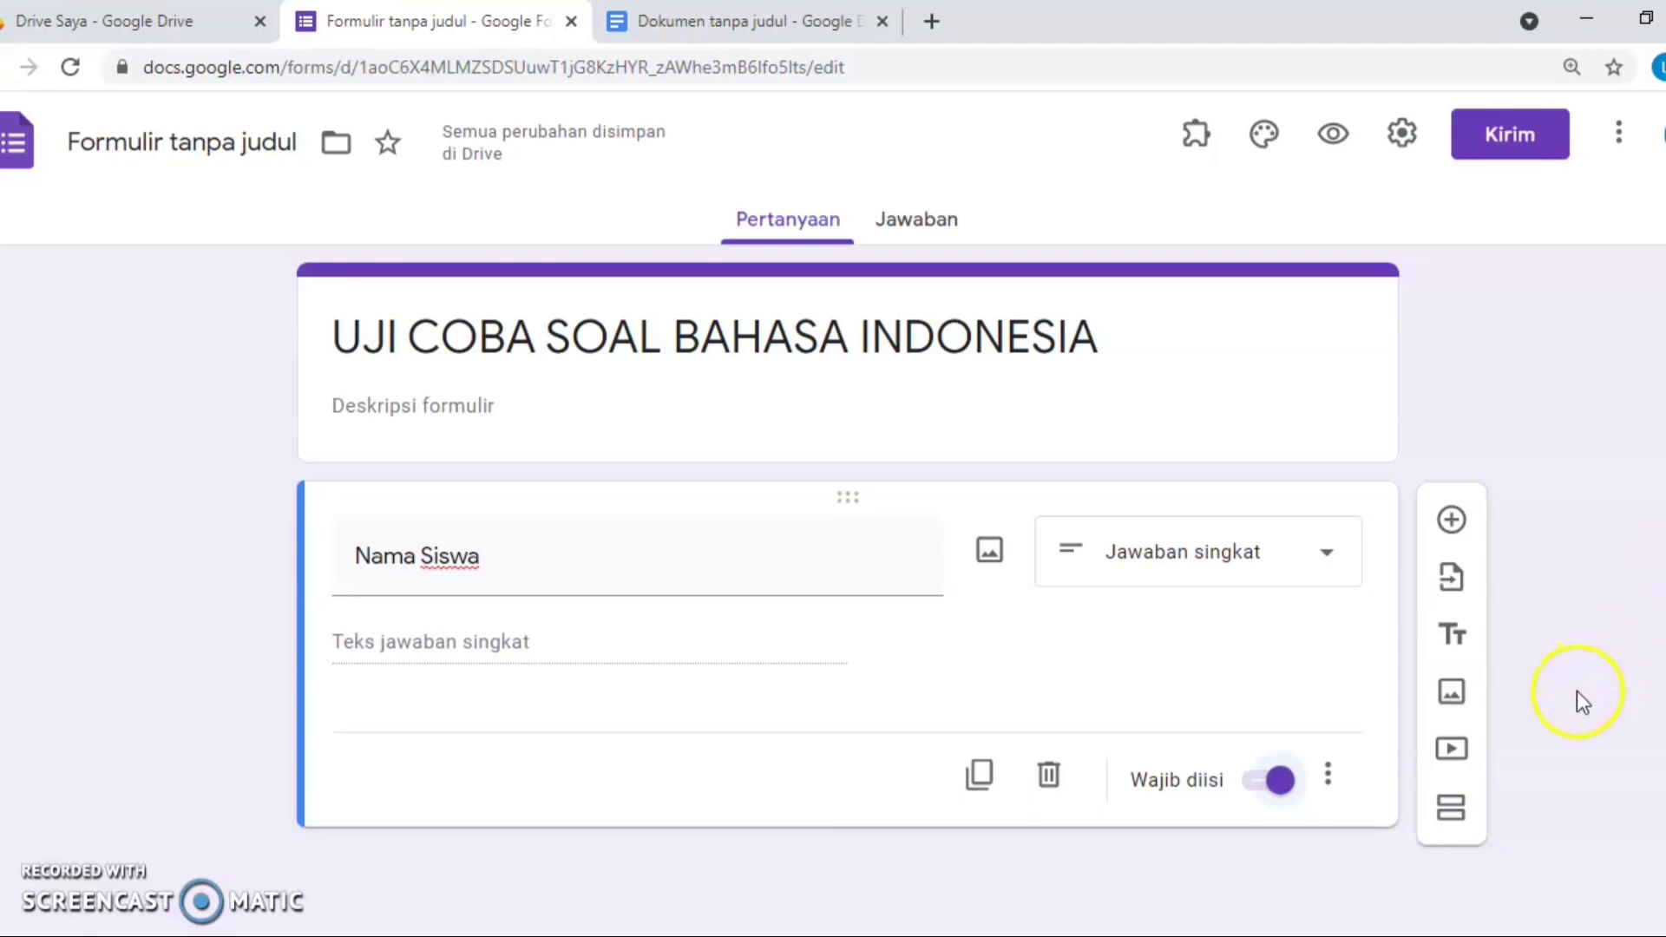
- Add a new section after the name question and title it "Bacalah kedua paragraf berikut ini dengan cermat!"
left_click(1462, 814)
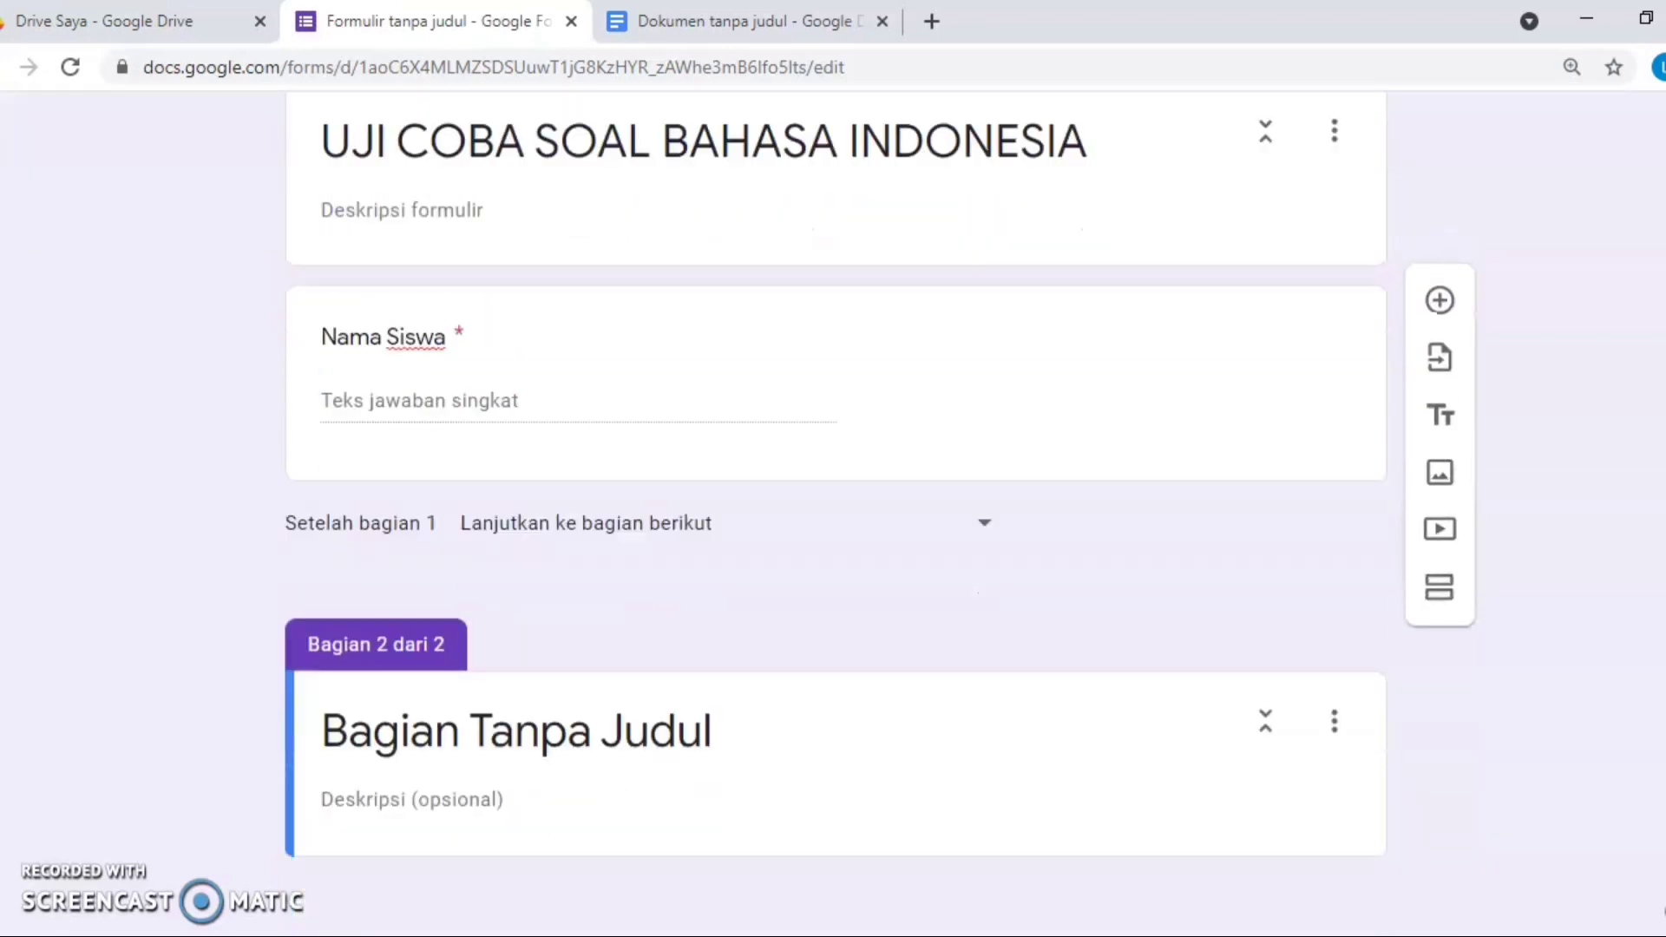
left_click(1210, 719)
left_click(642, 739)
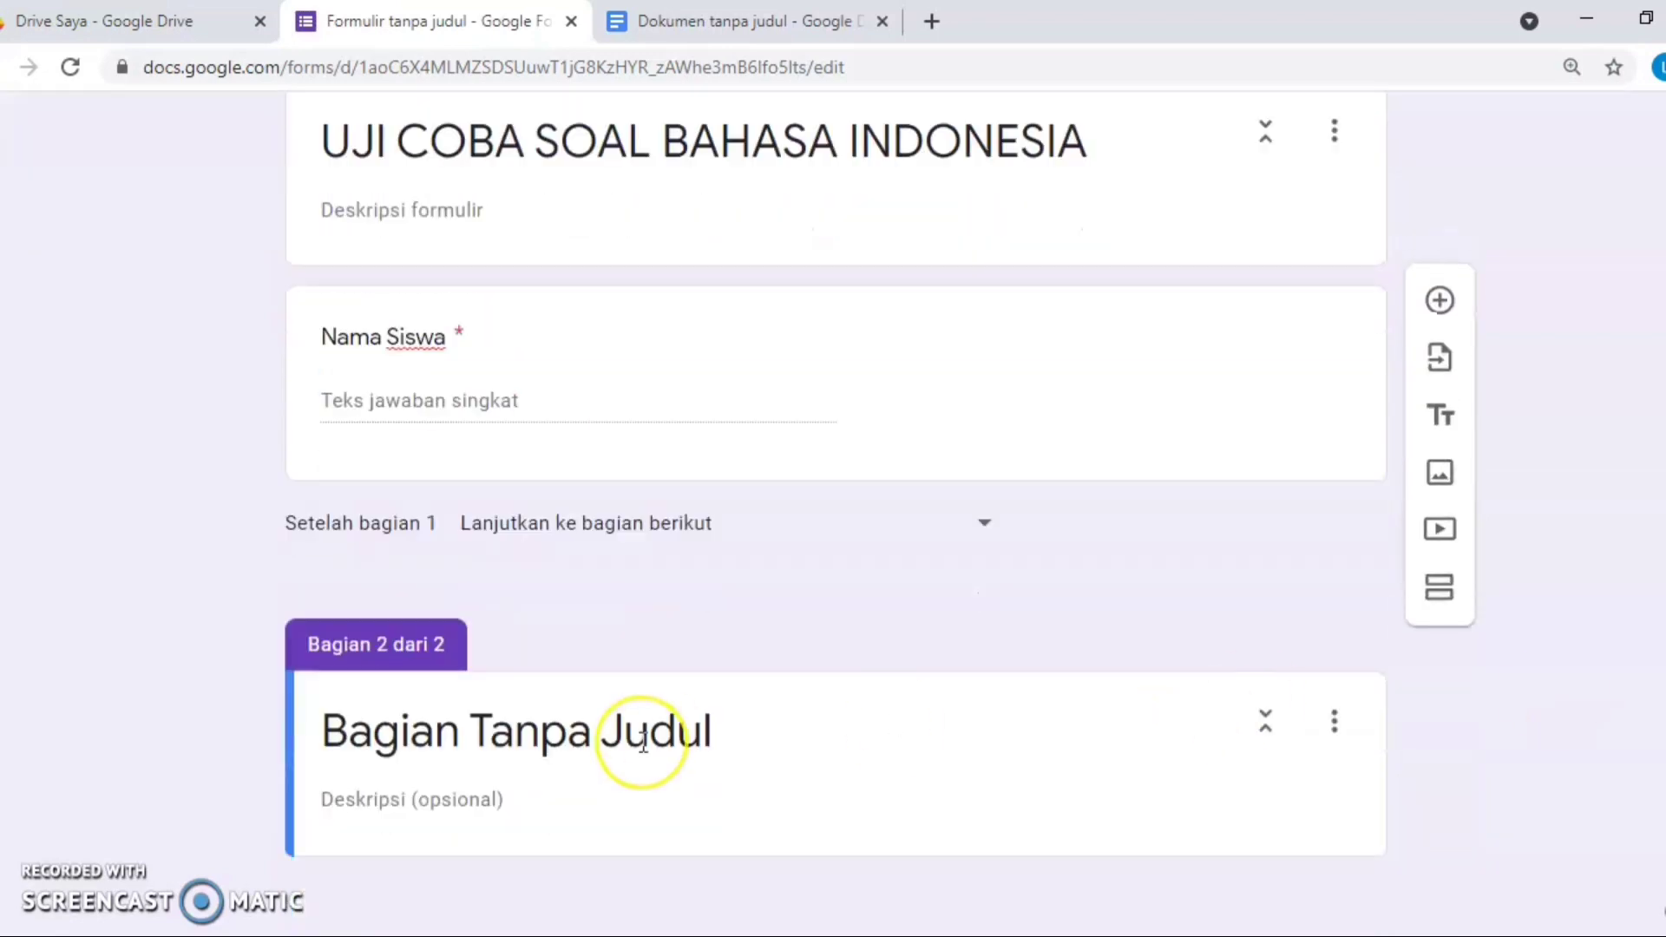
left_click(659, 21)
left_click(533, 19)
left_click(633, 738)
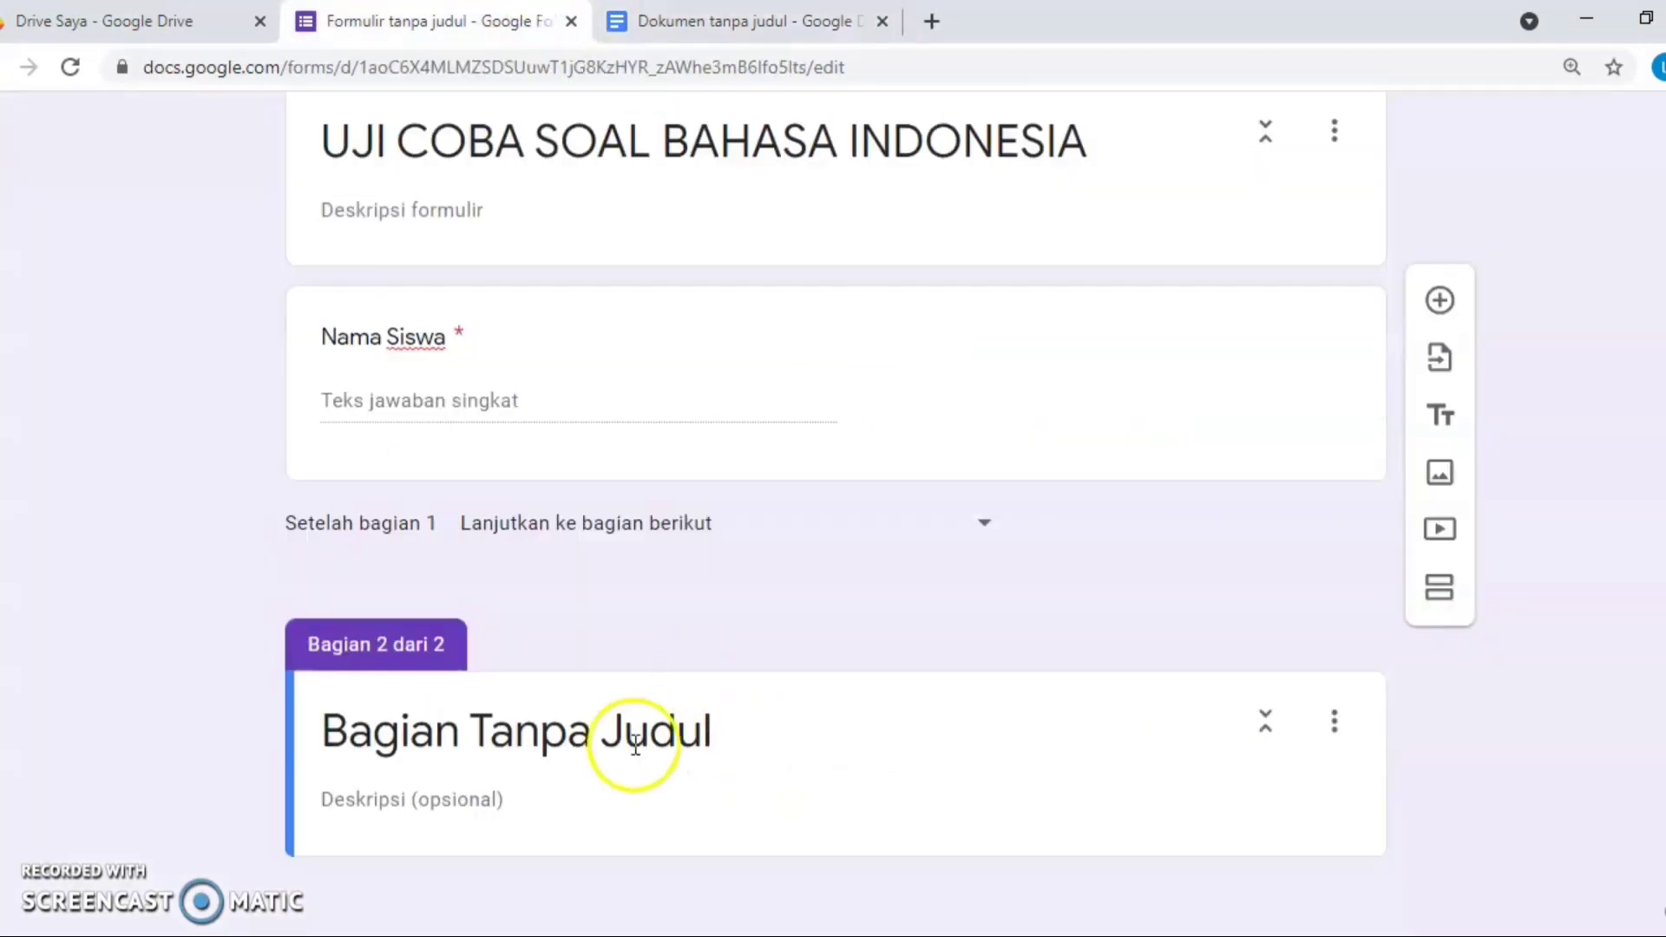
left_click(682, 729)
triple_click(729, 733)
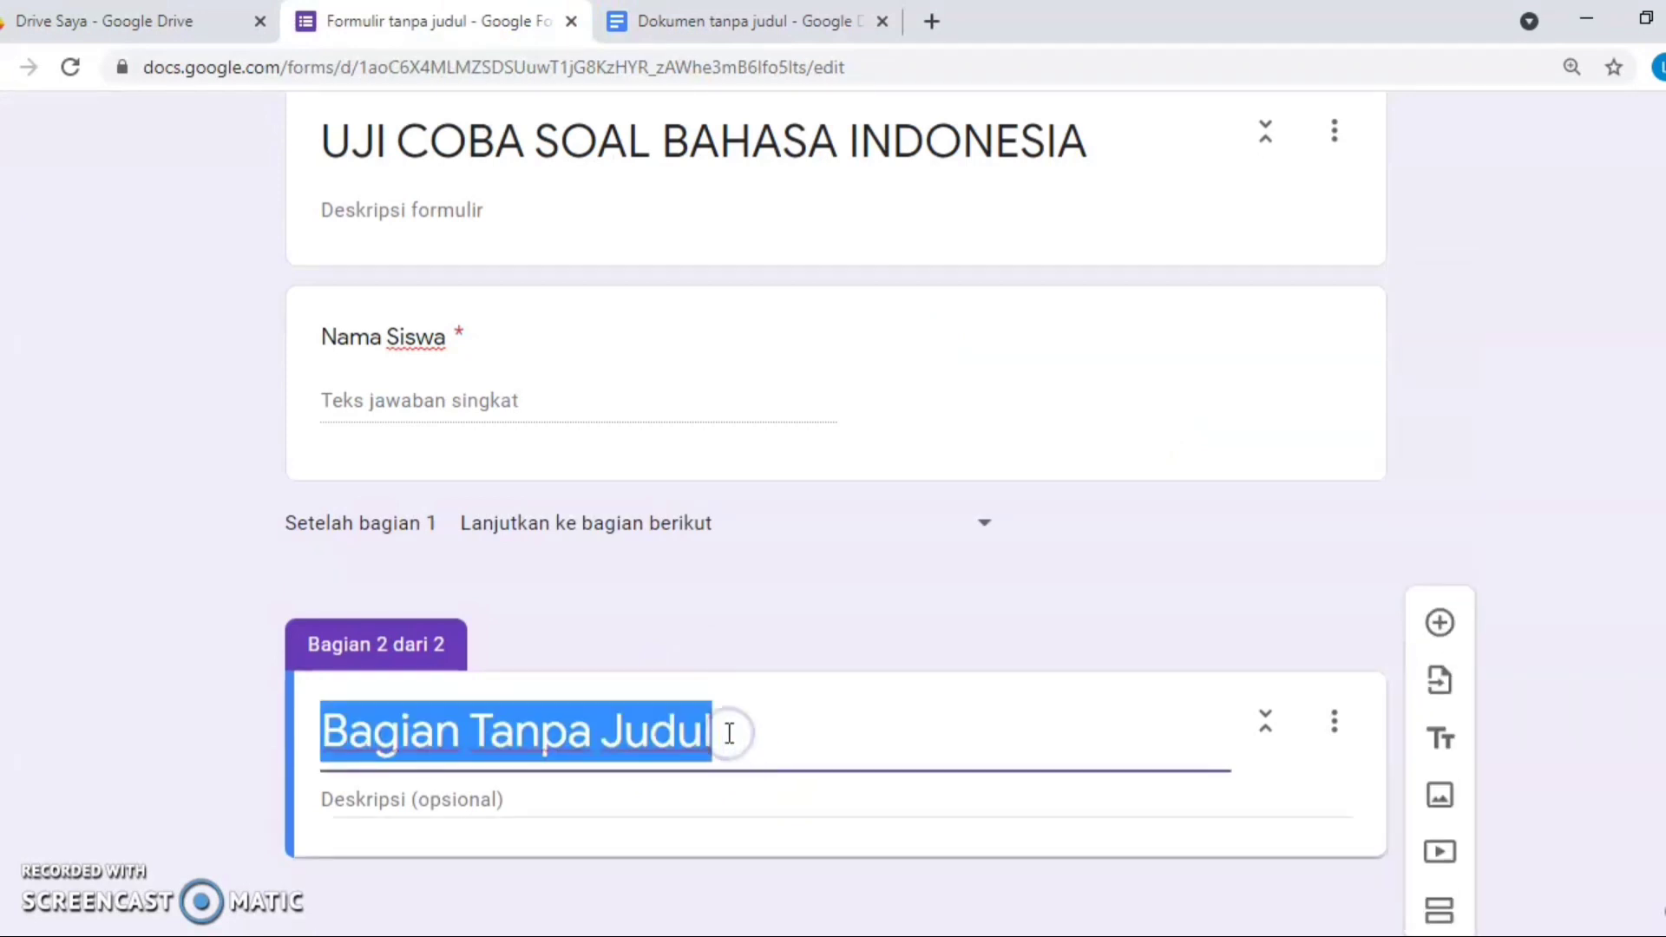
type("Bacalah kedua paragraf berikut ini dengan cermat!")
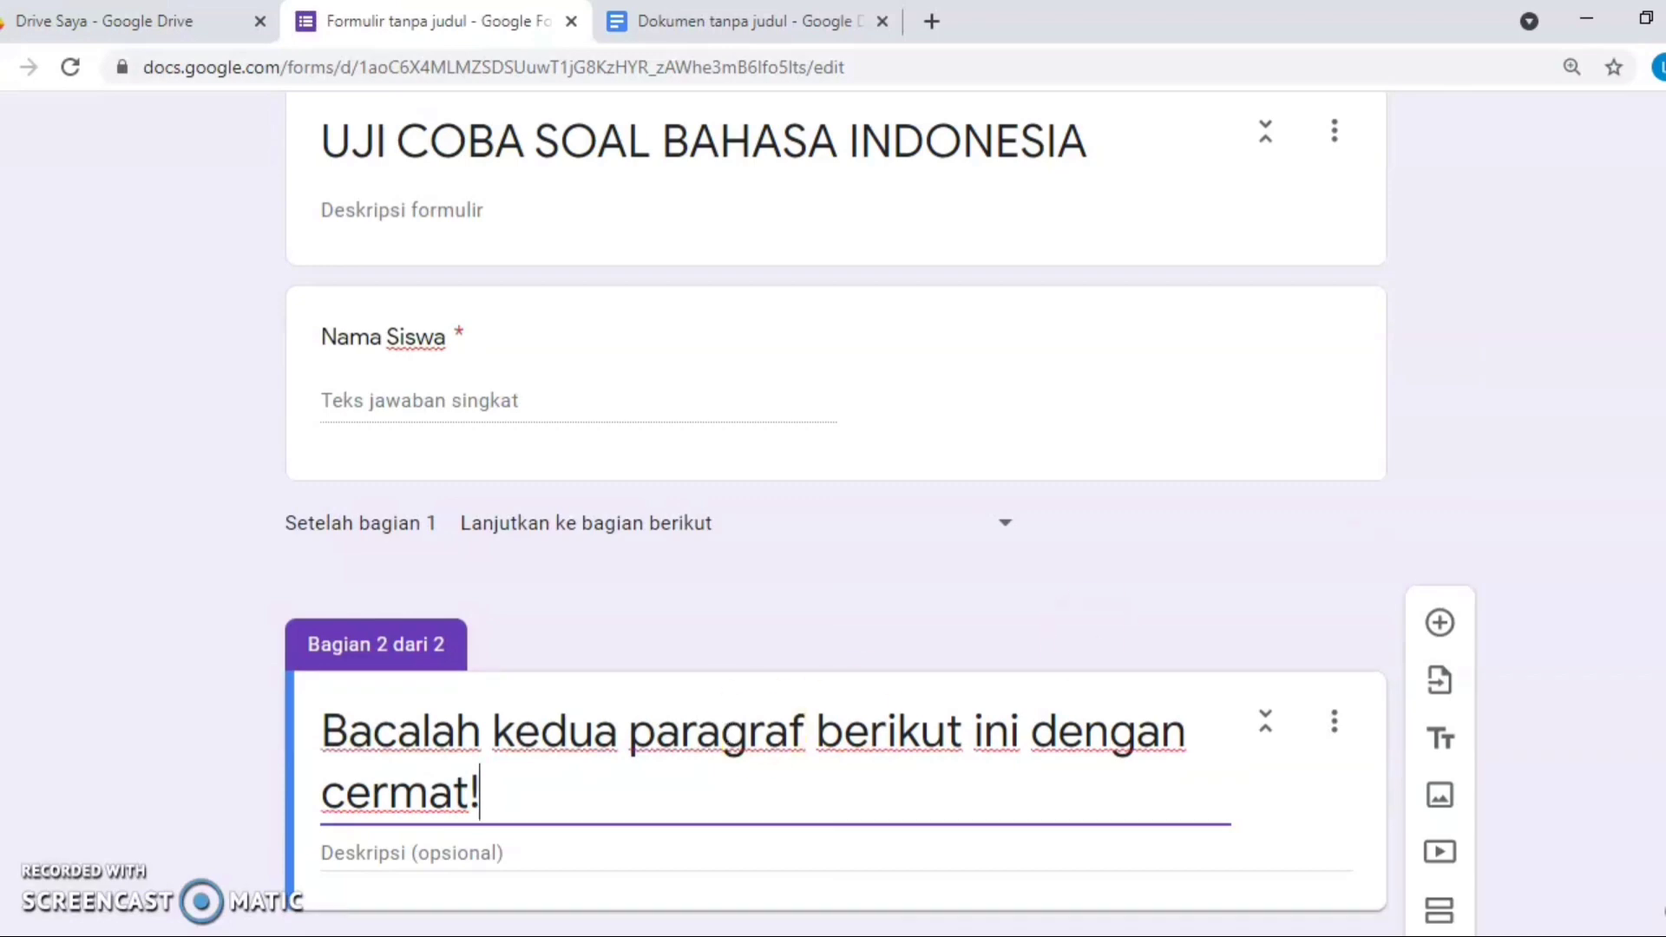
- Add a title-and-description block to section 2 and clear its default title
scroll(833, 521, "down", 1)
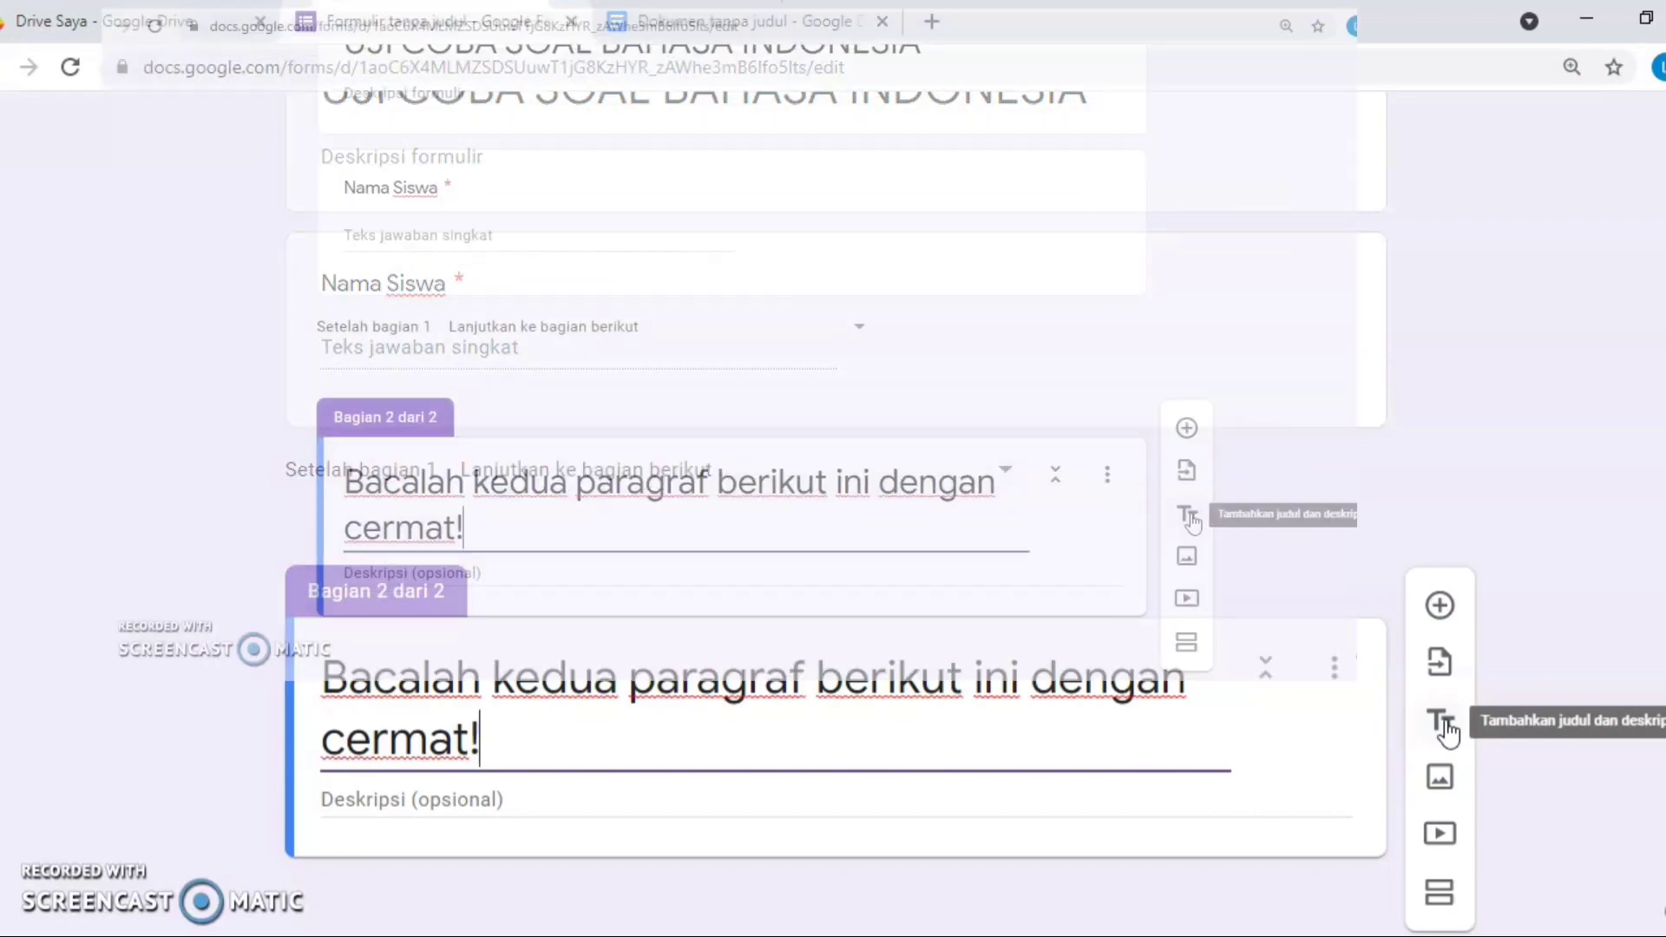
left_click(1446, 725)
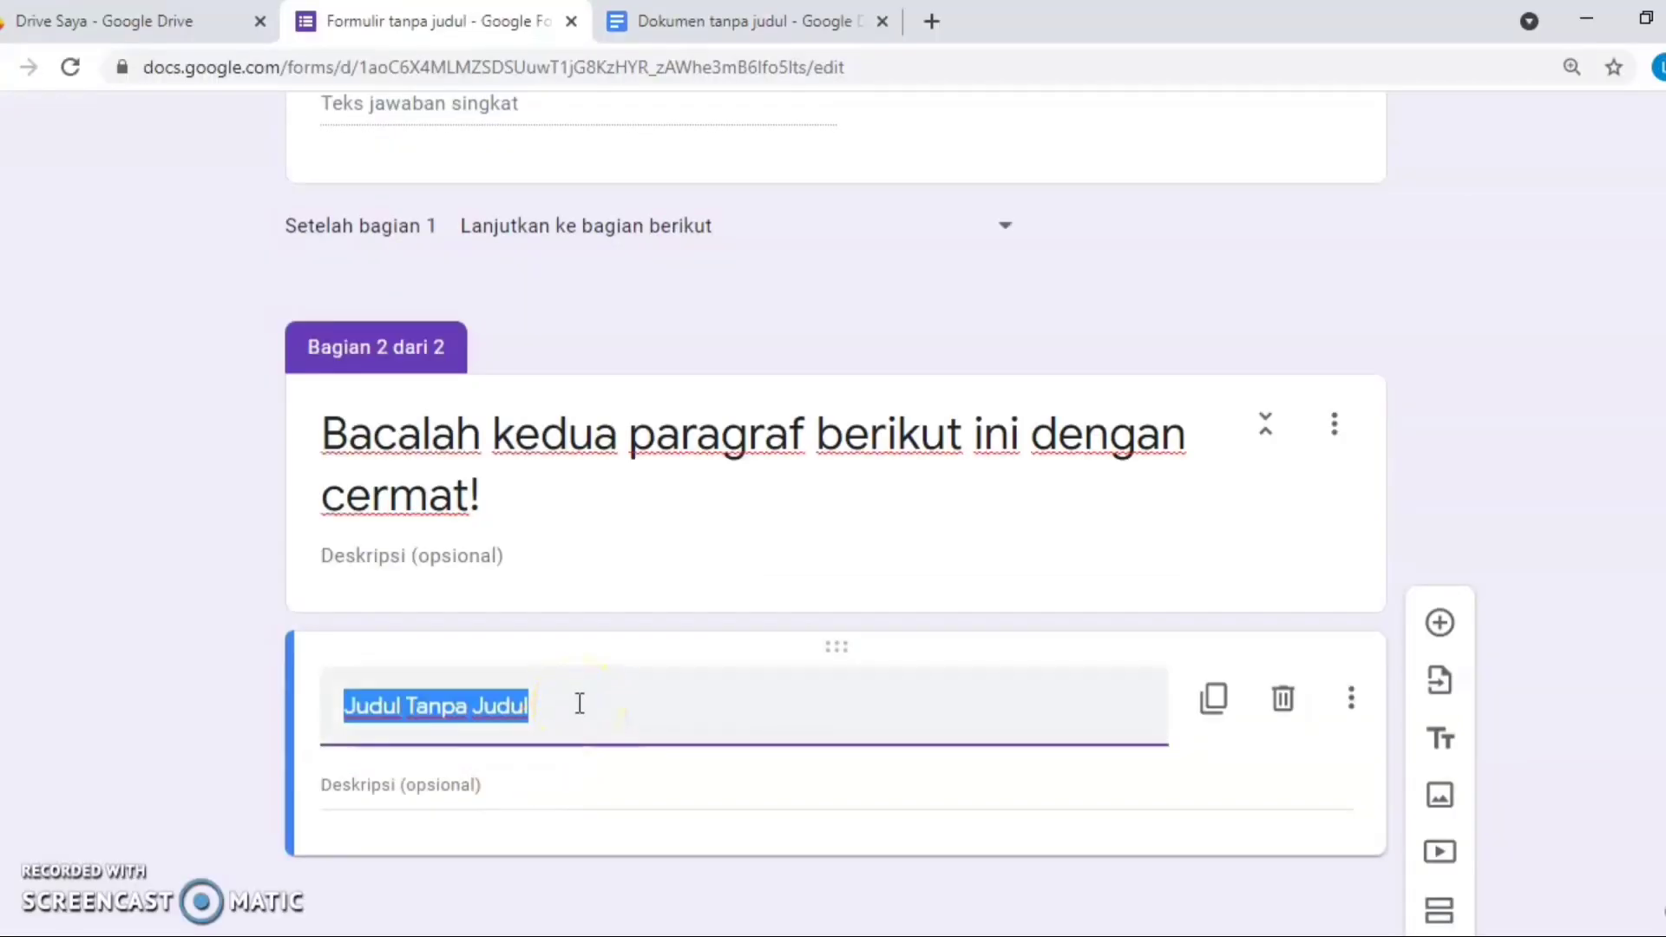
key("BackSpace")
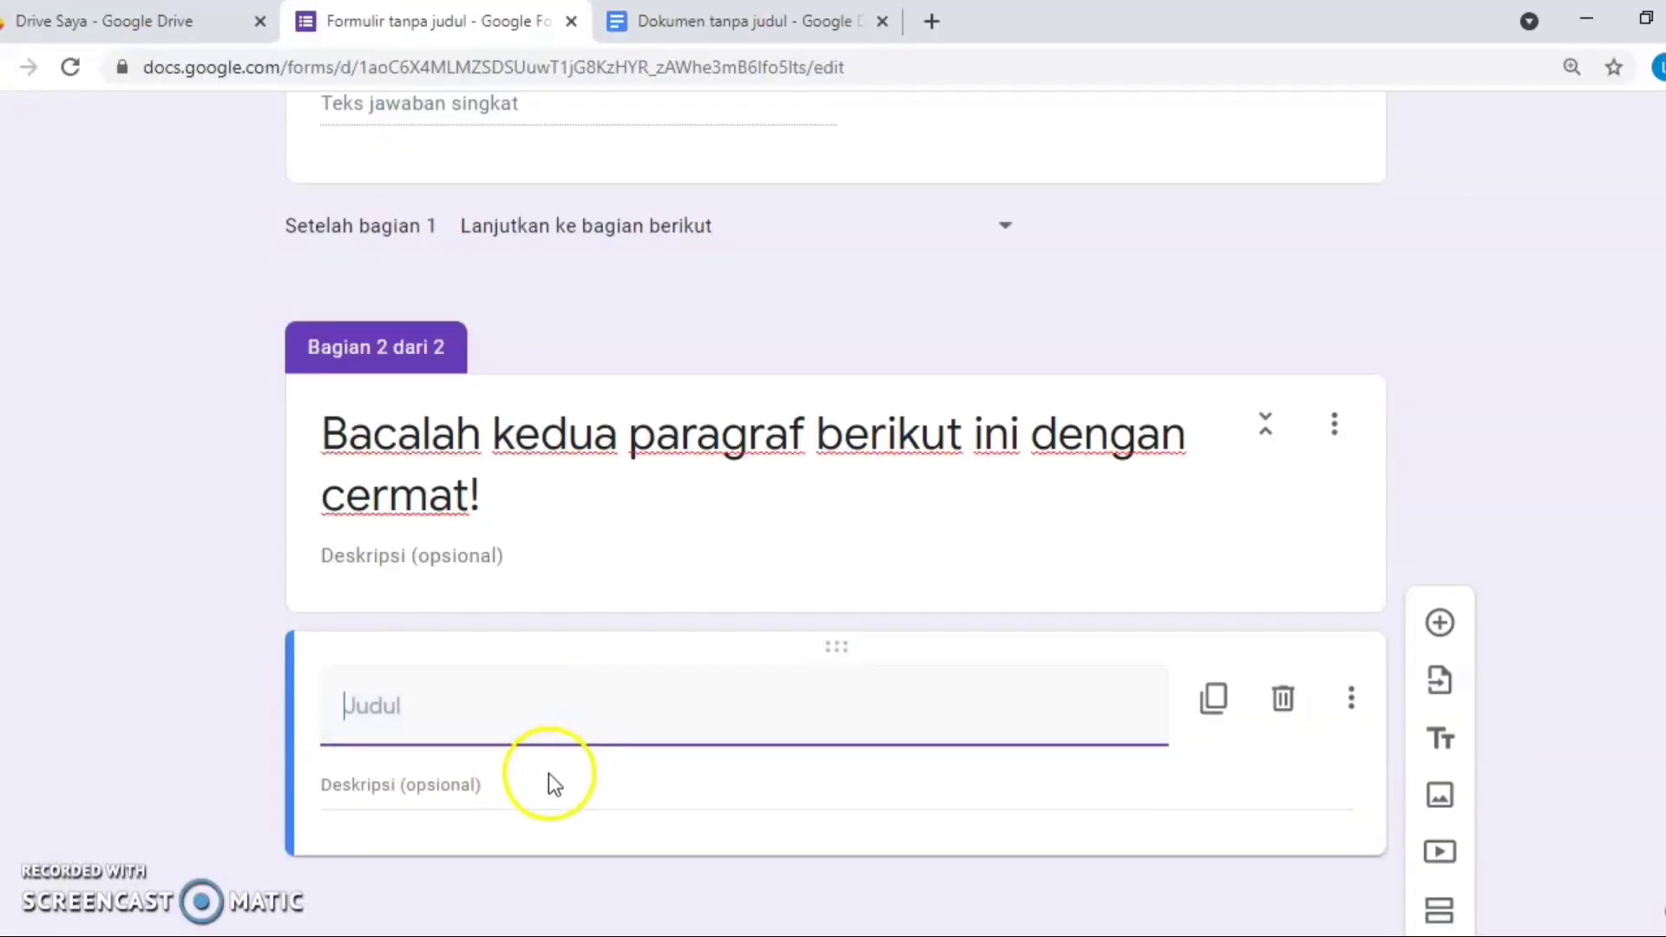
- Copy the Teks I and Teks II passages from the Google Docs document into the new block's description in the form
left_click(501, 781)
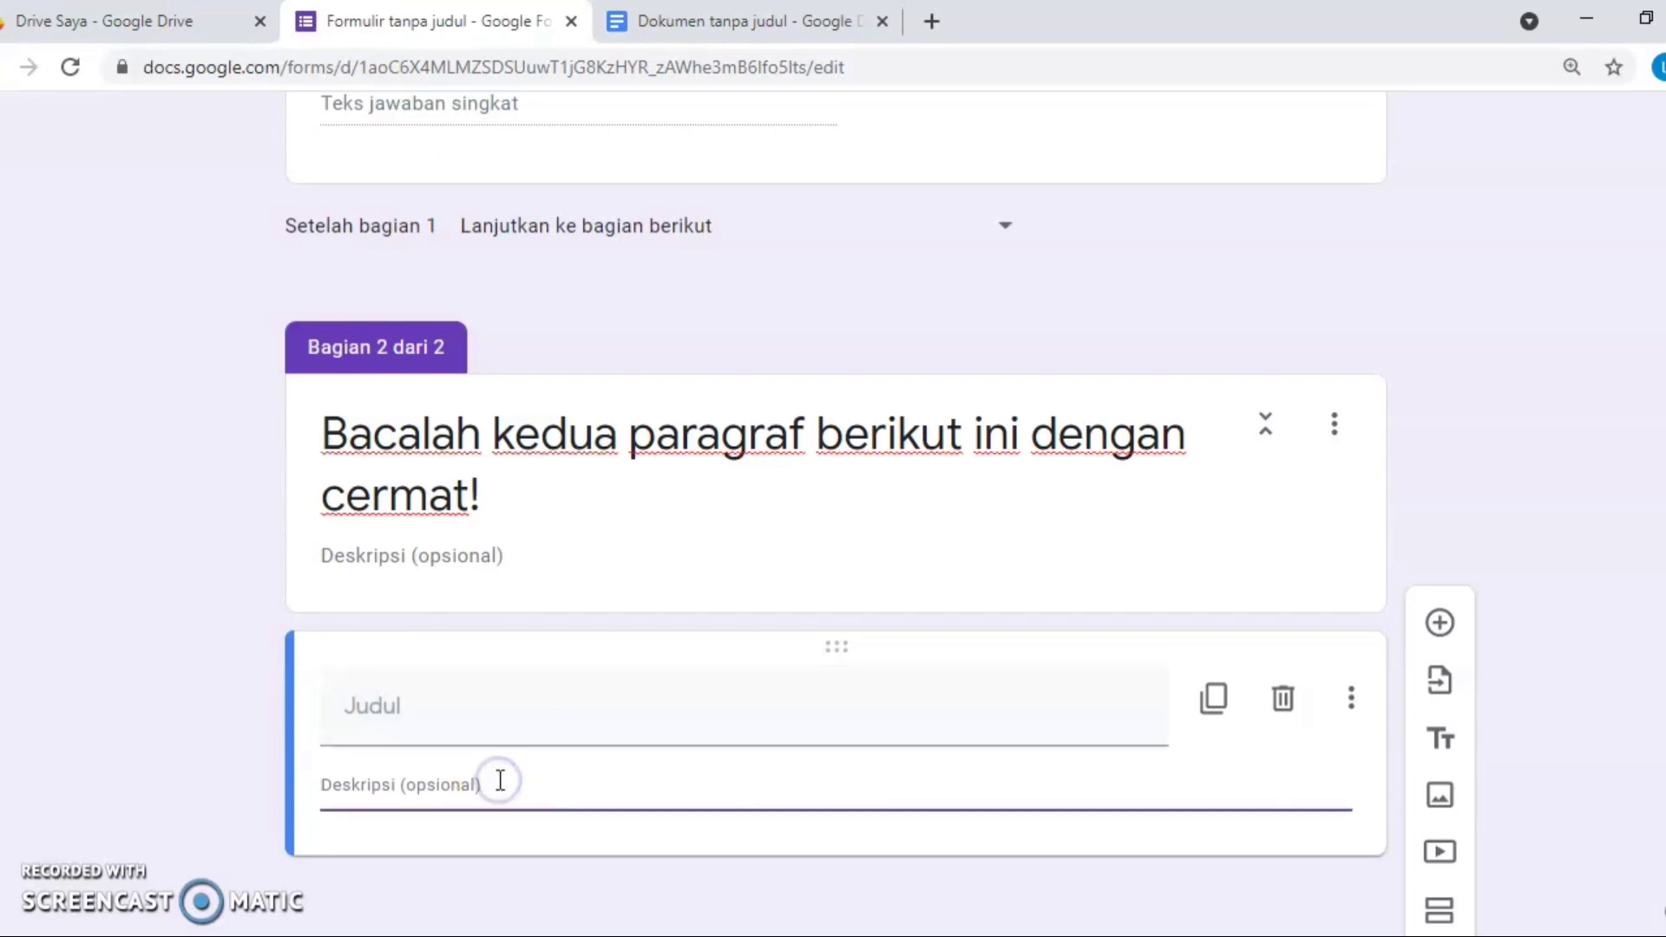
left_click(696, 12)
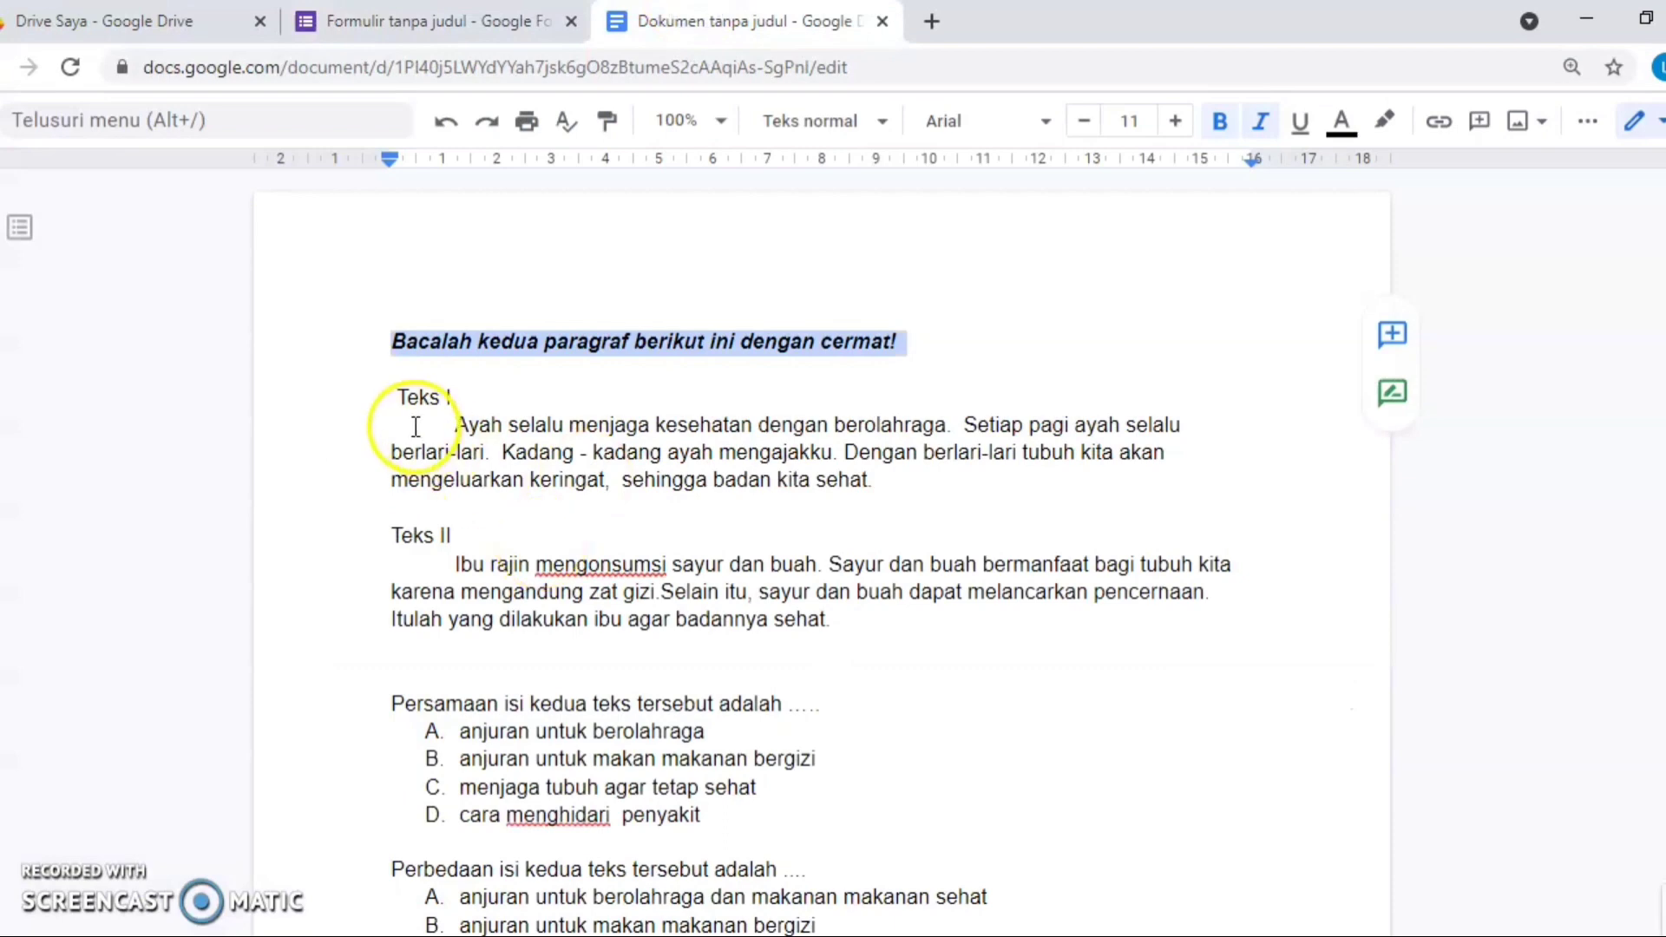
left_click(402, 398)
left_click_drag(440, 450, 893, 627)
key("ctrl+c")
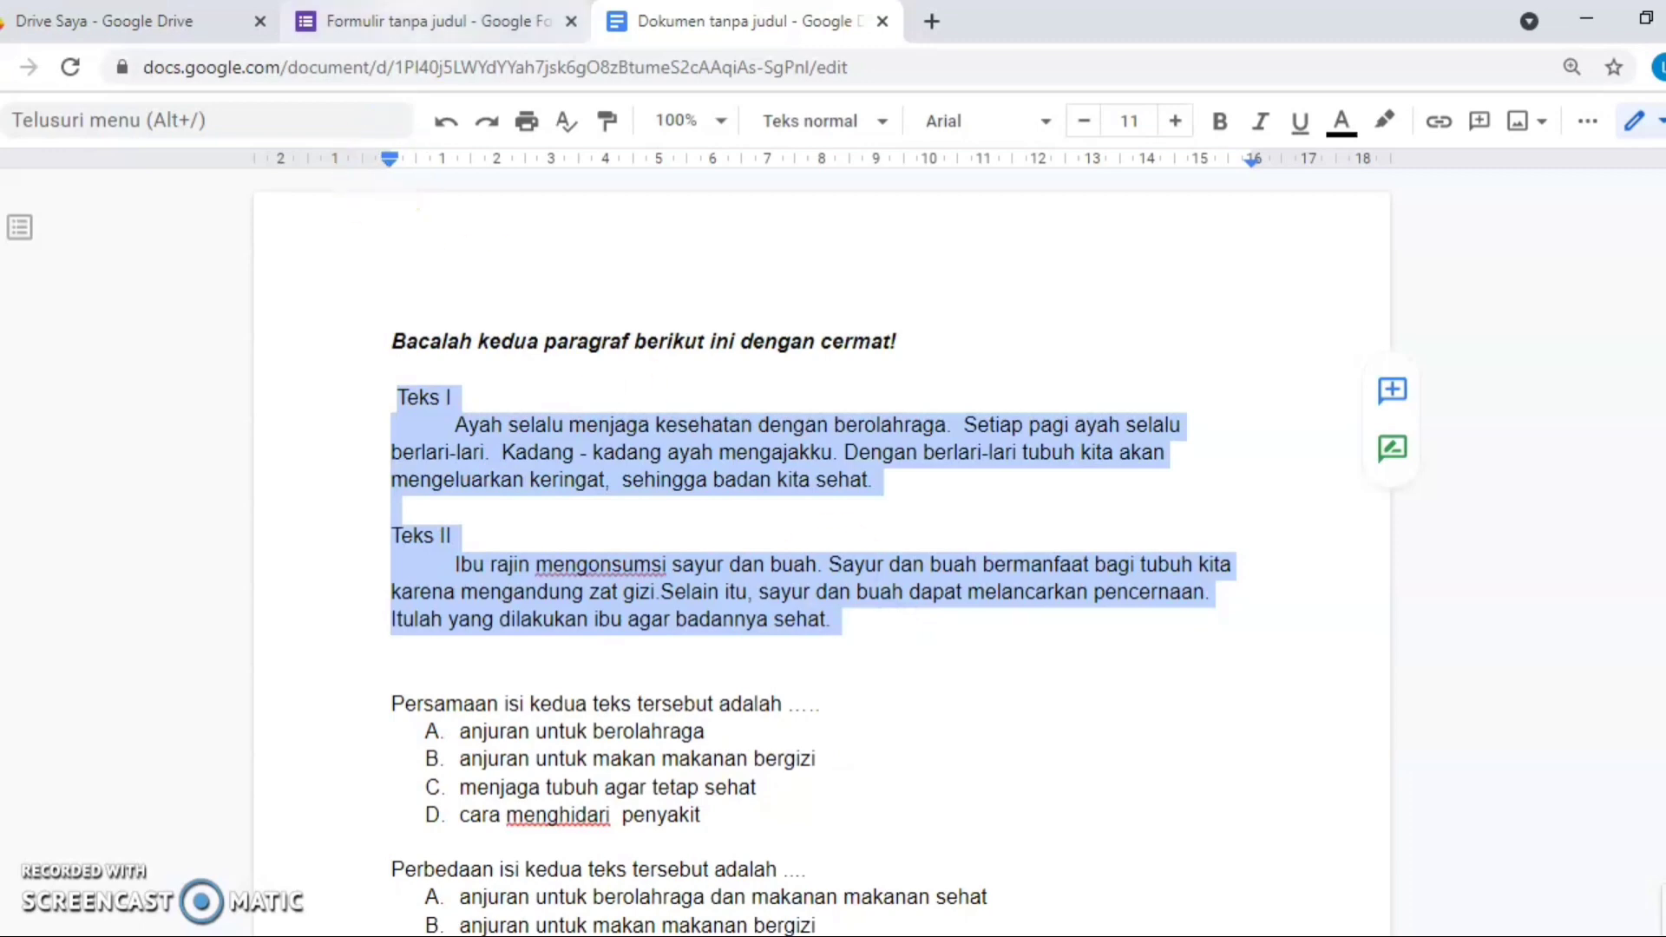
left_click(434, 21)
left_click(504, 781)
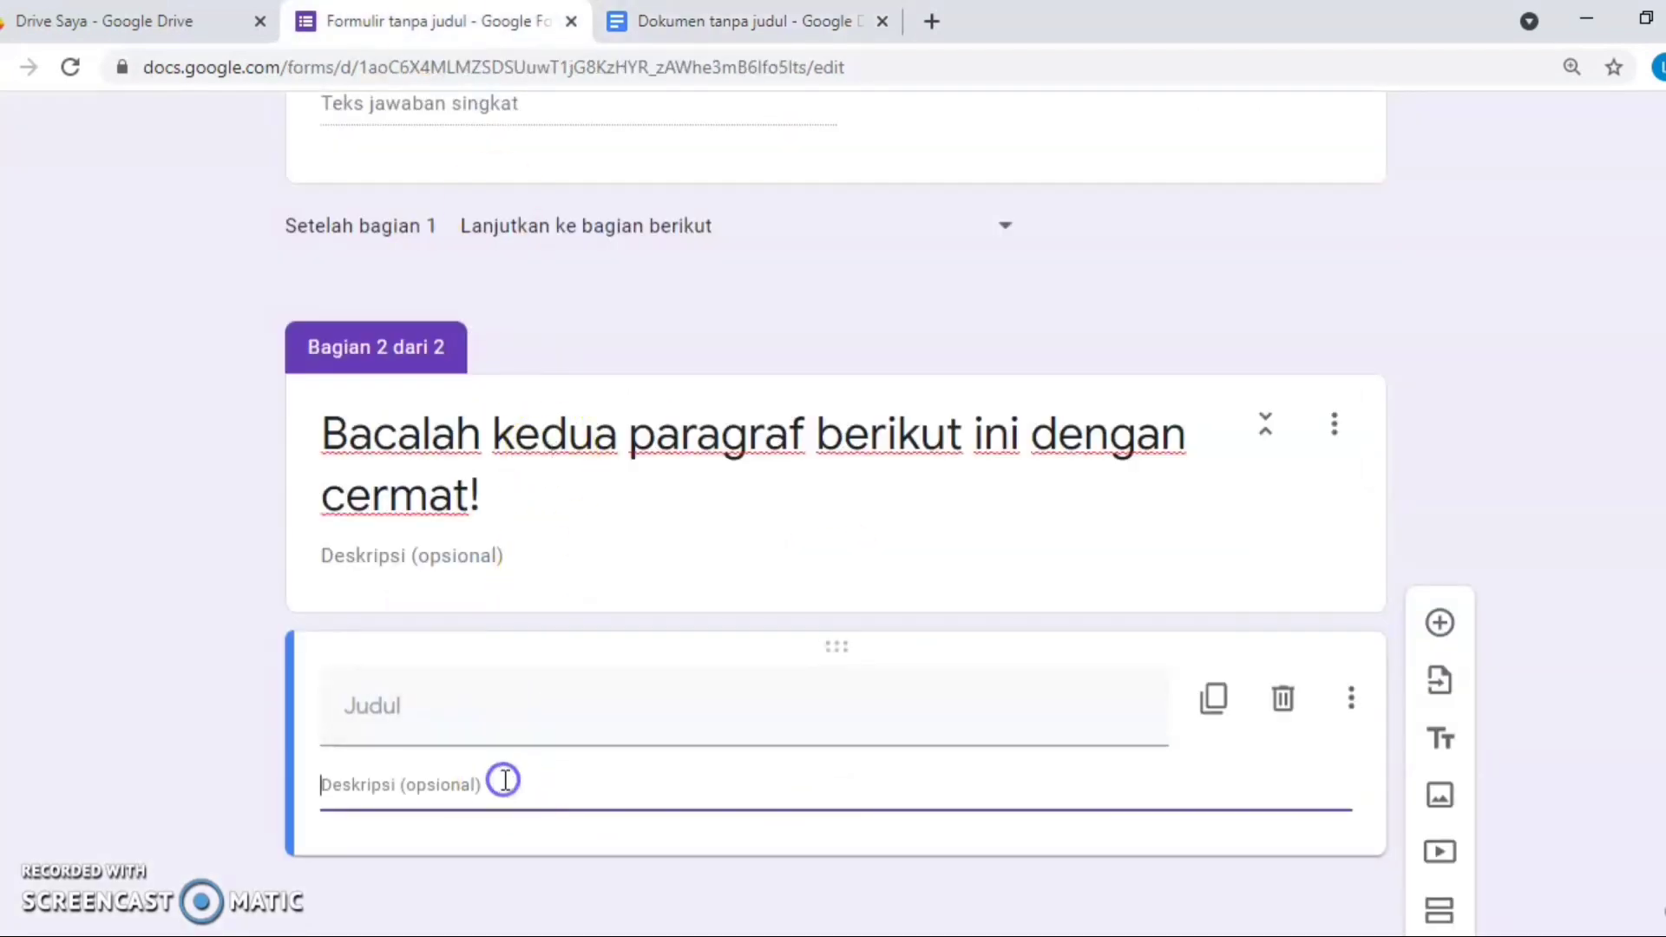
key("ctrl+v")
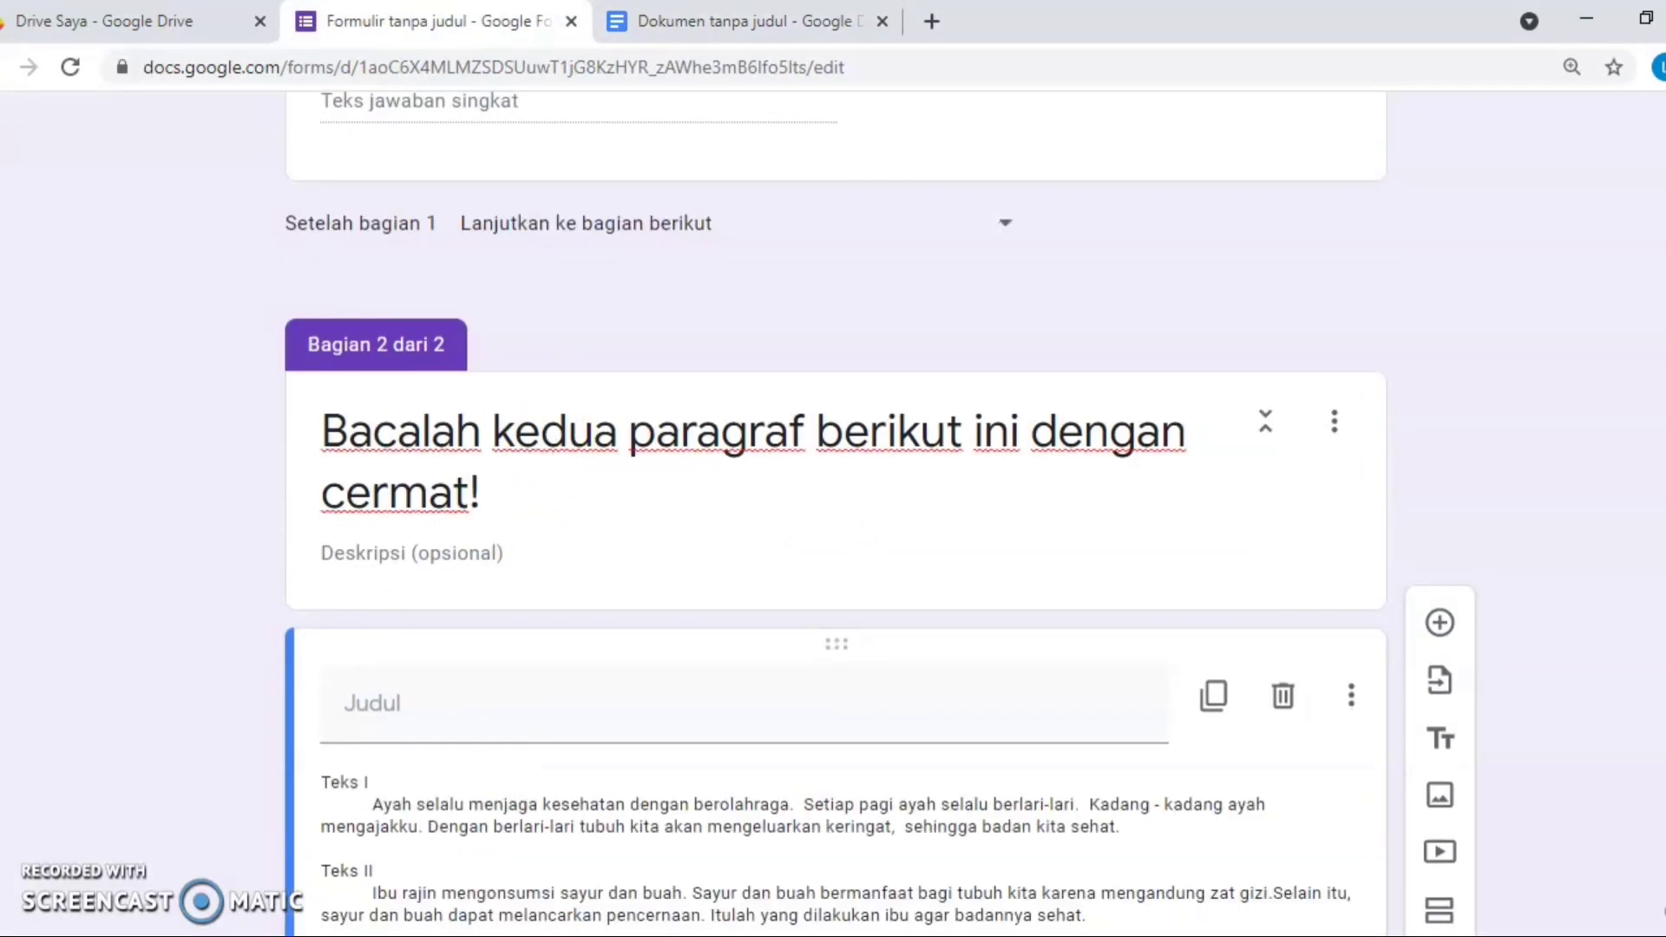
- Insert line breaks in the Teks I paragraph before "Kadang - kadang" and before "sehingga"
scroll(503, 781, "down", 2)
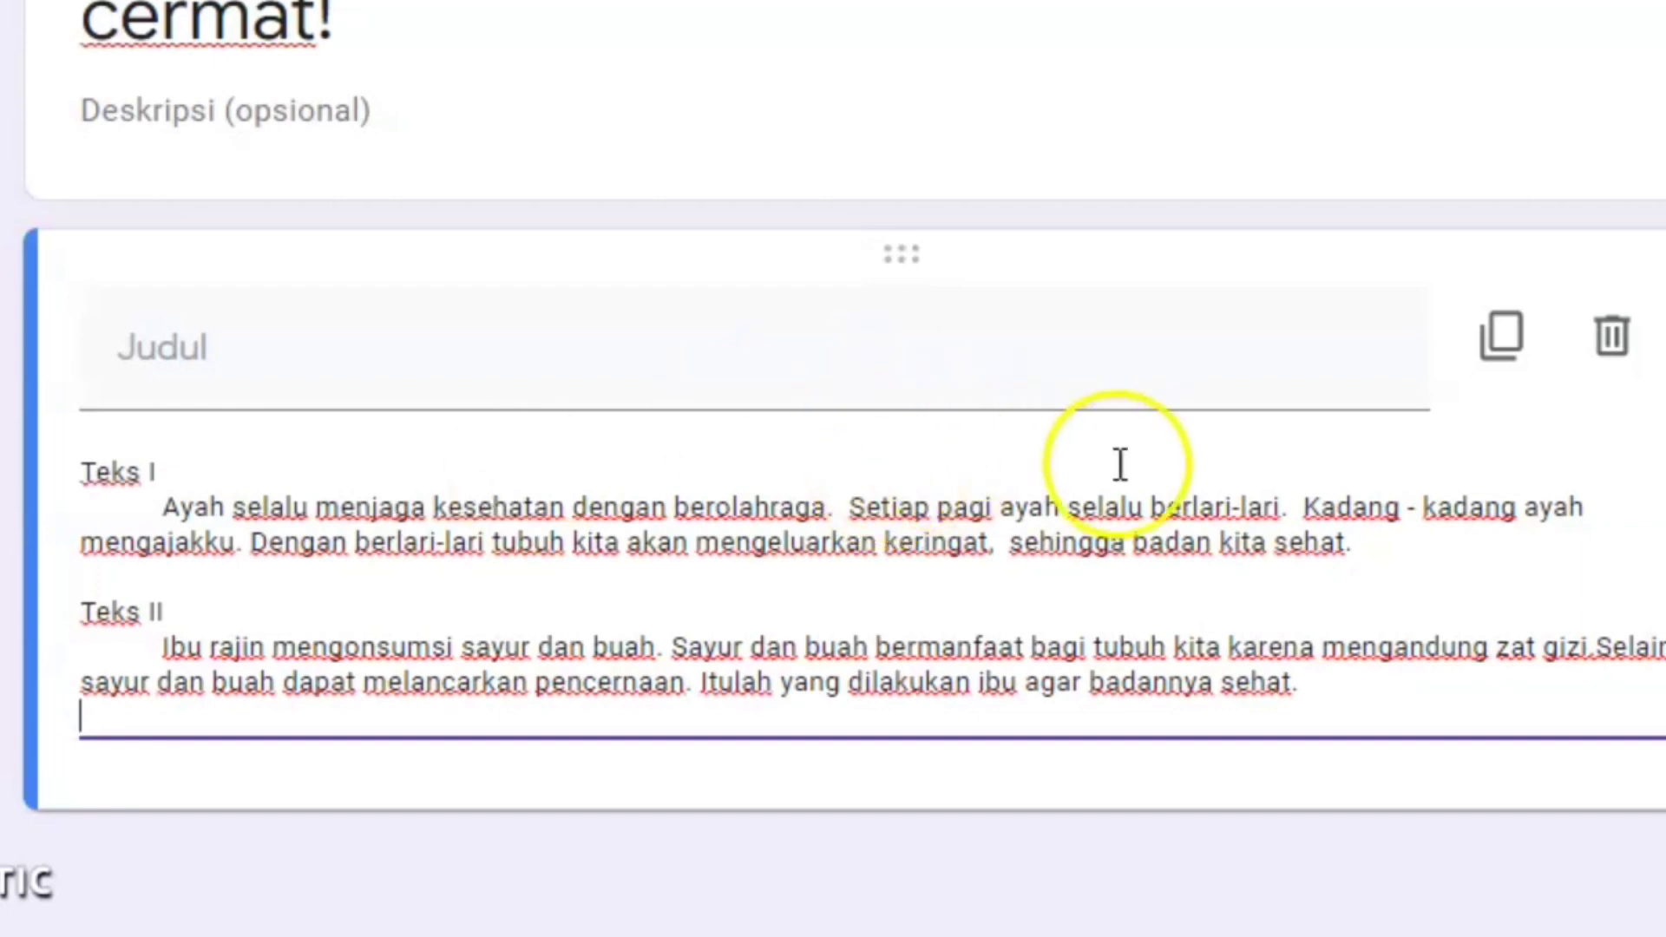
left_click(1305, 498)
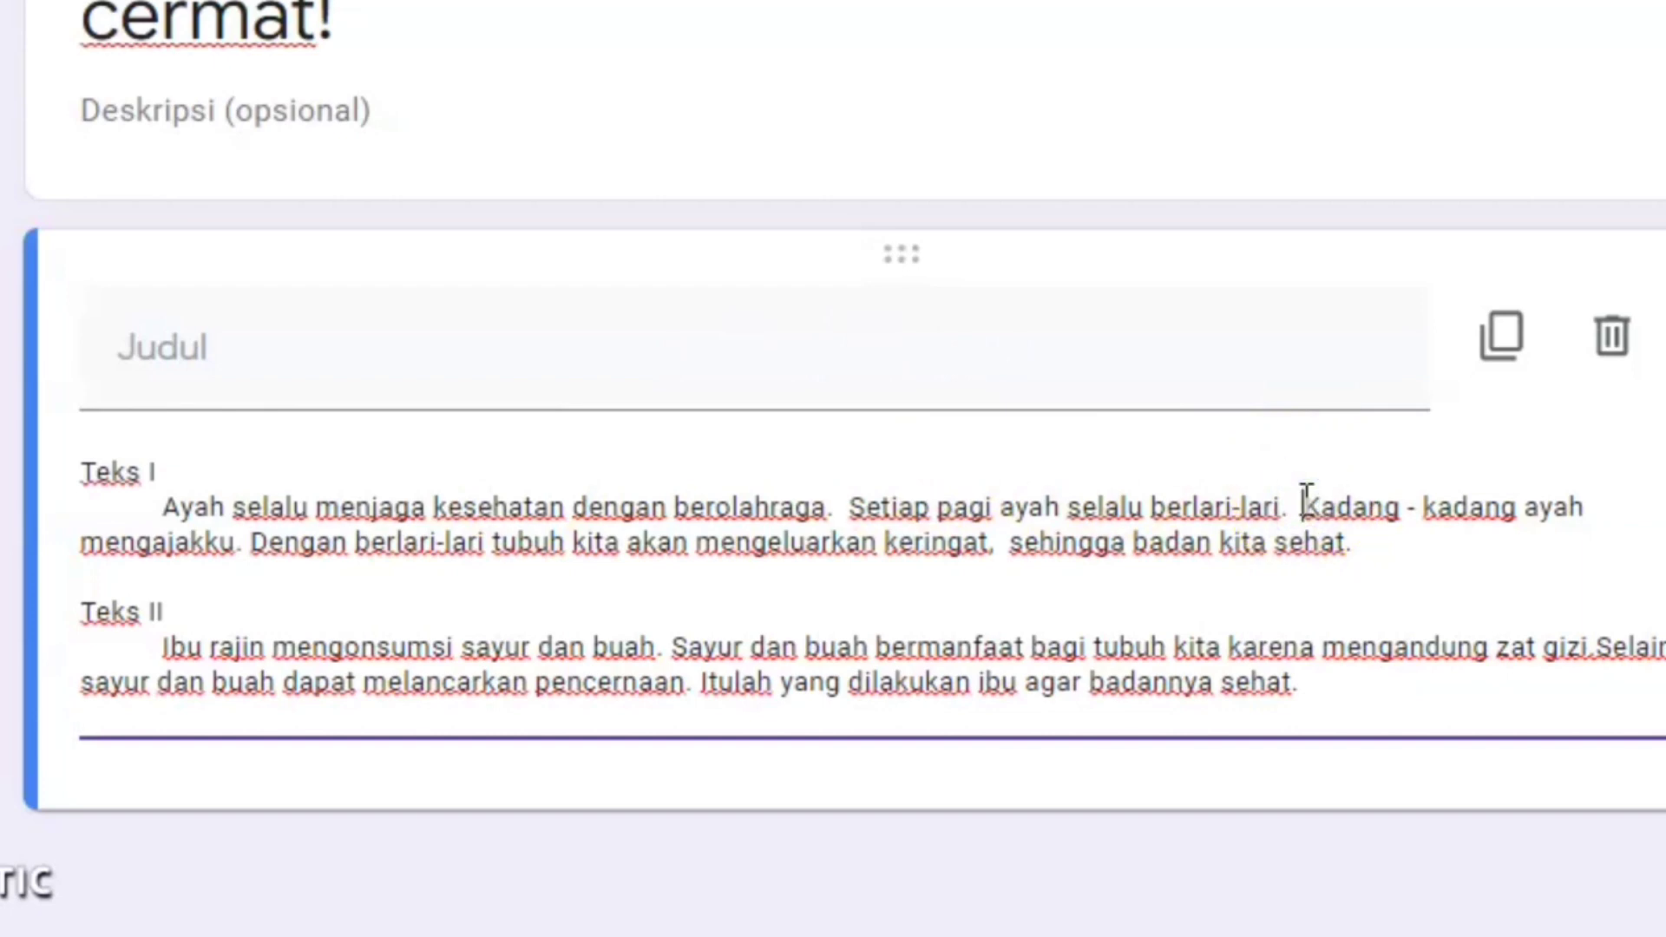
key("Return")
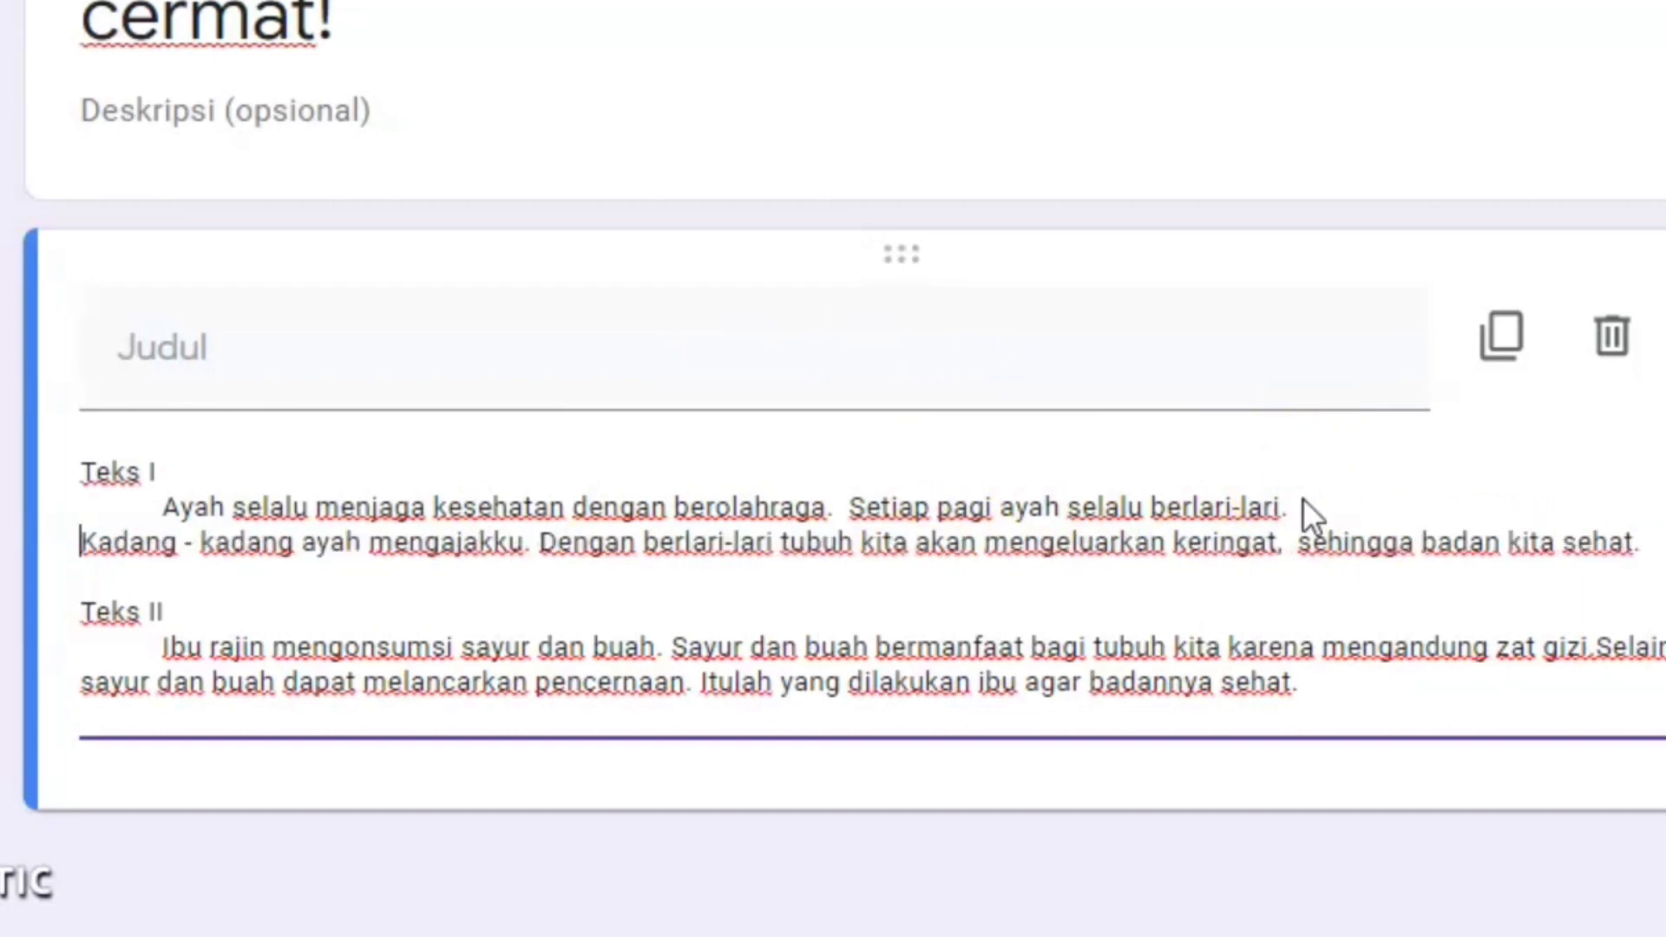
left_click(1302, 544)
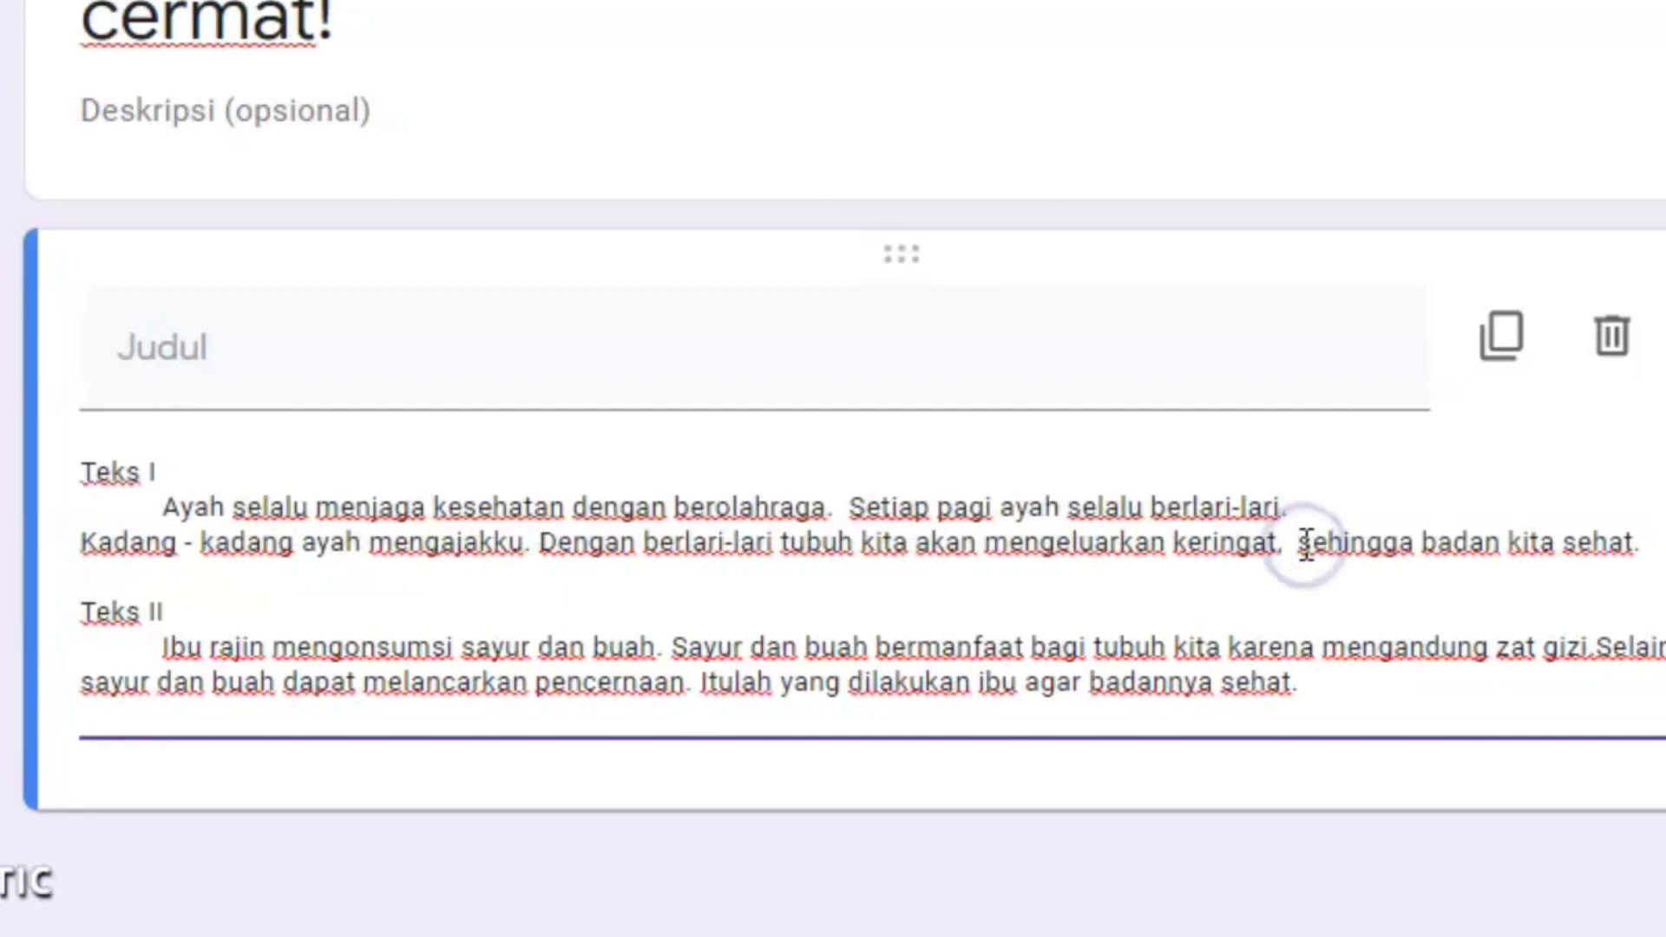
key("Return")
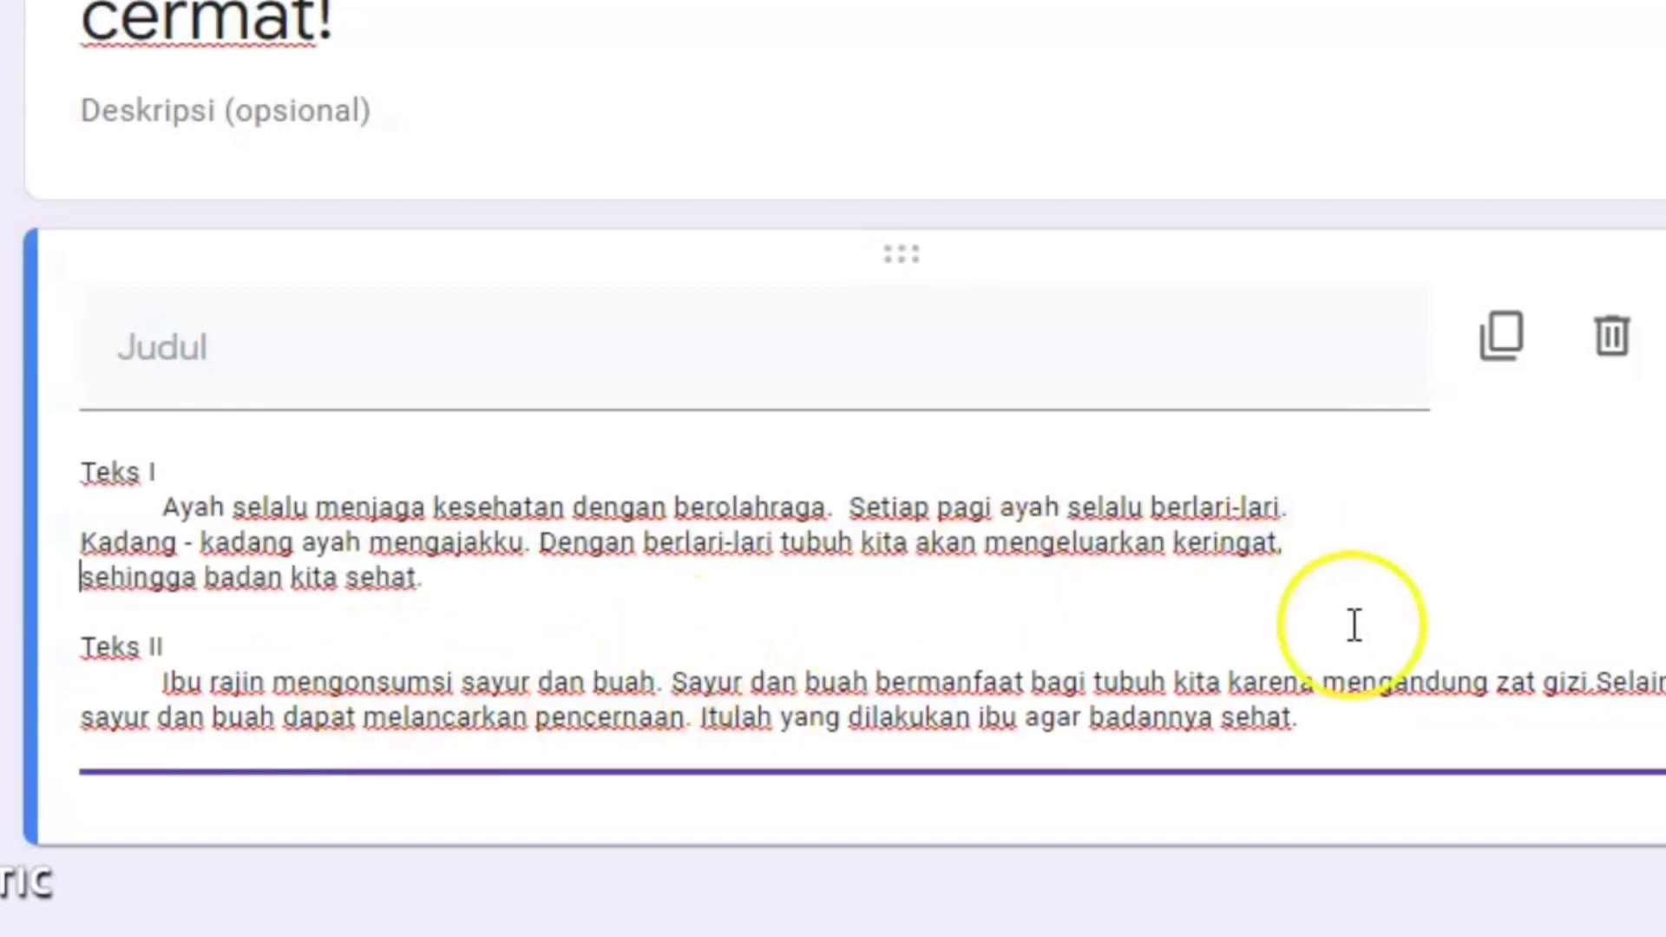
- Insert line breaks in the Teks II paragraph before "mengandung" and before "ibu agar badannya sehat"
left_click(1325, 682)
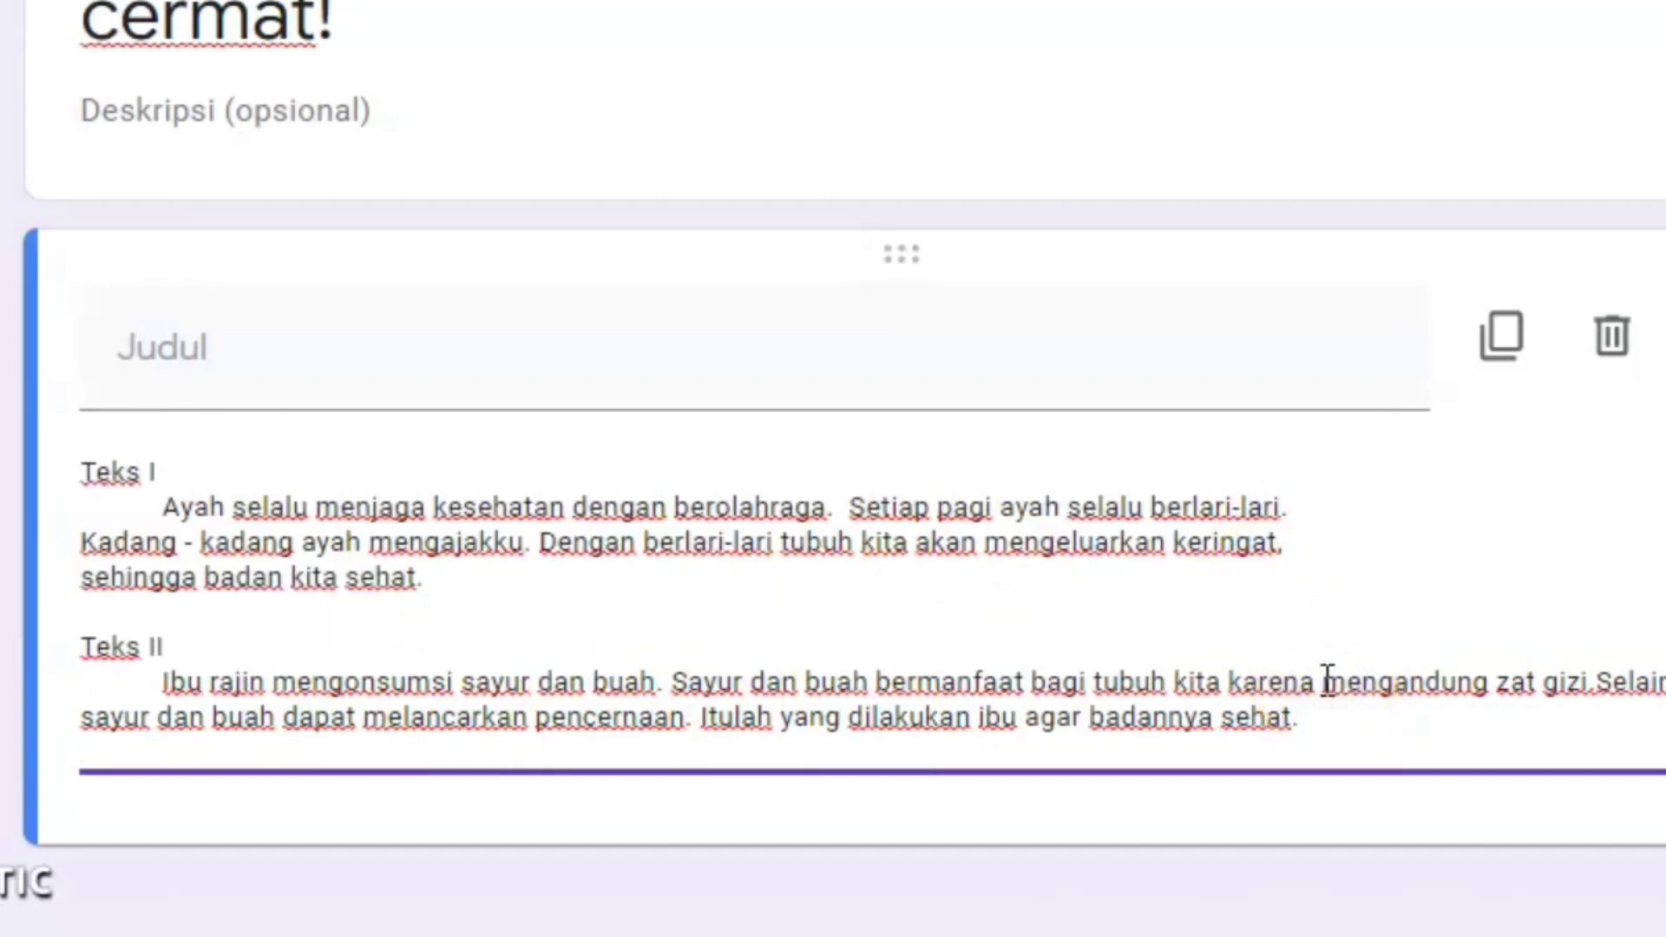
key("Return")
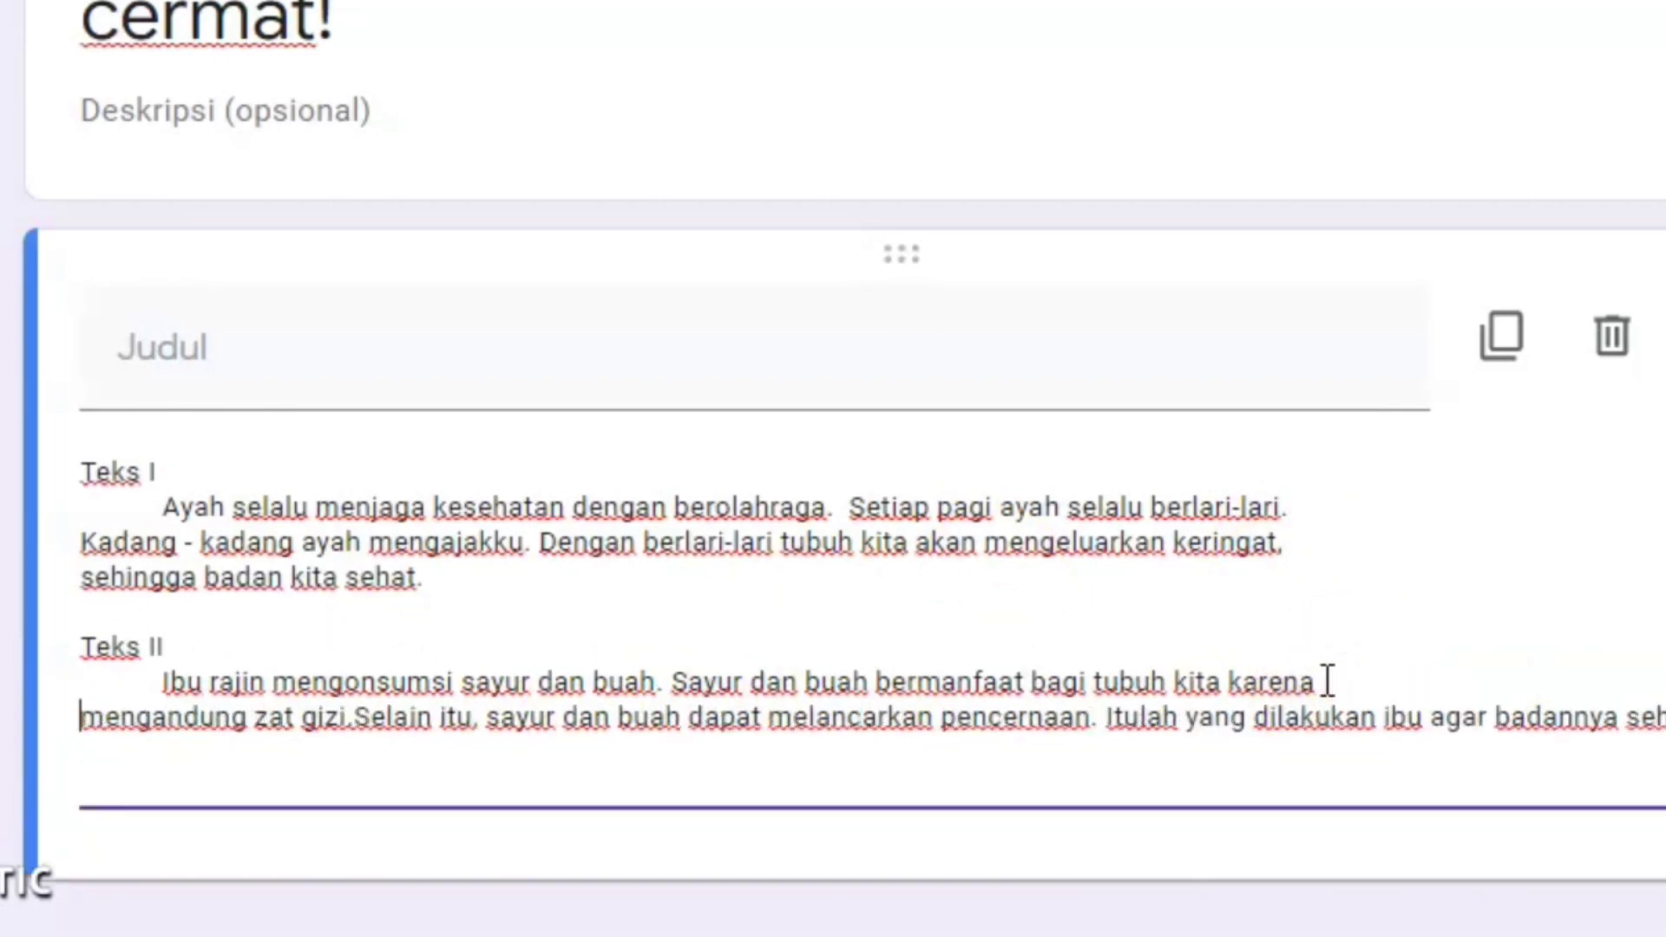
left_click(1380, 721)
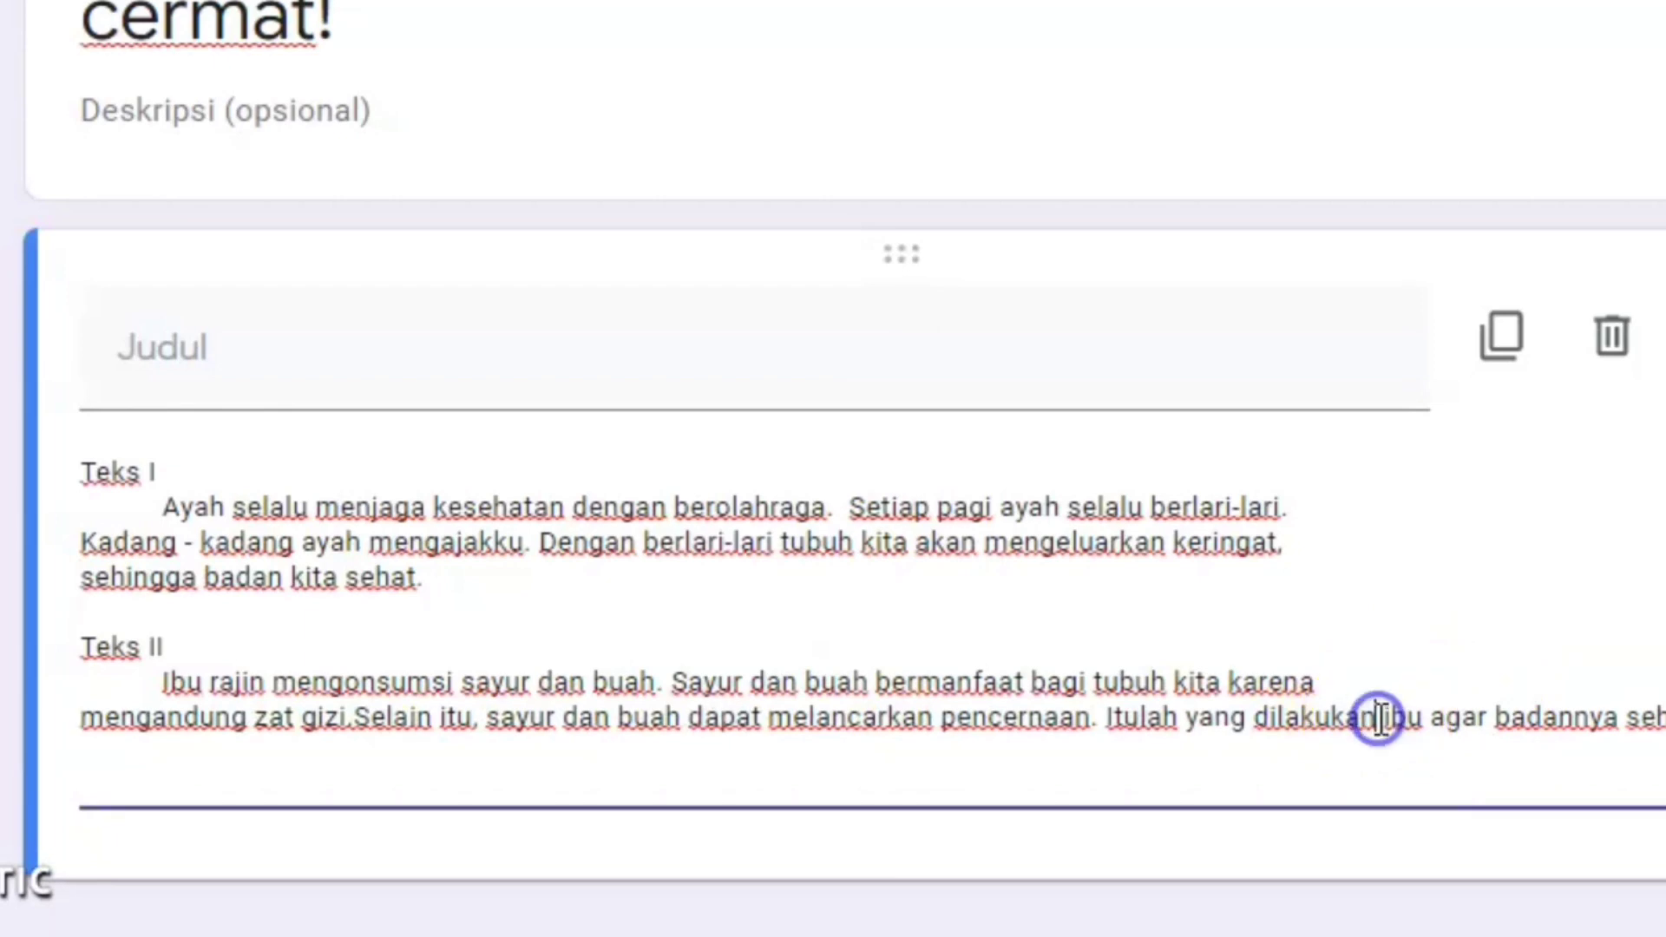
key("Return")
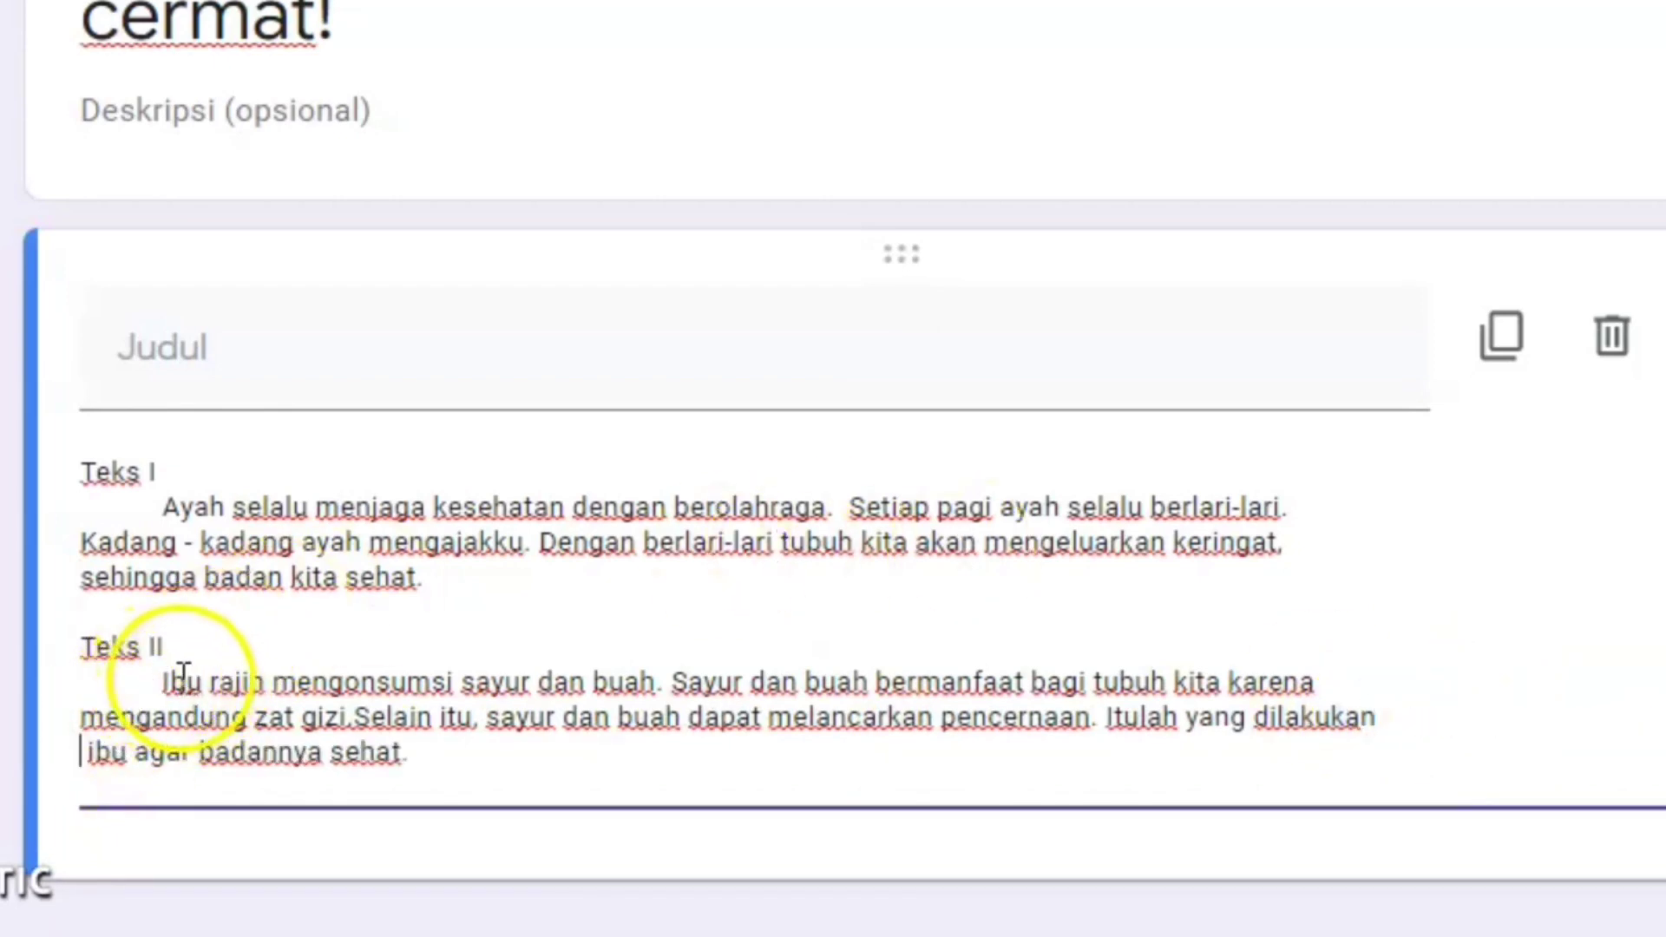
- Try to shorten the first-line indent before "Ayah" in the Teks I paragraph
left_click(157, 681)
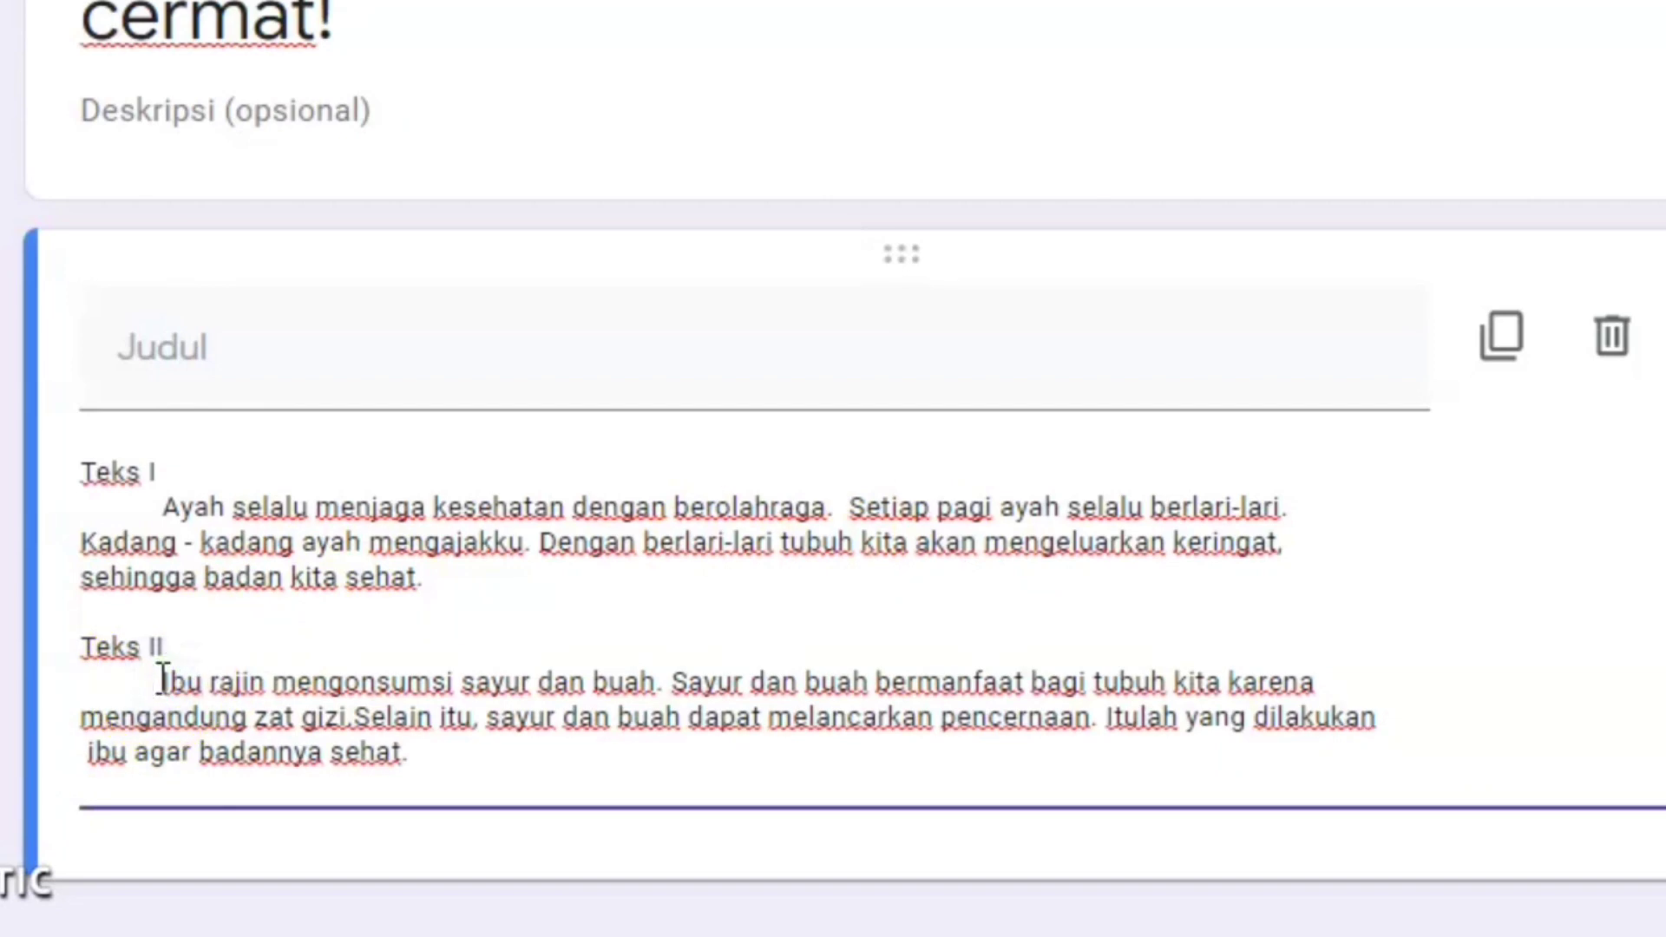
left_click(159, 680)
left_click(165, 508)
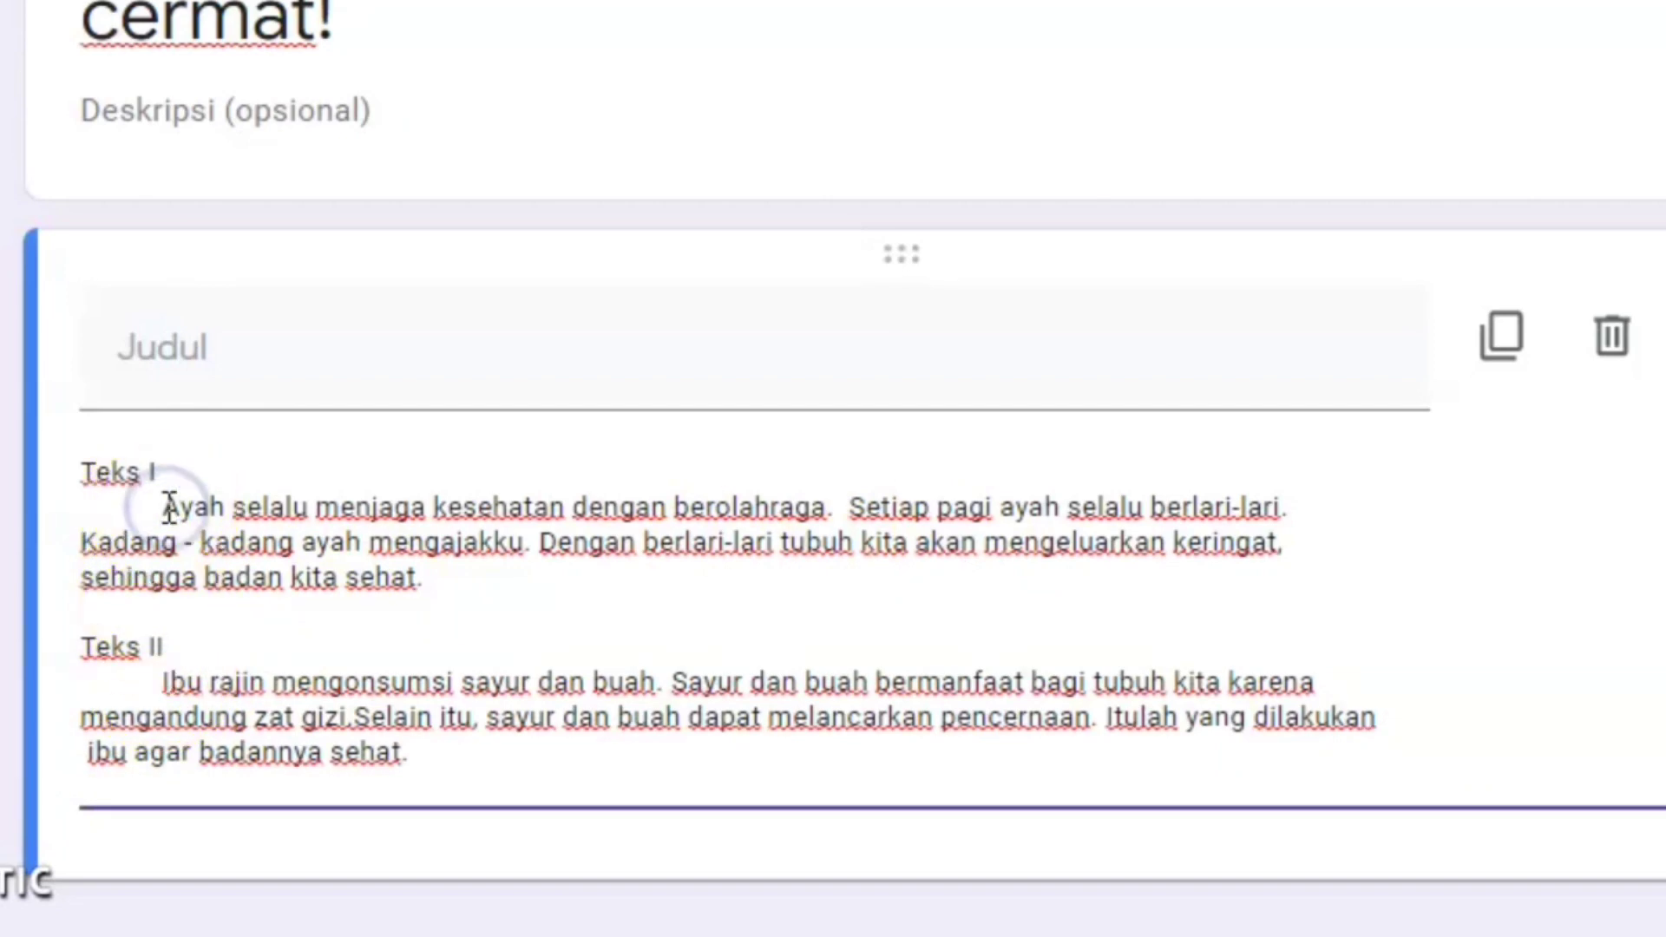
key("BackSpace")
key("BackSpace")
key("BackSpace")
key("BackSpace")
key("BackSpace")
key("BackSpace")
key("BackSpace")
key("BackSpace")
key("BackSpace")
key("BackSpace")
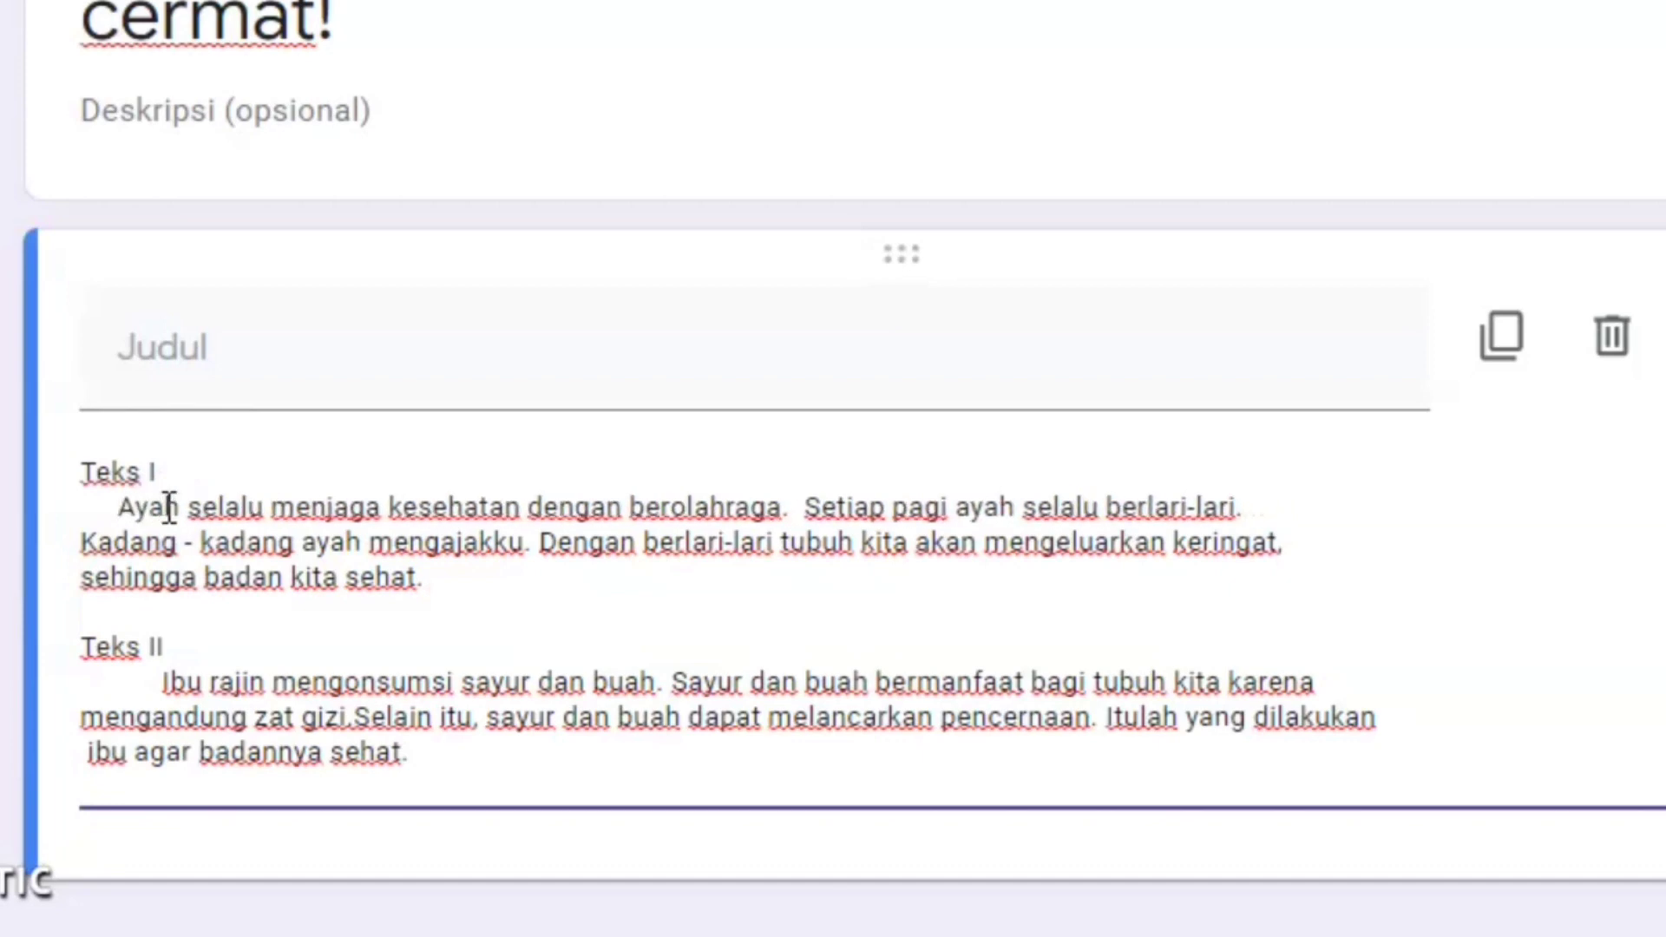
key("BackSpace")
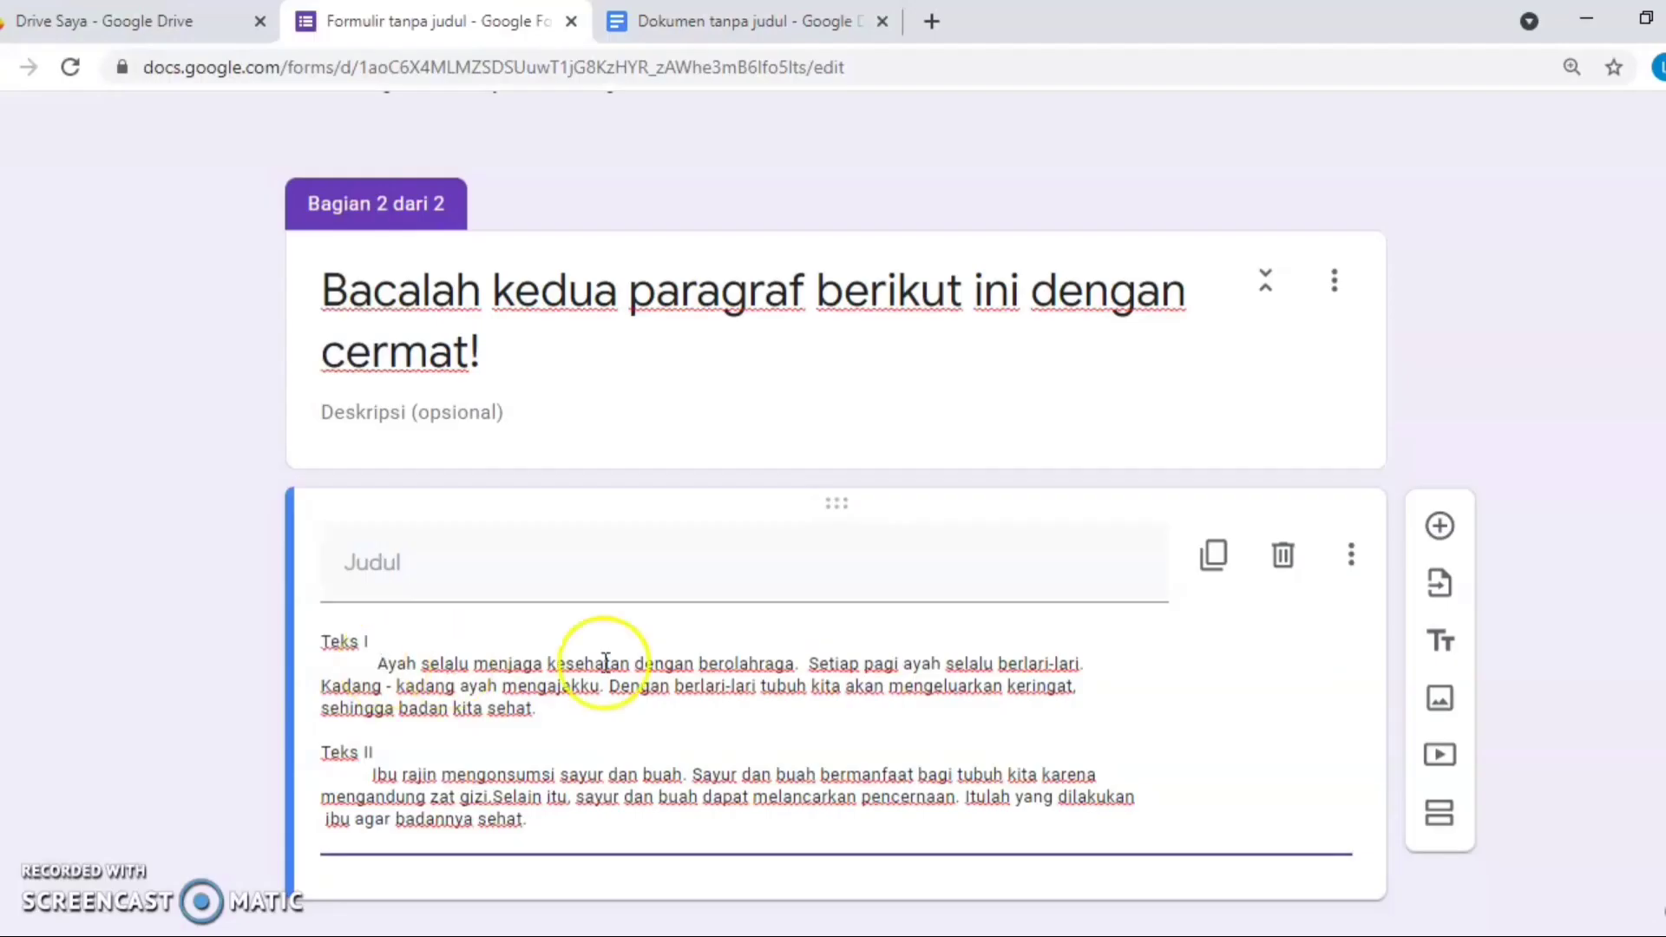
- Add a multiple-choice question below the passages with the text "Persamaan isi kedua teks tersebut adalah ....." copied from the Google Docs document
scroll(881, 518, "down", 1)
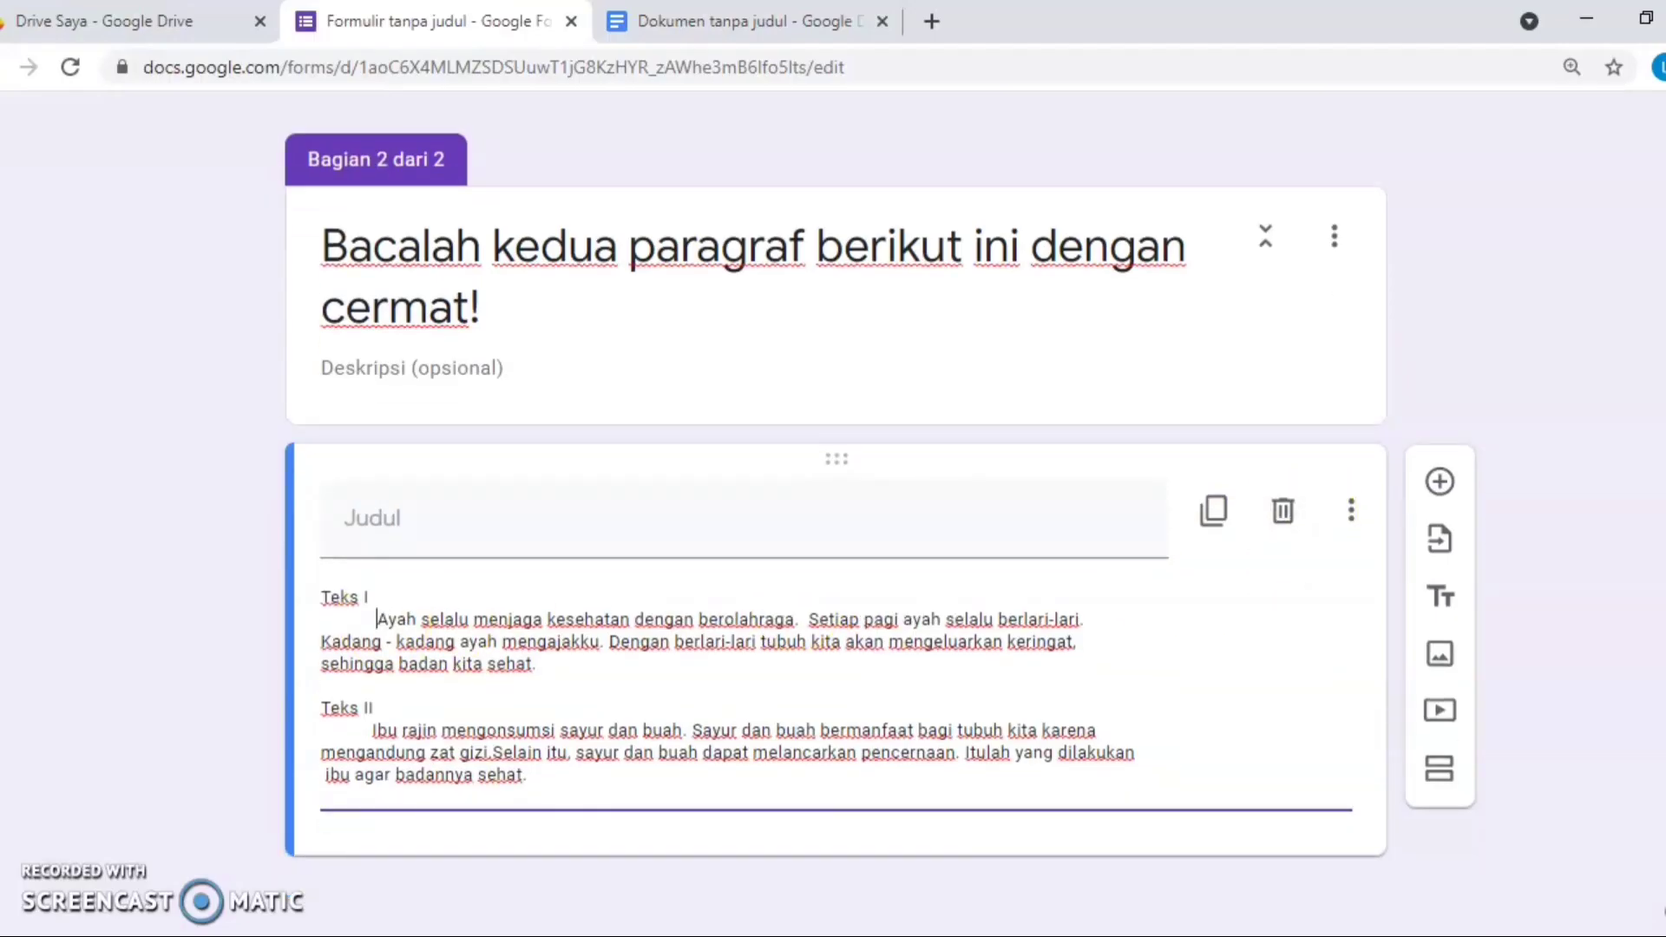
left_click(1438, 482)
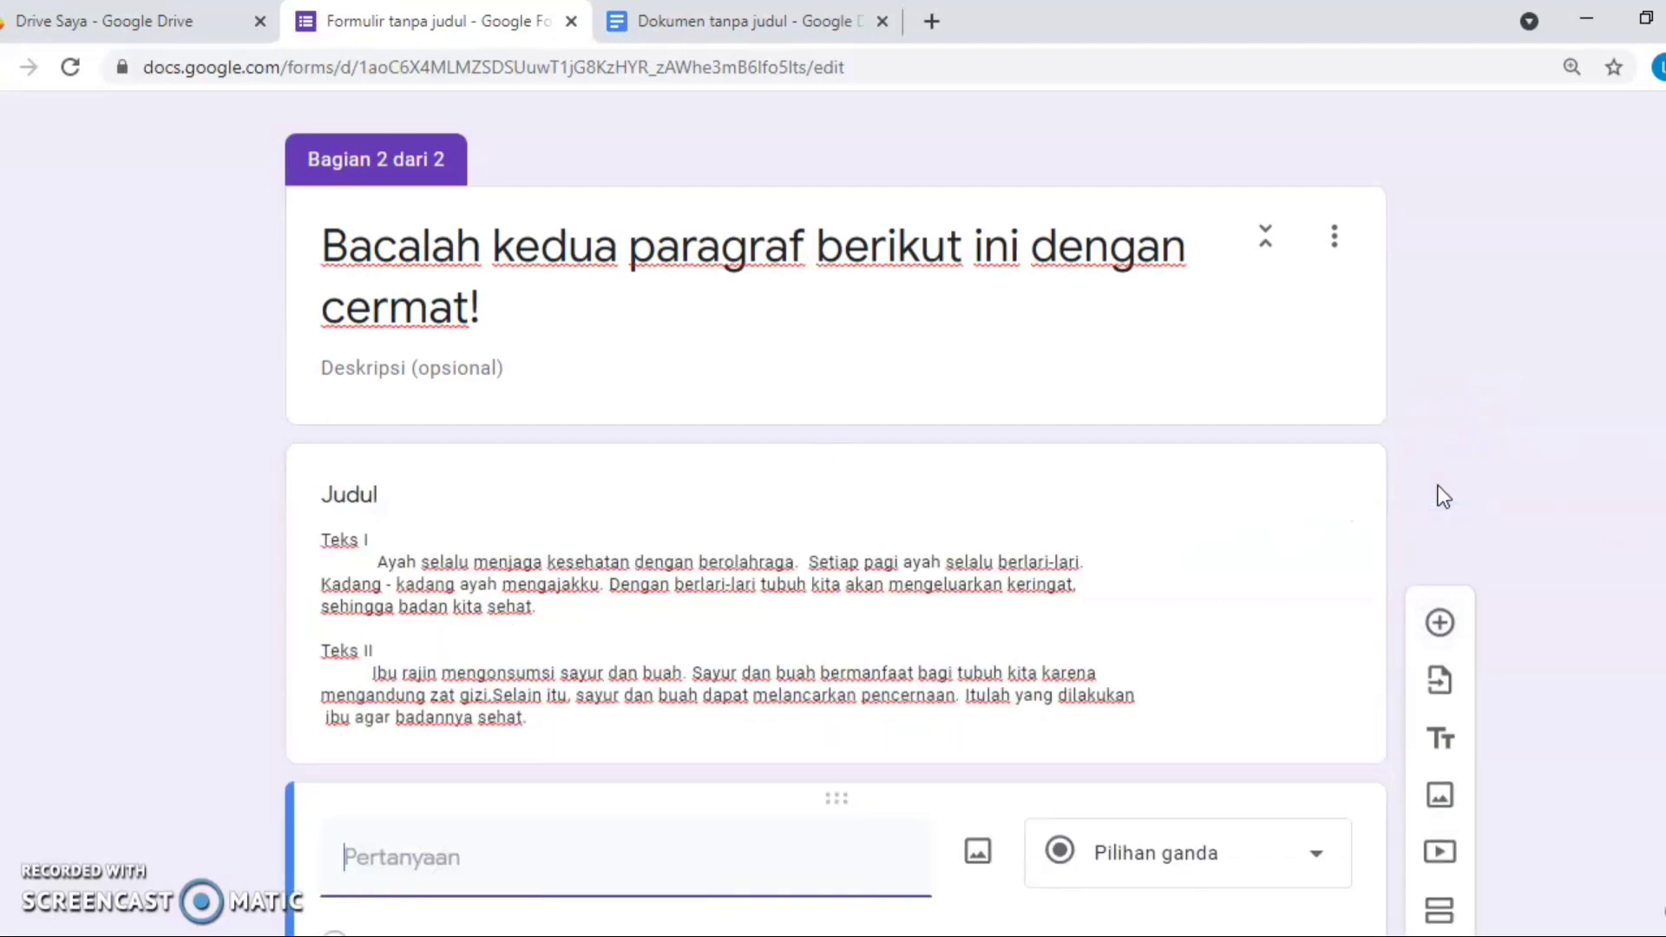
left_click(805, 22)
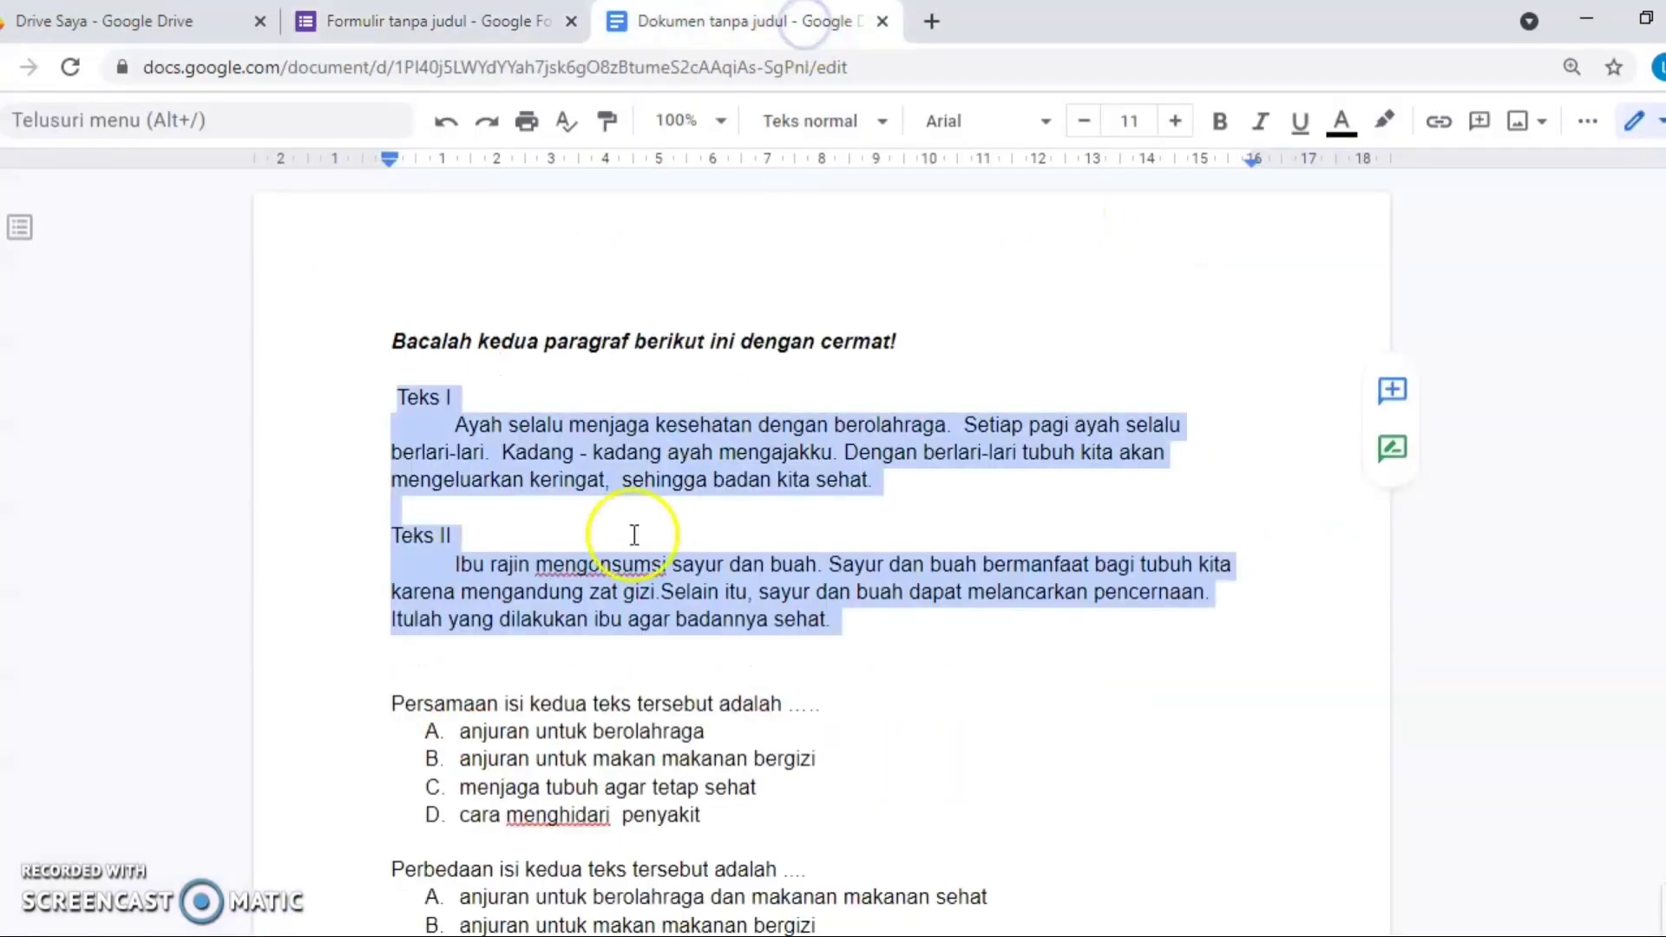
left_click_drag(387, 701, 880, 700)
key("ctrl+c")
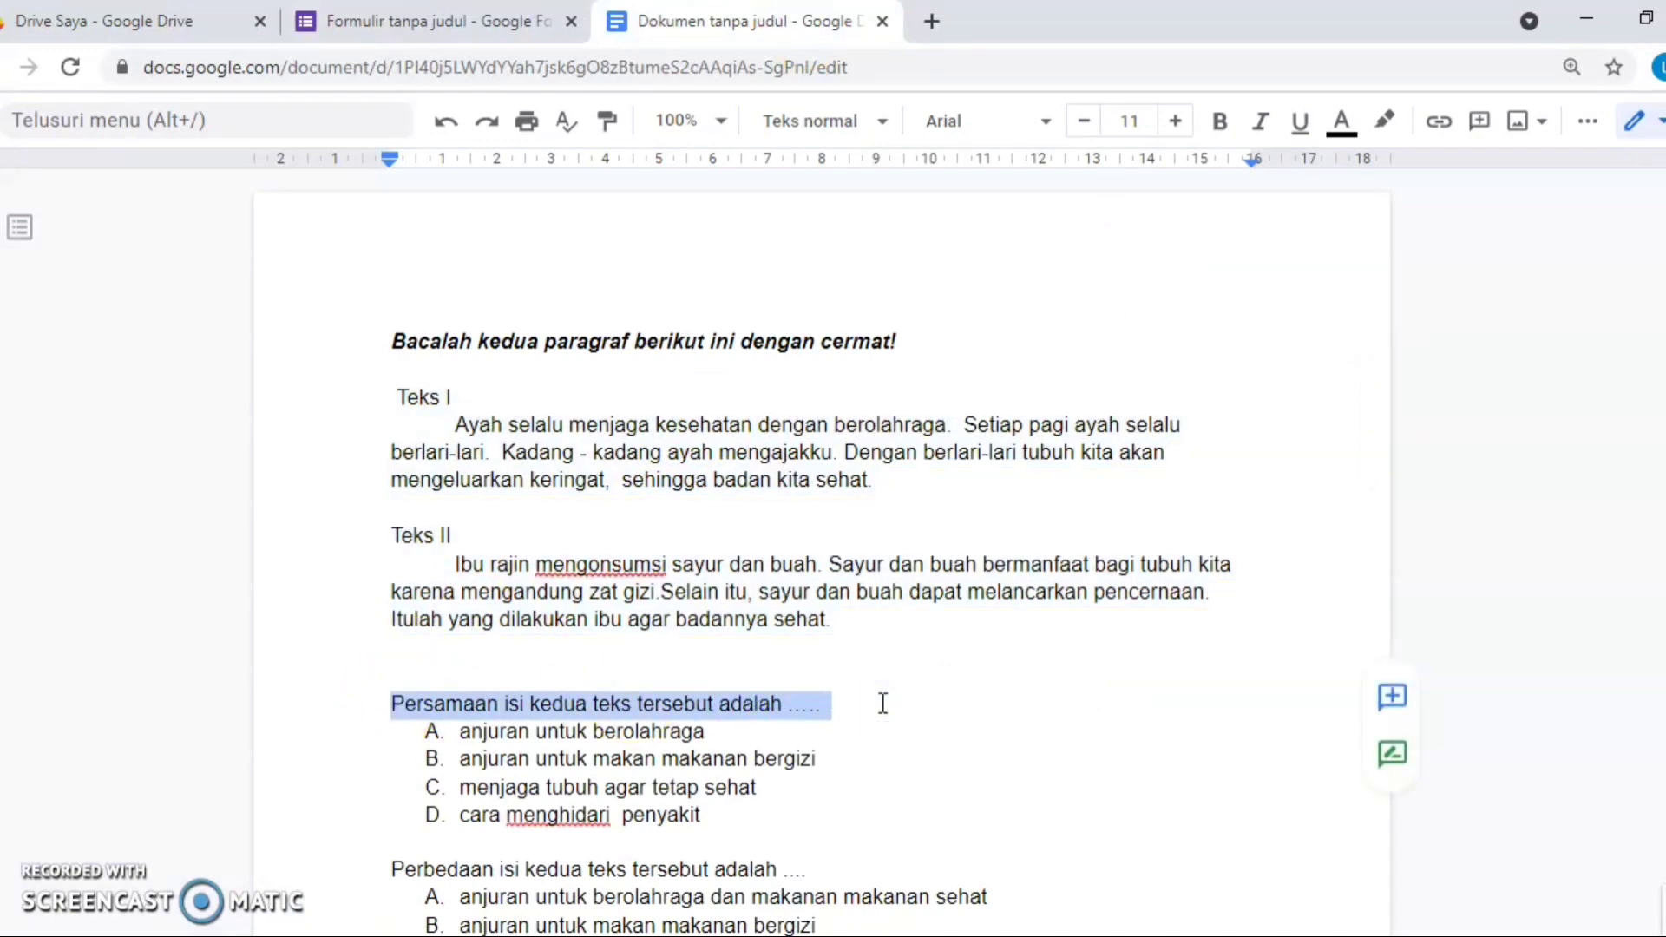
left_click(441, 23)
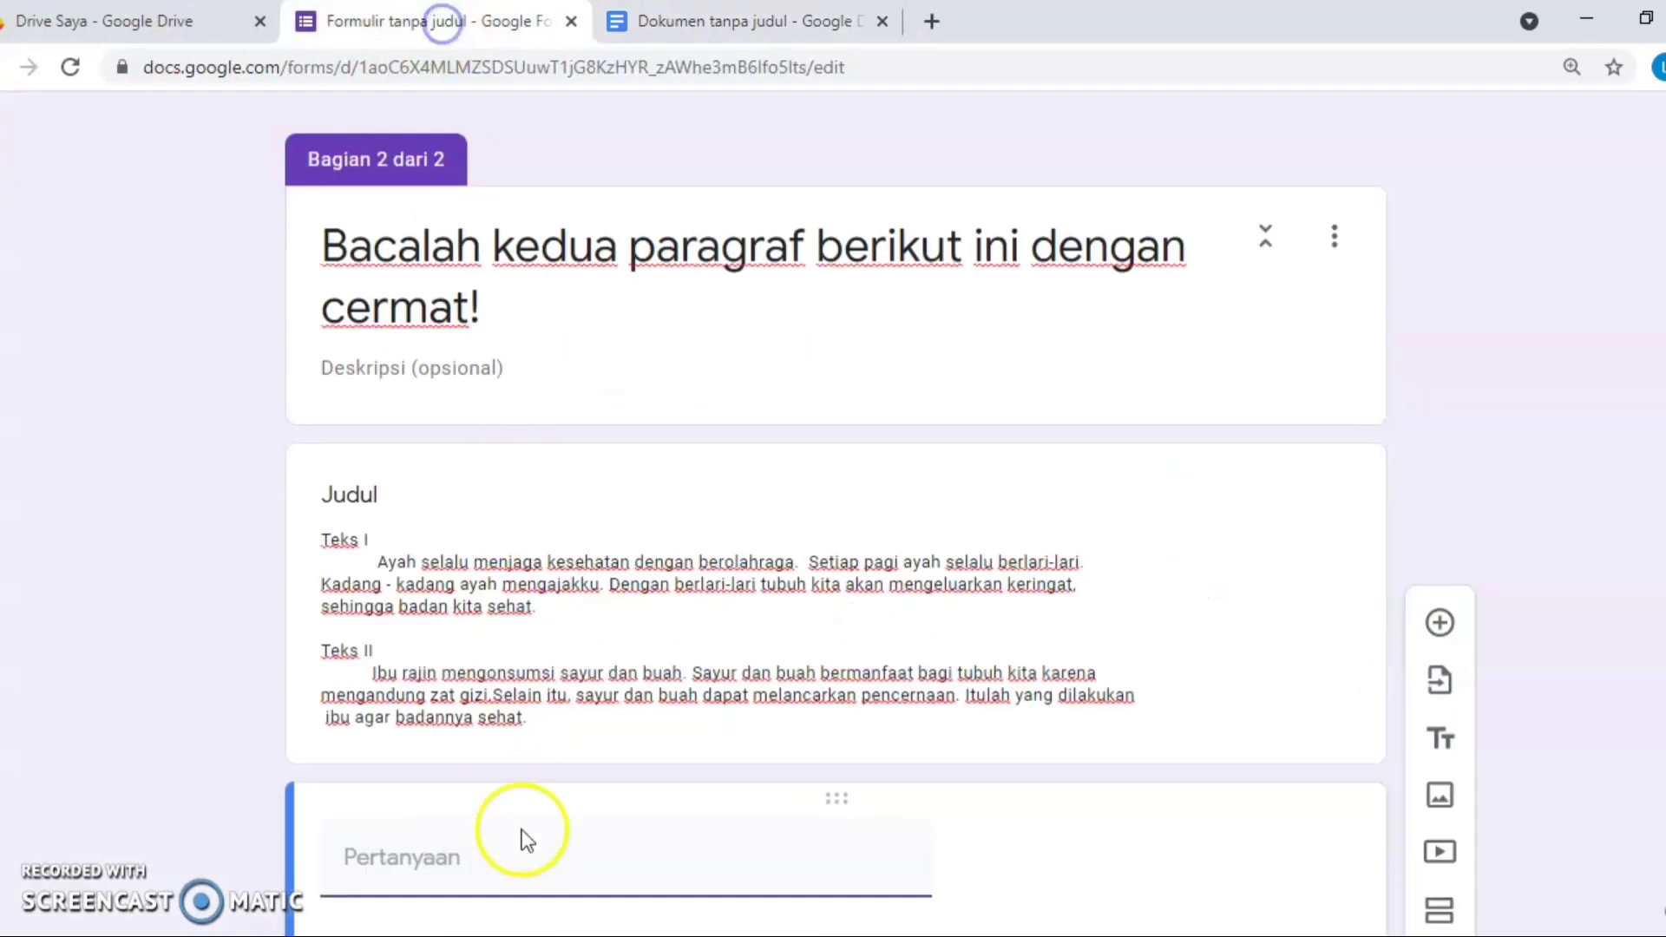
left_click(525, 840)
key("ctrl+v")
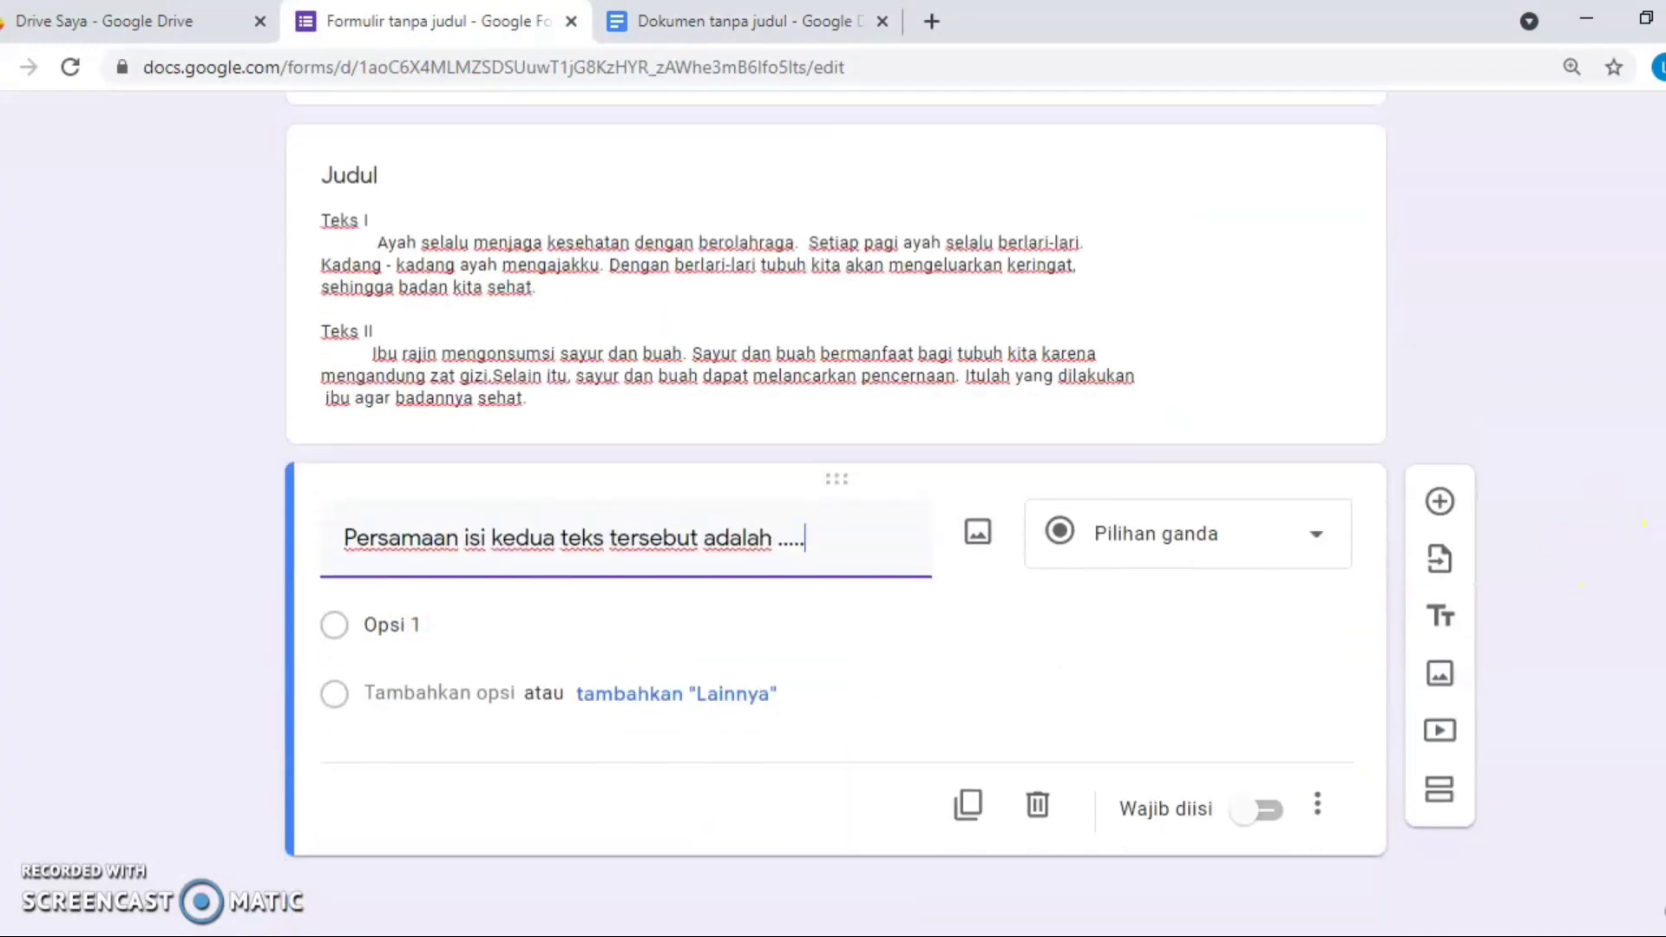
- Copy the four Persamaan answers, "anjuran untuk berolahraga" through "cara menghidari penyakit", from the document into the question's options and make it required
left_click(593, 614)
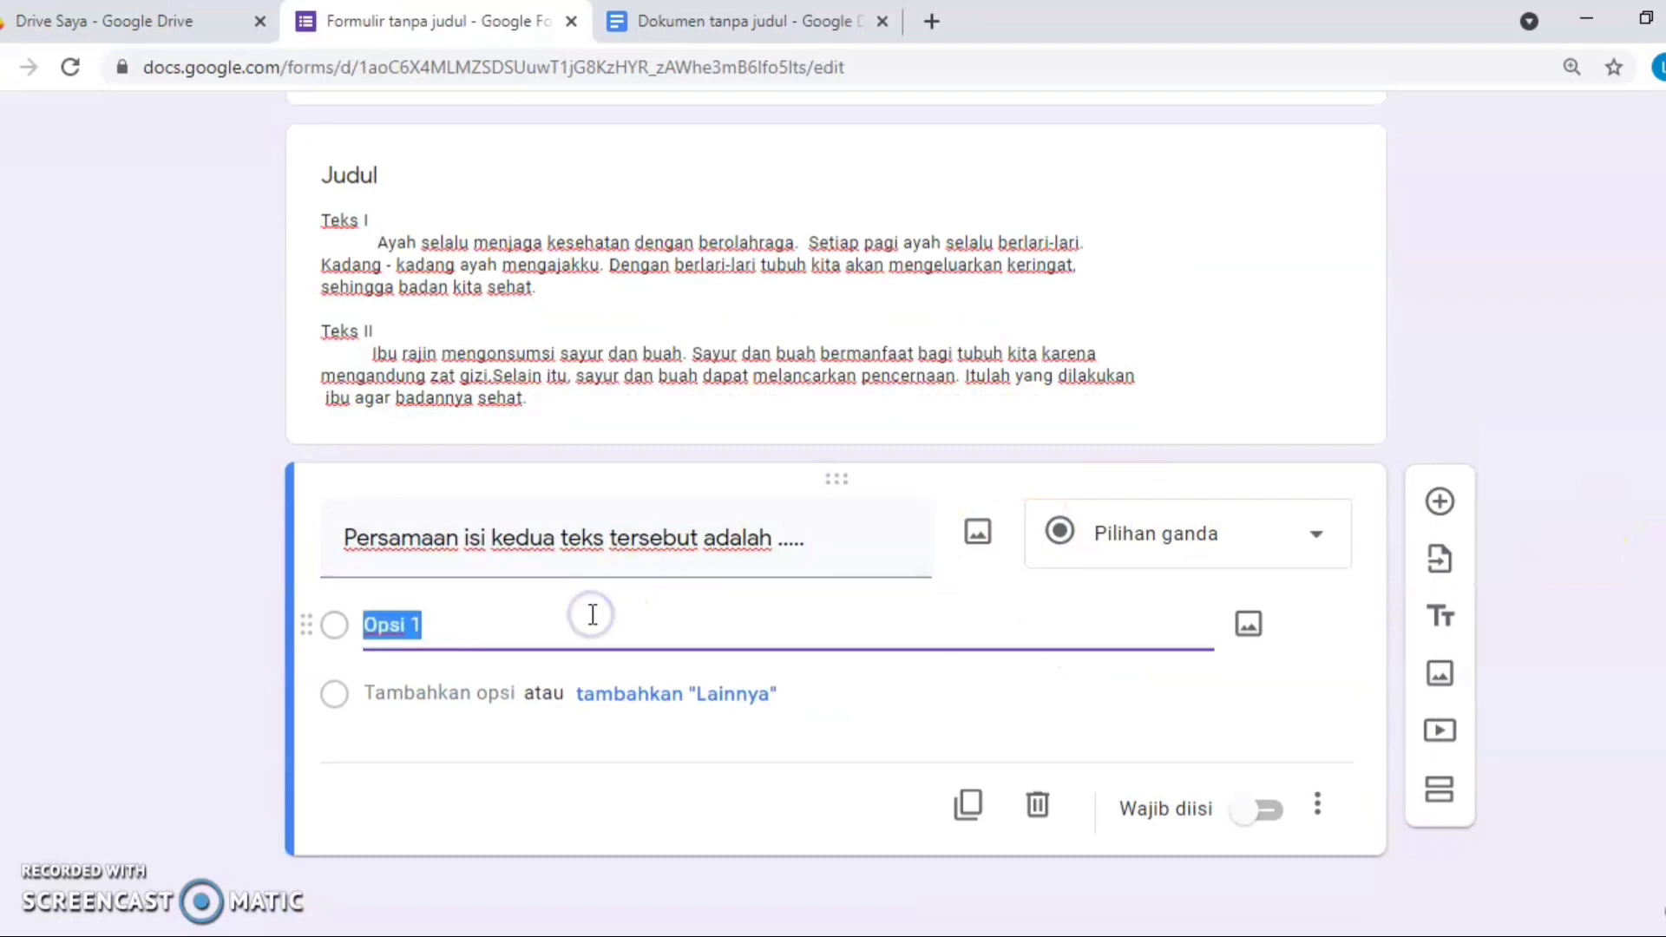
left_click(694, 22)
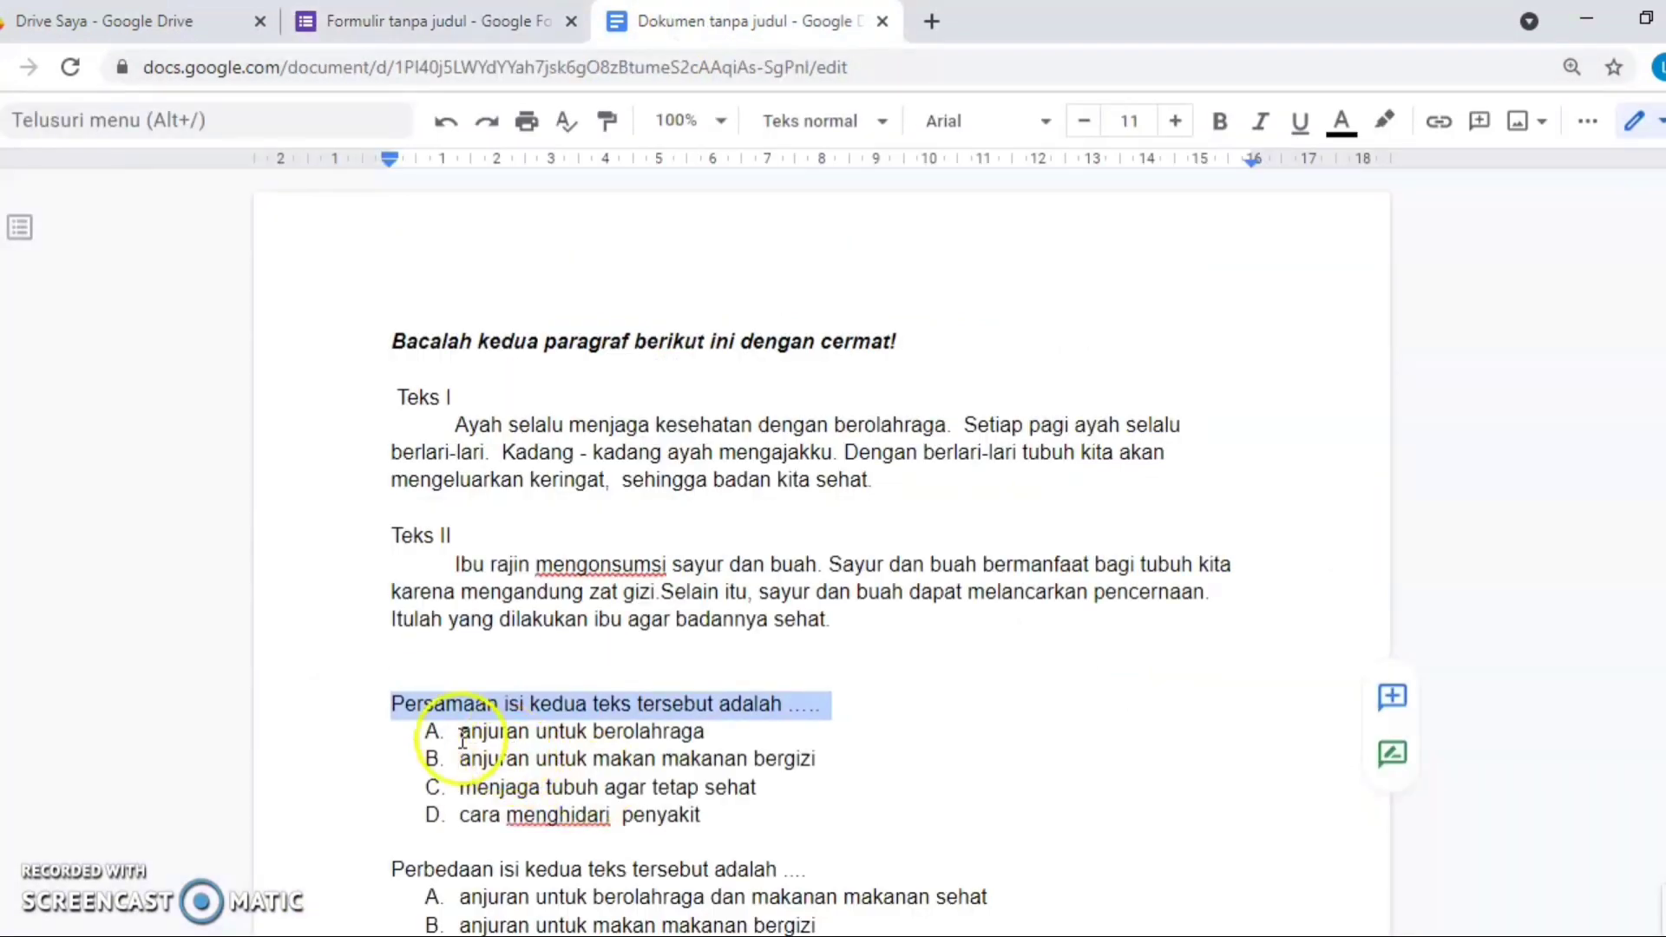
left_click_drag(447, 733, 755, 820)
key("ctrl+c")
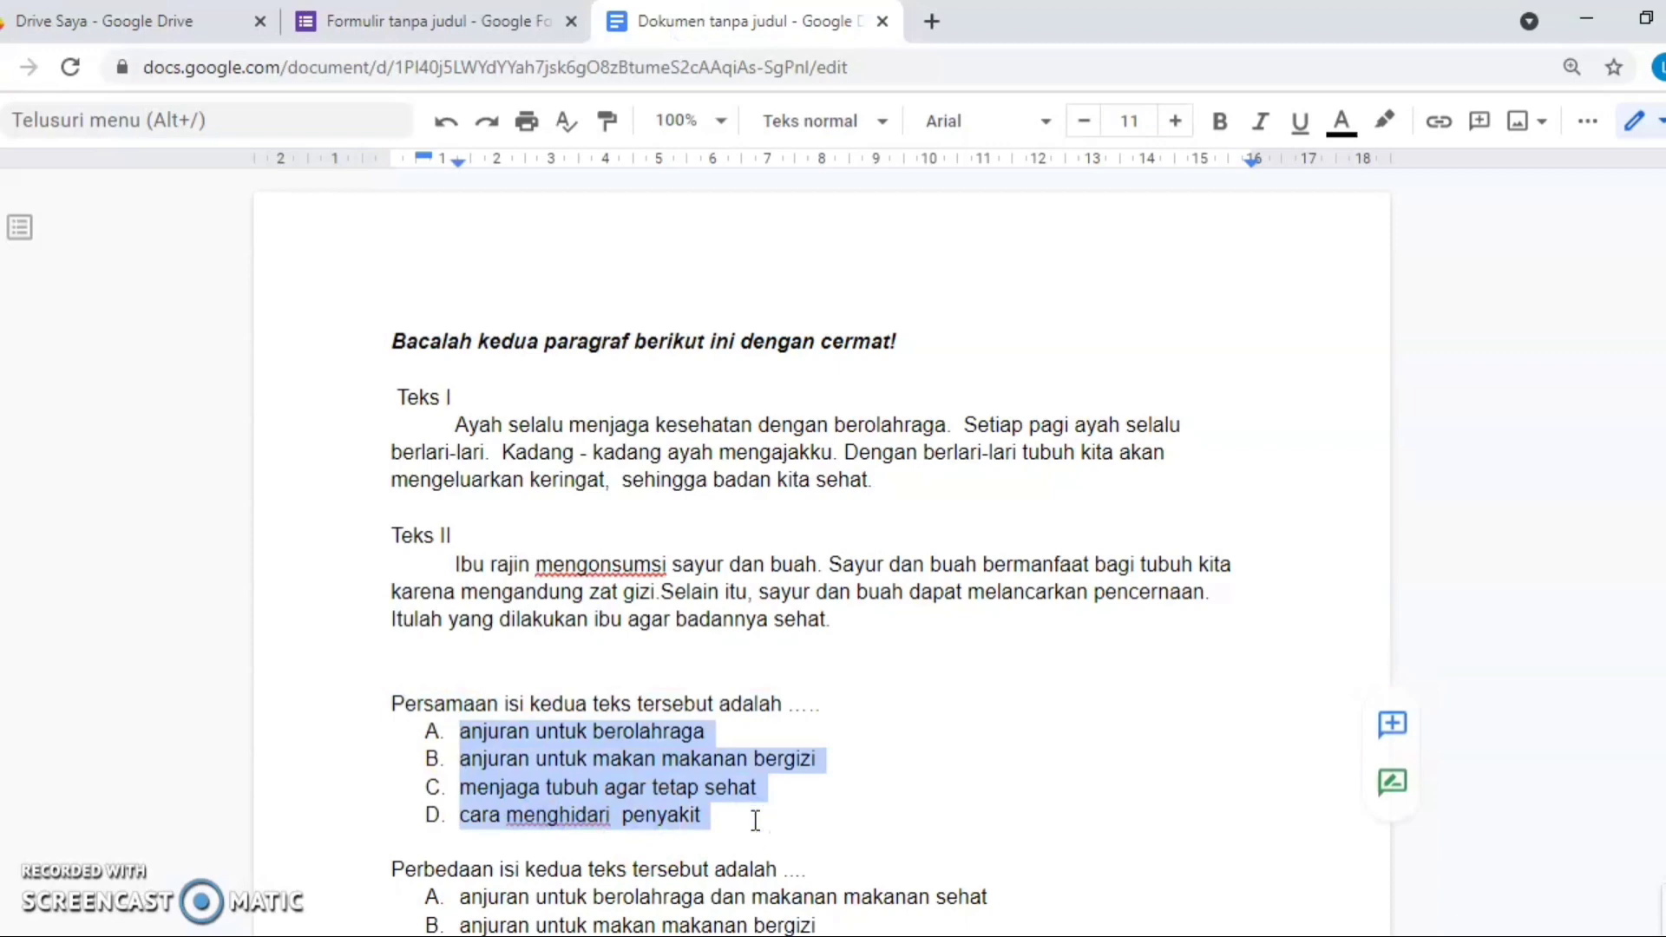
left_click(420, 19)
left_click(524, 611)
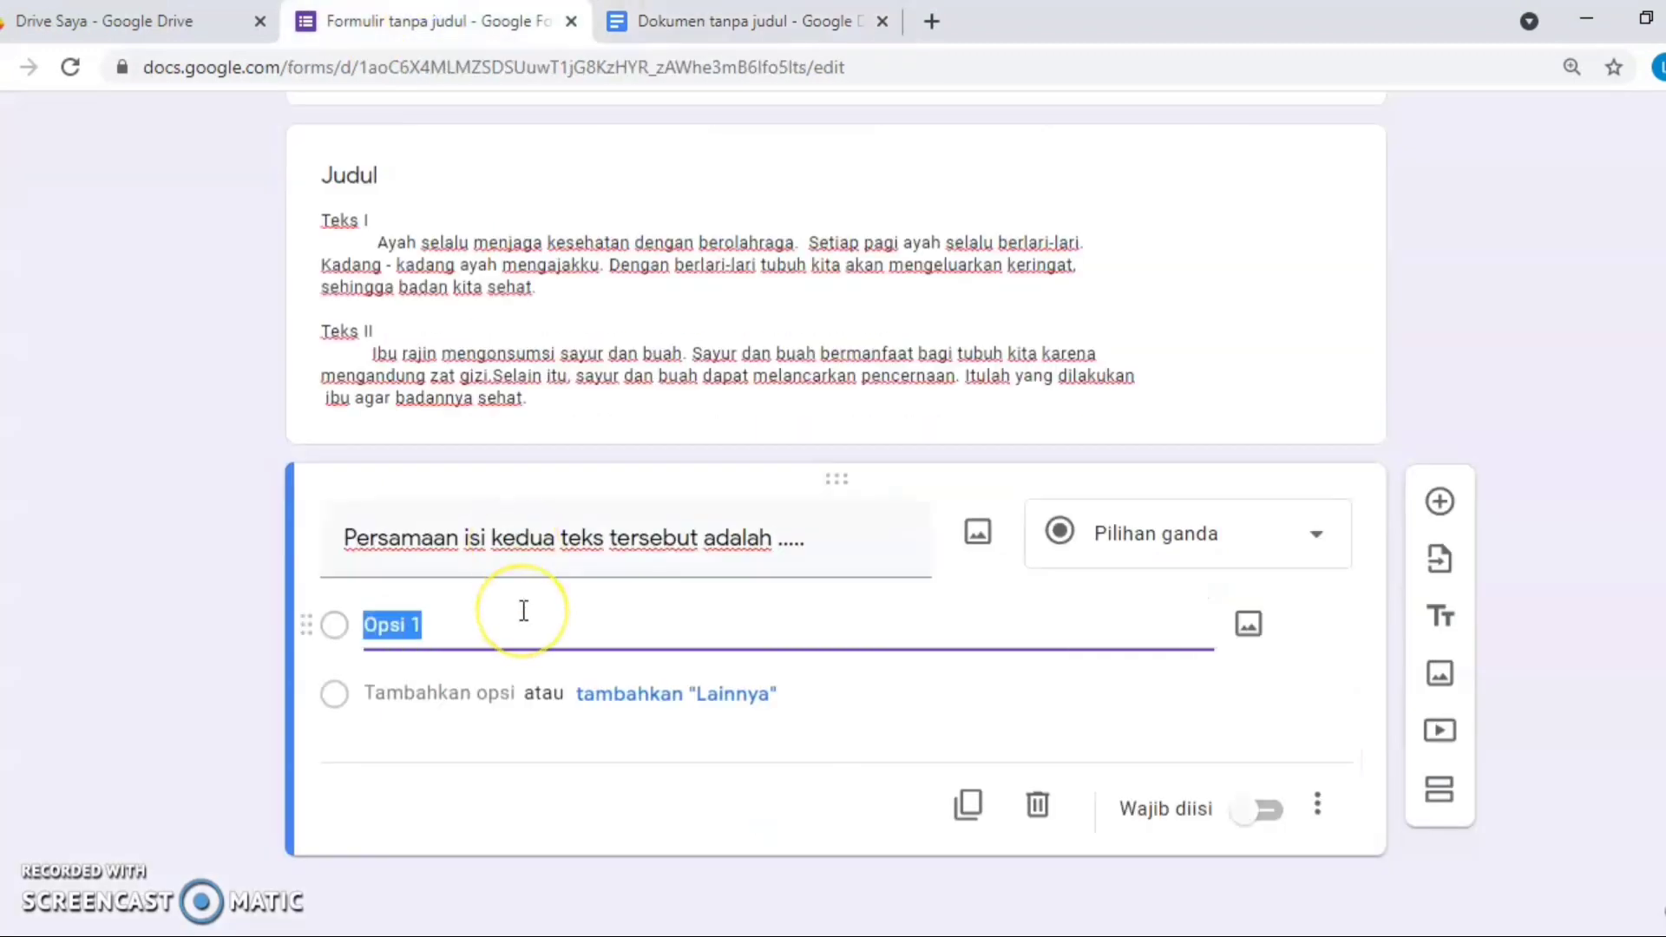
key("ctrl+v")
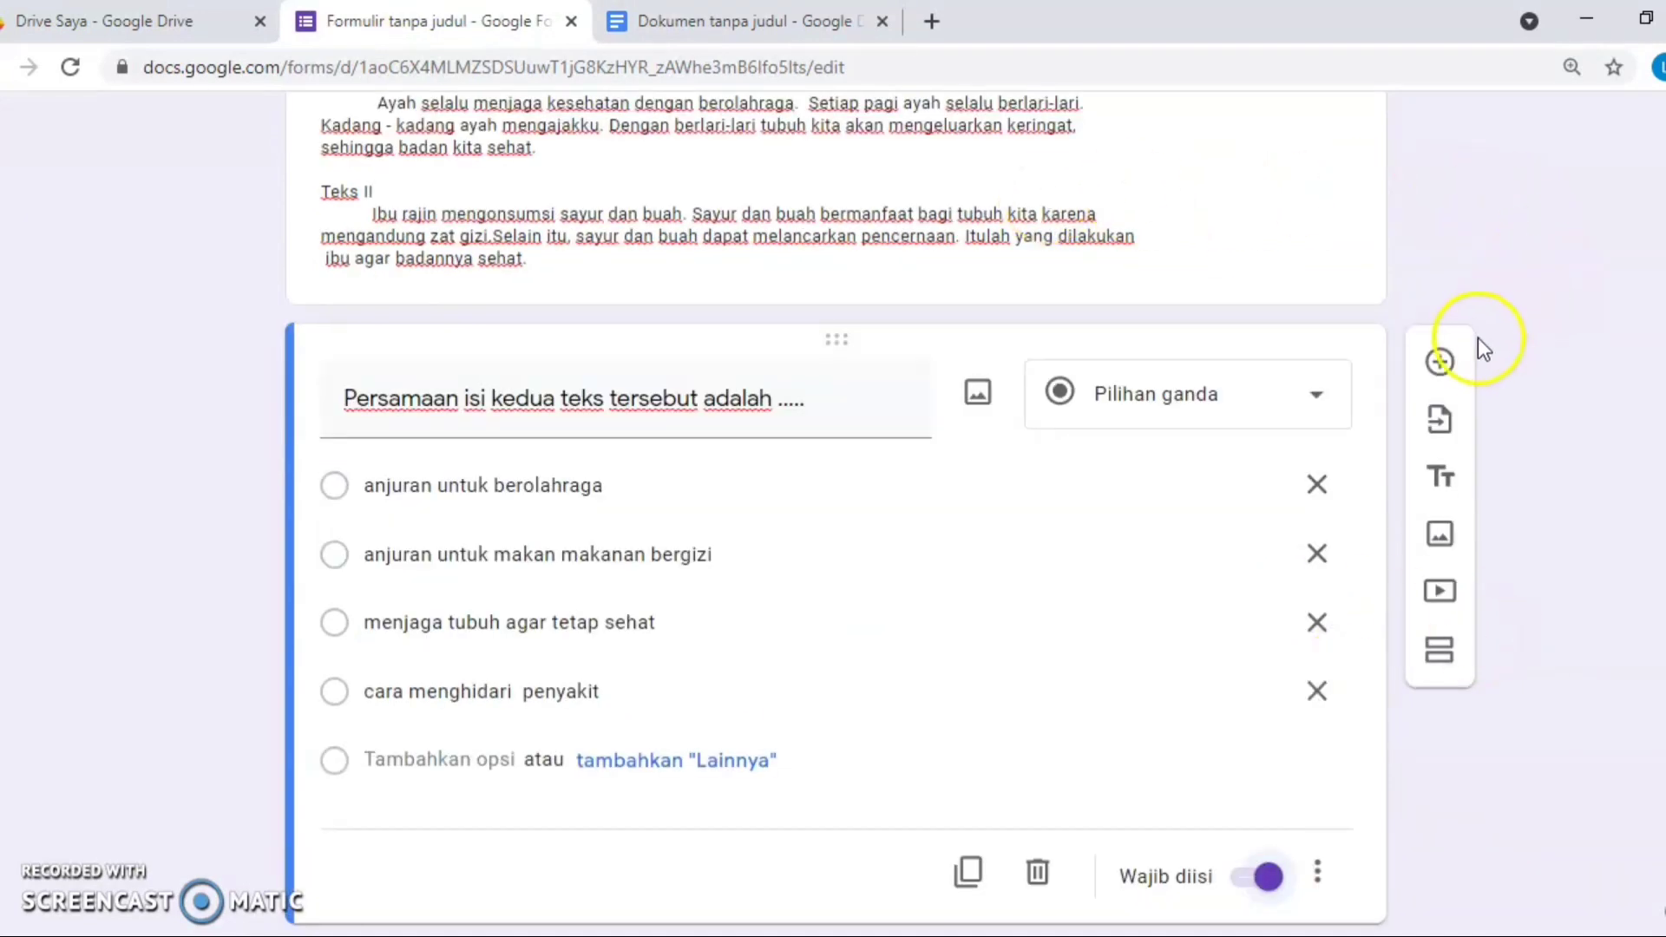
- Add another multiple-choice question with the text "Perbedaan isi kedua teks tersebut adalah ...." copied from the Google Docs document
left_click(1438, 363)
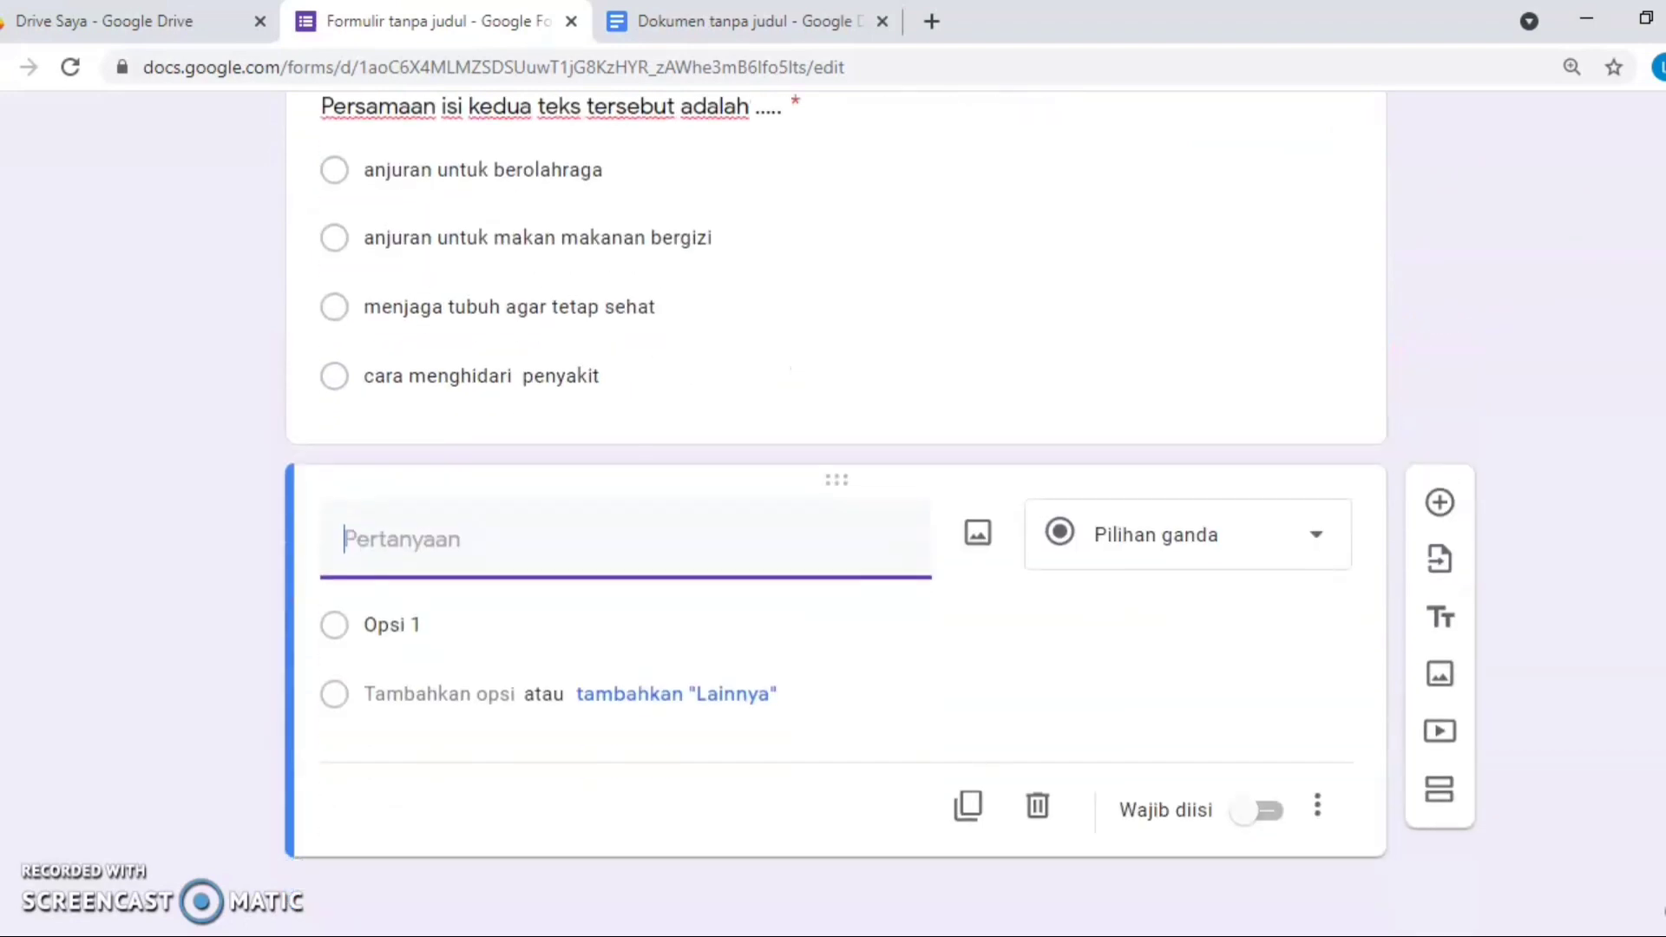
left_click(804, 34)
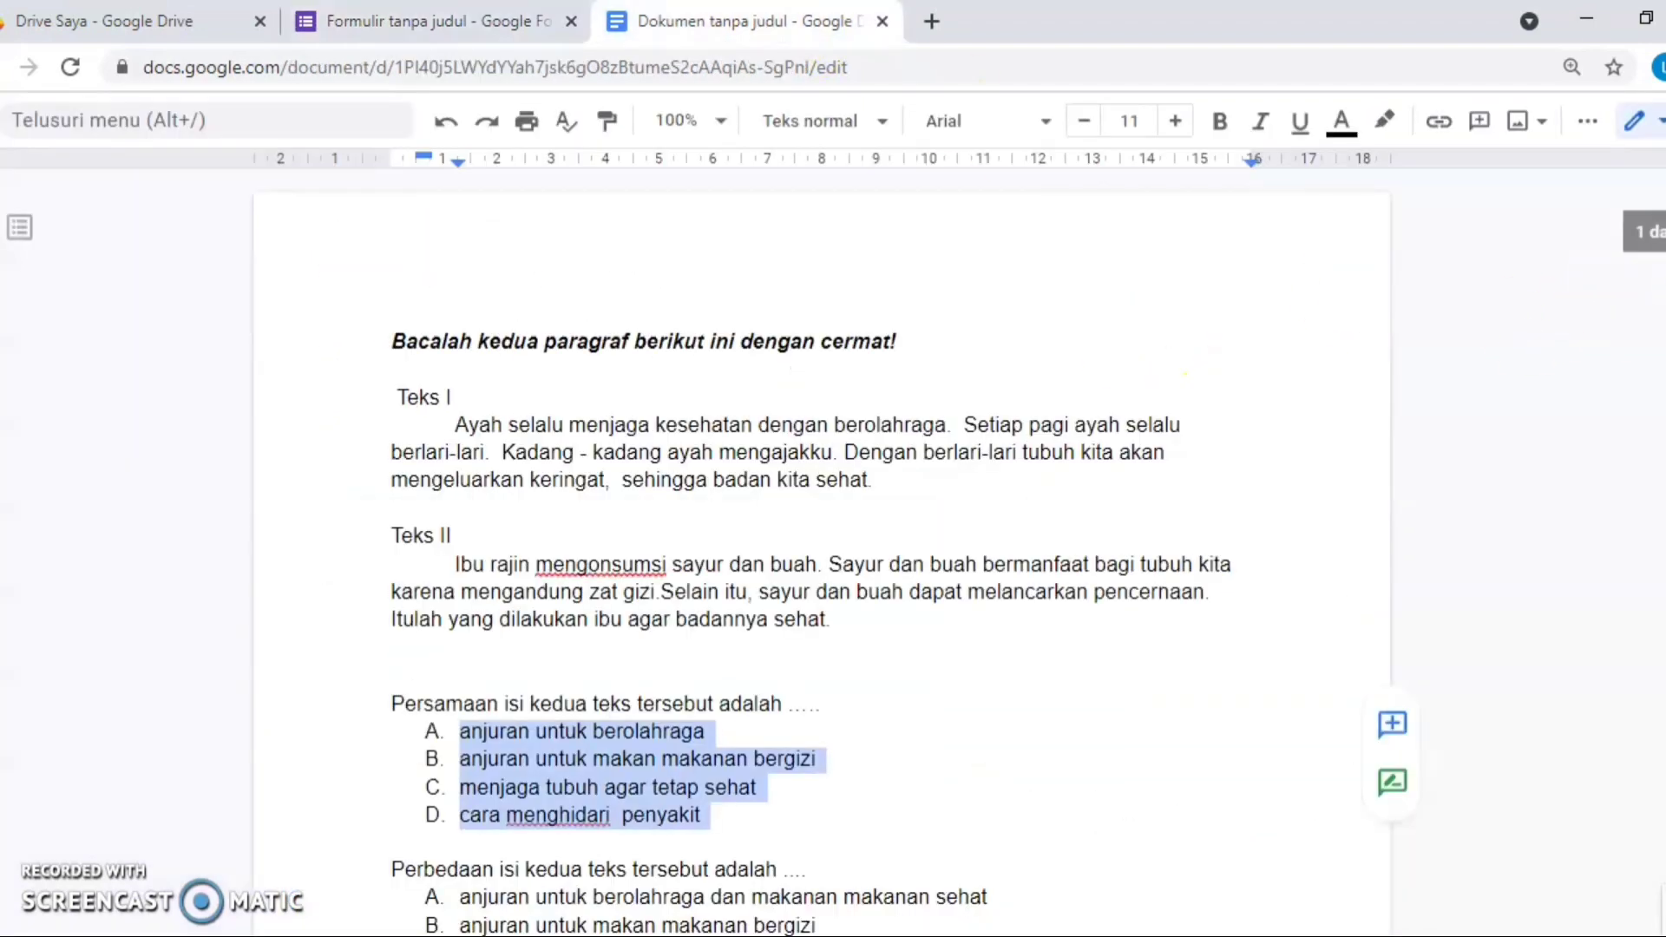
scroll(1654, 245, "down", 2)
scroll(1654, 244, "down", 6)
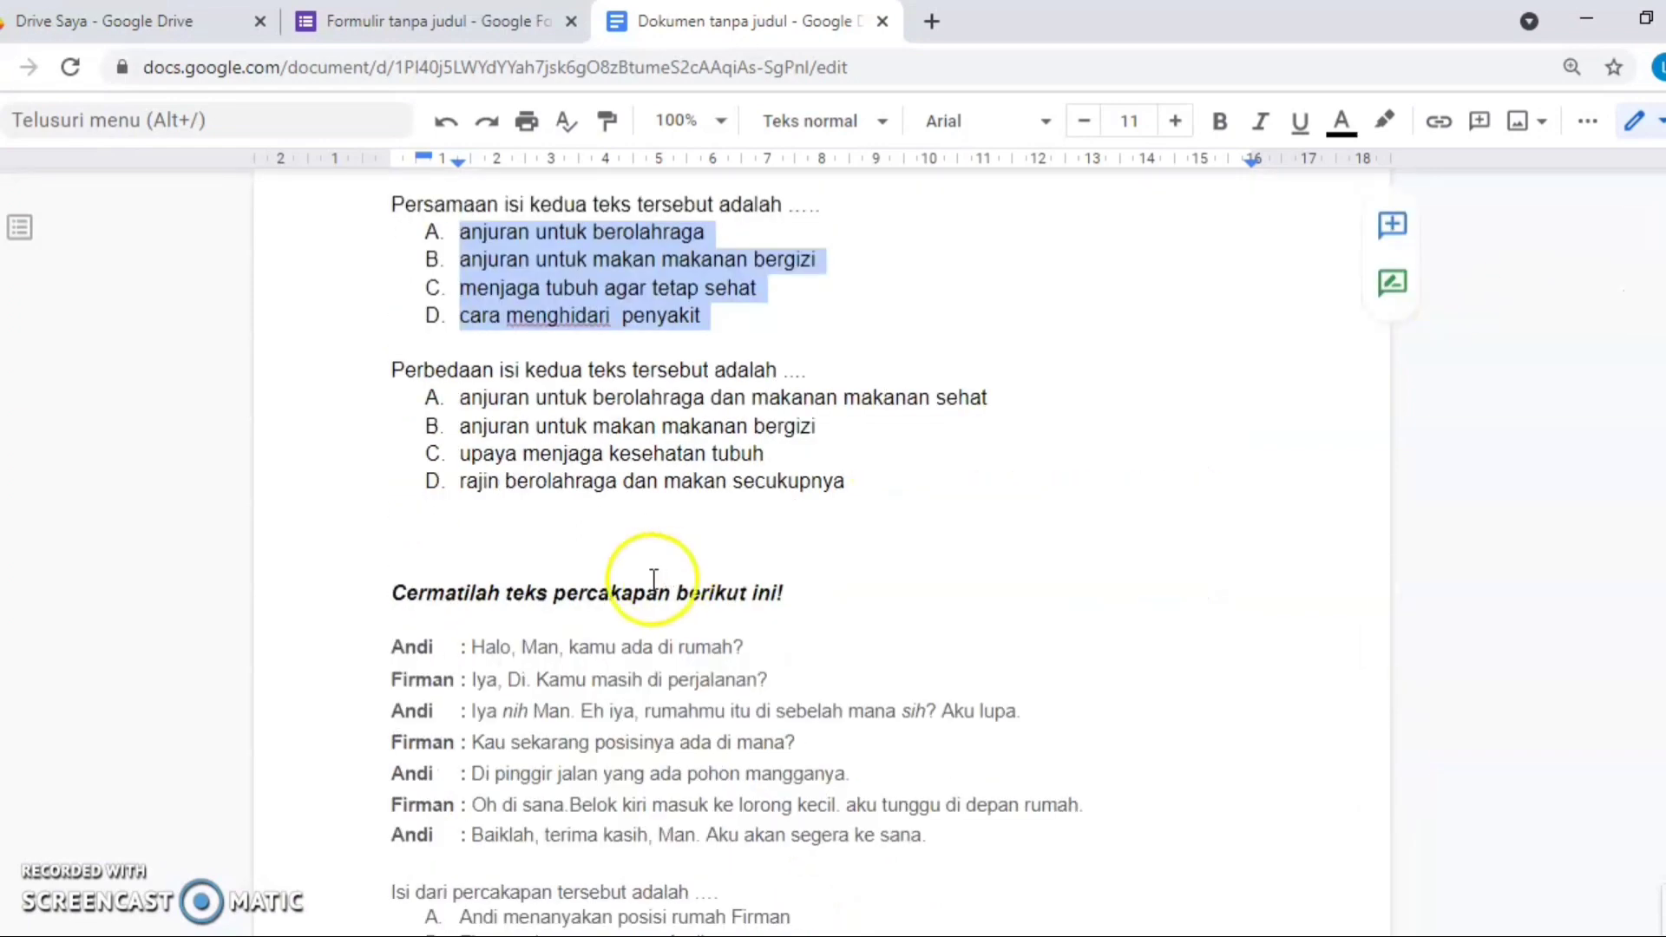
left_click_drag(391, 371, 836, 368)
key("ctrl+c")
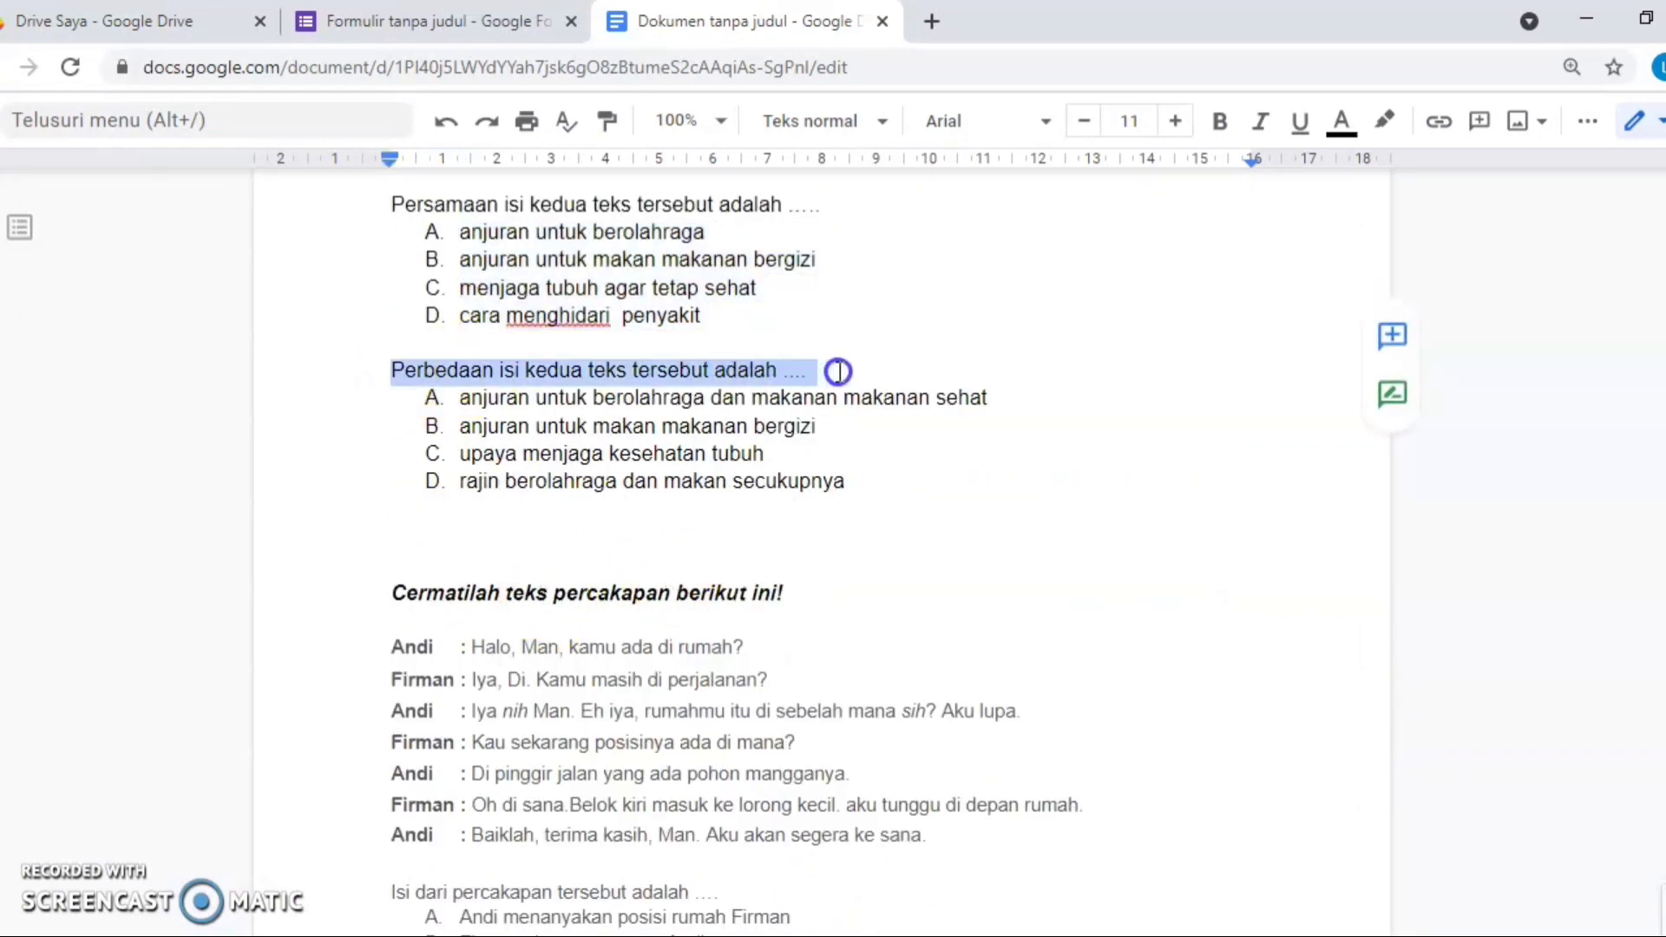
key("ctrl+shift+Tab")
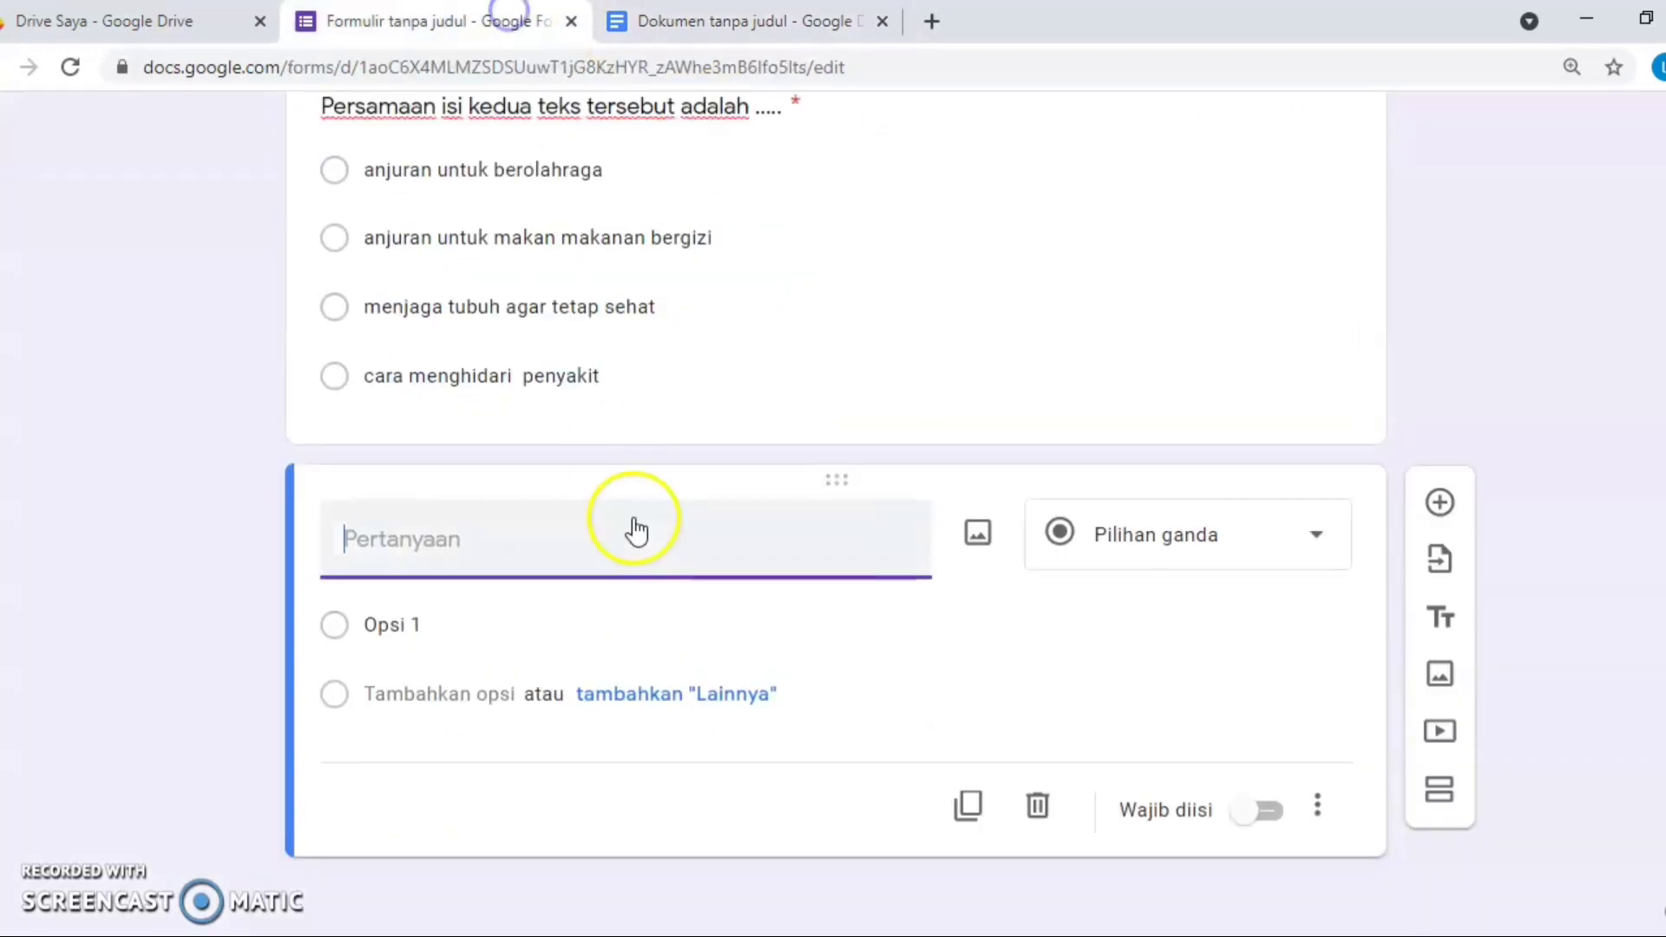
left_click(631, 533)
key("ctrl+v")
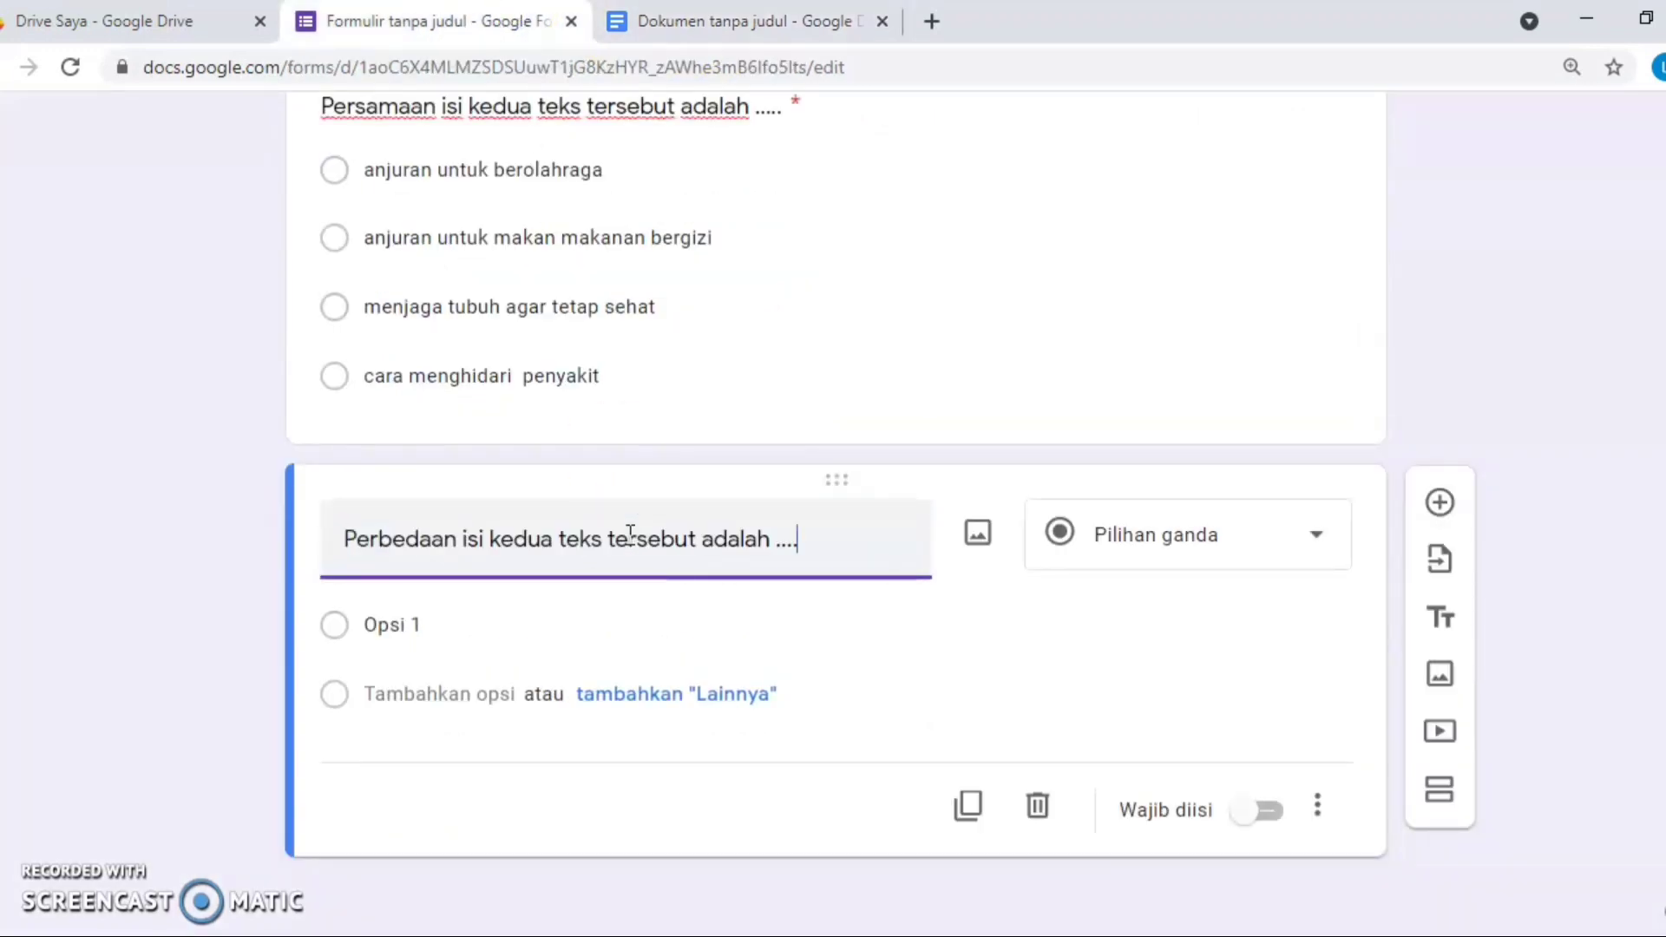
- Copy the four Perbedaan answers from the document into the new question's options, replacing Opsi 1, and make the question required
left_click(613, 621)
key("ctrl+Tab")
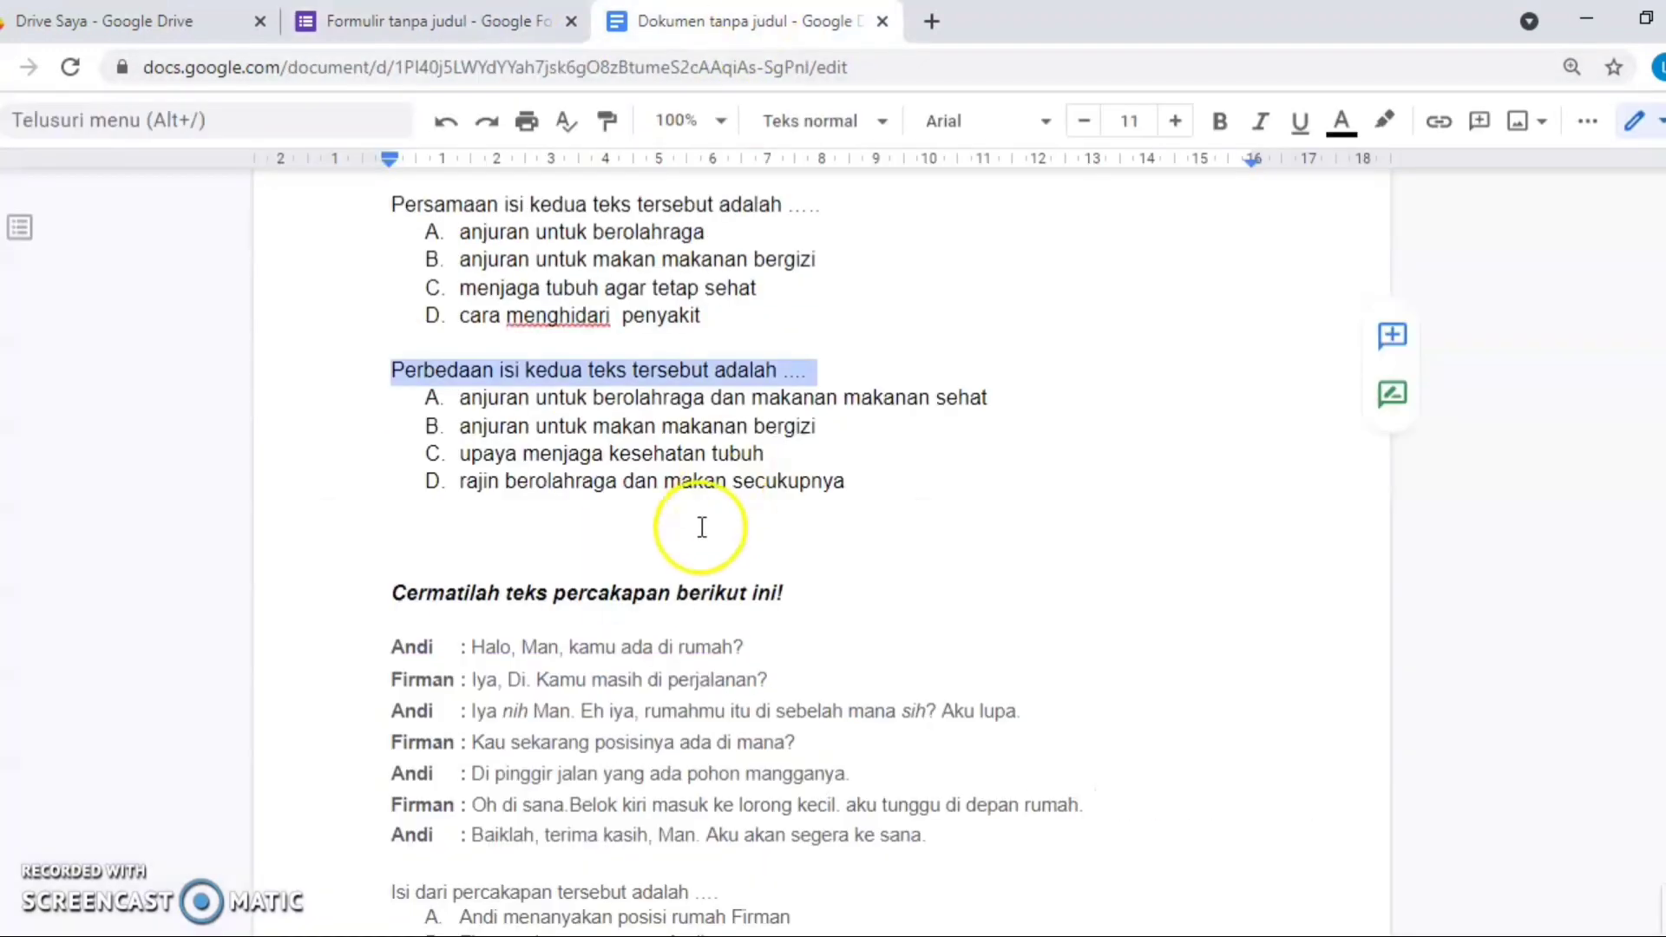
left_click_drag(459, 398, 880, 489)
key("ctrl+c")
left_click(486, 21)
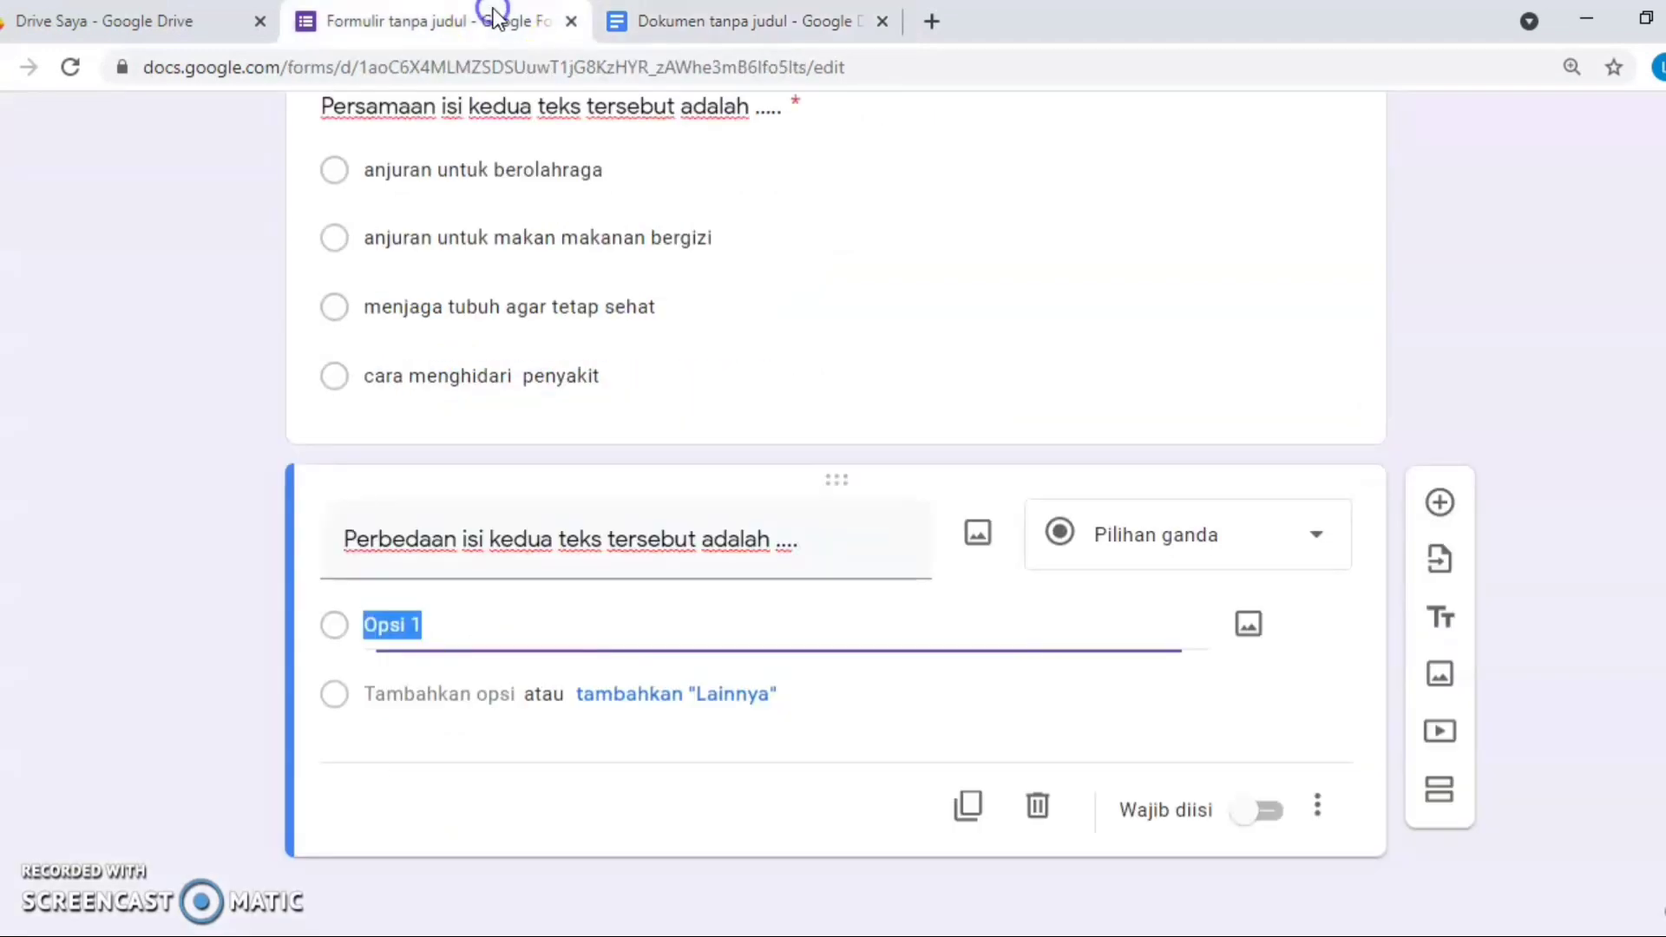
left_click(615, 611)
key("ctrl+a")
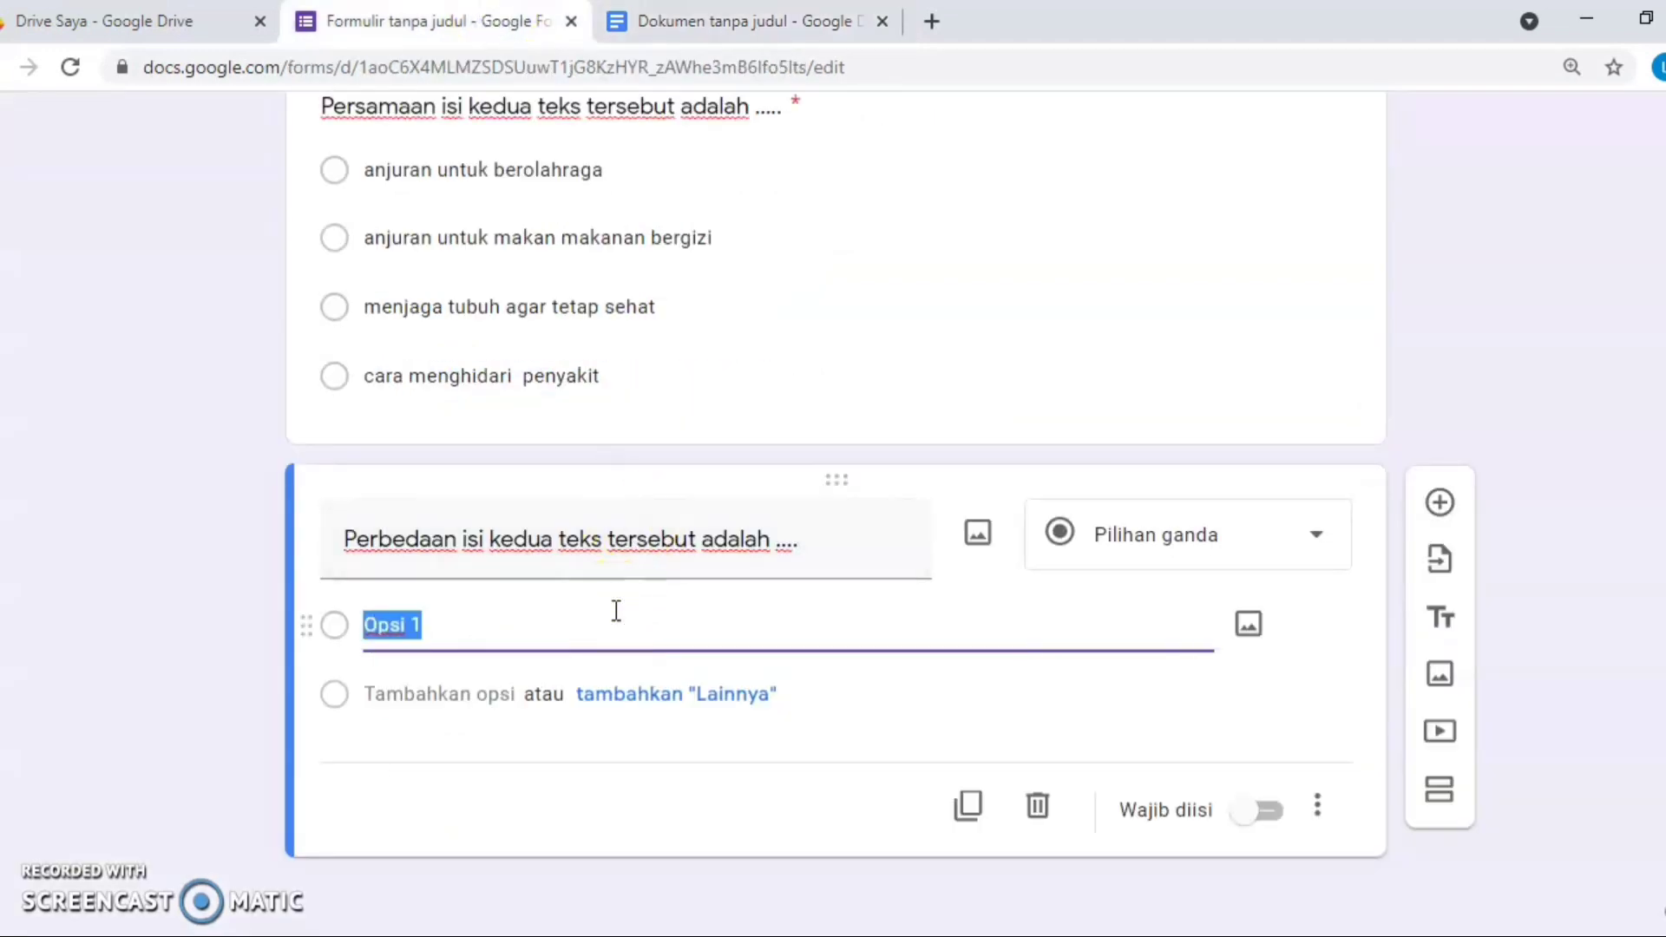
key("ctrl+v")
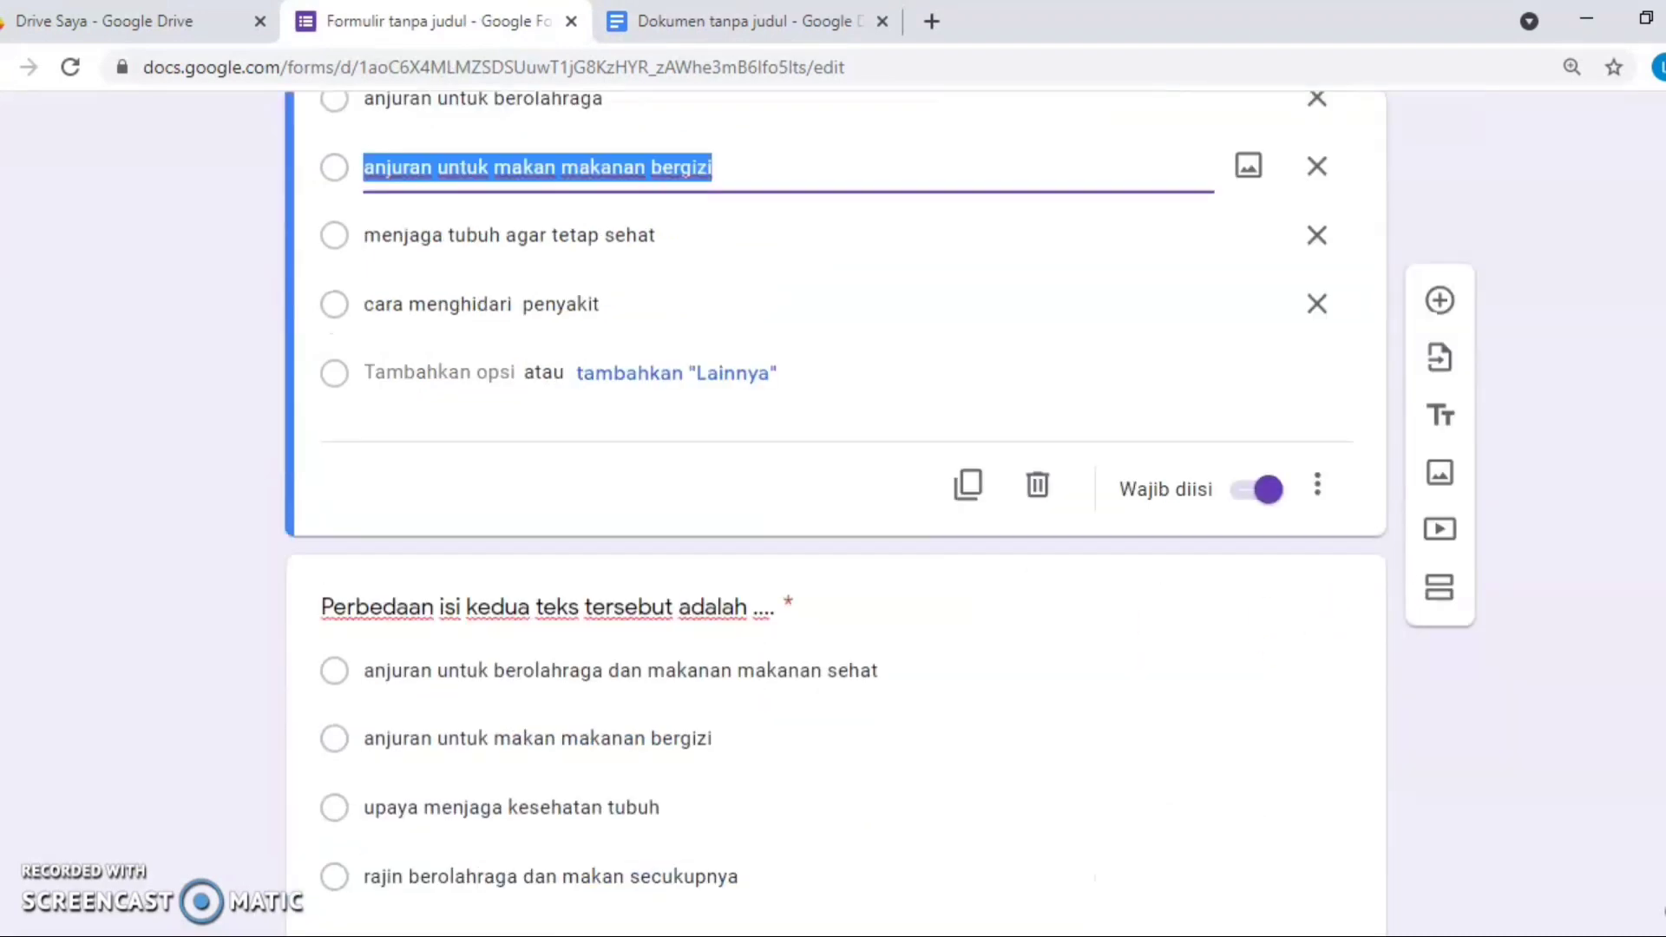
- Add a new section after the Perbedaan question and title it "Cermatilah teks percakapan berikut ini!"
scroll(837, 512, "down", 1)
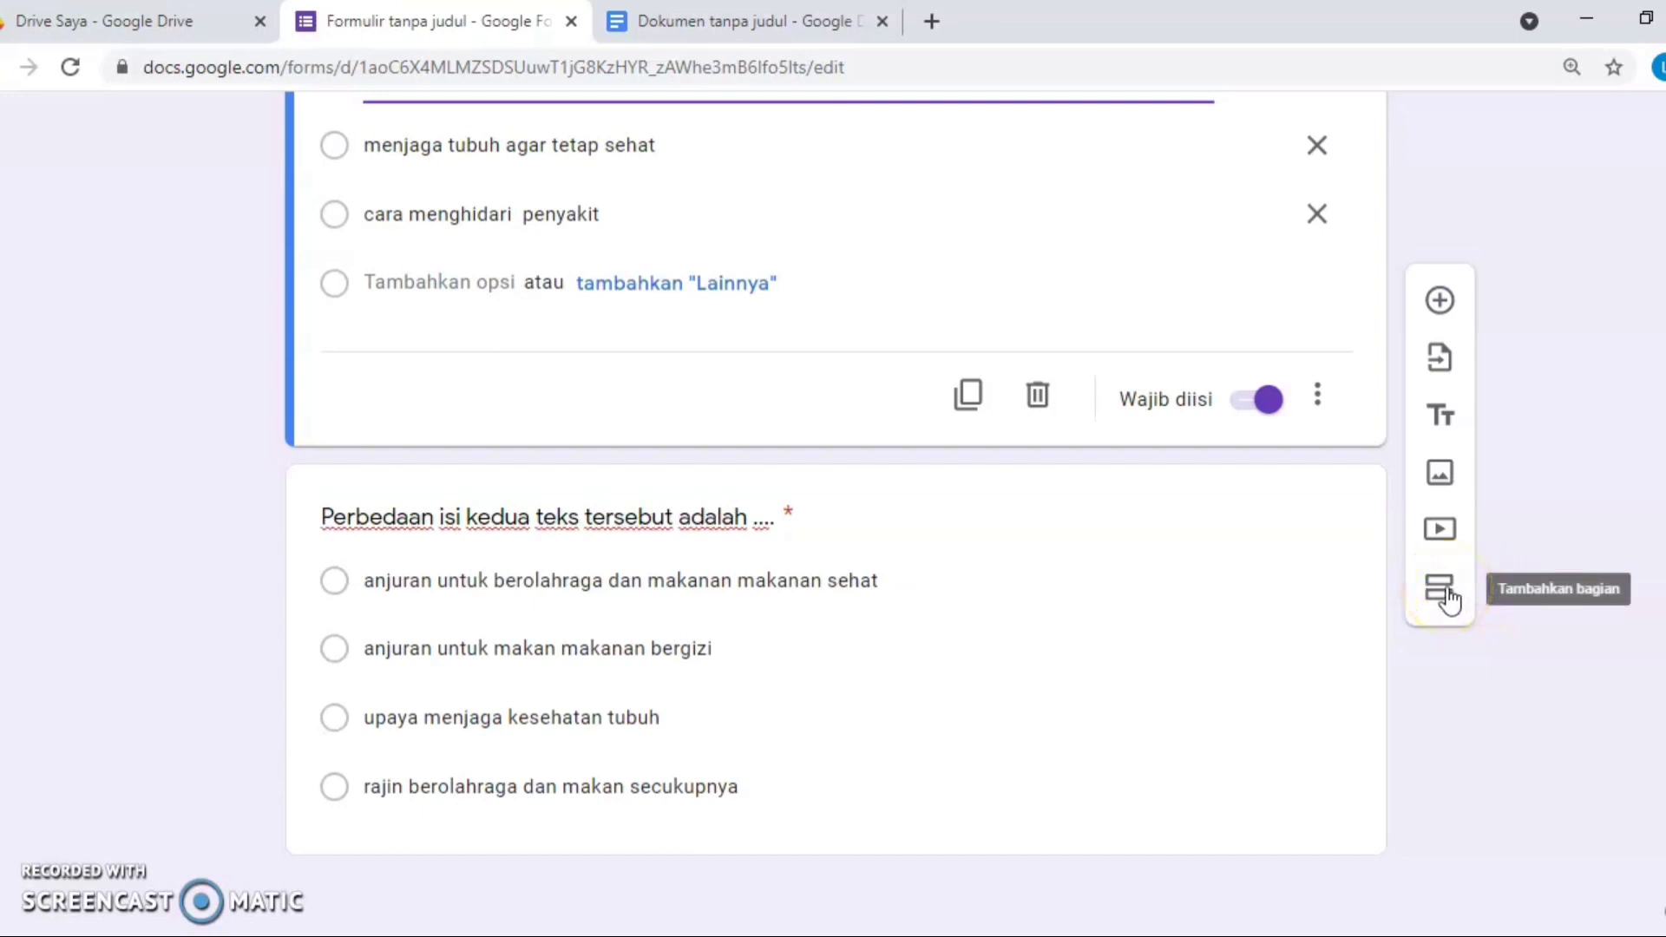
left_click(898, 790)
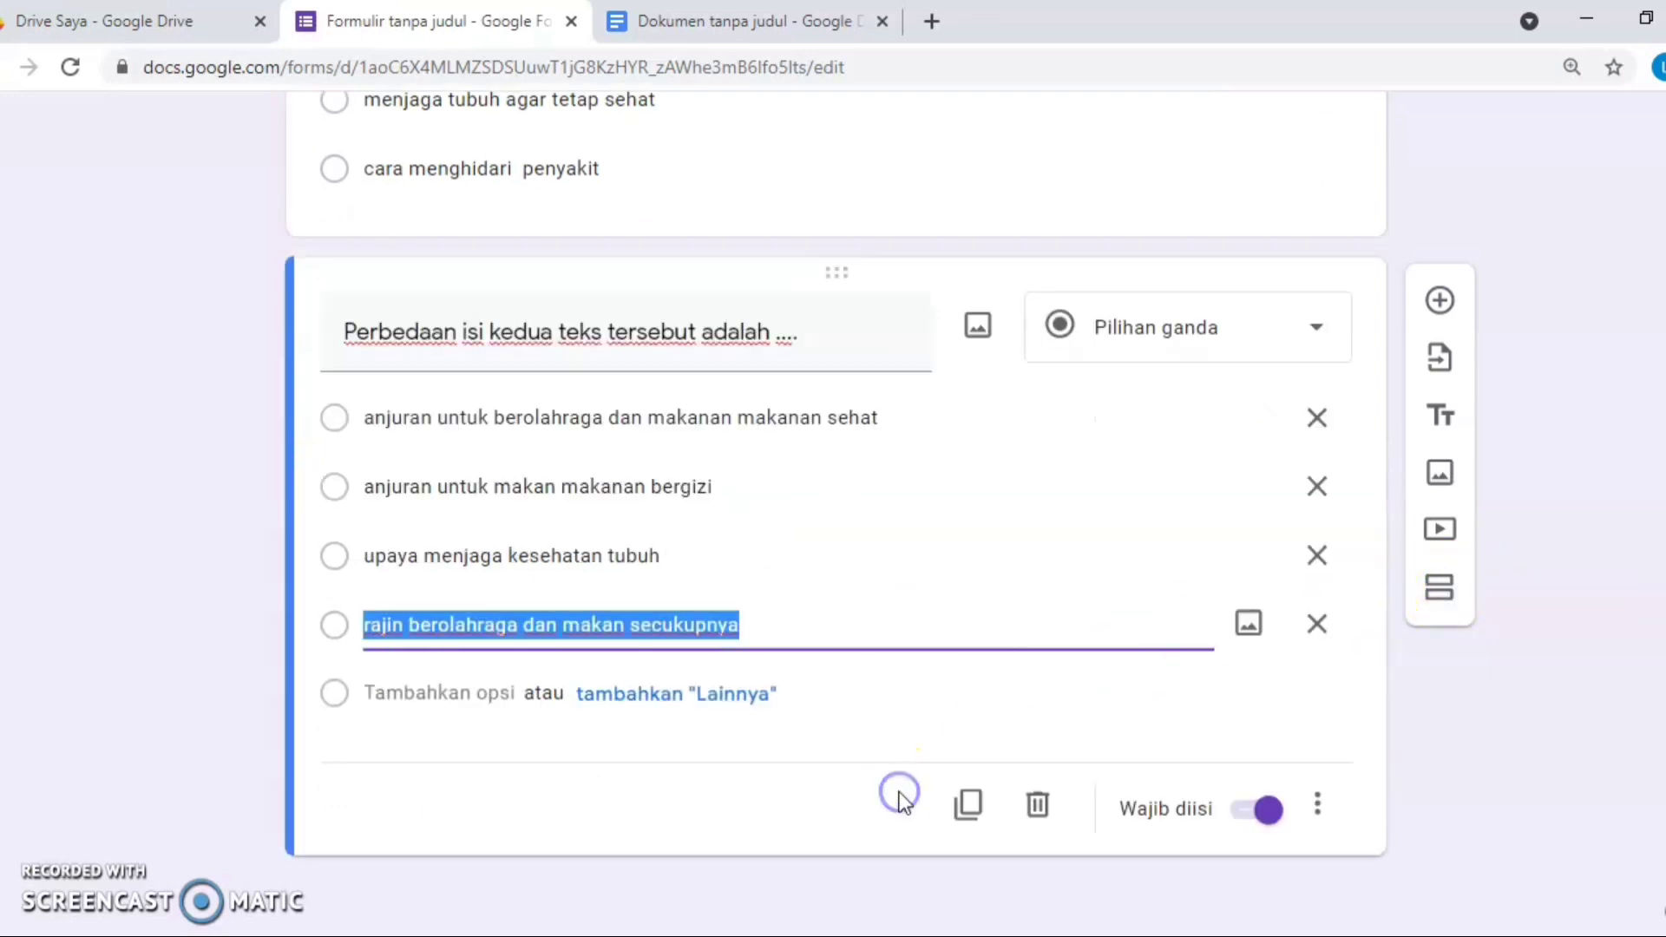
left_click(1440, 587)
type("Cermatilah teks percakapan berikut ini!")
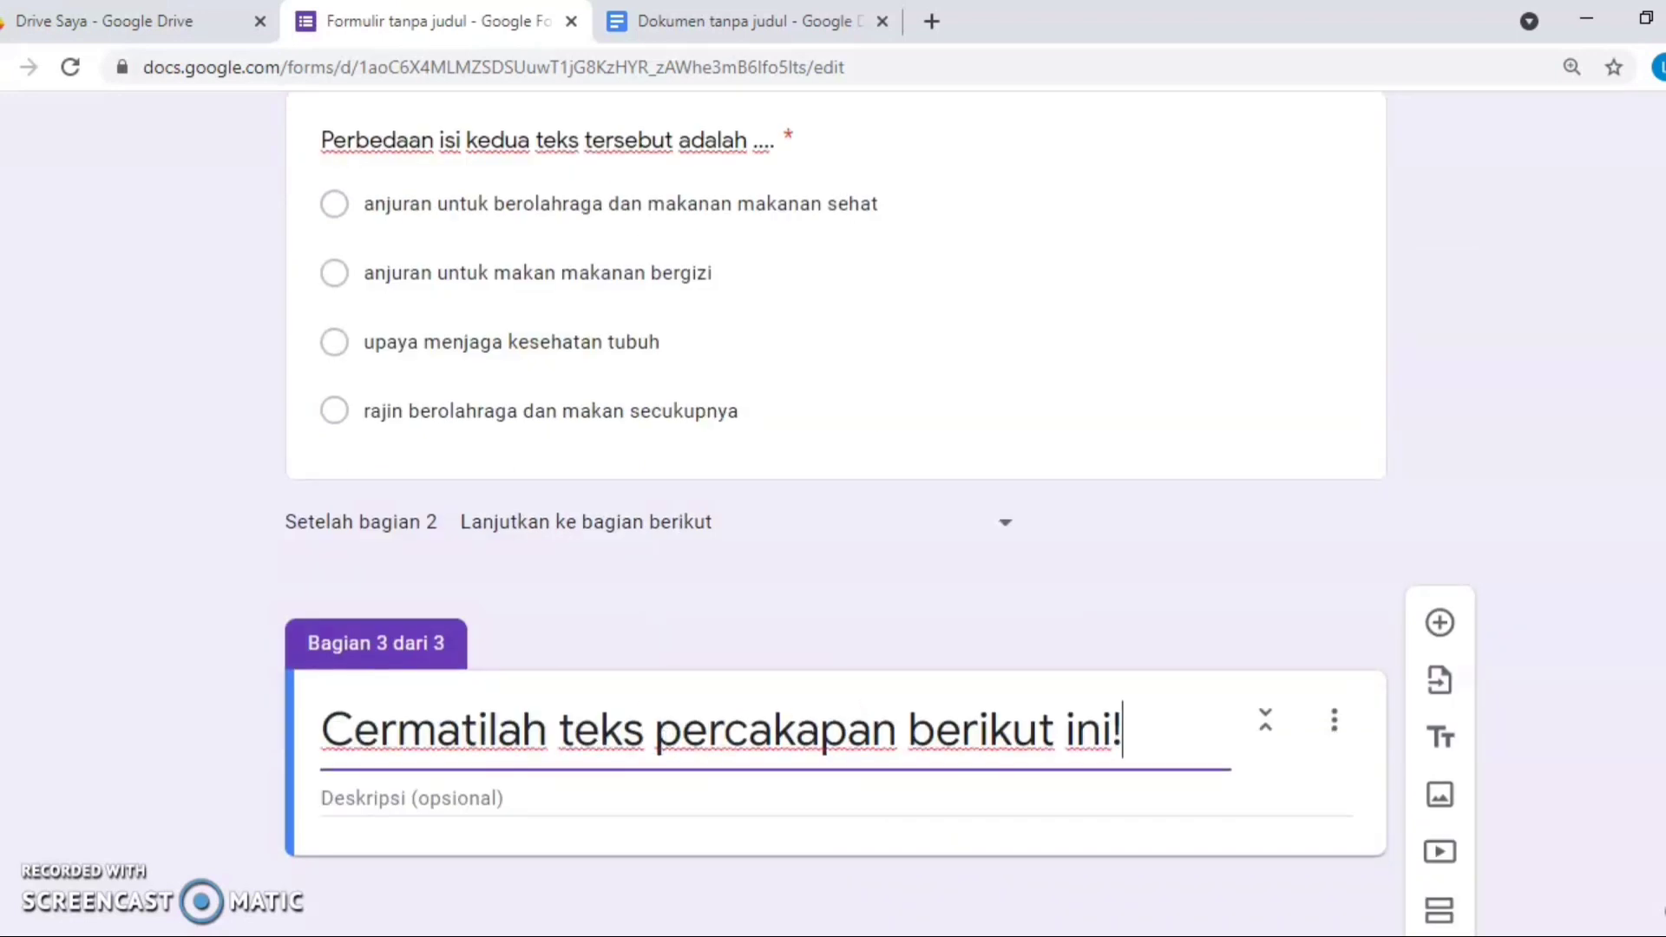
- Add a title-and-description block to section 3, clear its default title and open its description for editing
left_click(1443, 742)
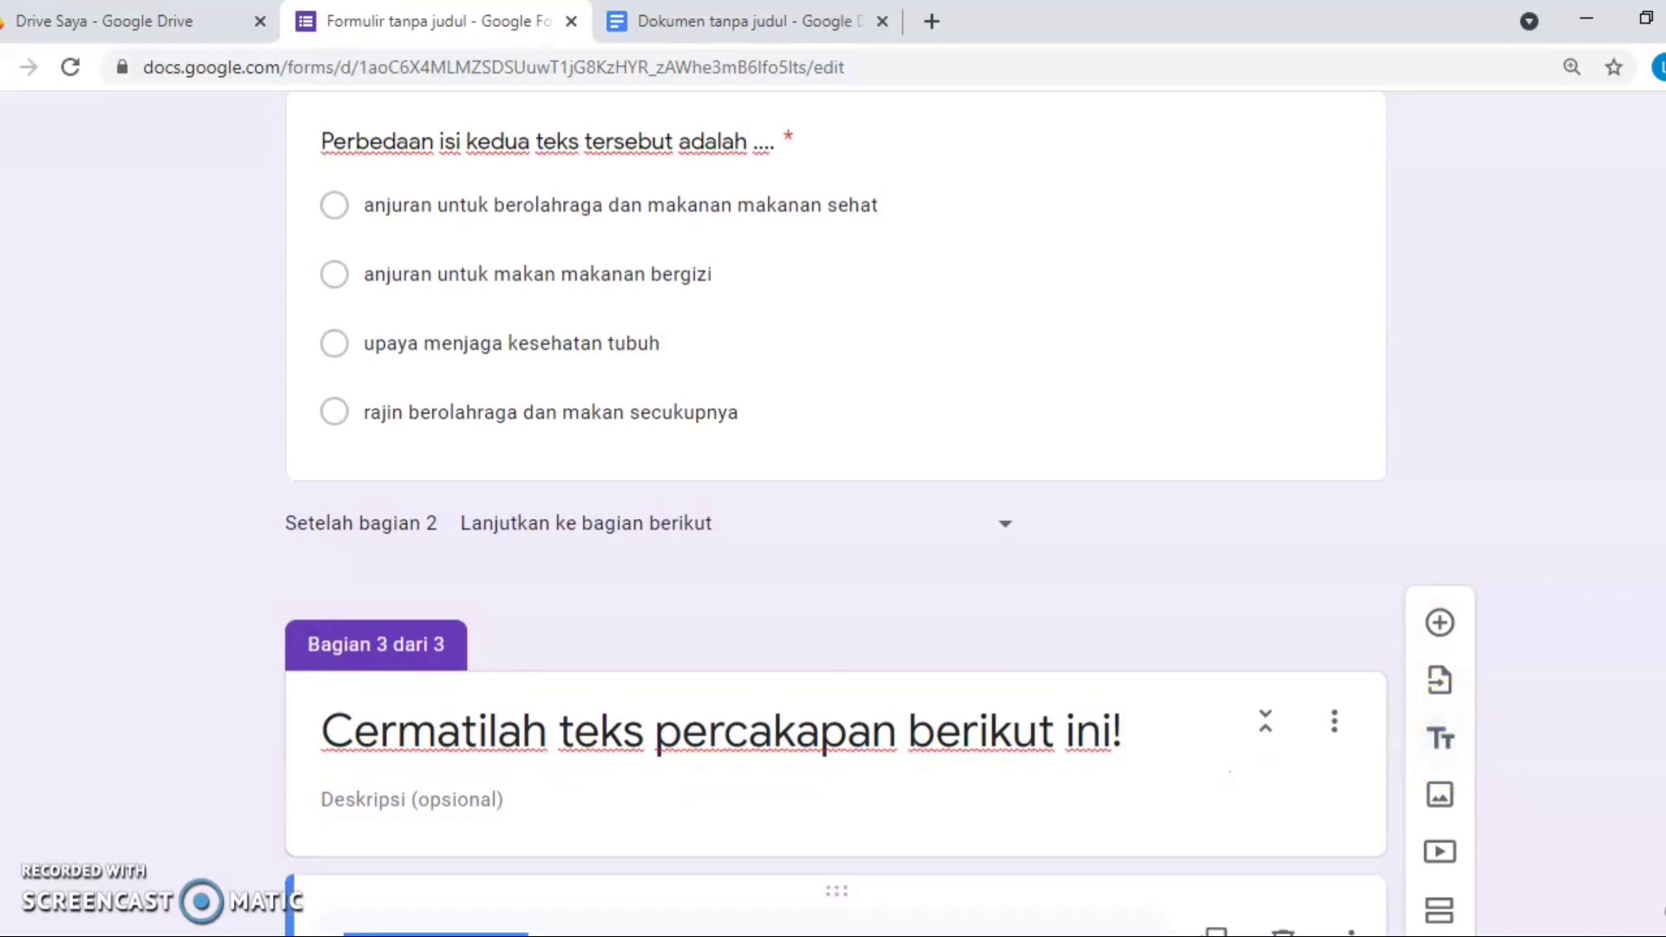
key("BackSpace")
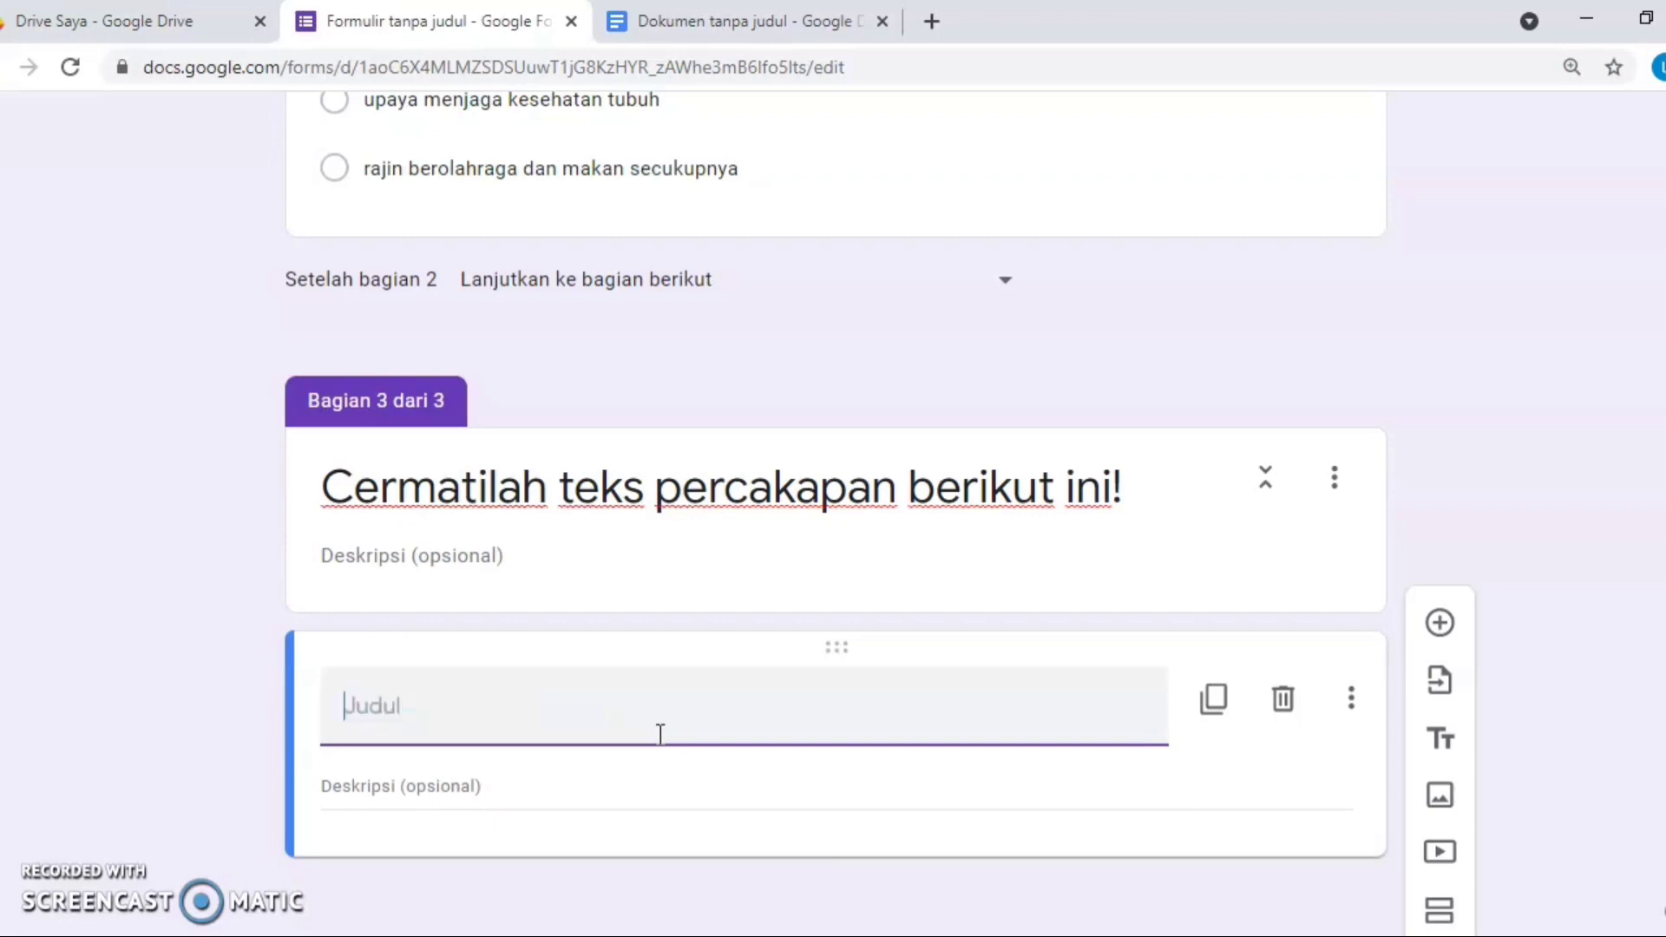
left_click(519, 782)
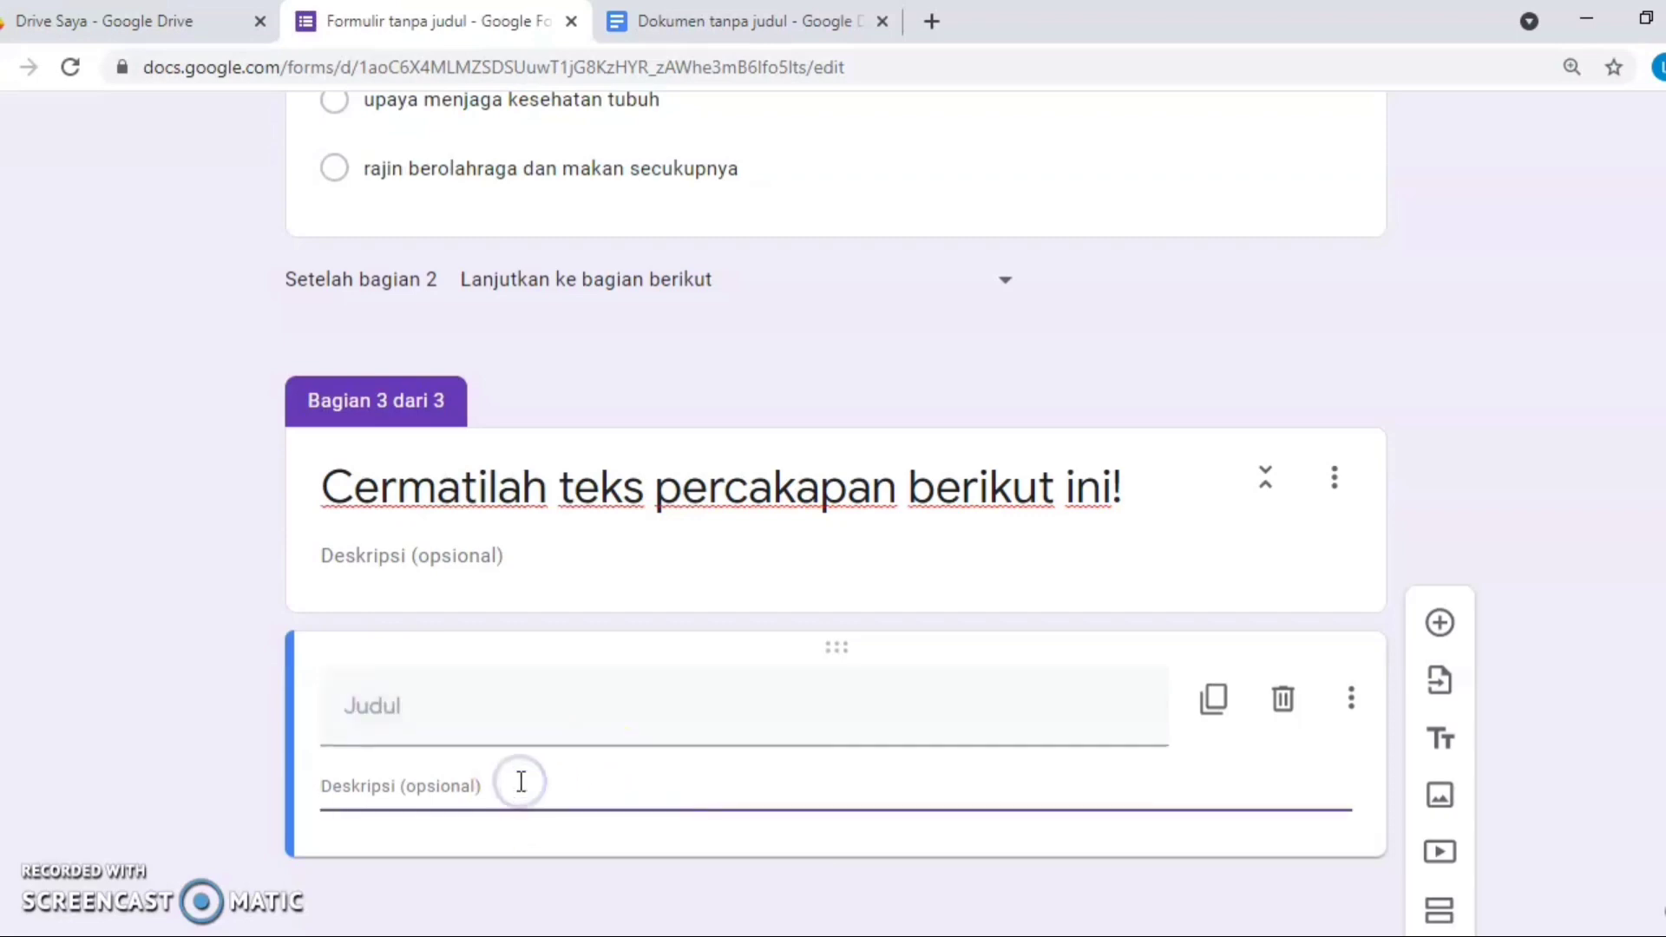
- Copy the seven-line conversation from the Google Docs document into the description of section 3's untitled text block
left_click(757, 24)
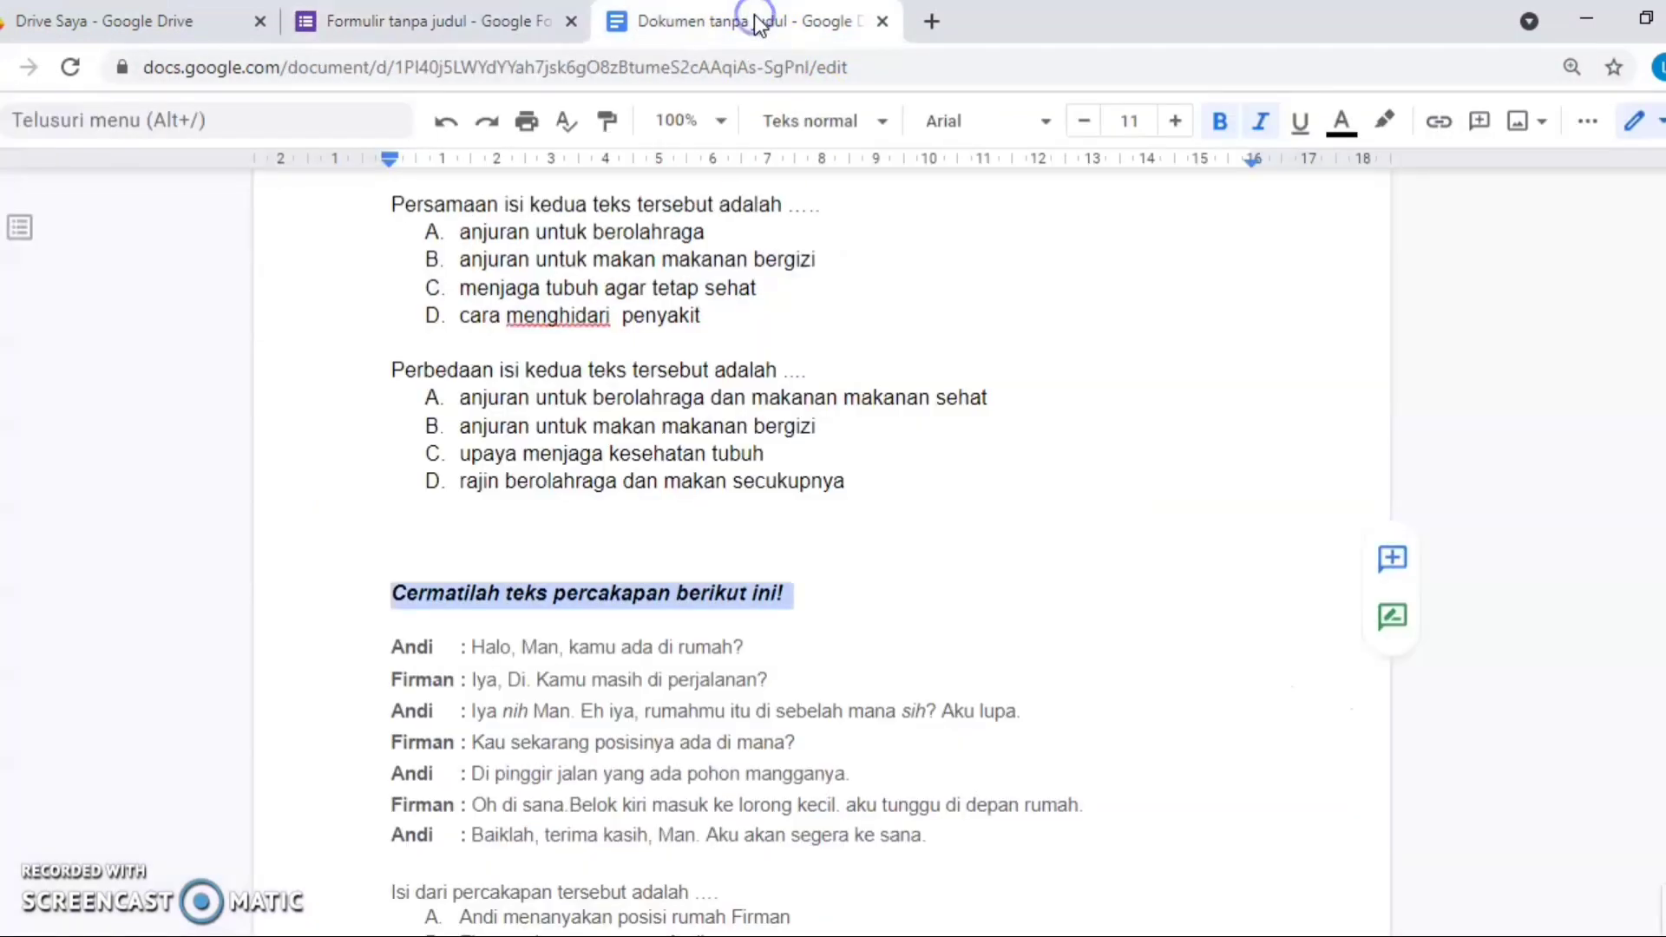
left_click_drag(397, 647, 949, 844)
key("ctrl+c")
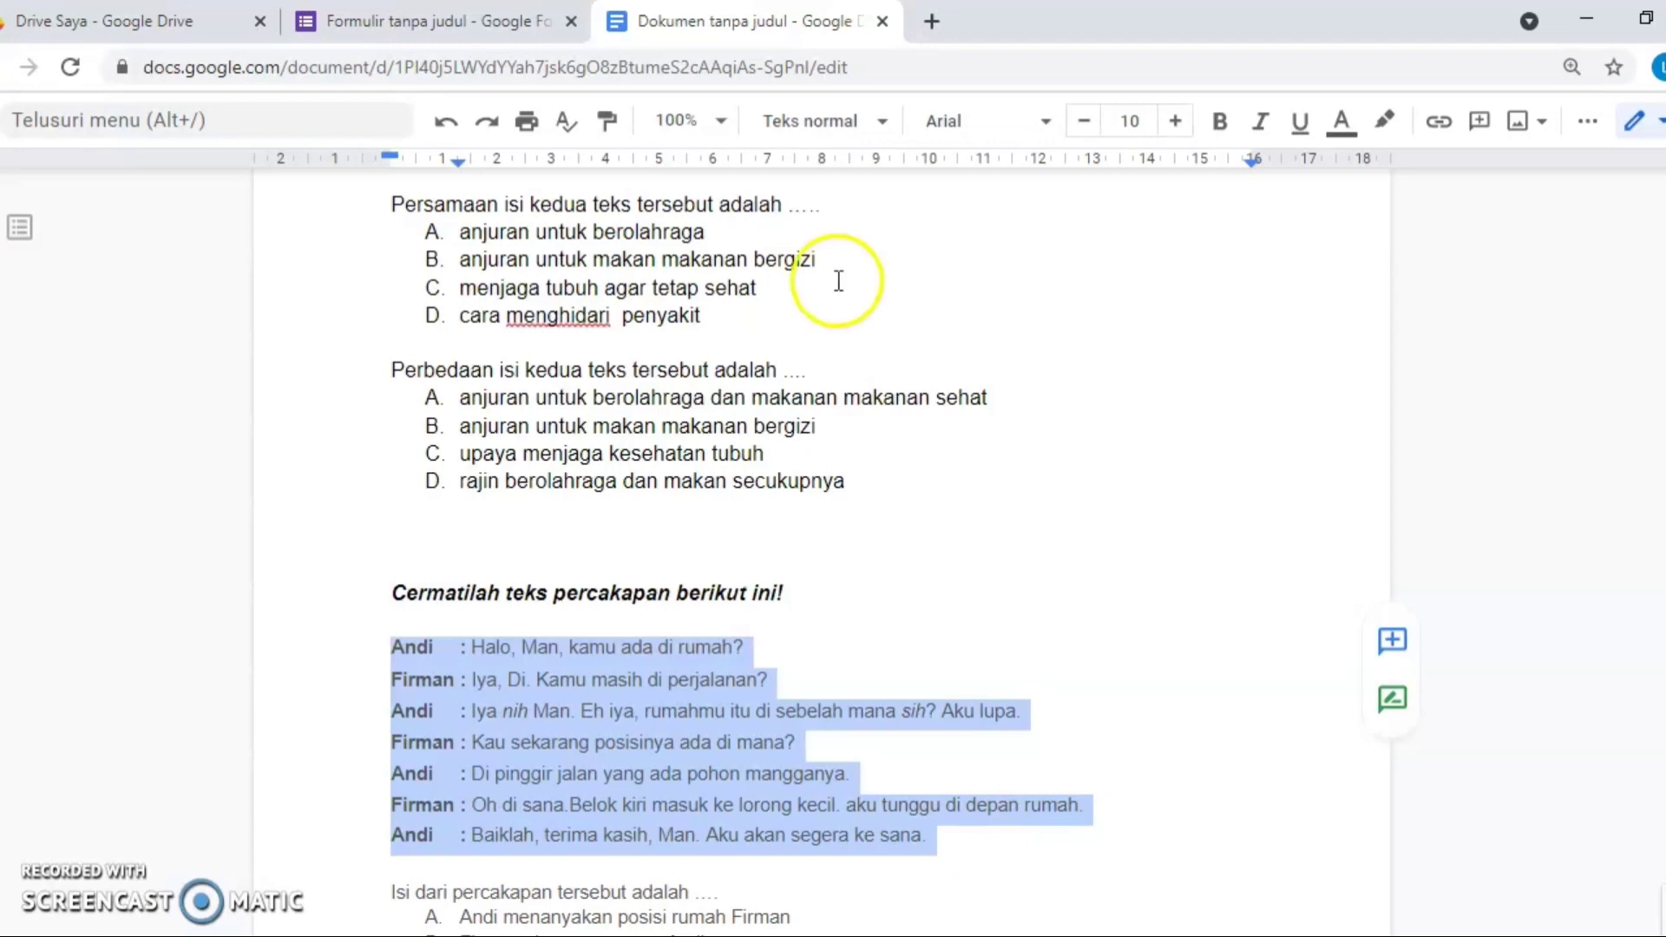
left_click(444, 22)
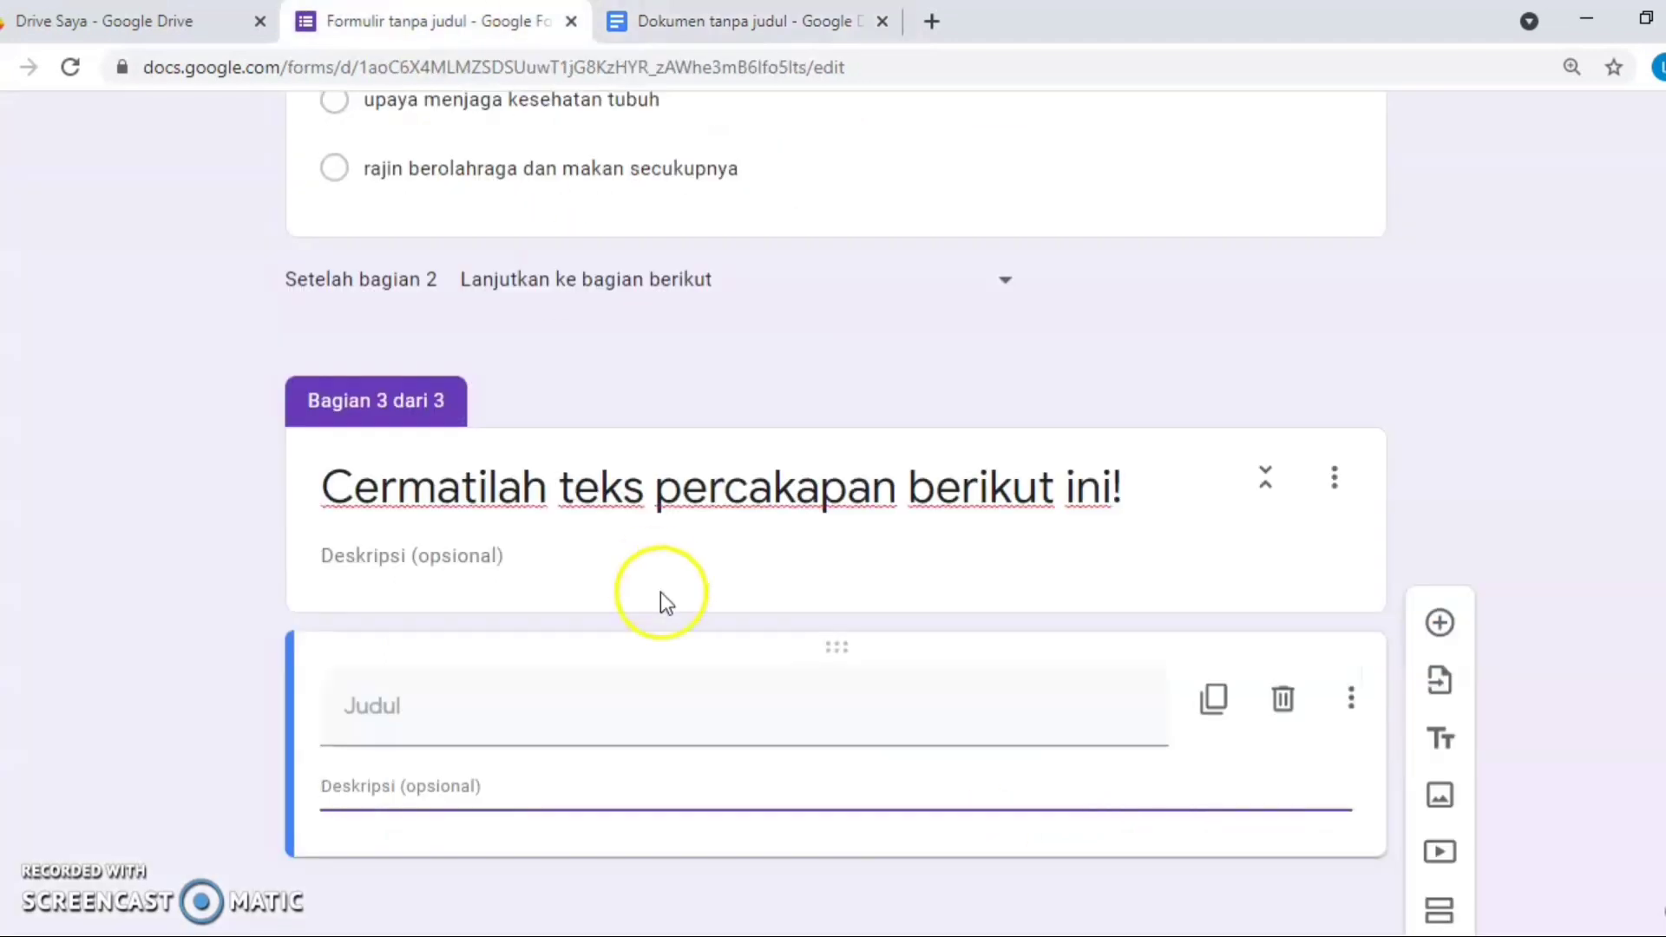
left_click(578, 792)
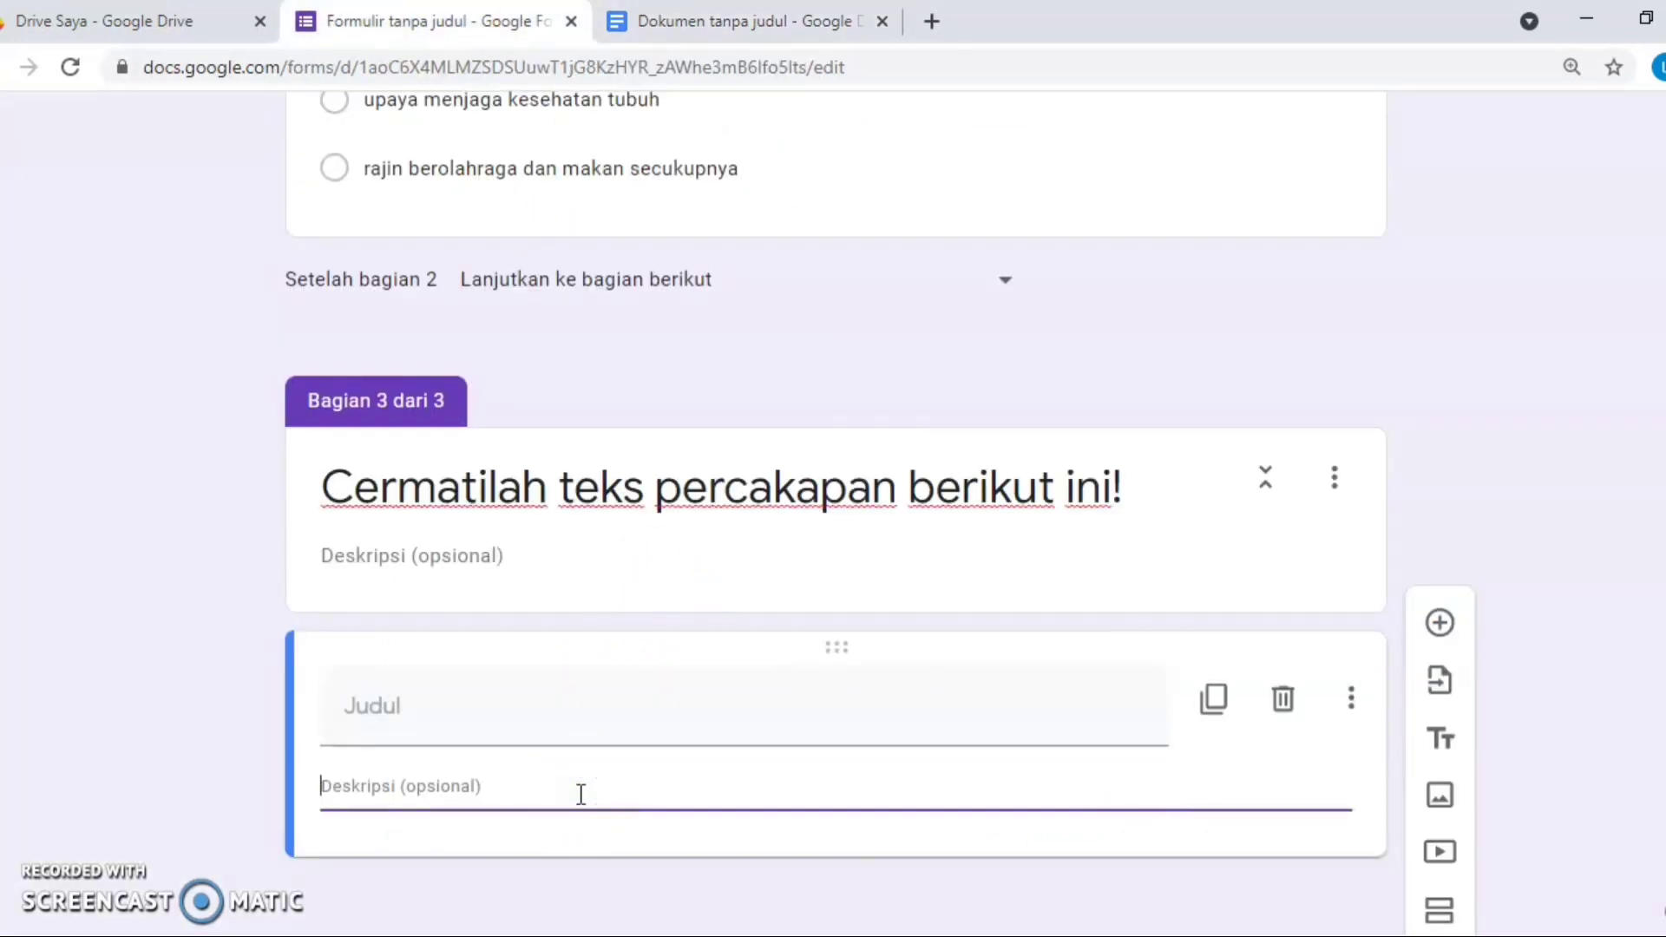
key("ctrl+v")
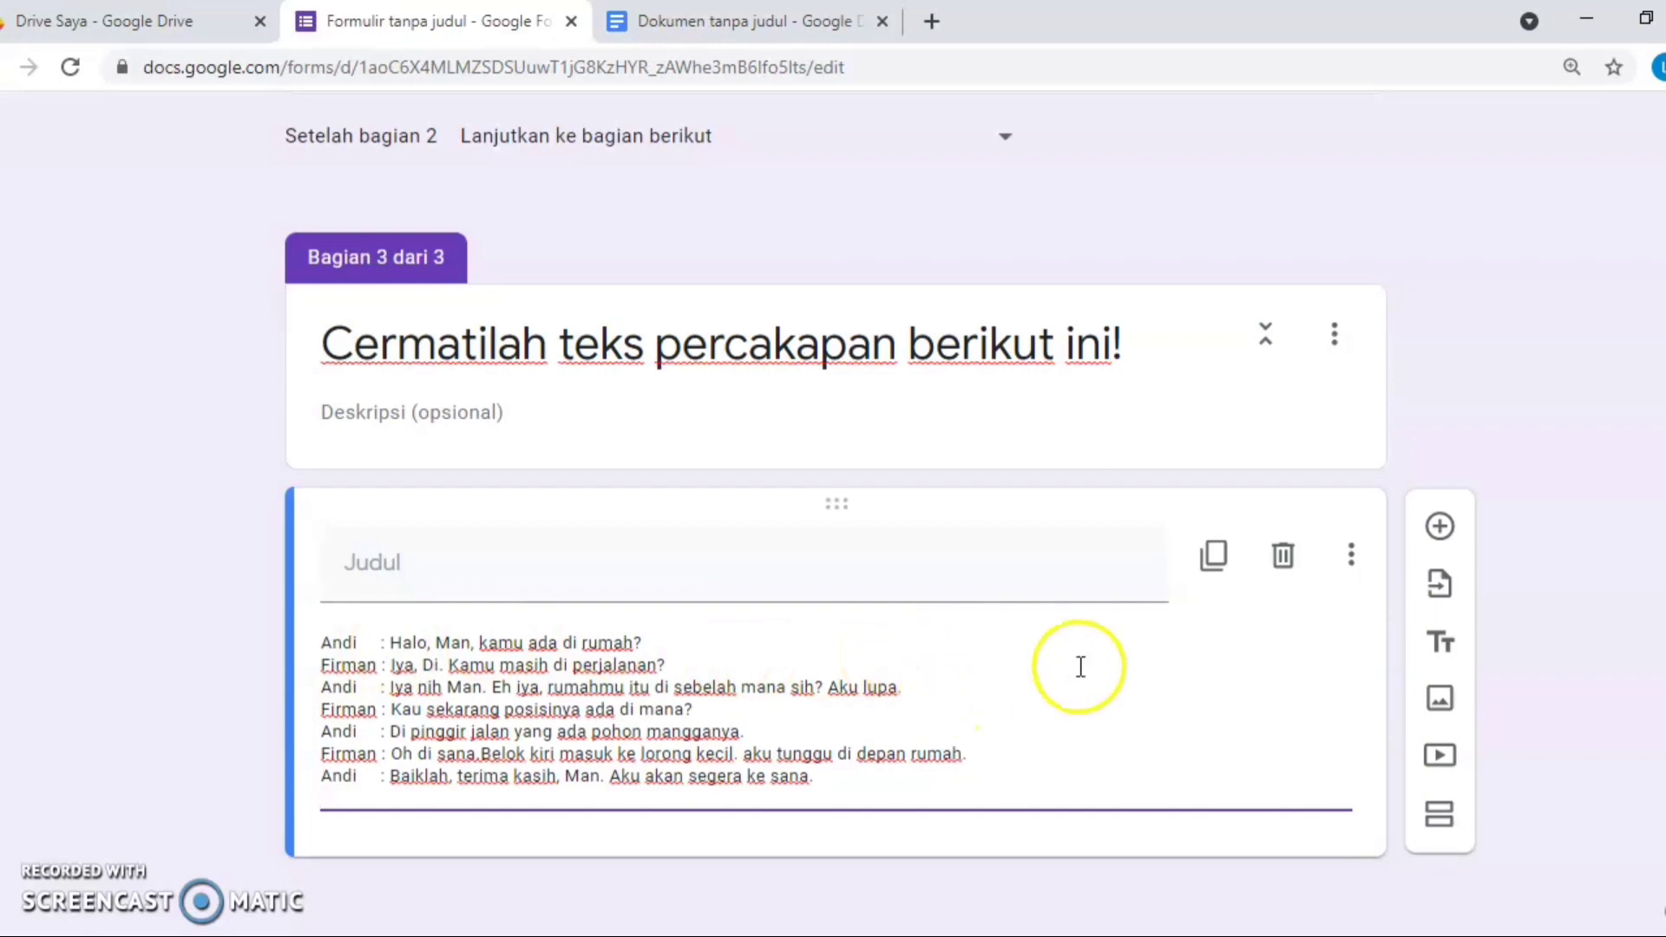
- Add a multiple-choice question below the conversation with the text "Isi dari percakapan tersebut adalah ...." copied from the Google Docs document
left_click(1438, 530)
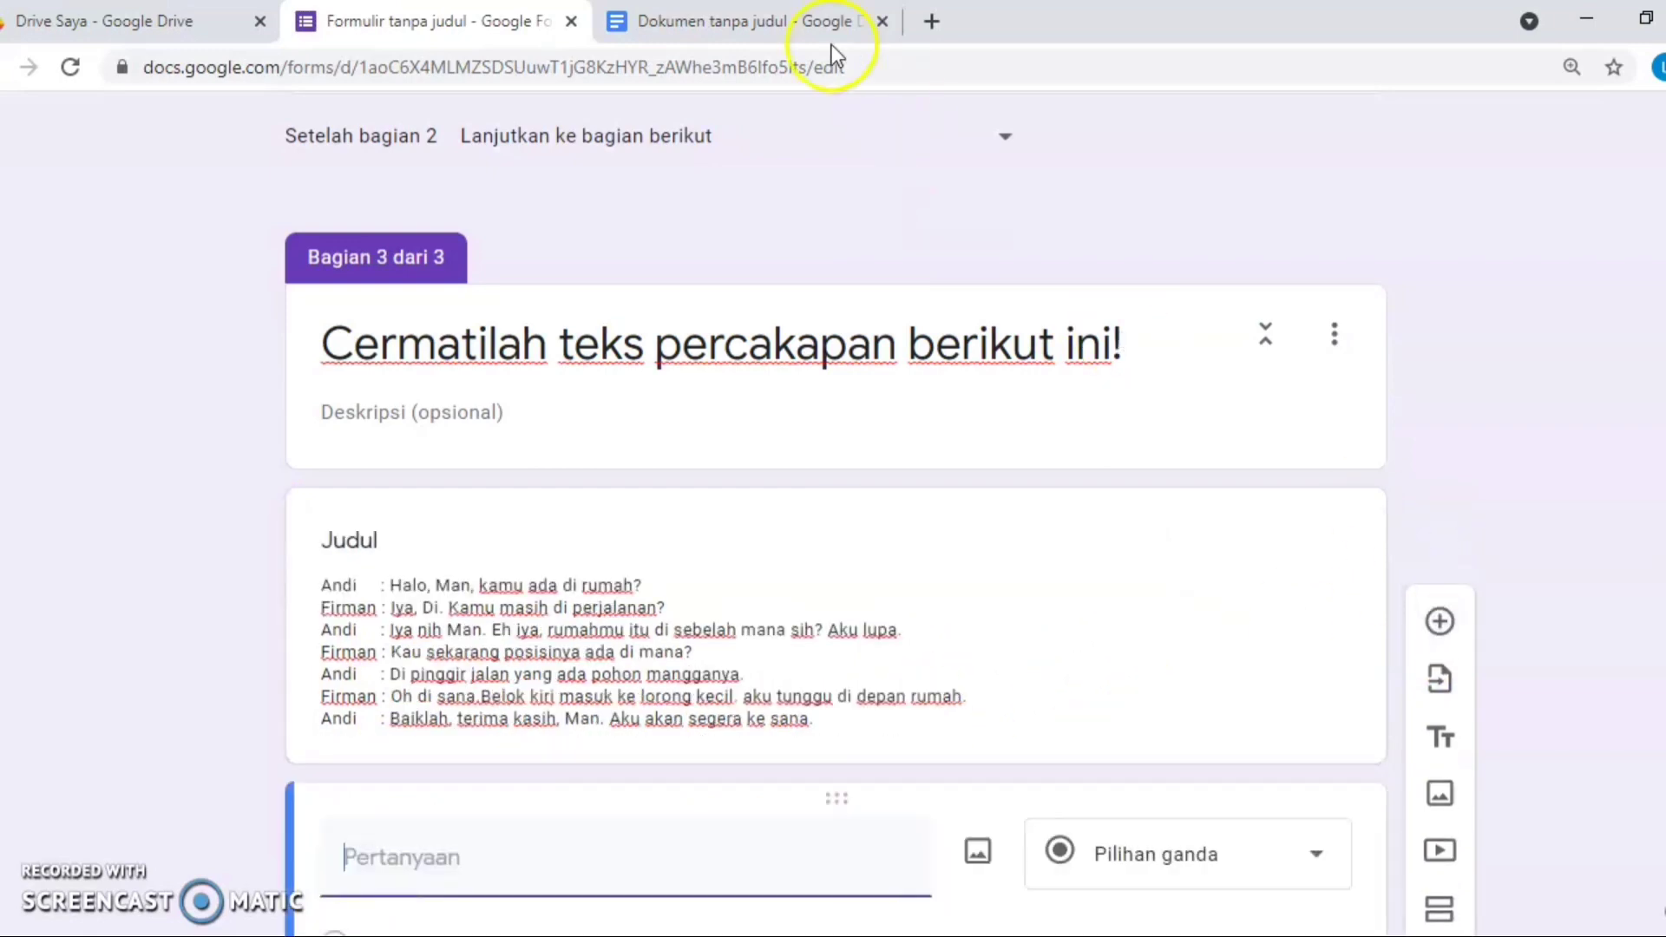
left_click(809, 26)
scroll(852, 495, "down", 7)
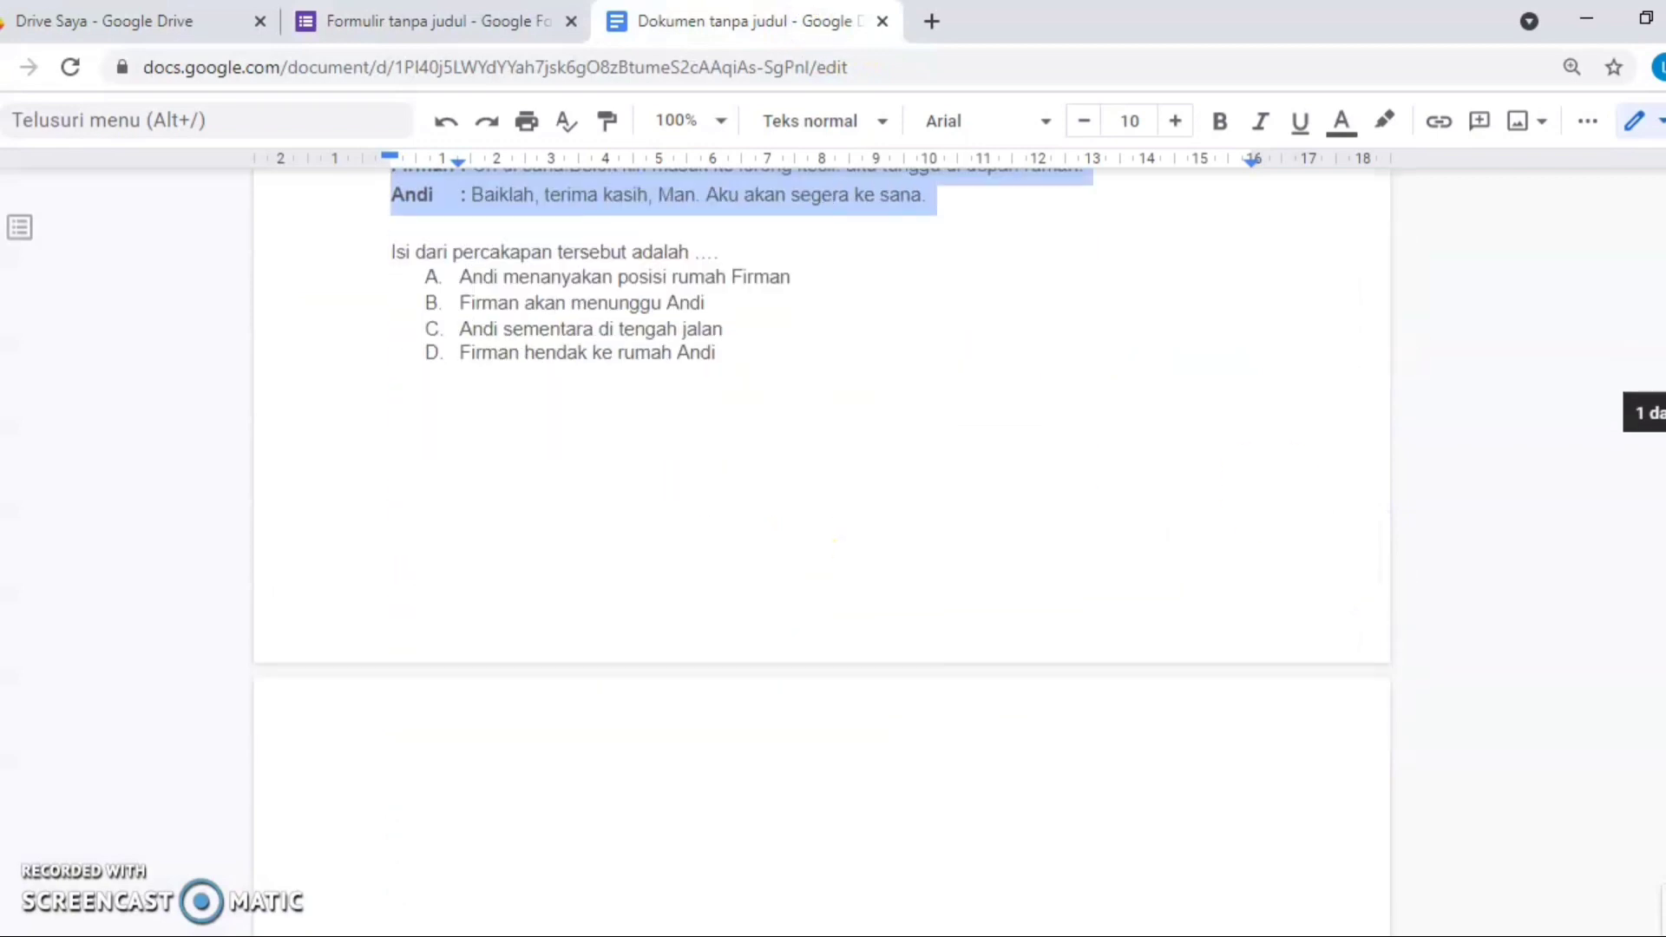
left_click_drag(390, 253, 754, 254)
key("ctrl+c")
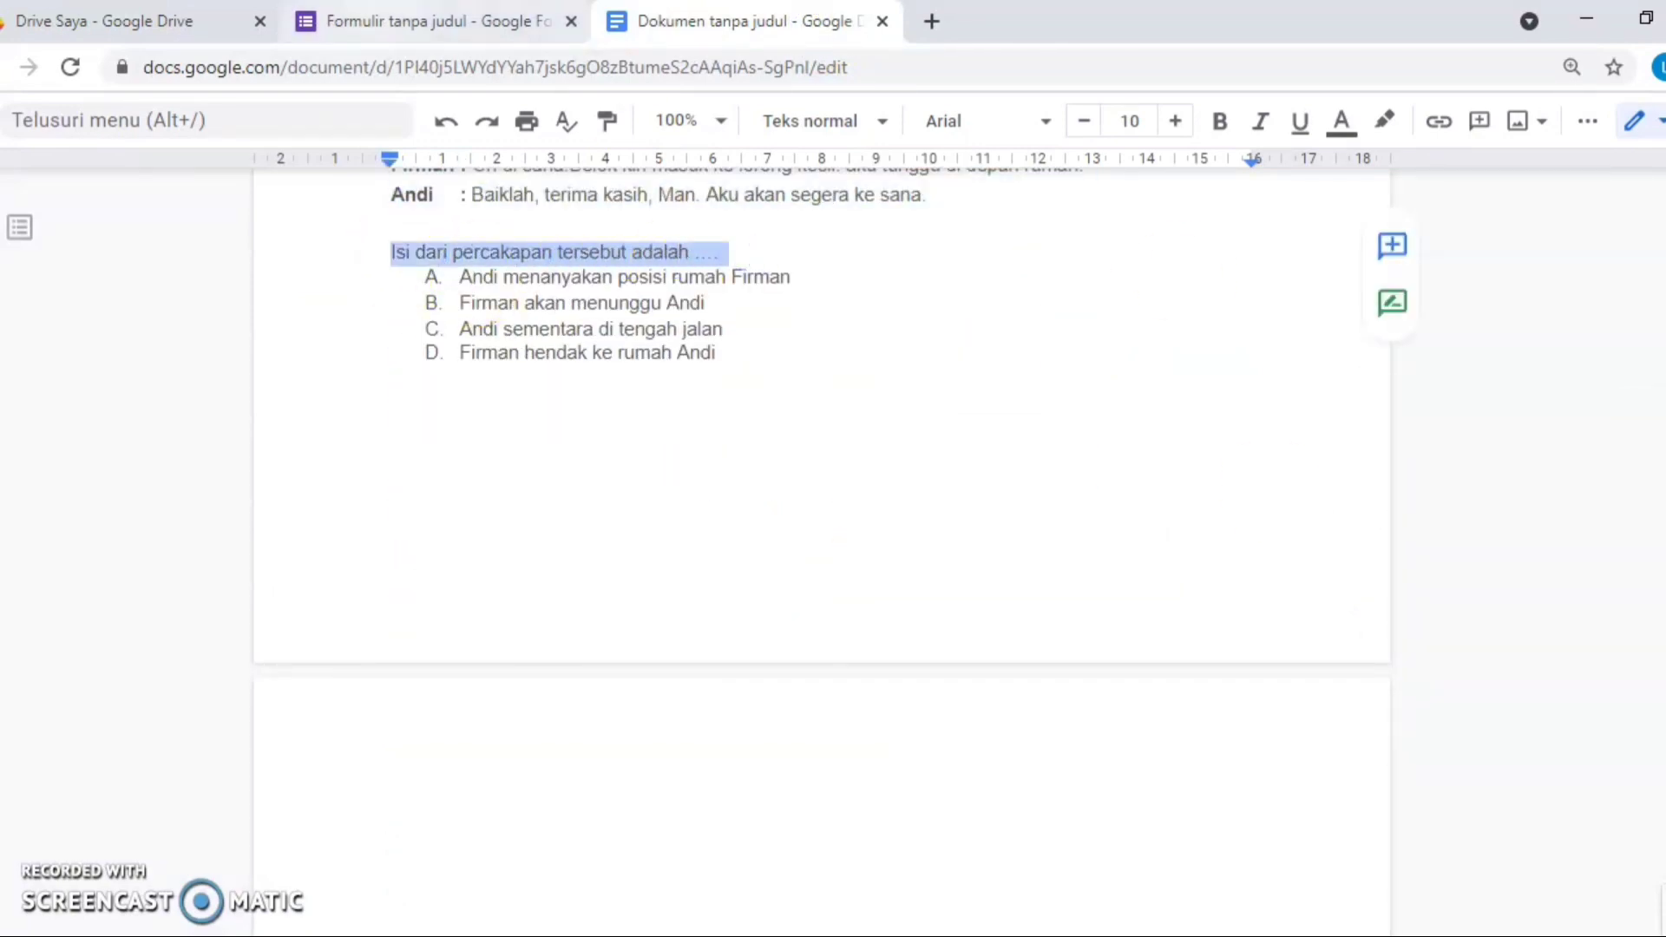
left_click(434, 21)
left_click(574, 840)
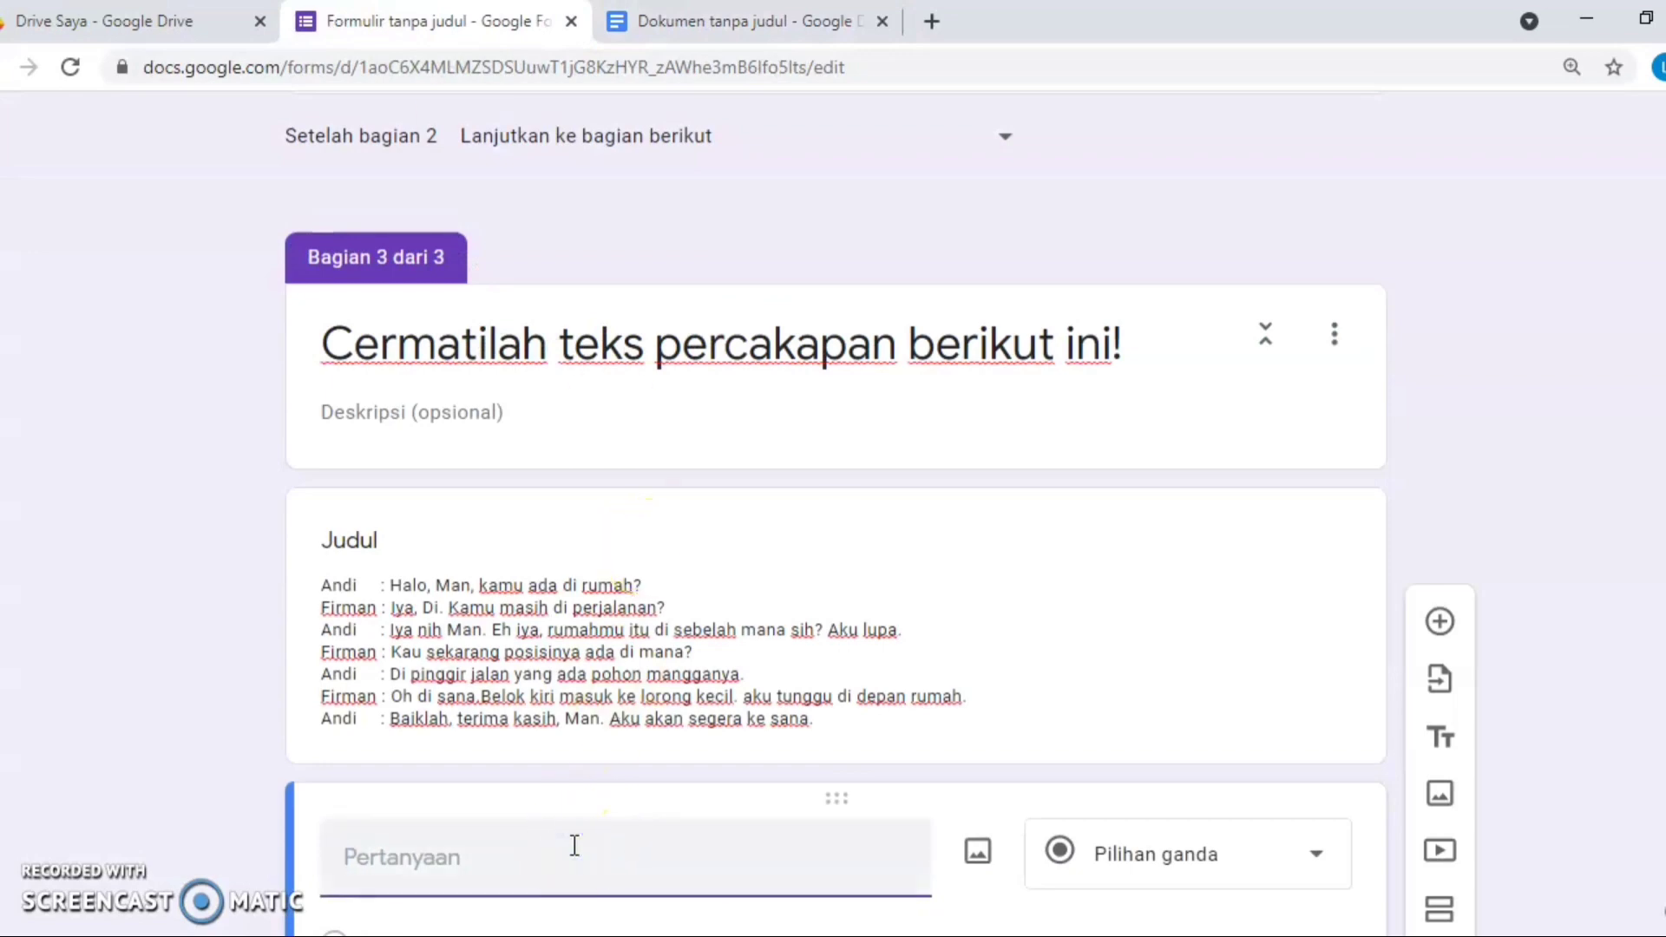
key("ctrl+v")
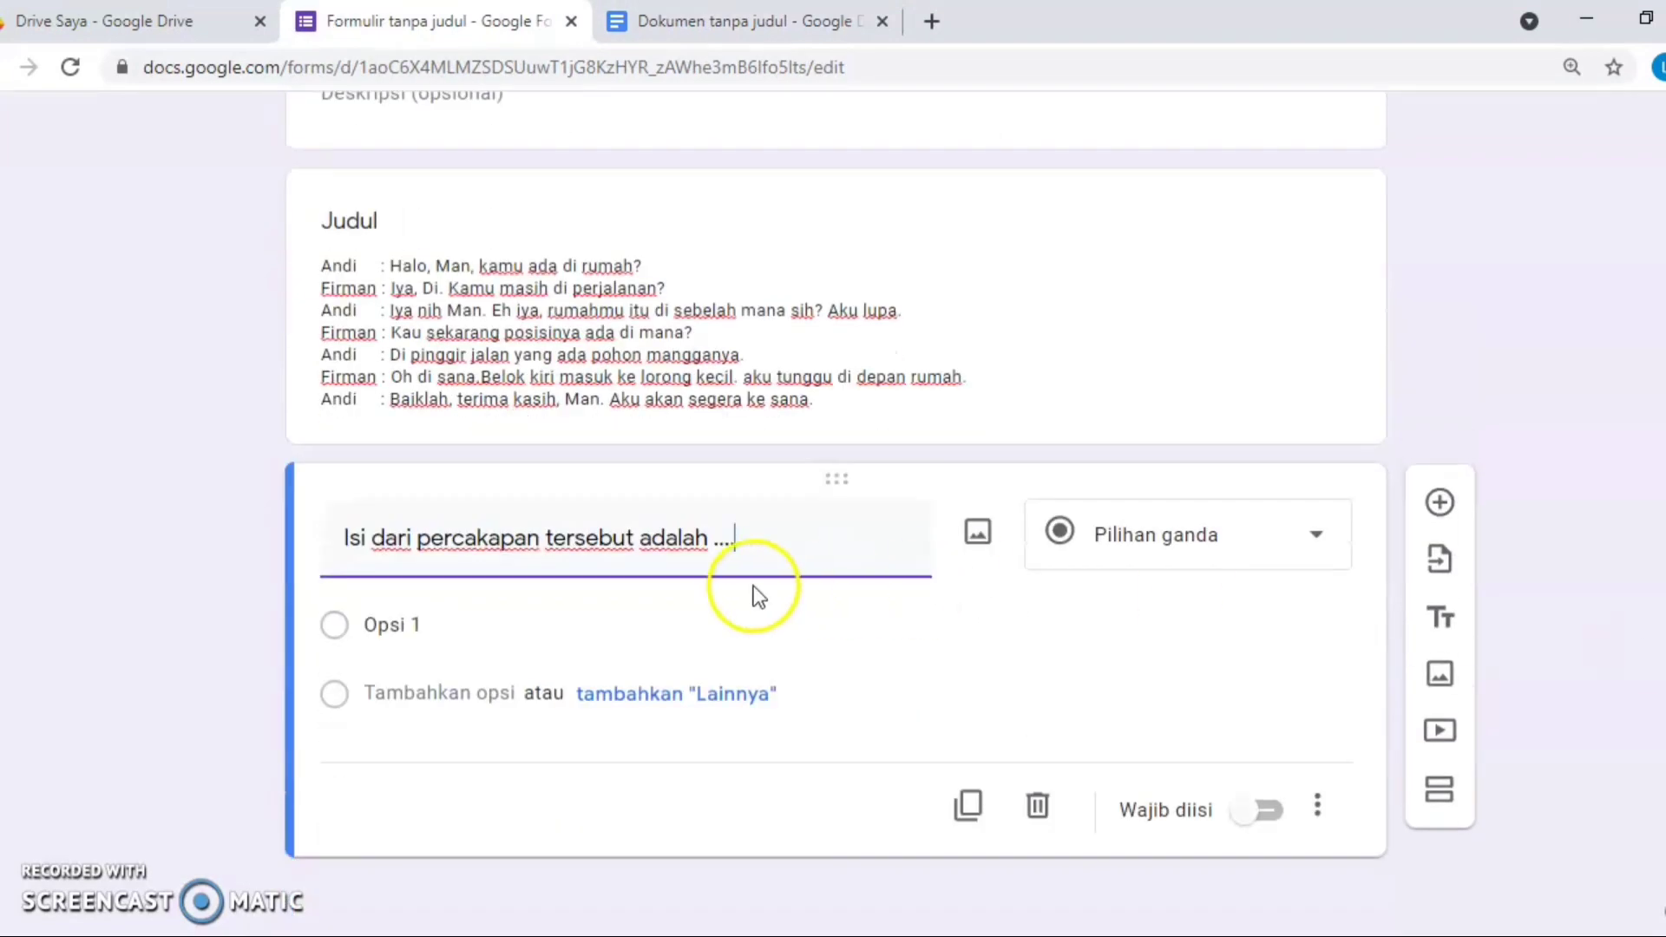
- Copy the four answers about the conversation from the document into the question's options, replacing Opsi 1, and make the question required
left_click(744, 624)
left_click(685, 21)
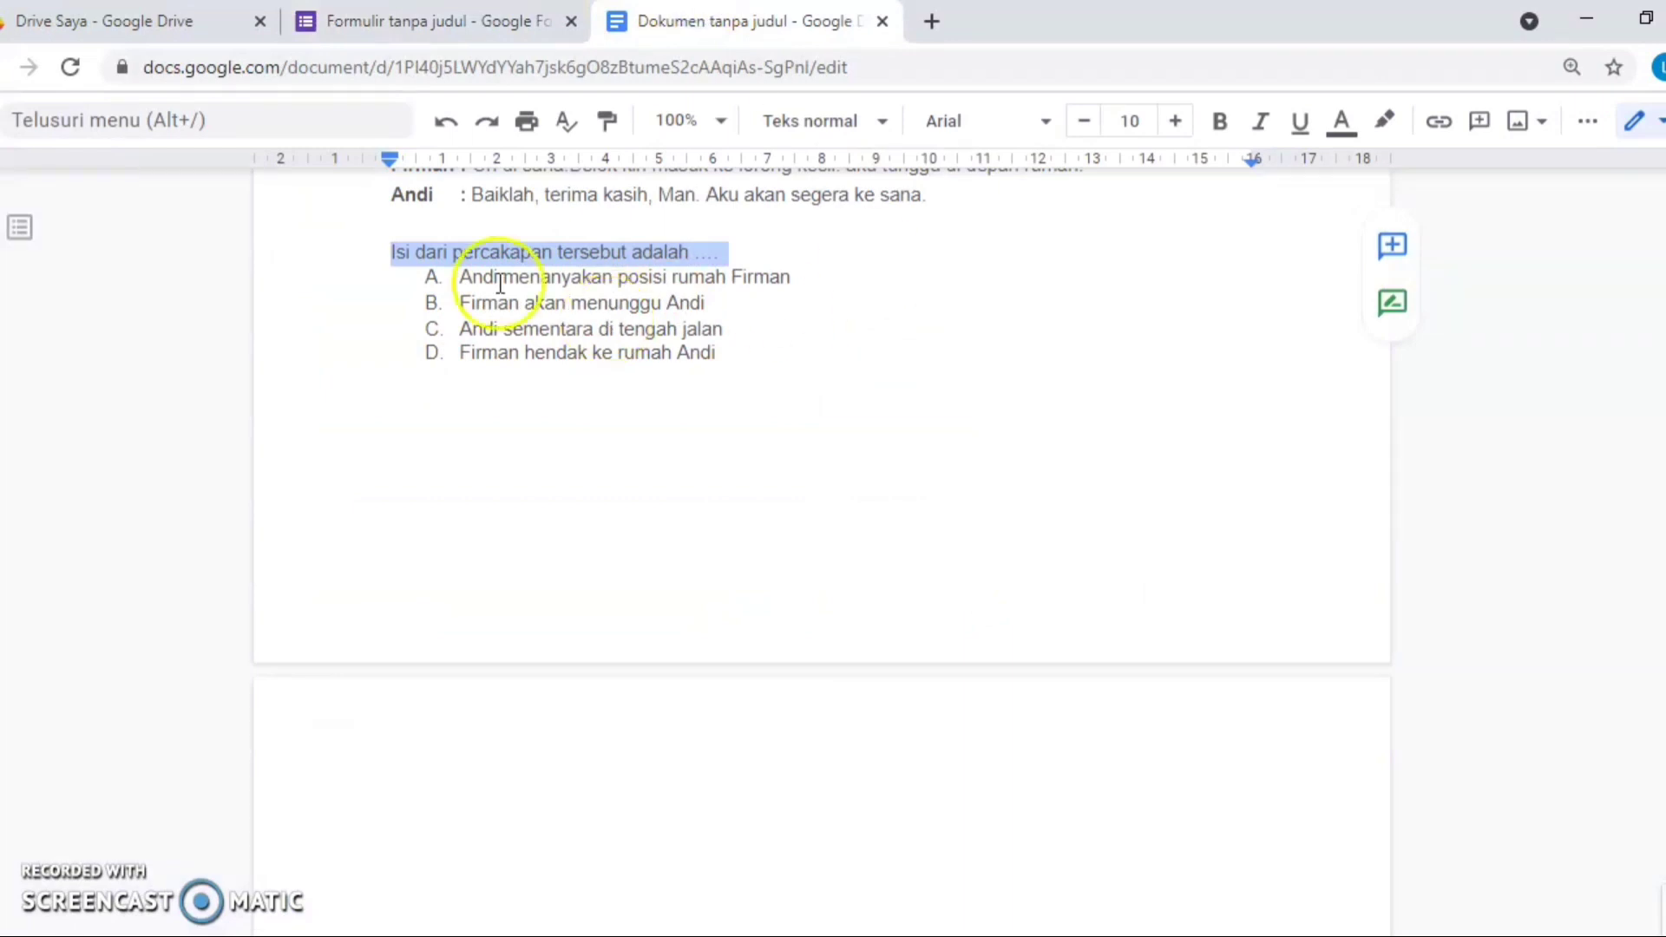
left_click_drag(459, 276, 765, 362)
key("ctrl+c")
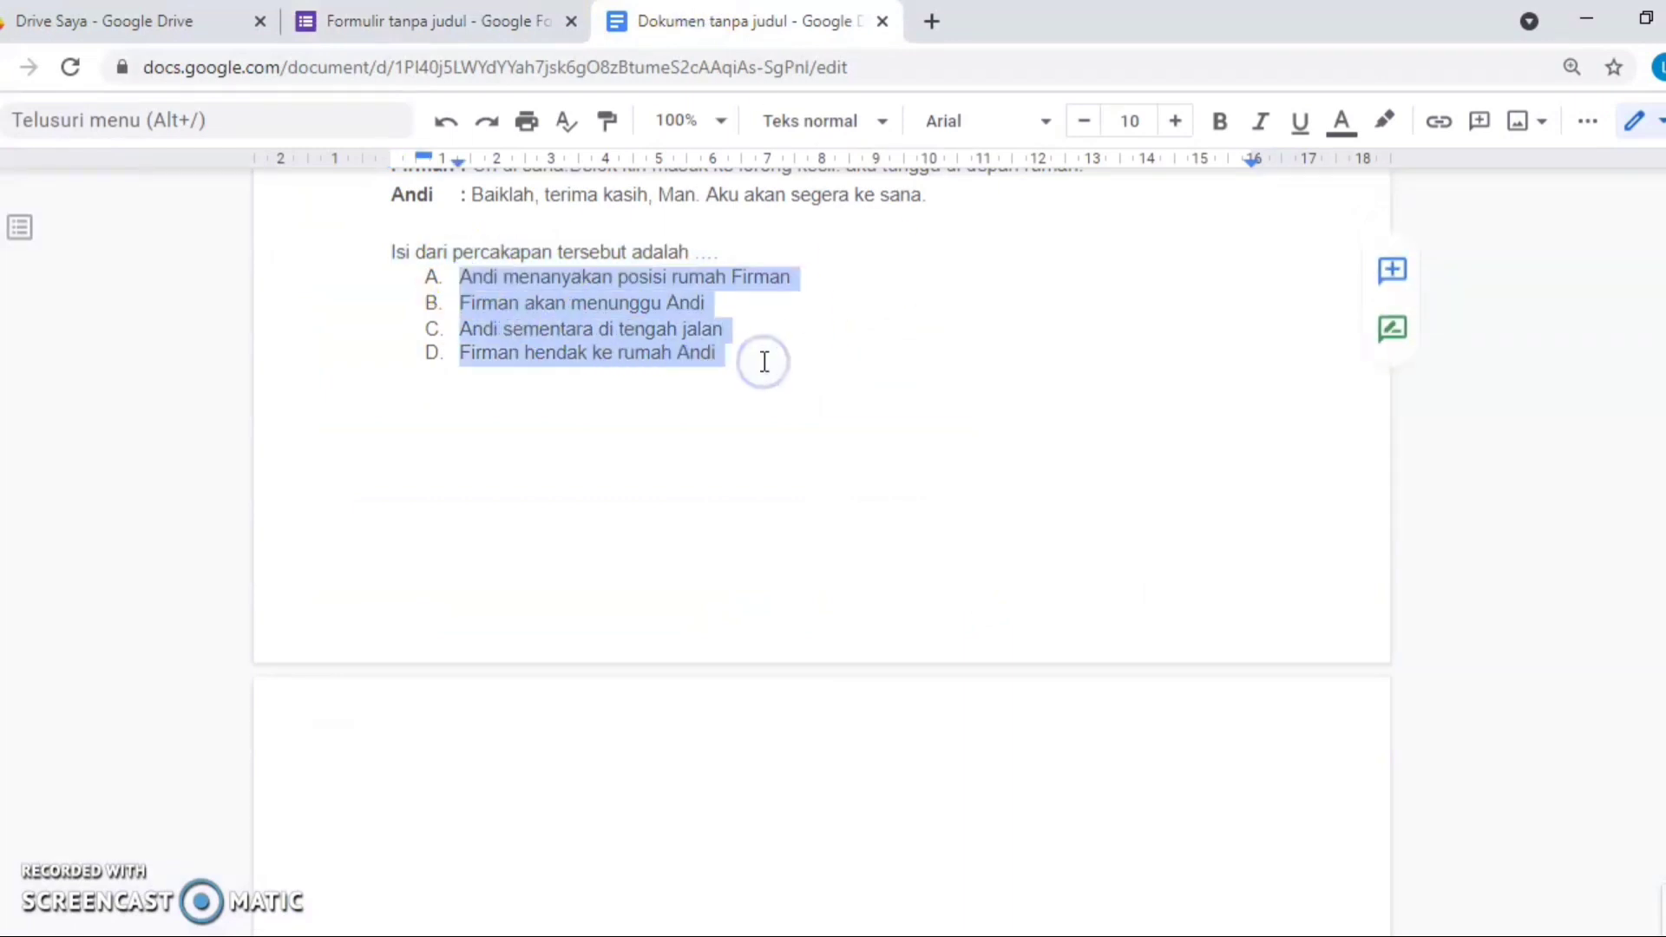
left_click(764, 362)
left_click(408, 19)
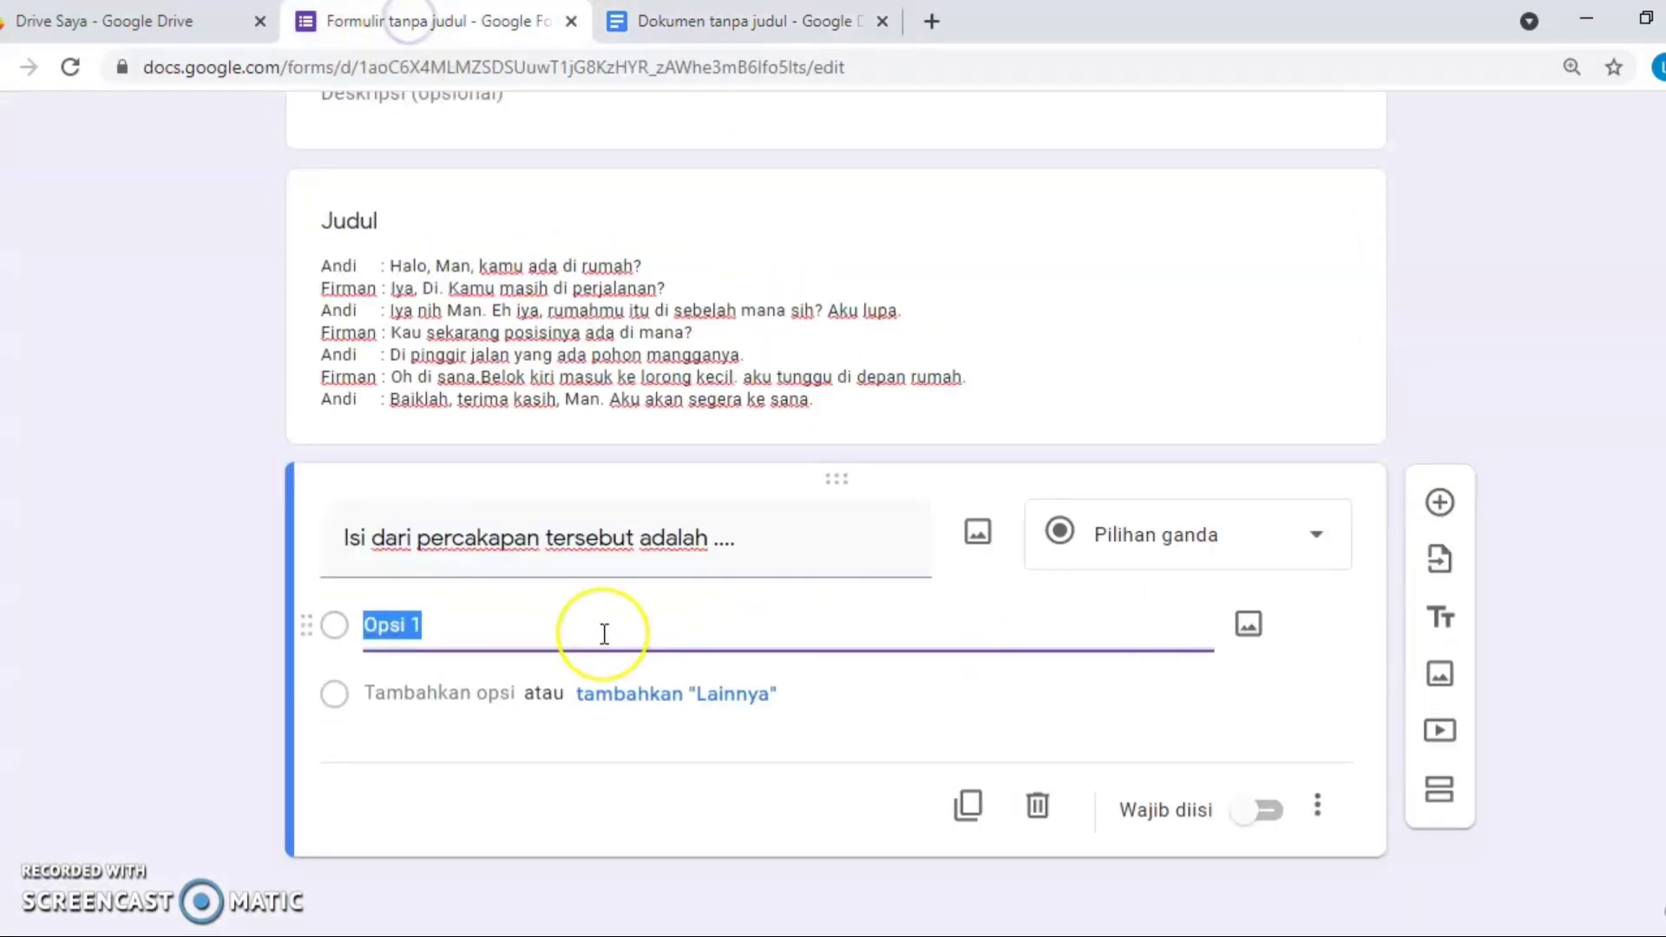
key("ctrl+v")
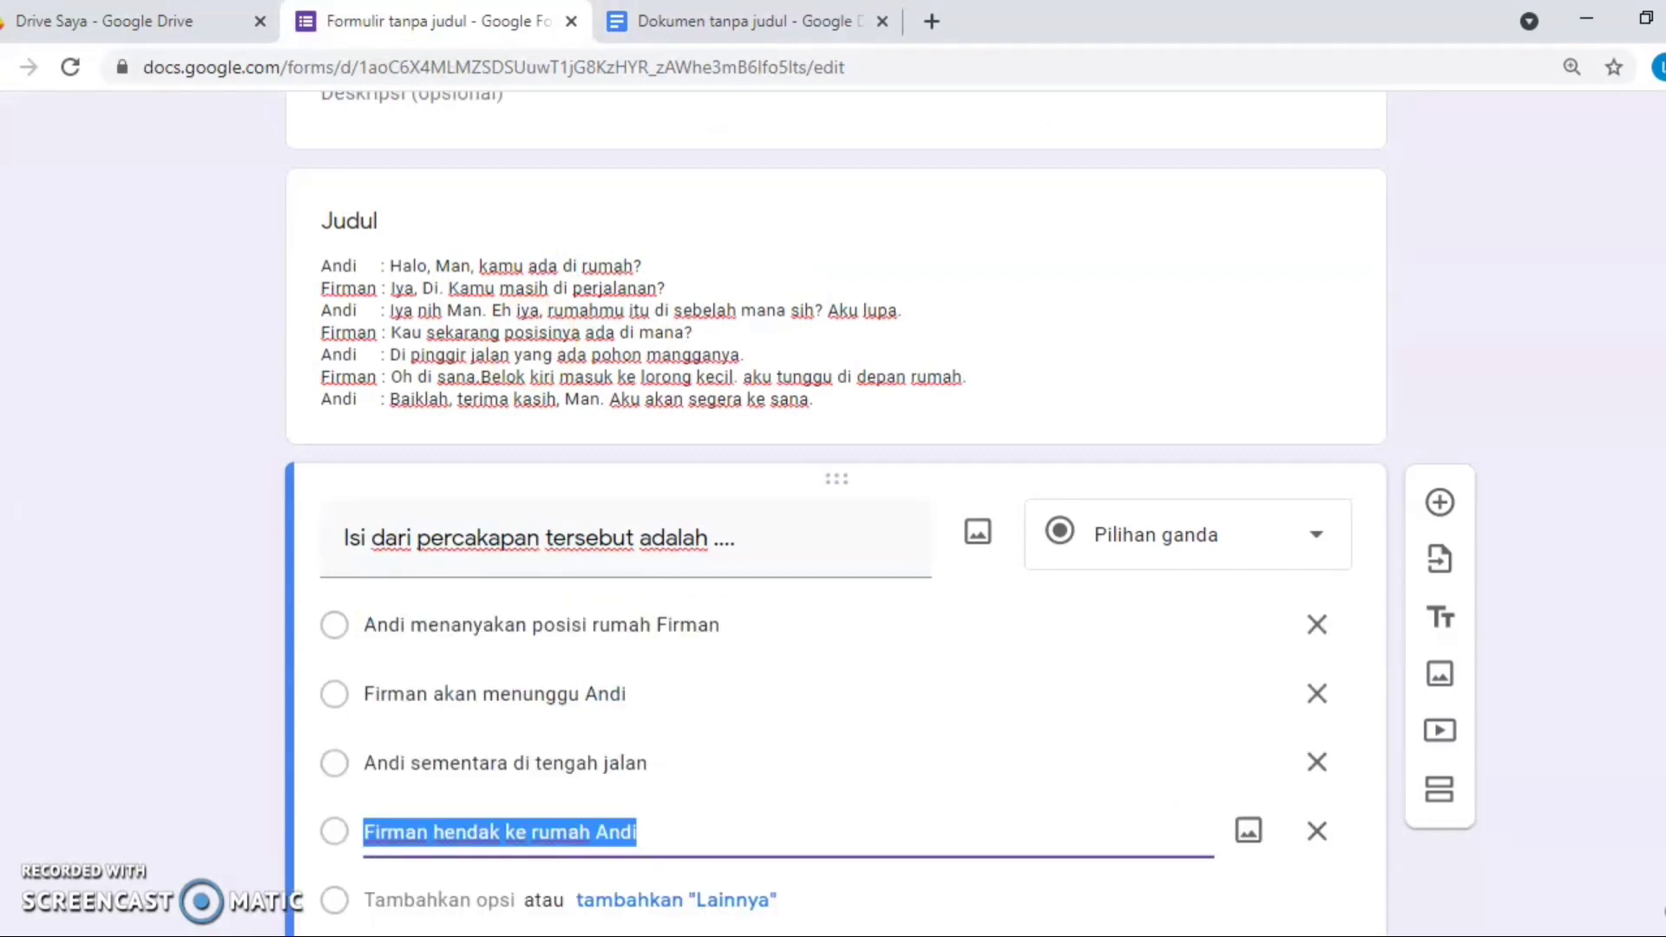
scroll(836, 513, "up", 6)
scroll(836, 513, "down", 6)
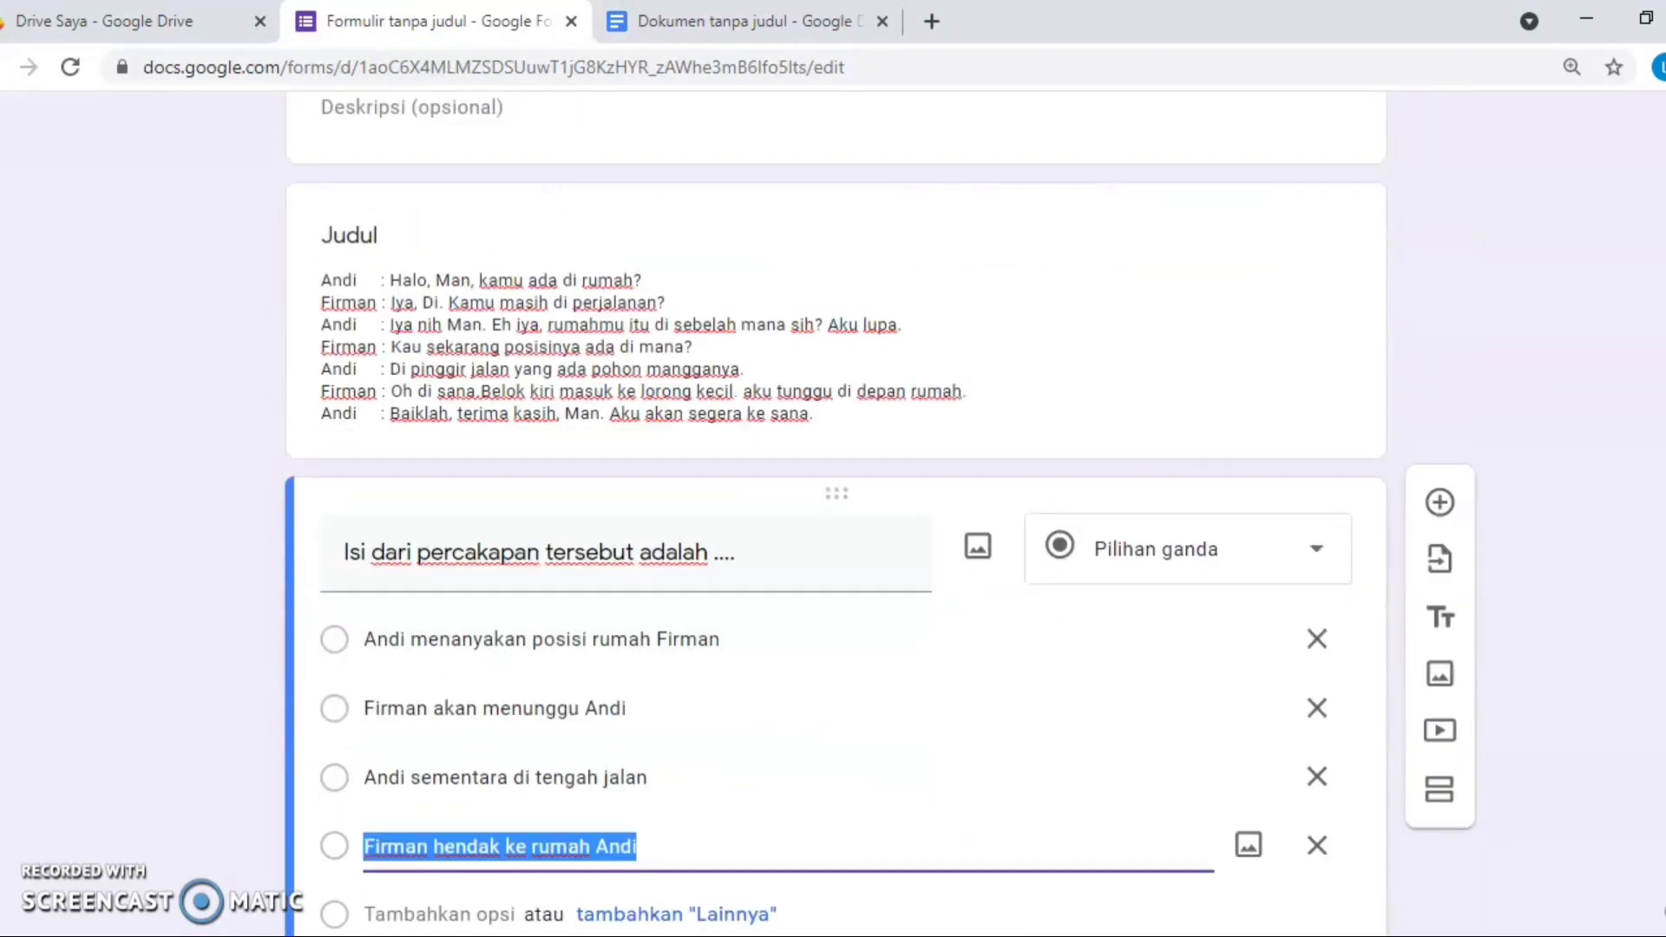
scroll(837, 608, "down", 3)
left_click(1265, 811)
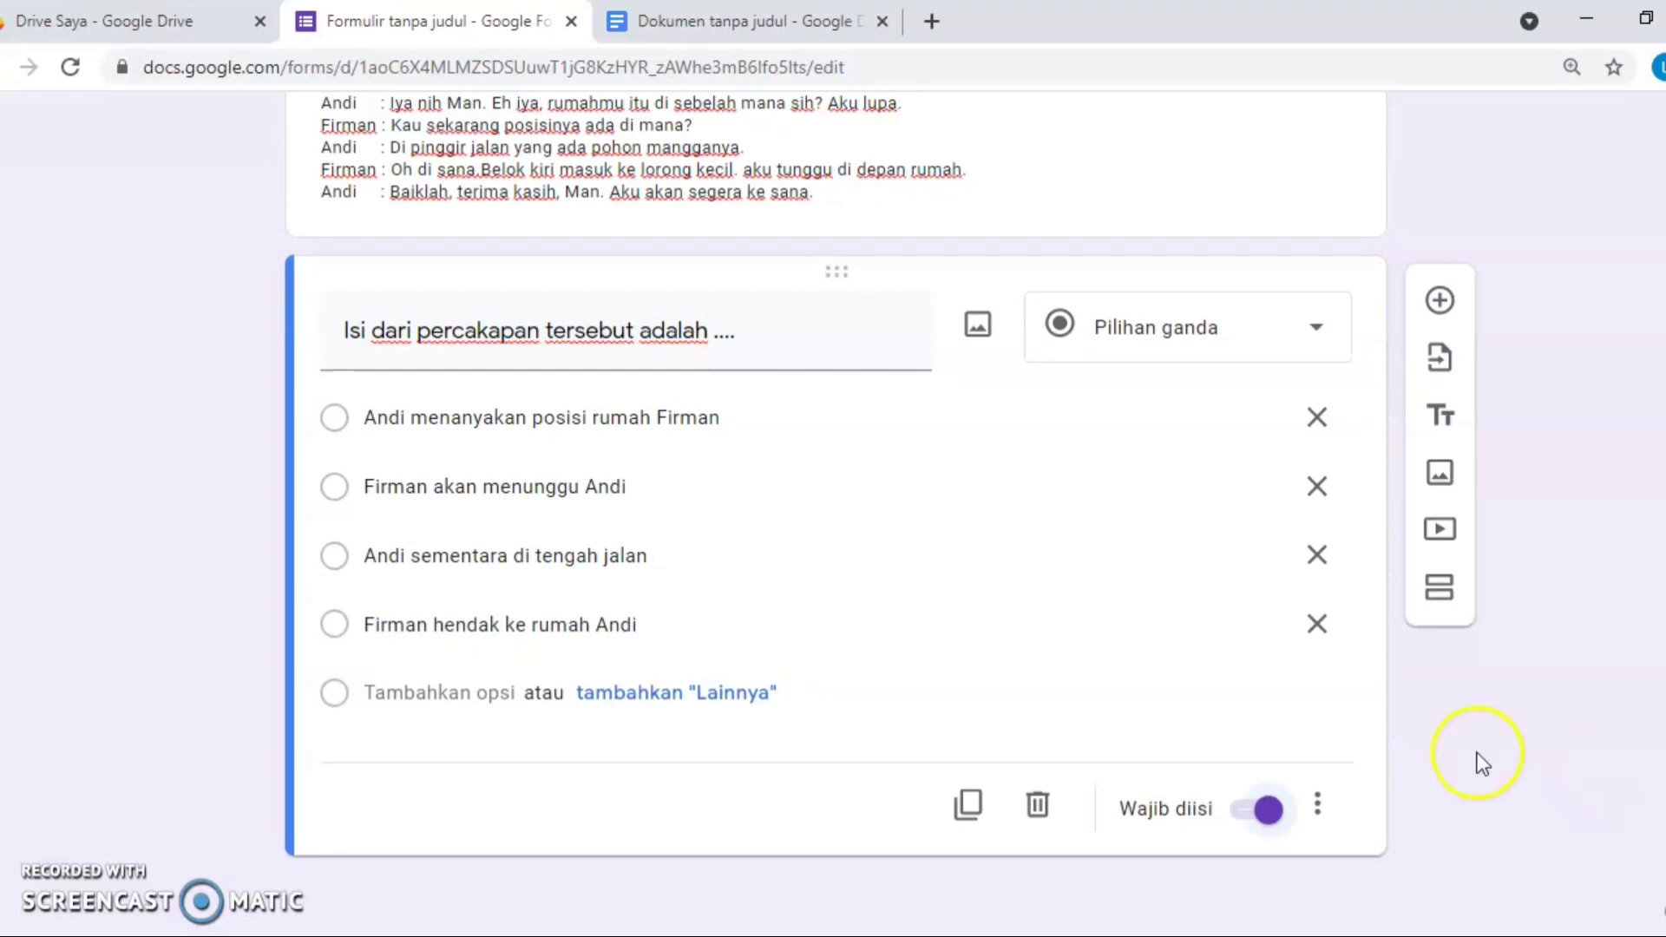
- Add a new section after the conversation question and title it "Perhatikan deskripsi dan formulir berikut ini!", as in the Google Docs document
left_click(1439, 597)
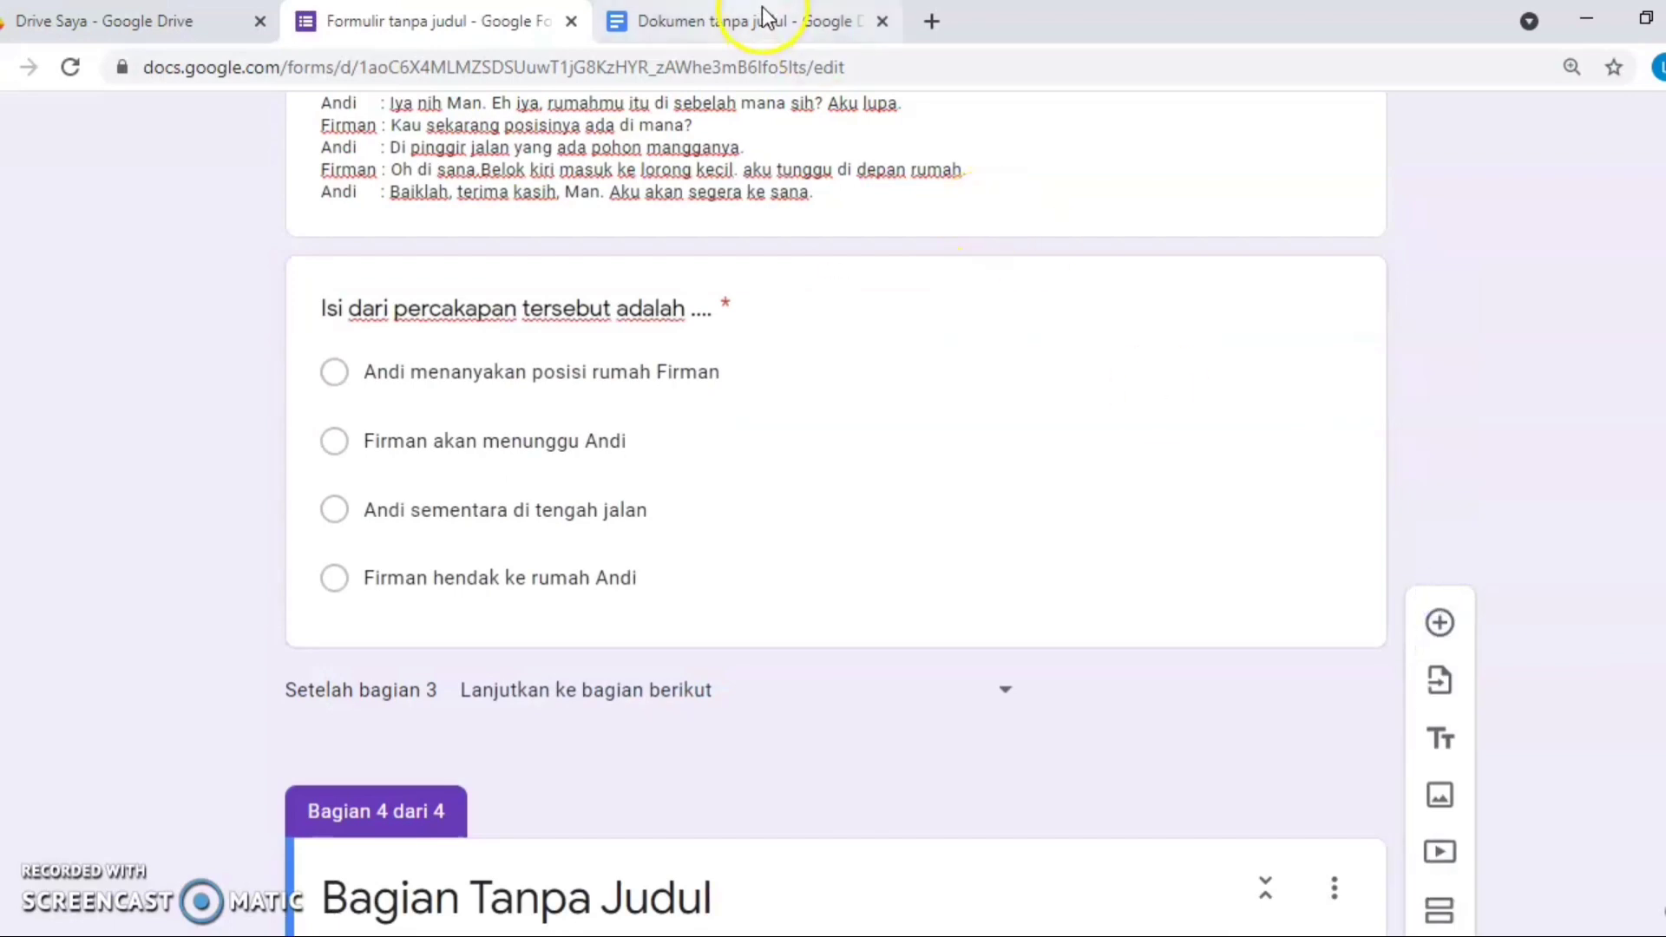
left_click(764, 15)
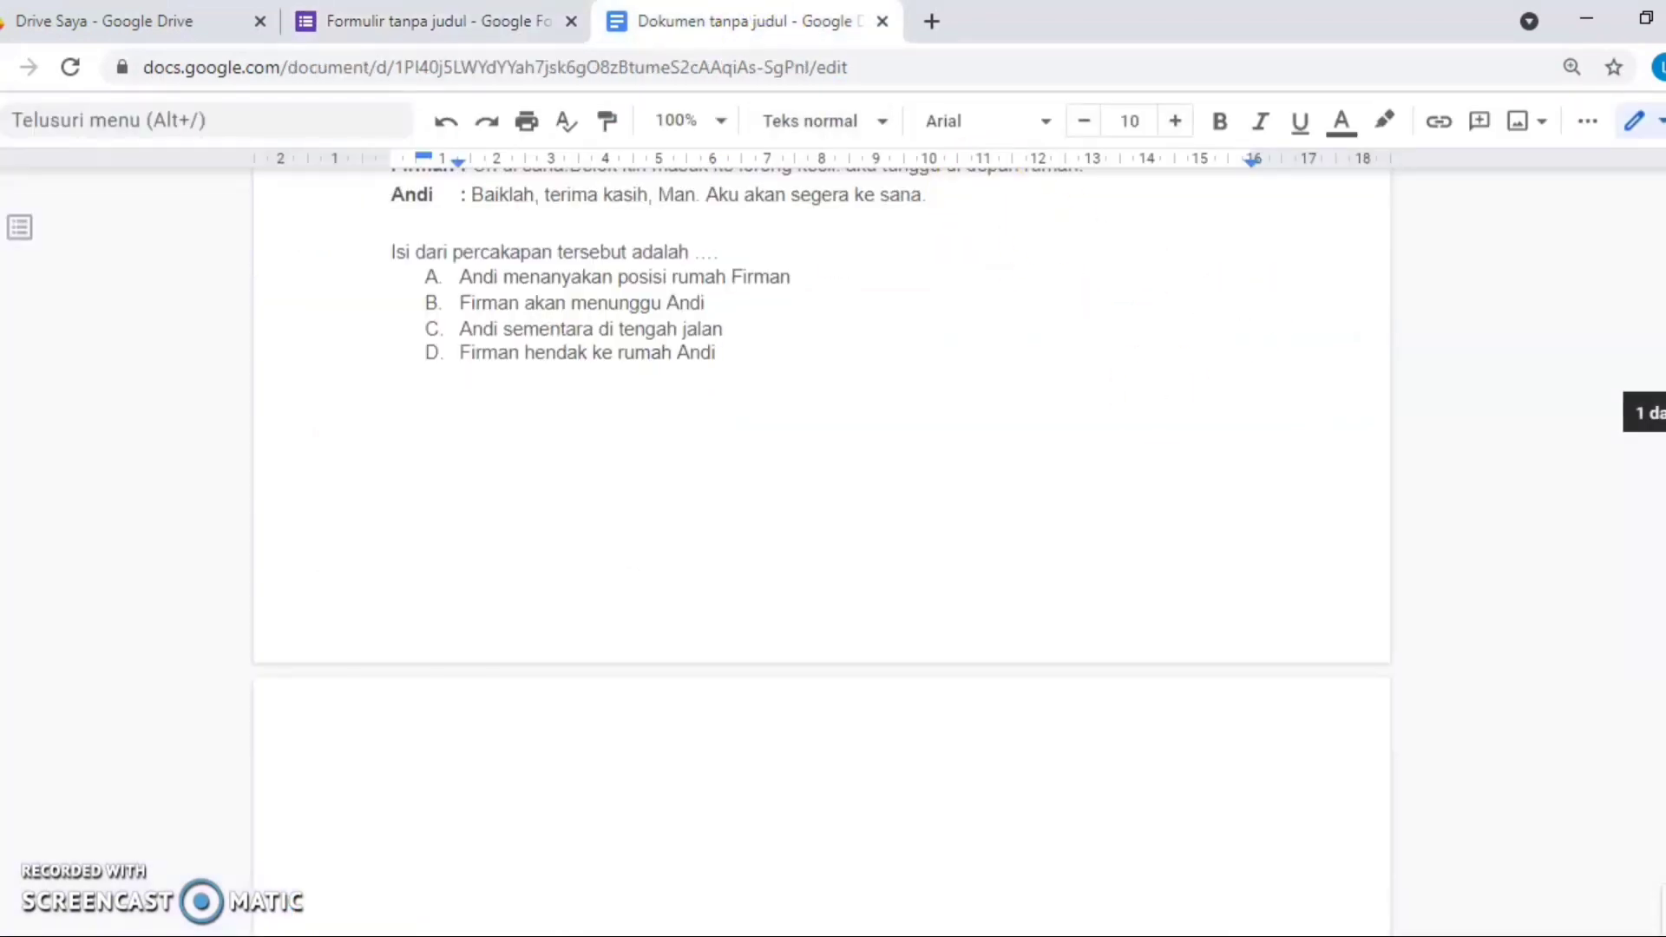
scroll(821, 538, "down", 10)
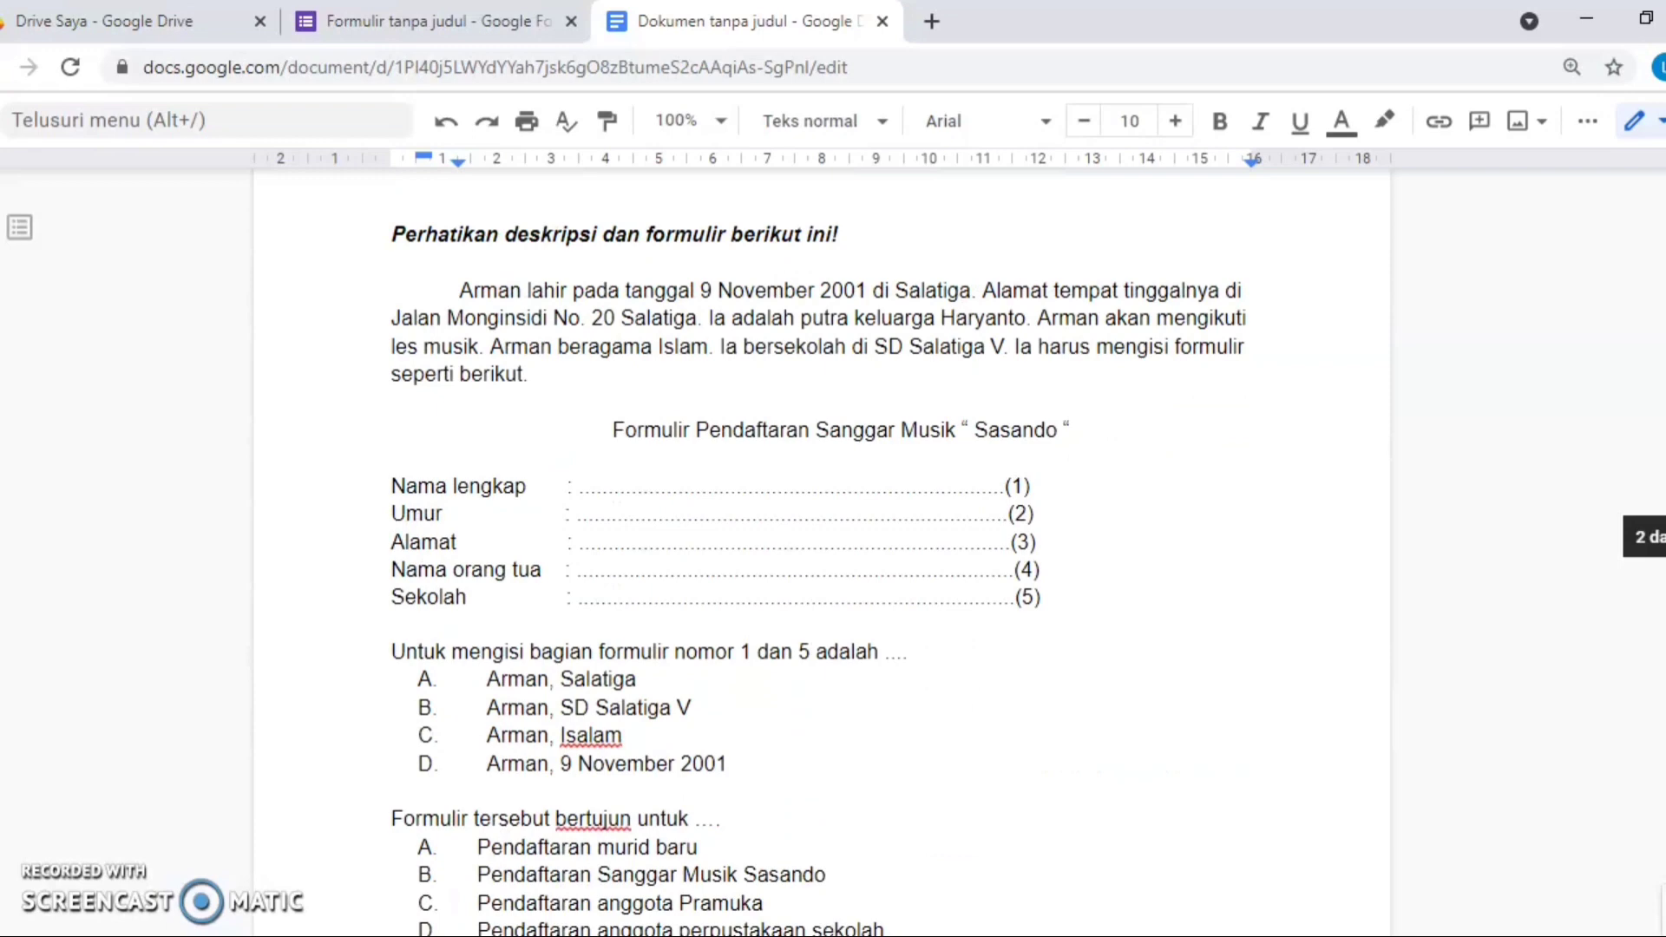
left_click(451, 20)
left_click(993, 726)
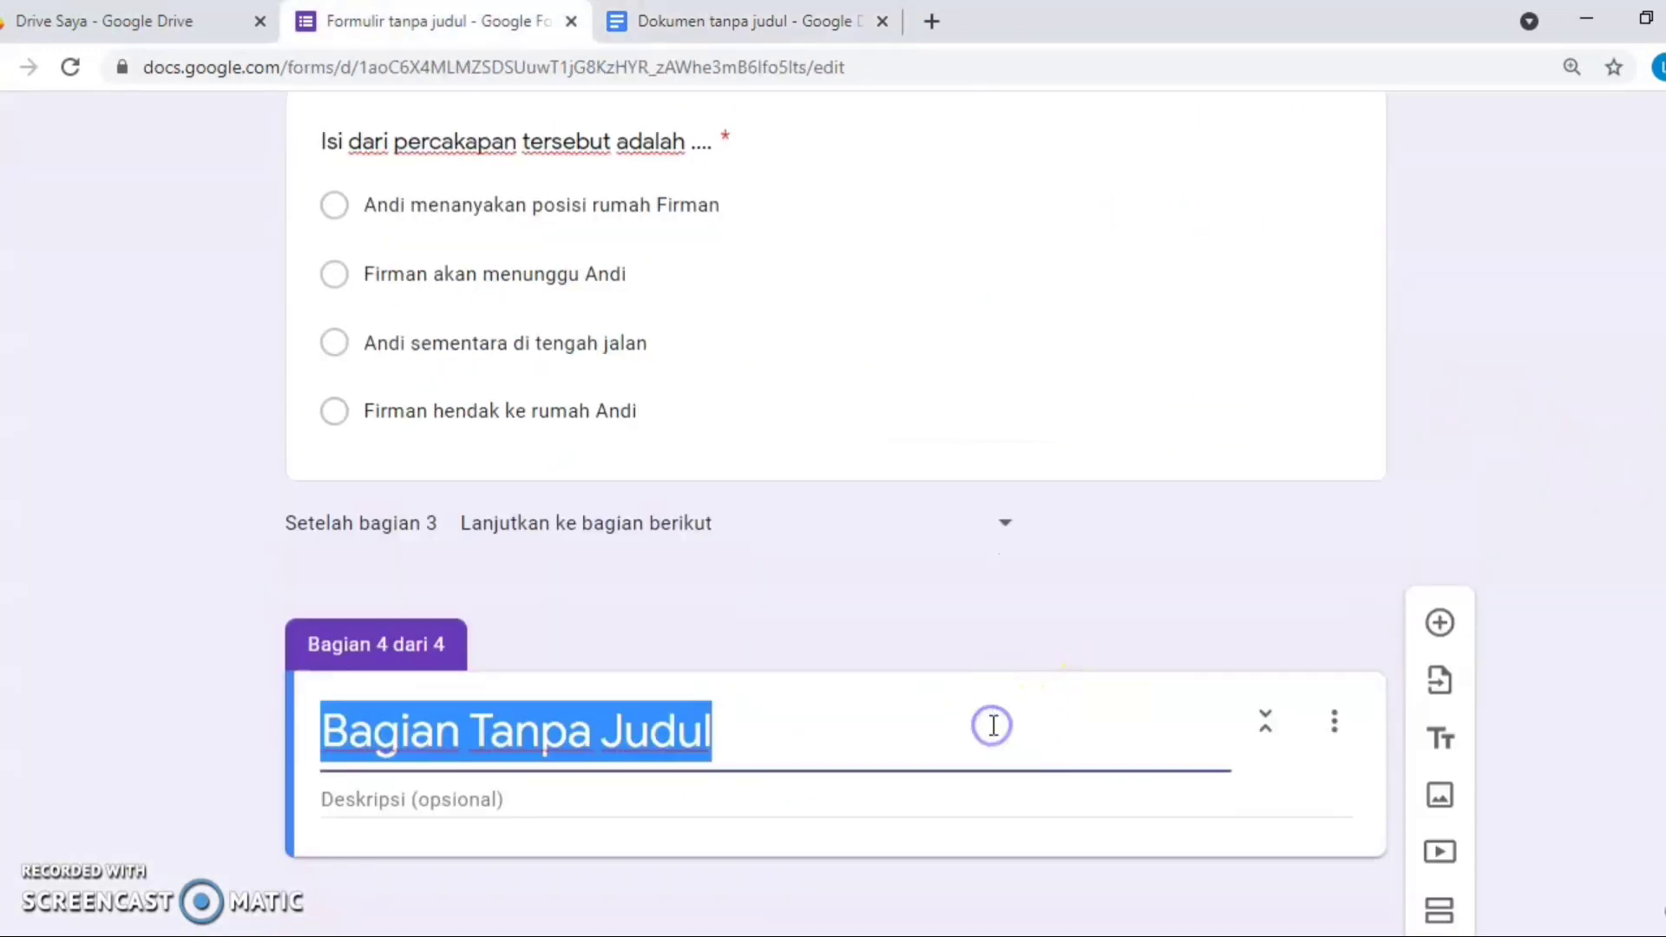
type("Perhatikan deskripsi dan formulir berikut ini!")
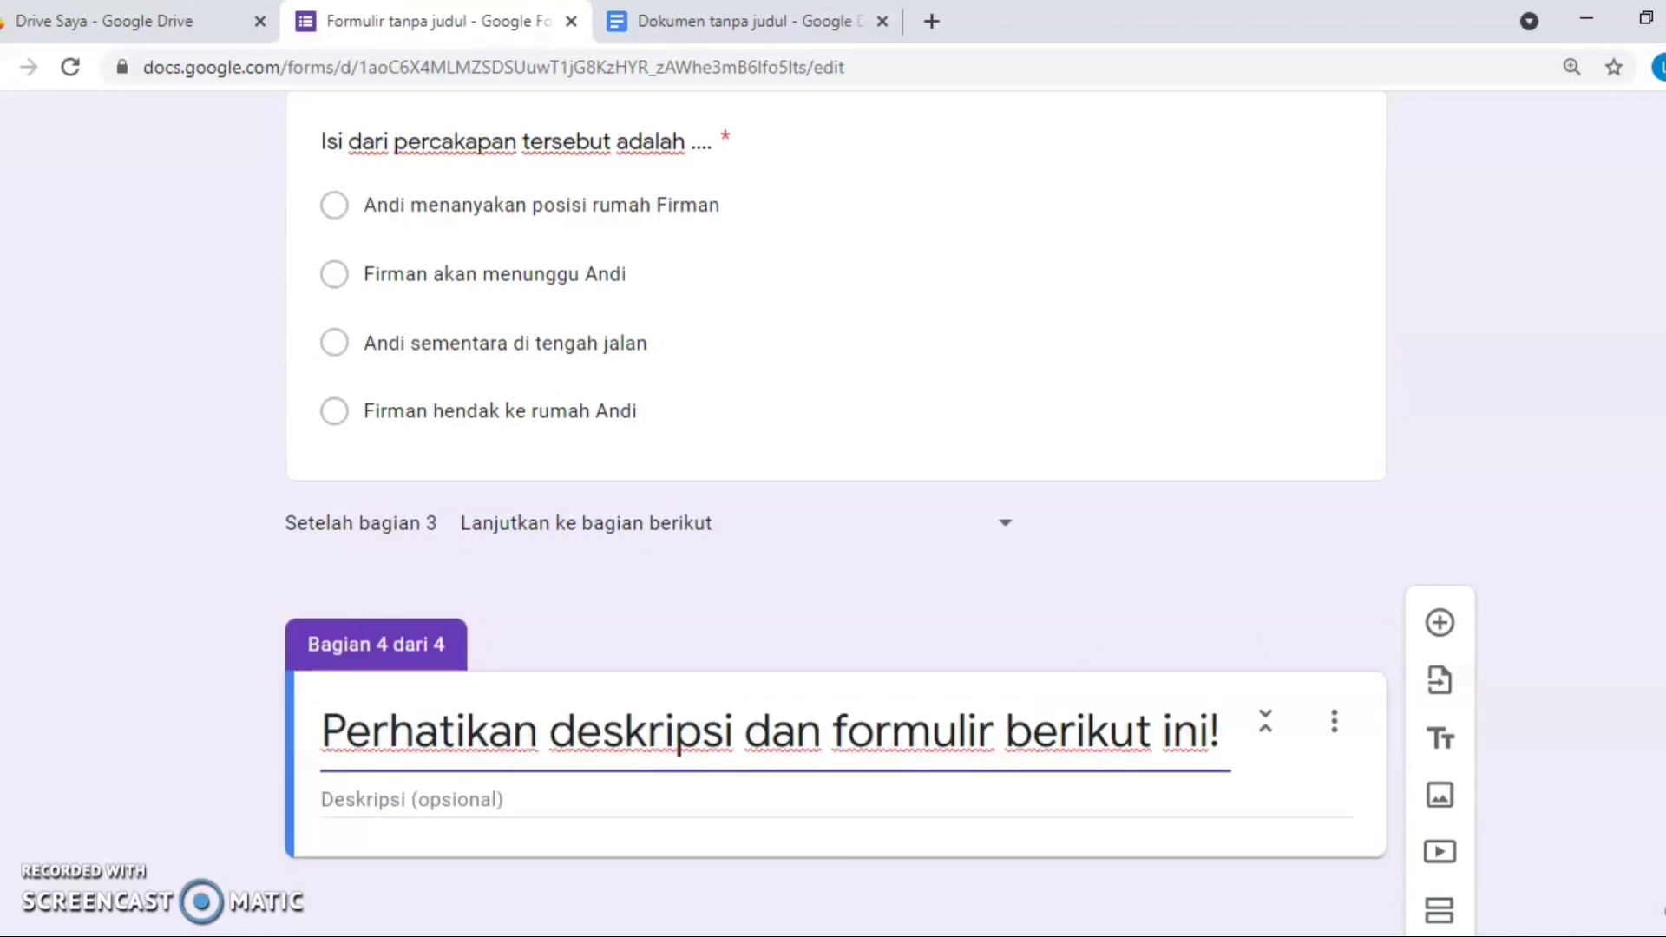
- Add a title-and-description block to section 4, clear its title, and fill its description with the biography and Sanggar Musik registration form from the document
left_click(1438, 745)
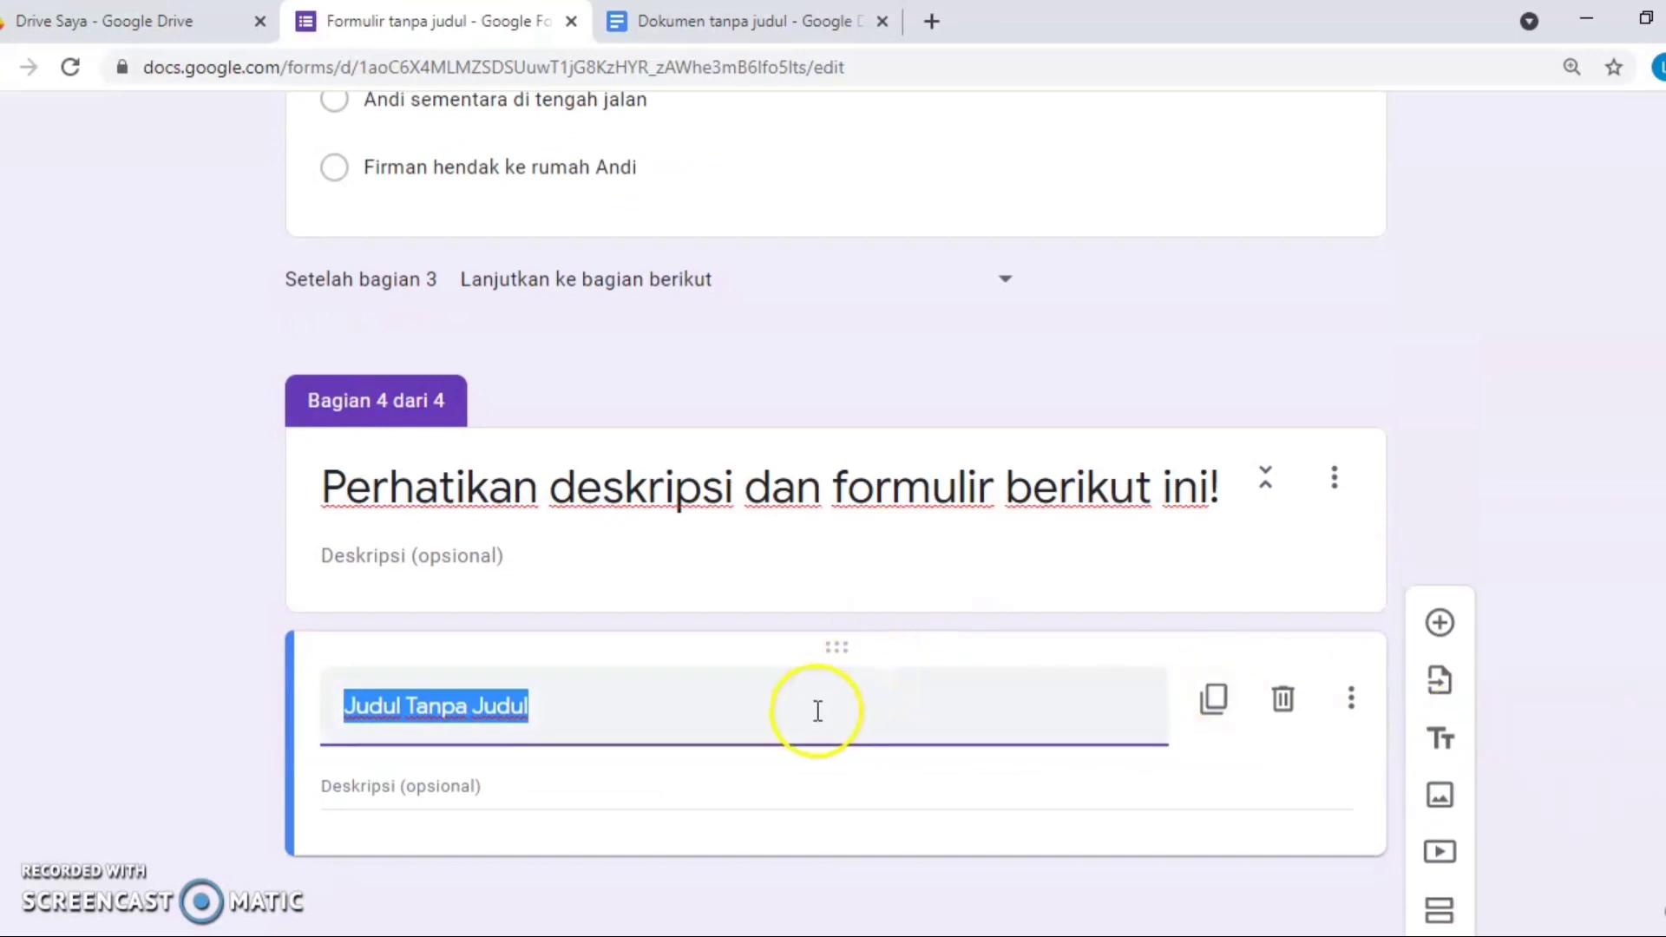
key("BackSpace")
left_click(614, 777)
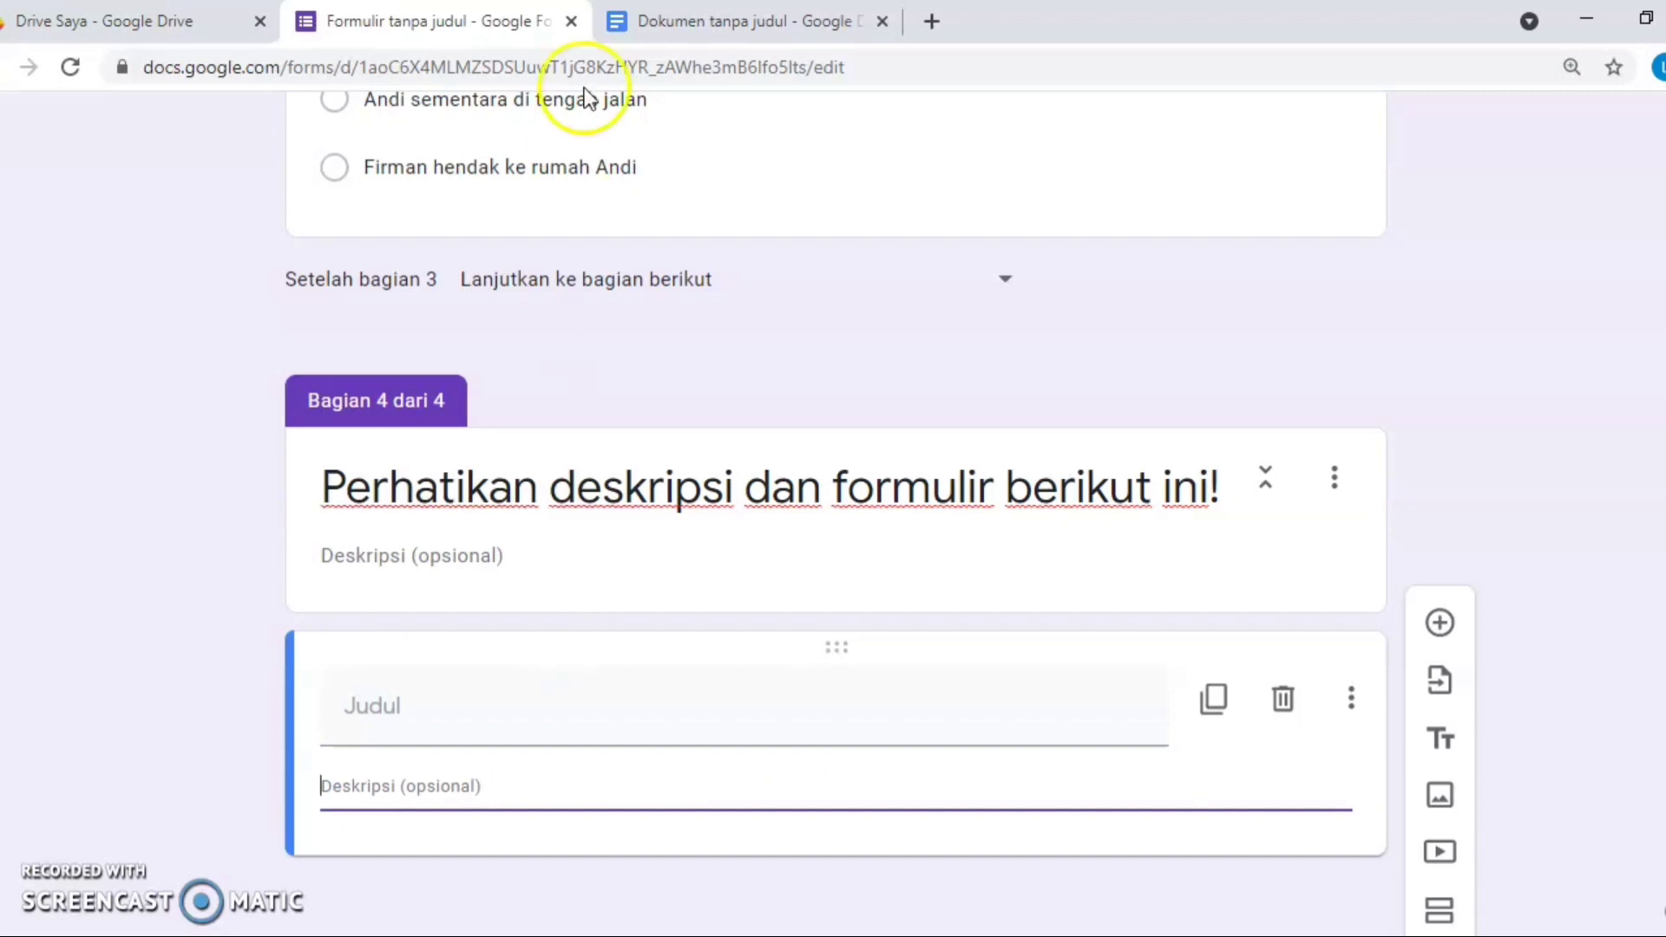
left_click(673, 21)
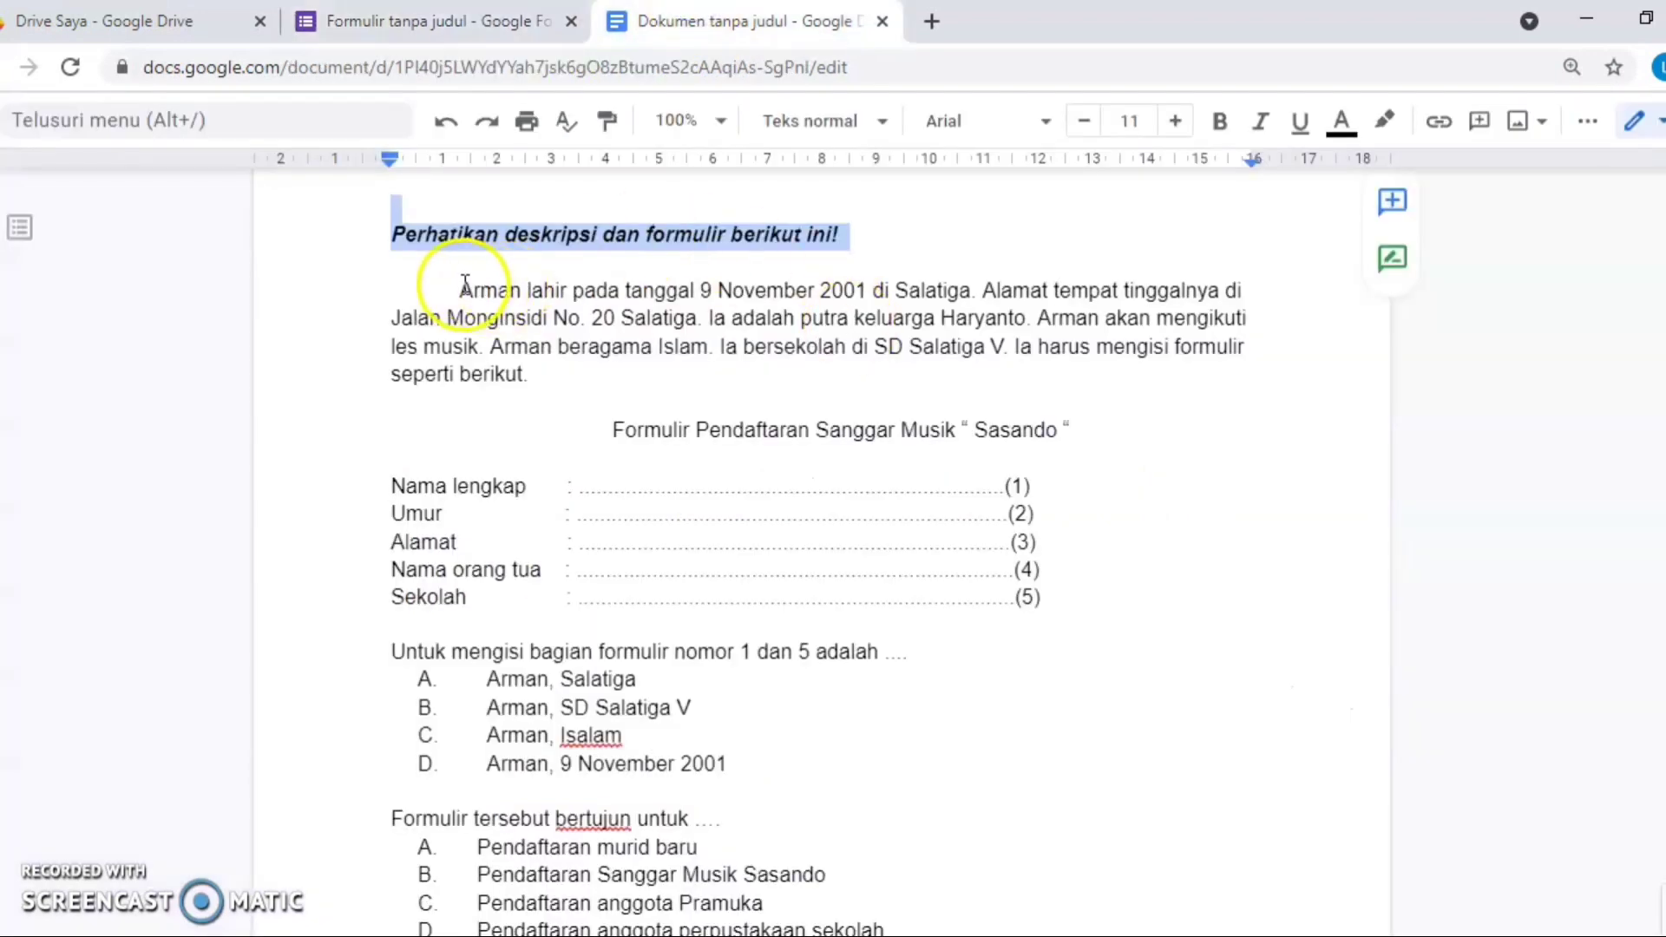
left_click_drag(460, 289, 1074, 604)
key("ctrl+c")
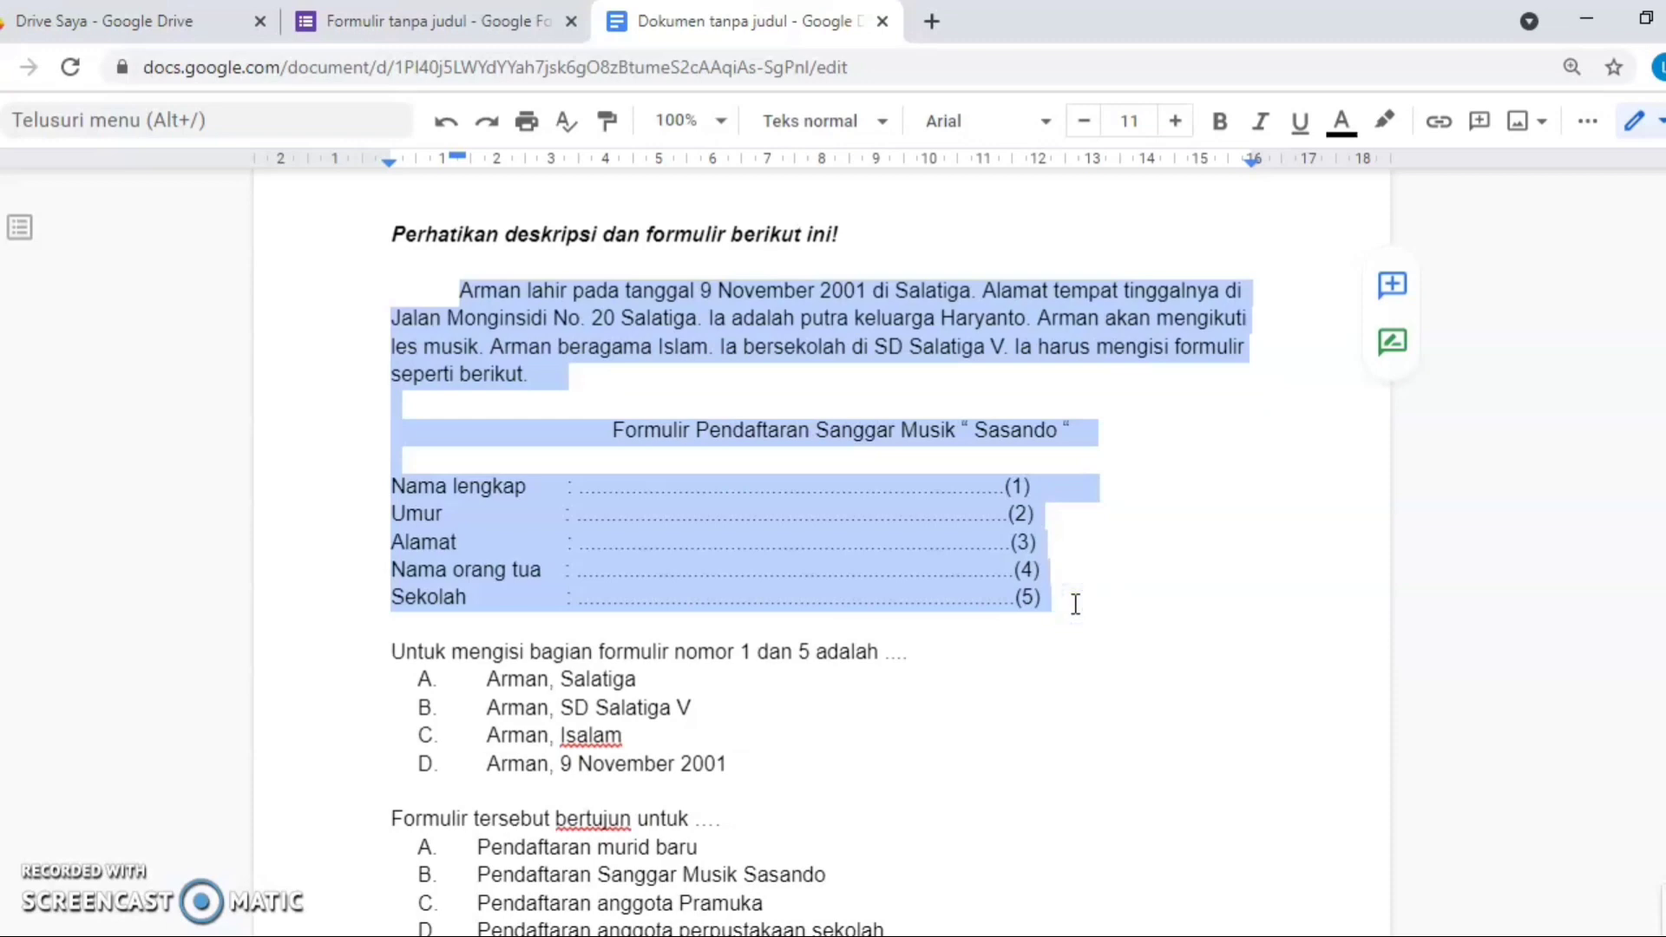
left_click(469, 21)
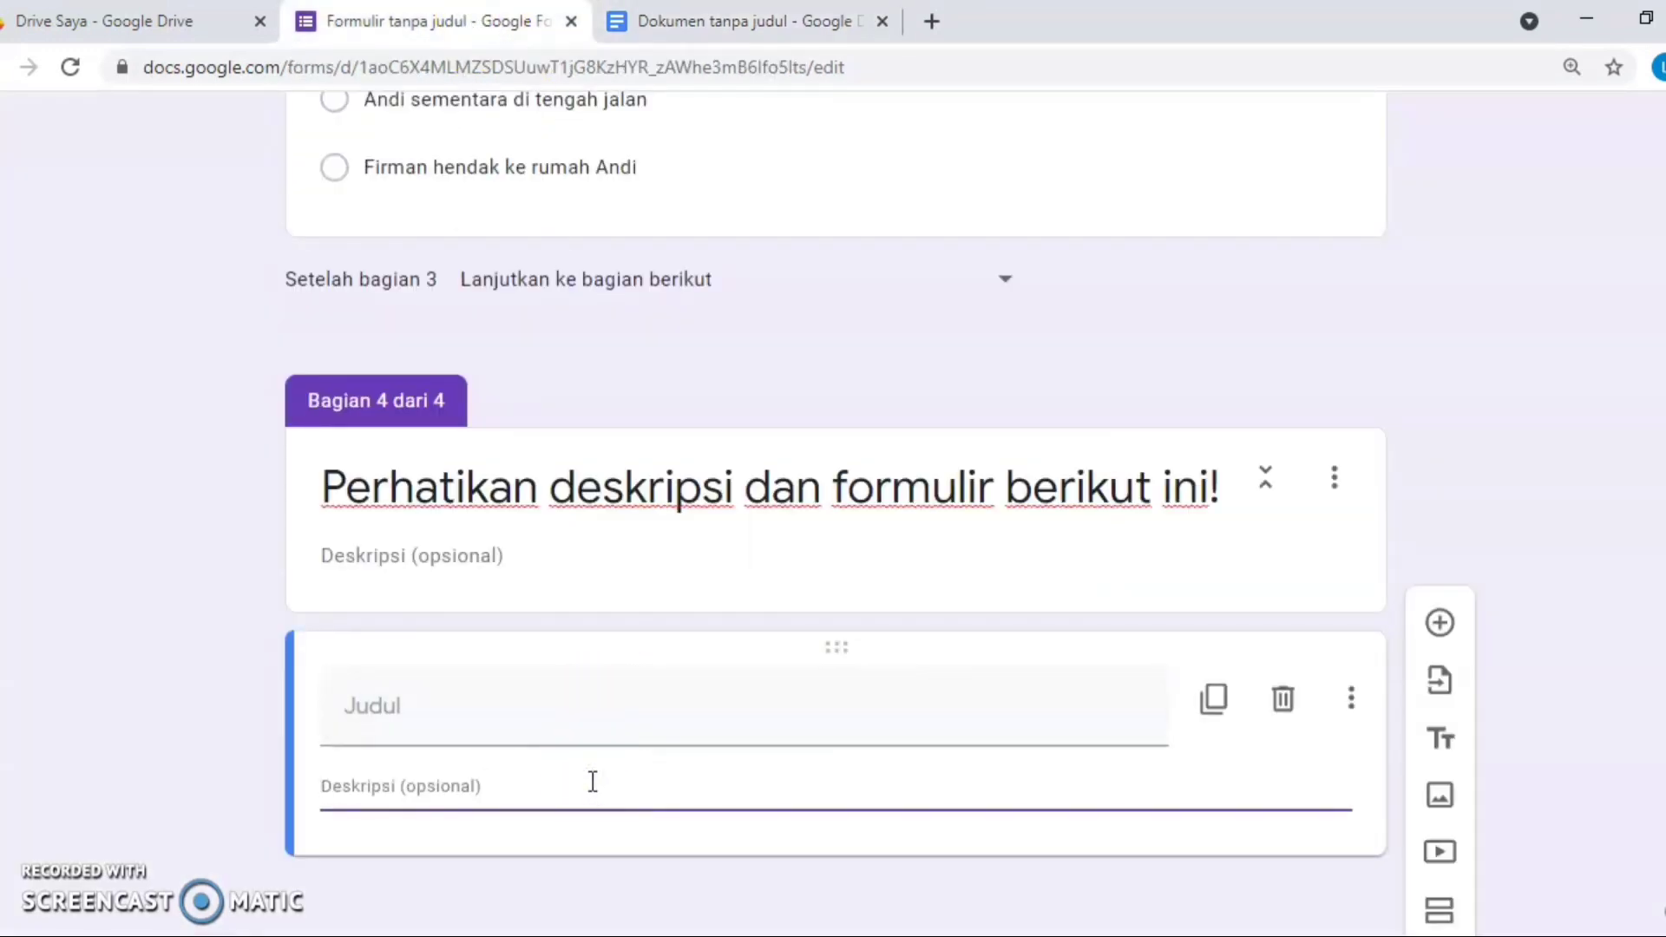
key("ctrl+v")
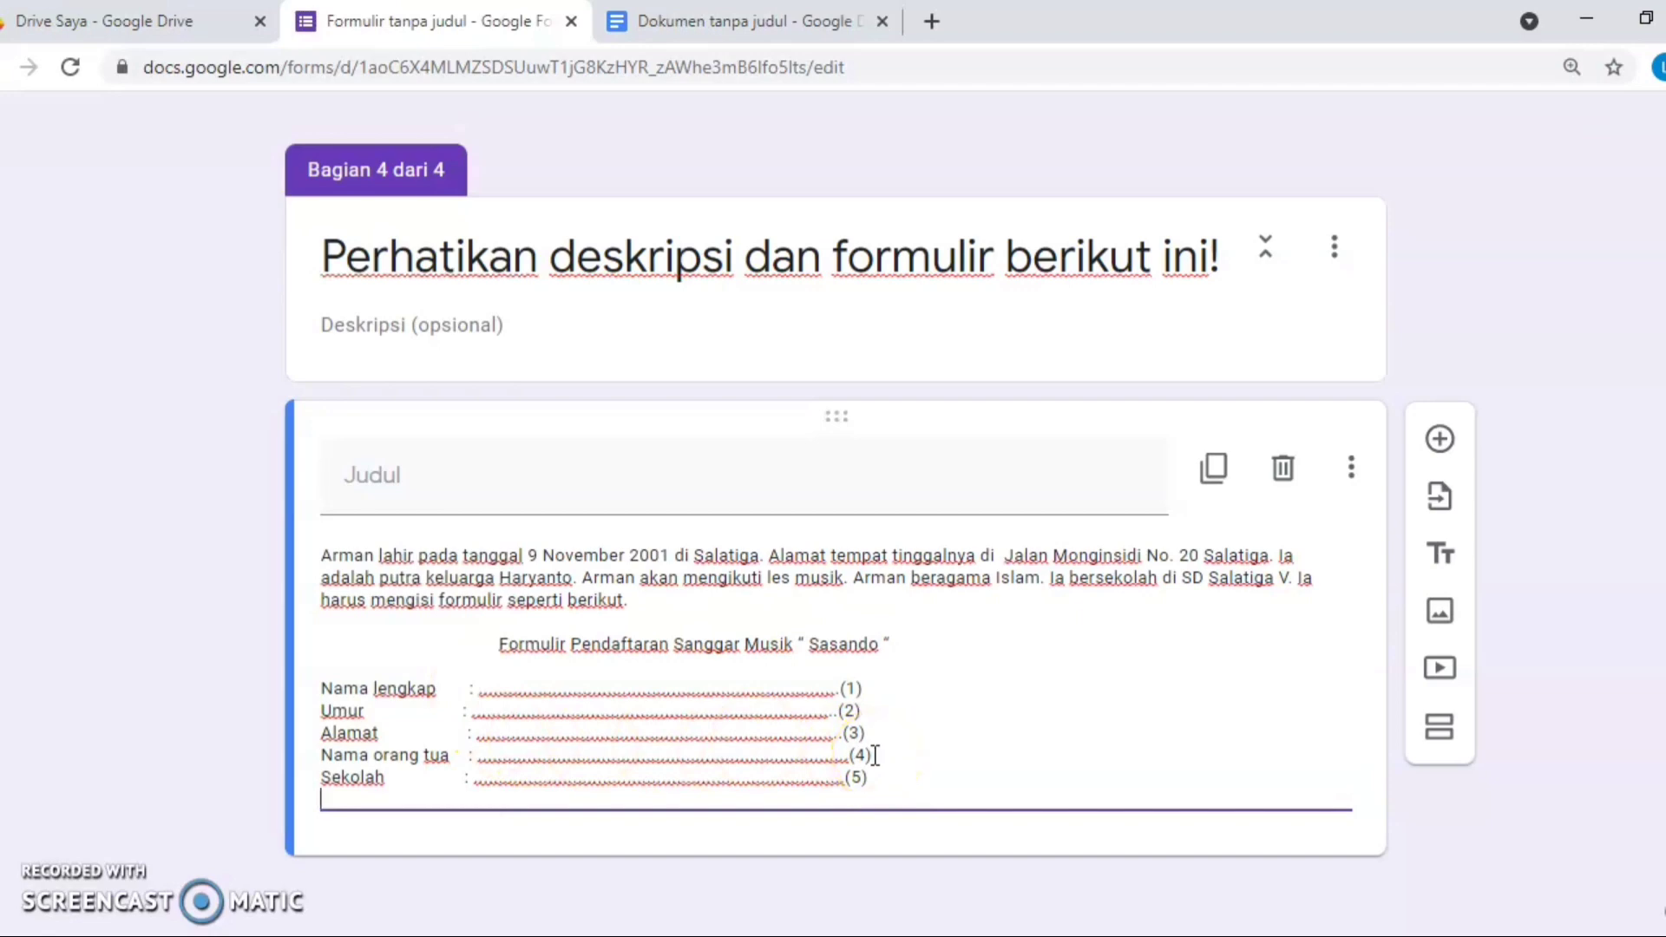
- Adjust the spacing and dots in the pasted registration form so its colons and line numbers line up
left_click(462, 713)
left_click(466, 775)
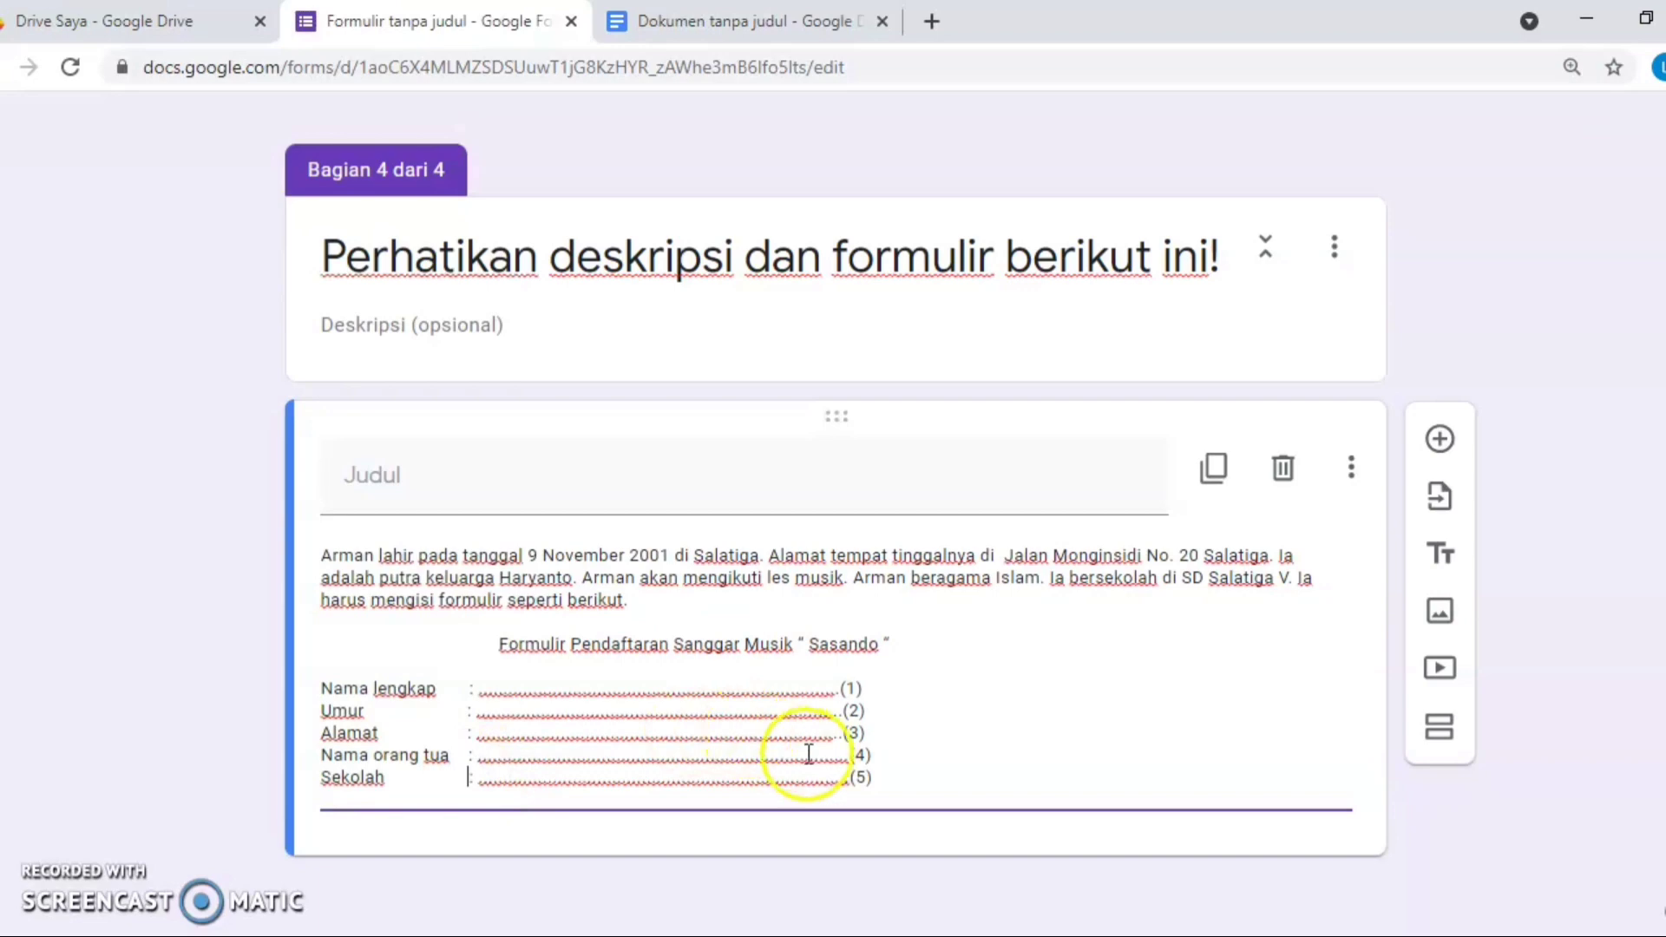
left_click(850, 768)
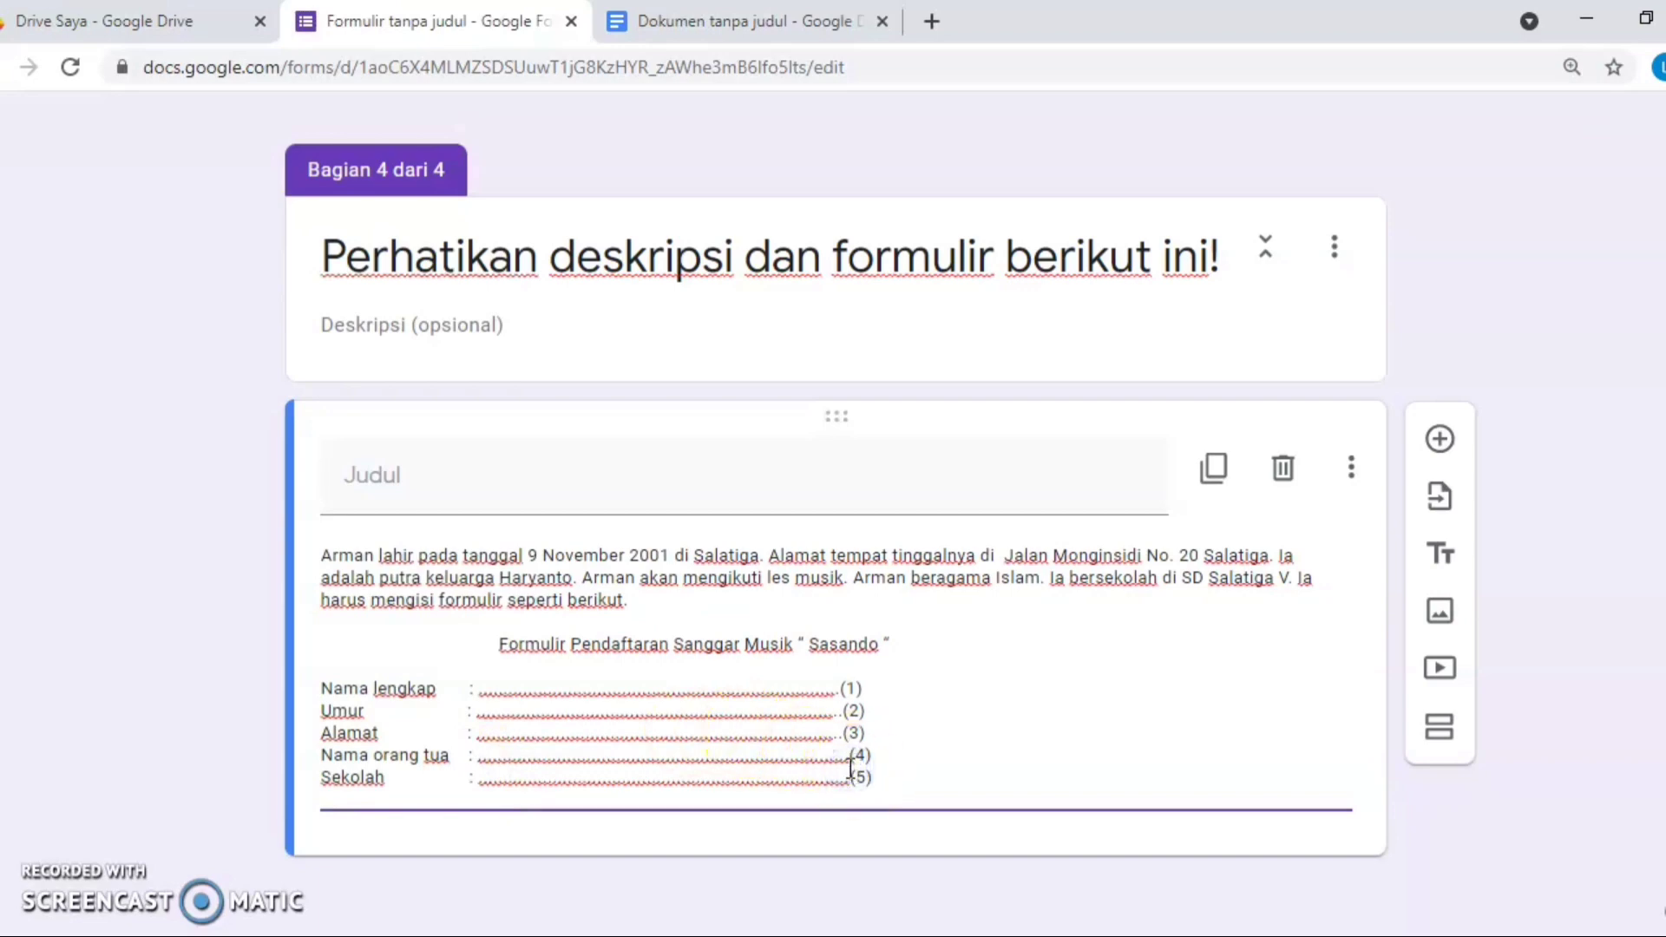
key("BackSpace")
key("BackSpace")
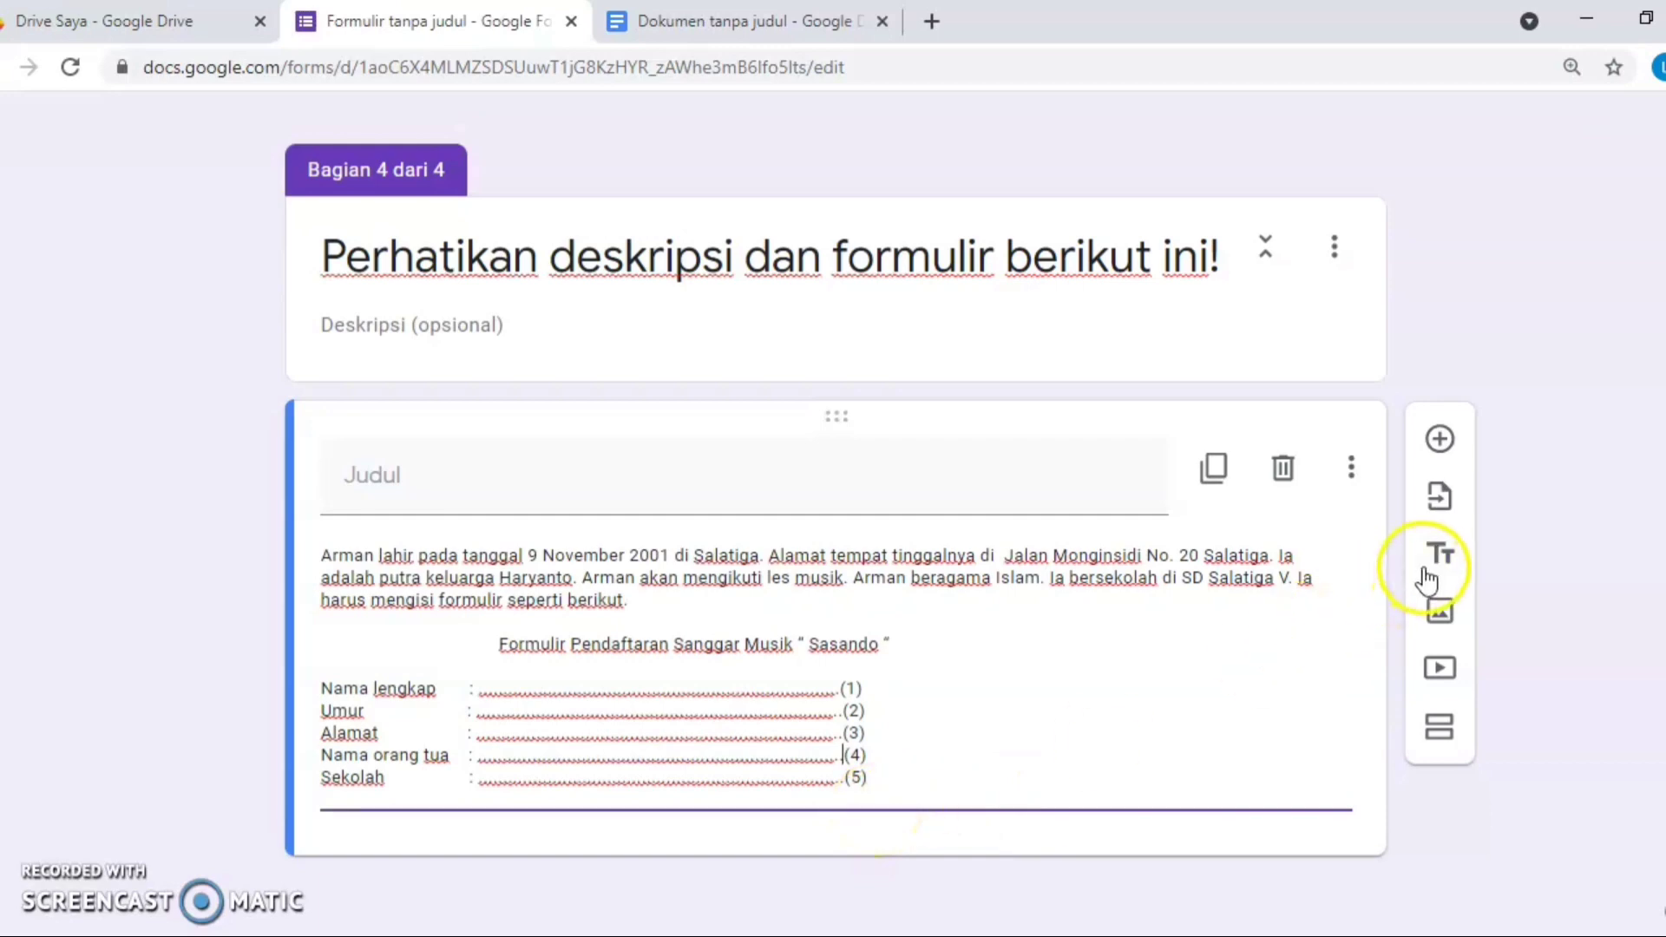
- Add a multiple-choice question below the registration form with the text "Untuk mengisi bagian formulir nomor 1 dan 5 adalah ...." copied from the document
left_click(1438, 438)
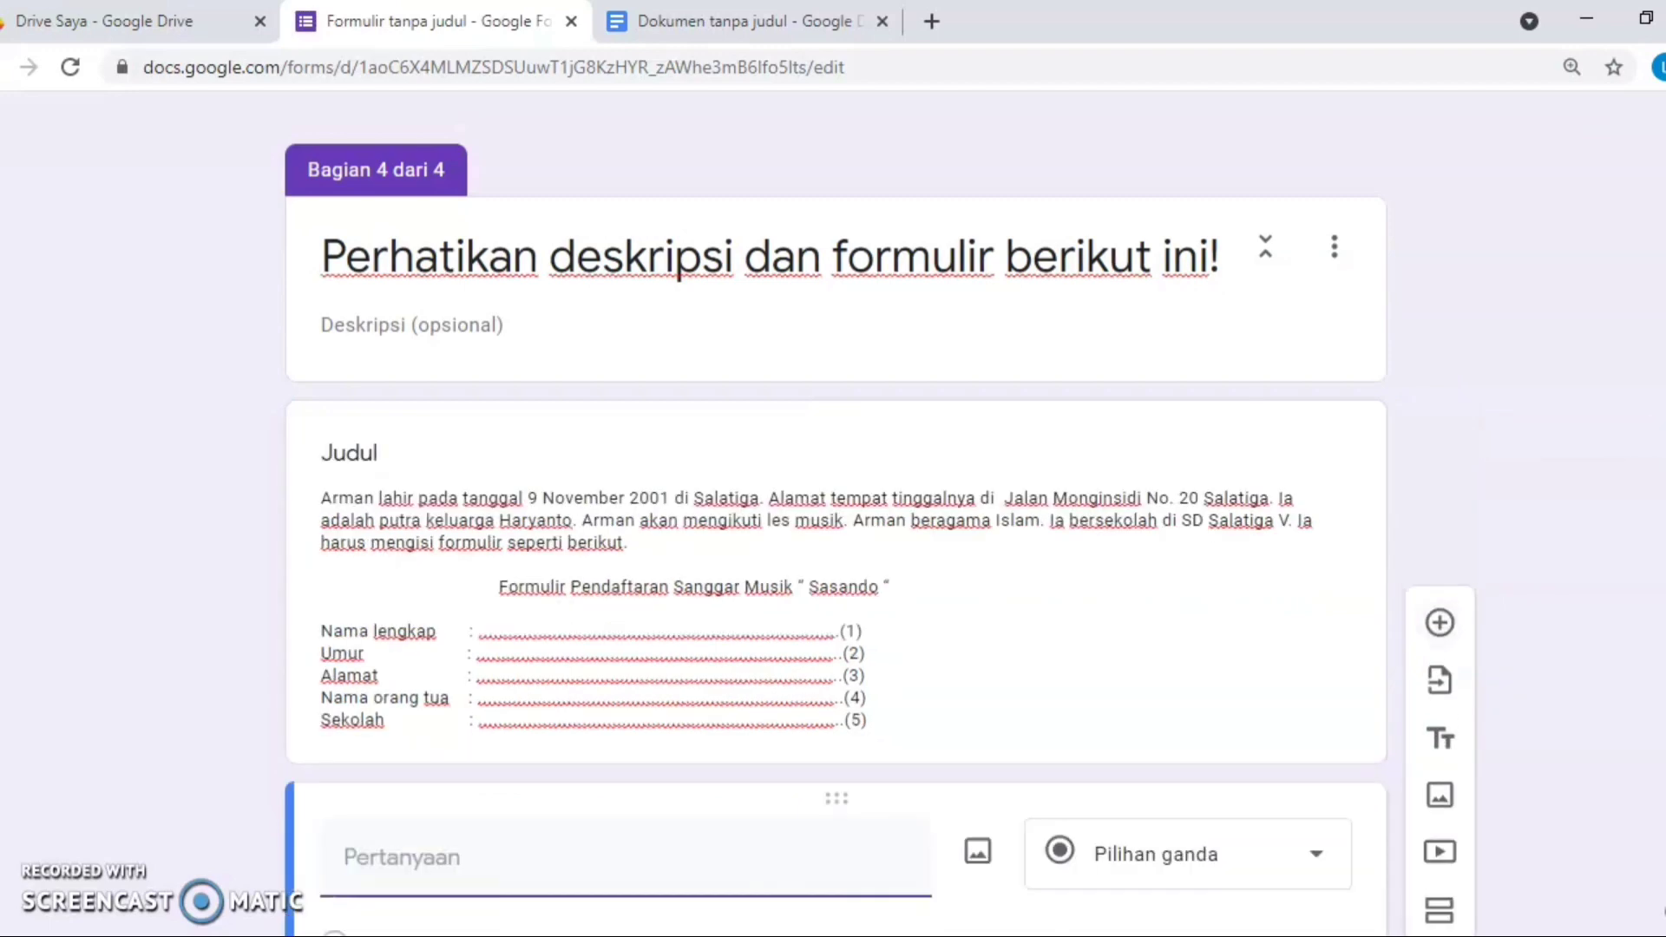
left_click(722, 9)
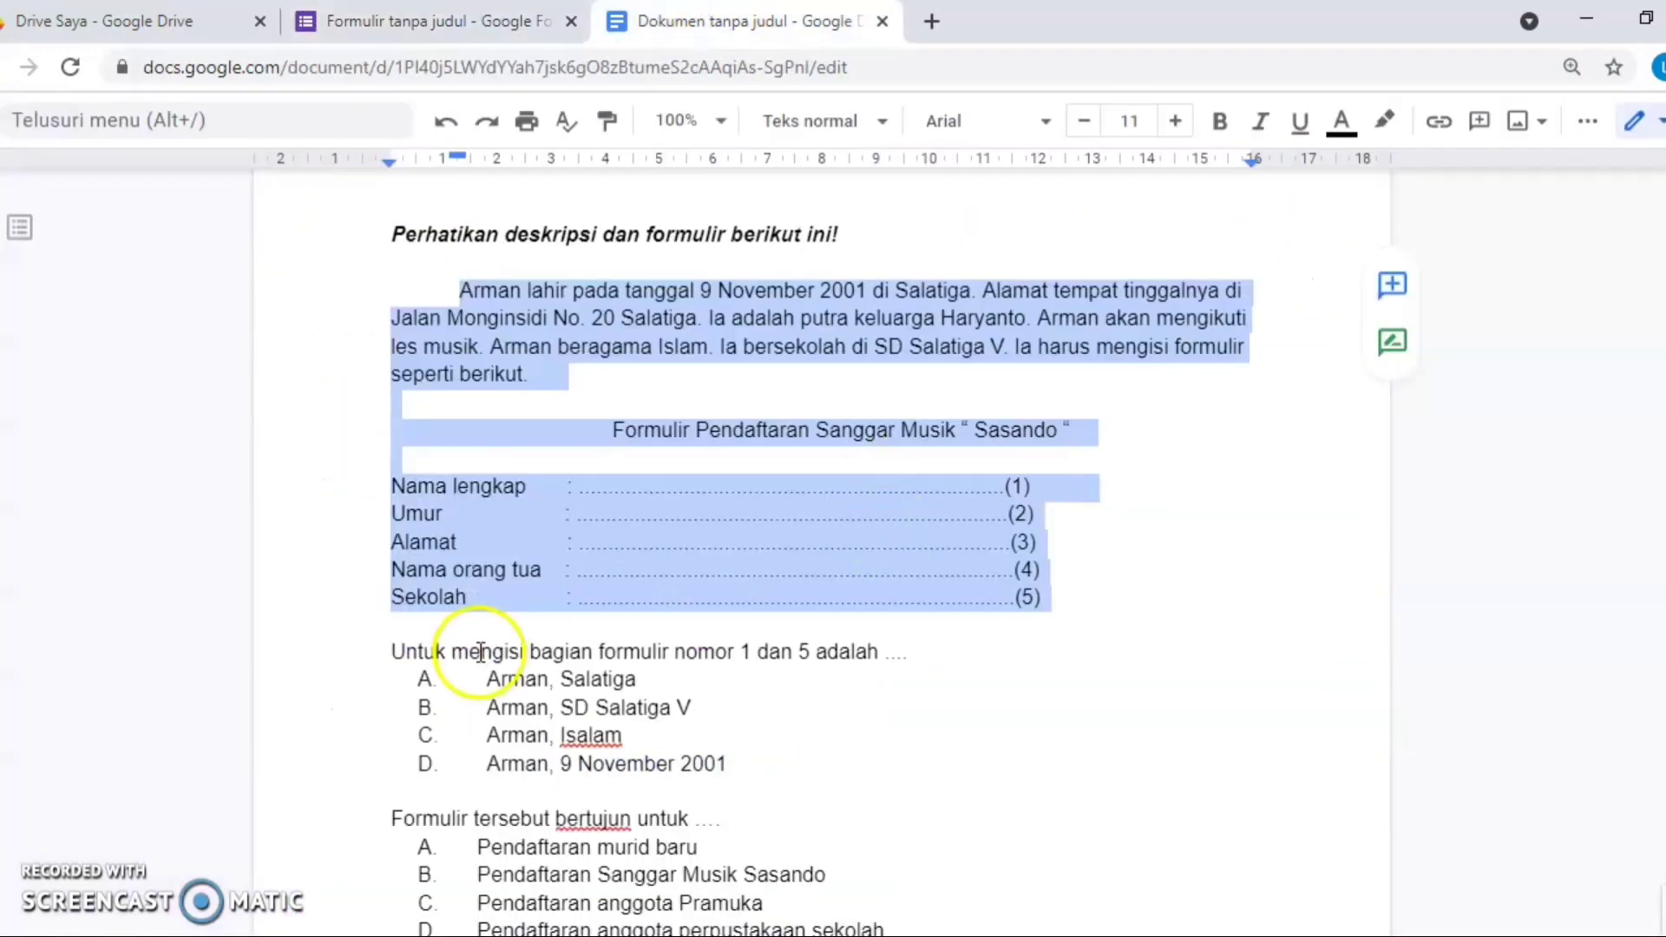
left_click(392, 653)
left_click_drag(486, 653, 963, 662)
key("ctrl+c")
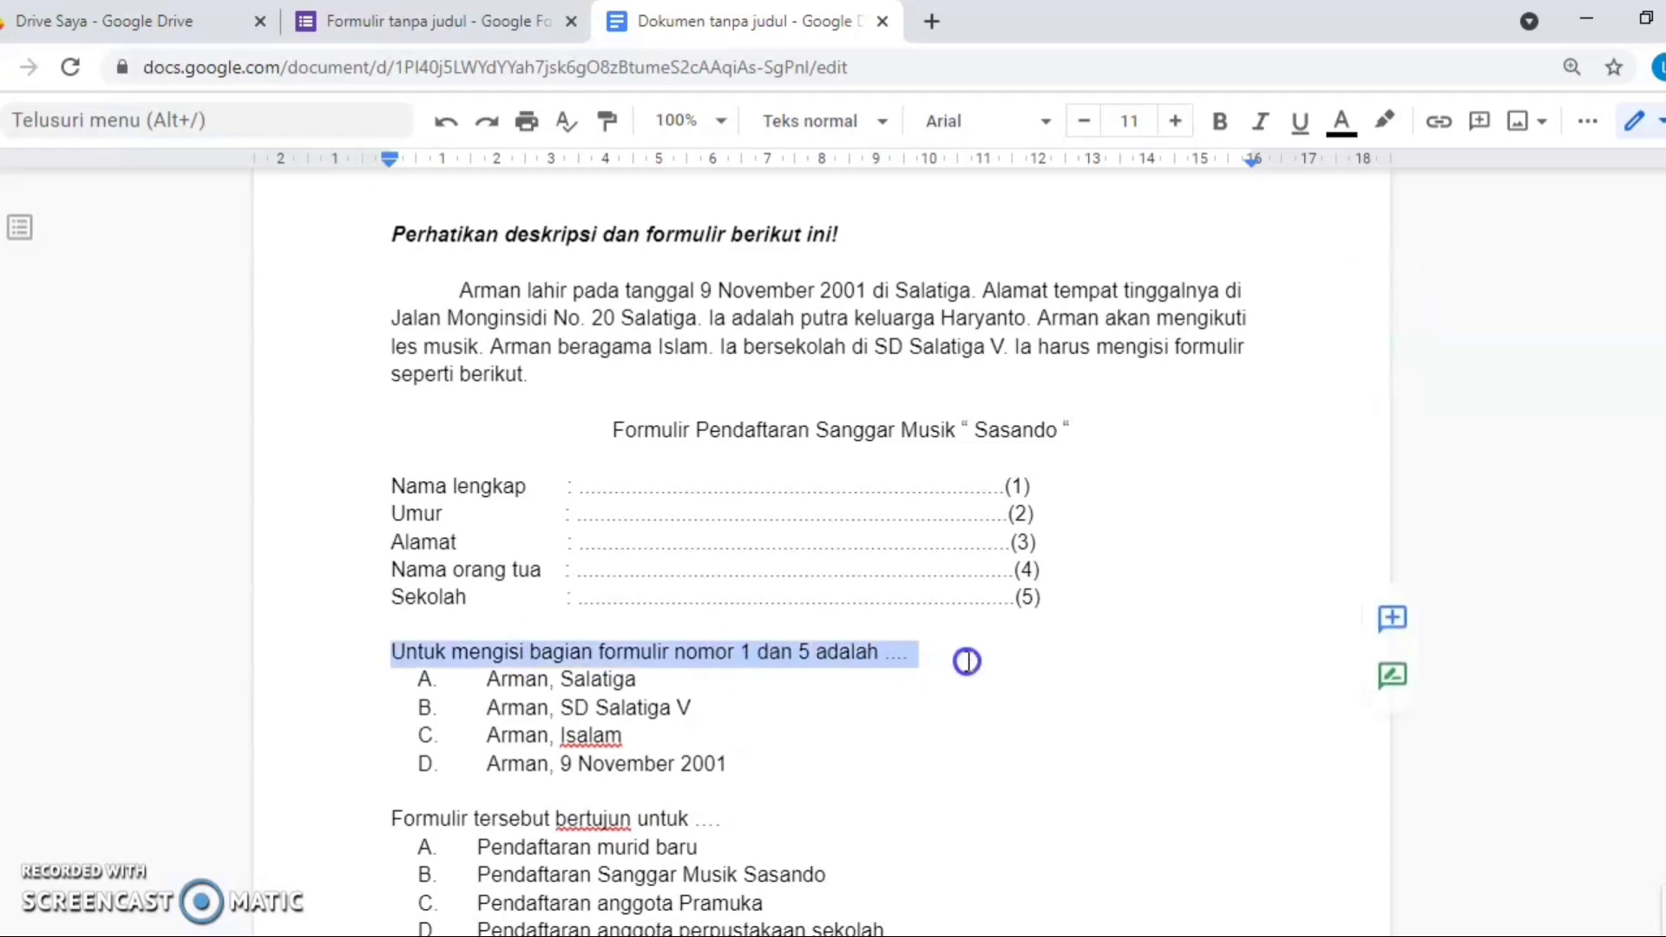
left_click(967, 661)
left_click(392, 18)
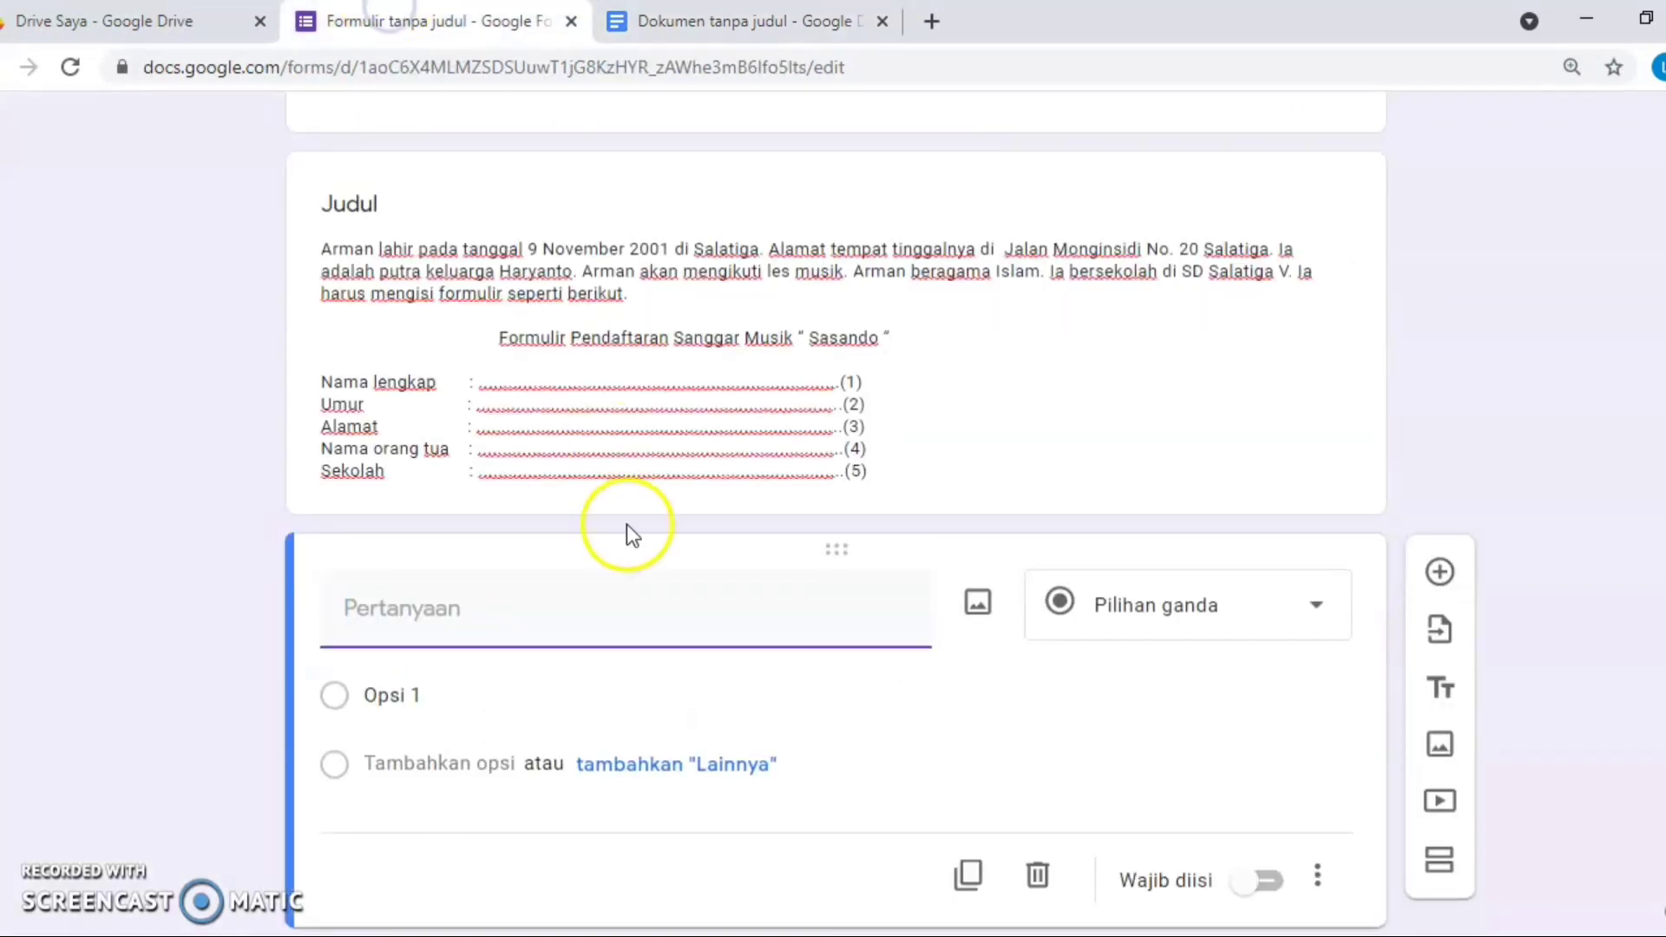
left_click(615, 612)
key("ctrl+v")
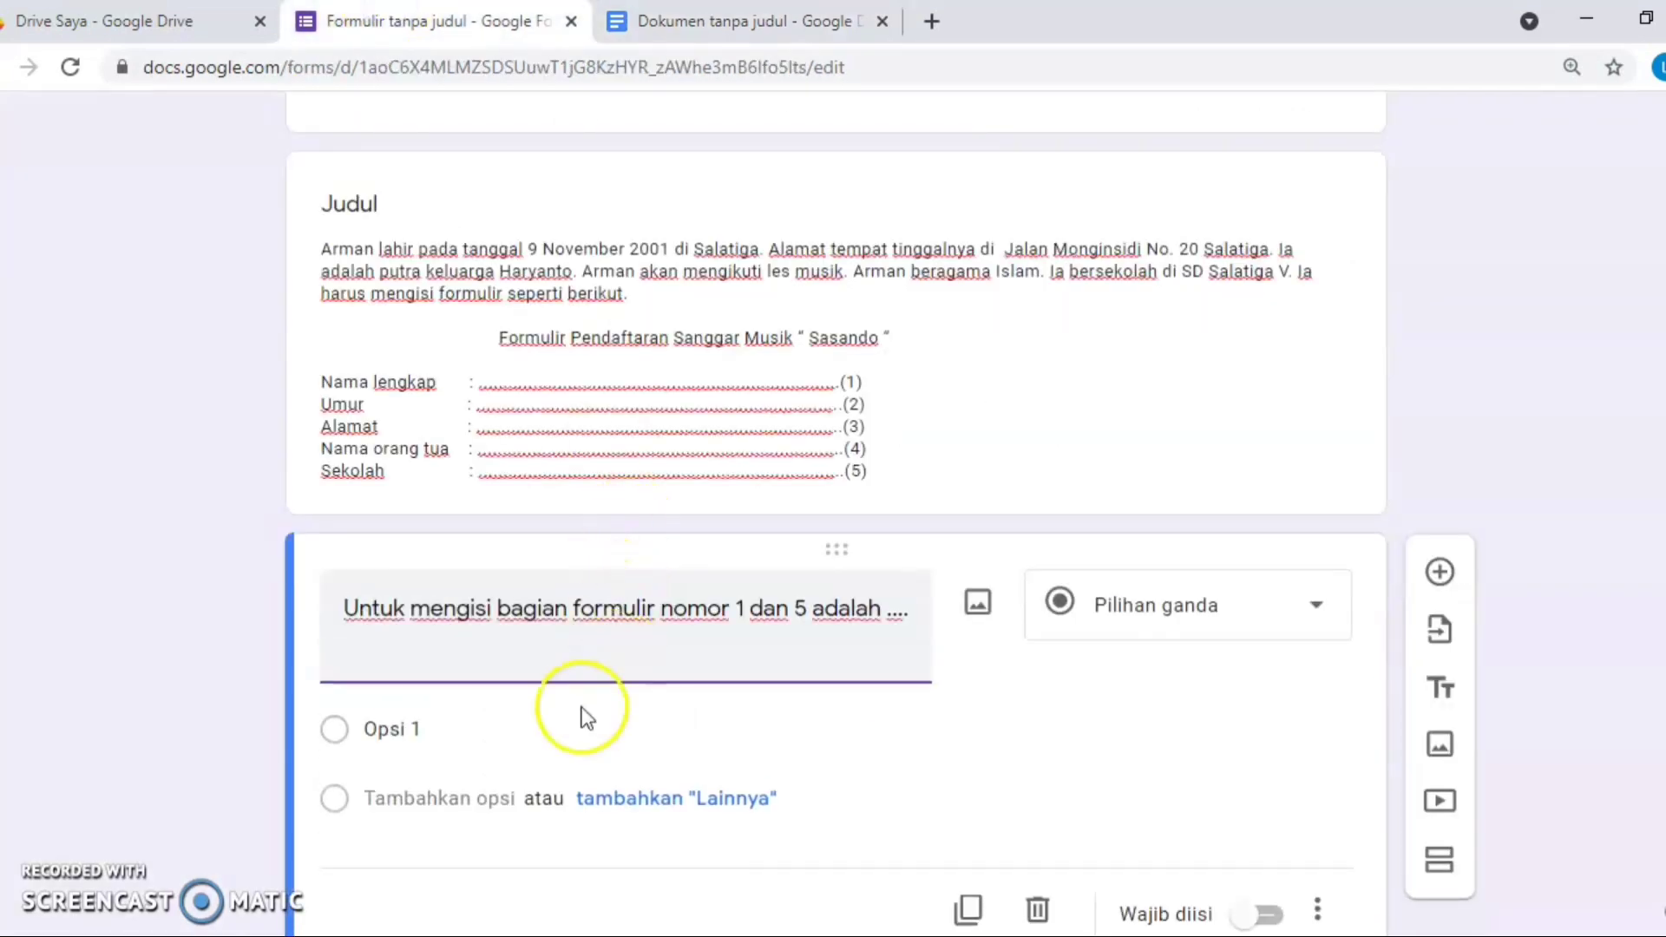
- Fill the "nomor 1 dan 5" question with its four answer options from the document, make it required, and include a "Lainnya" option
left_click(560, 725)
left_click(738, 21)
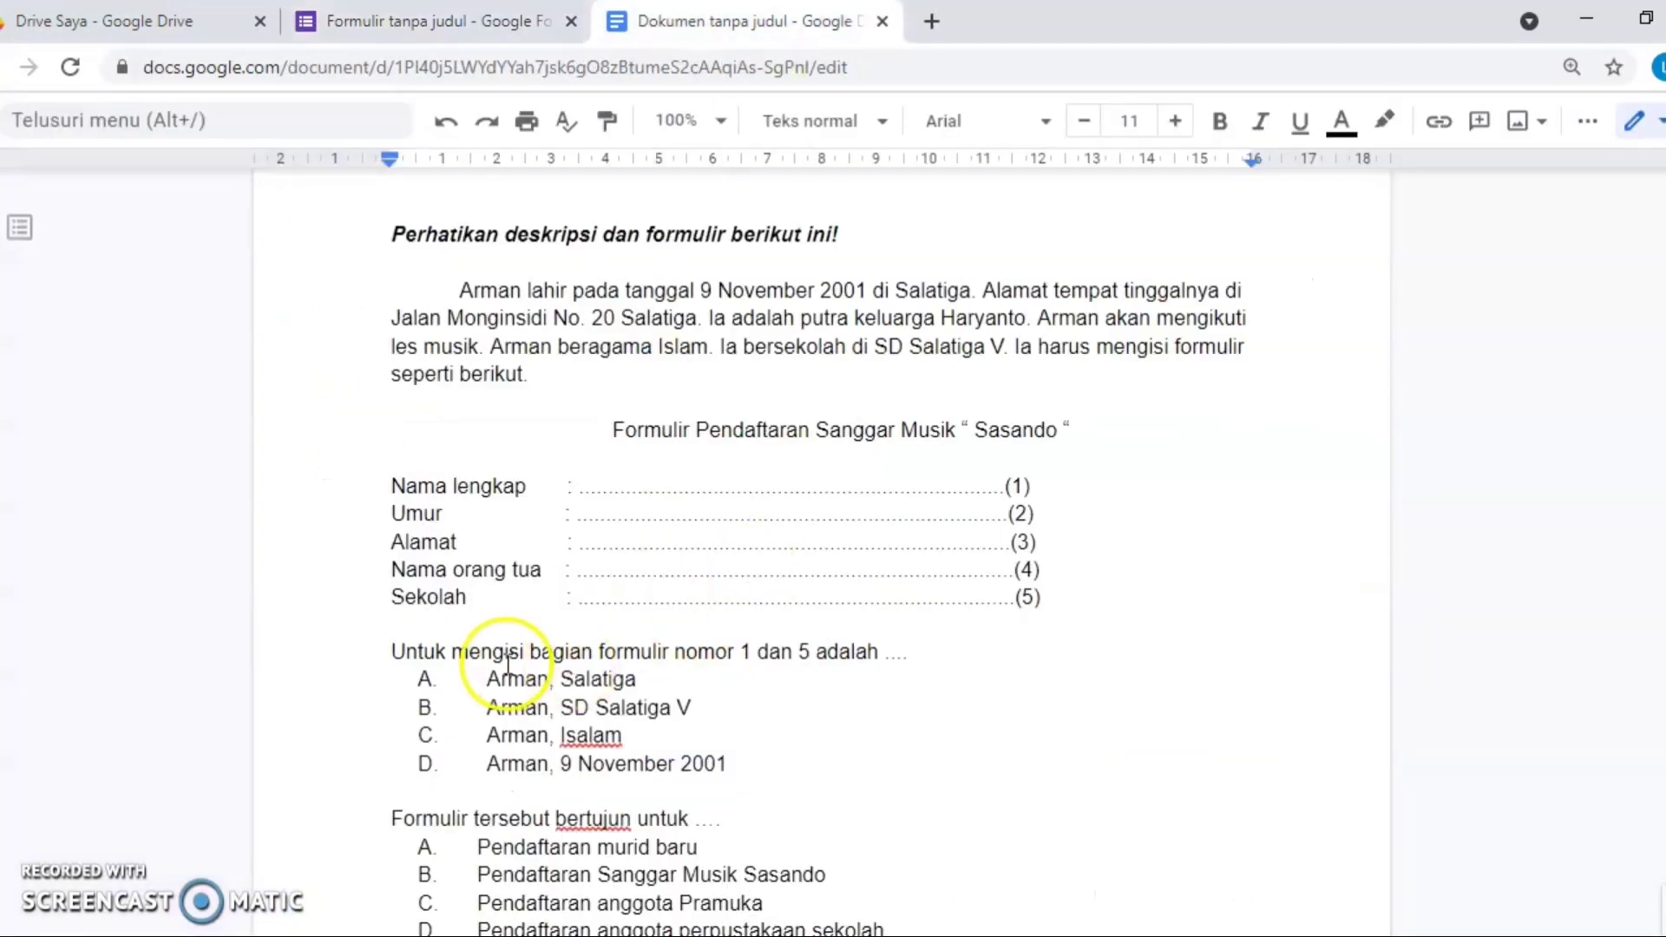
left_click_drag(487, 678, 768, 779)
key("ctrl+c")
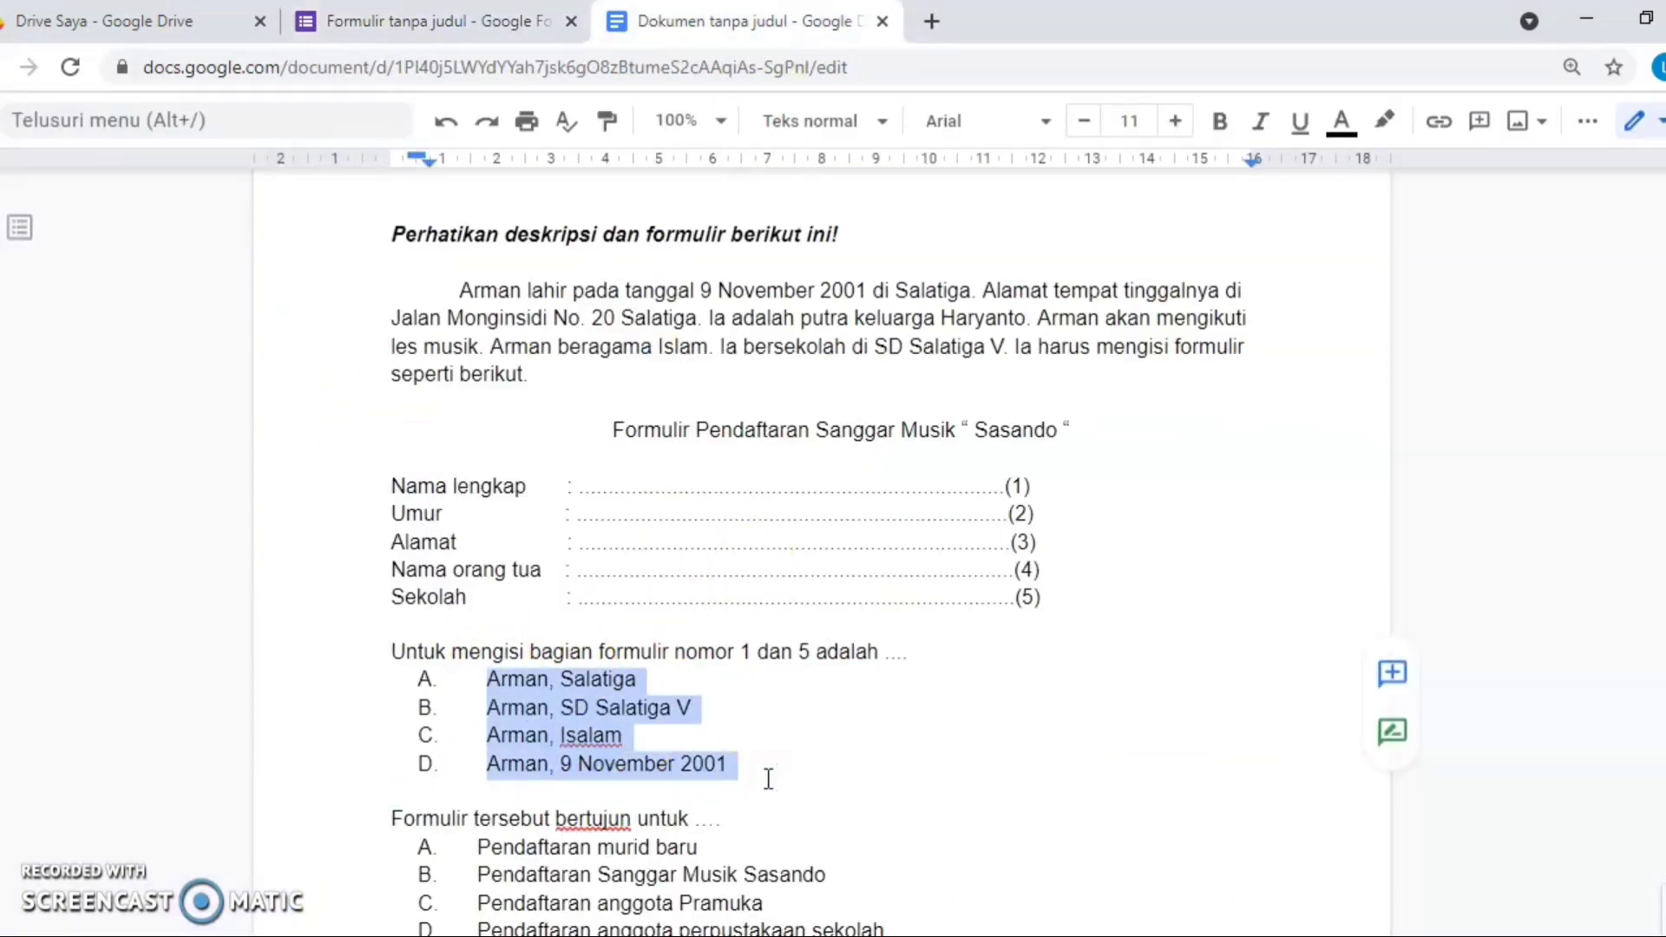
left_click(425, 22)
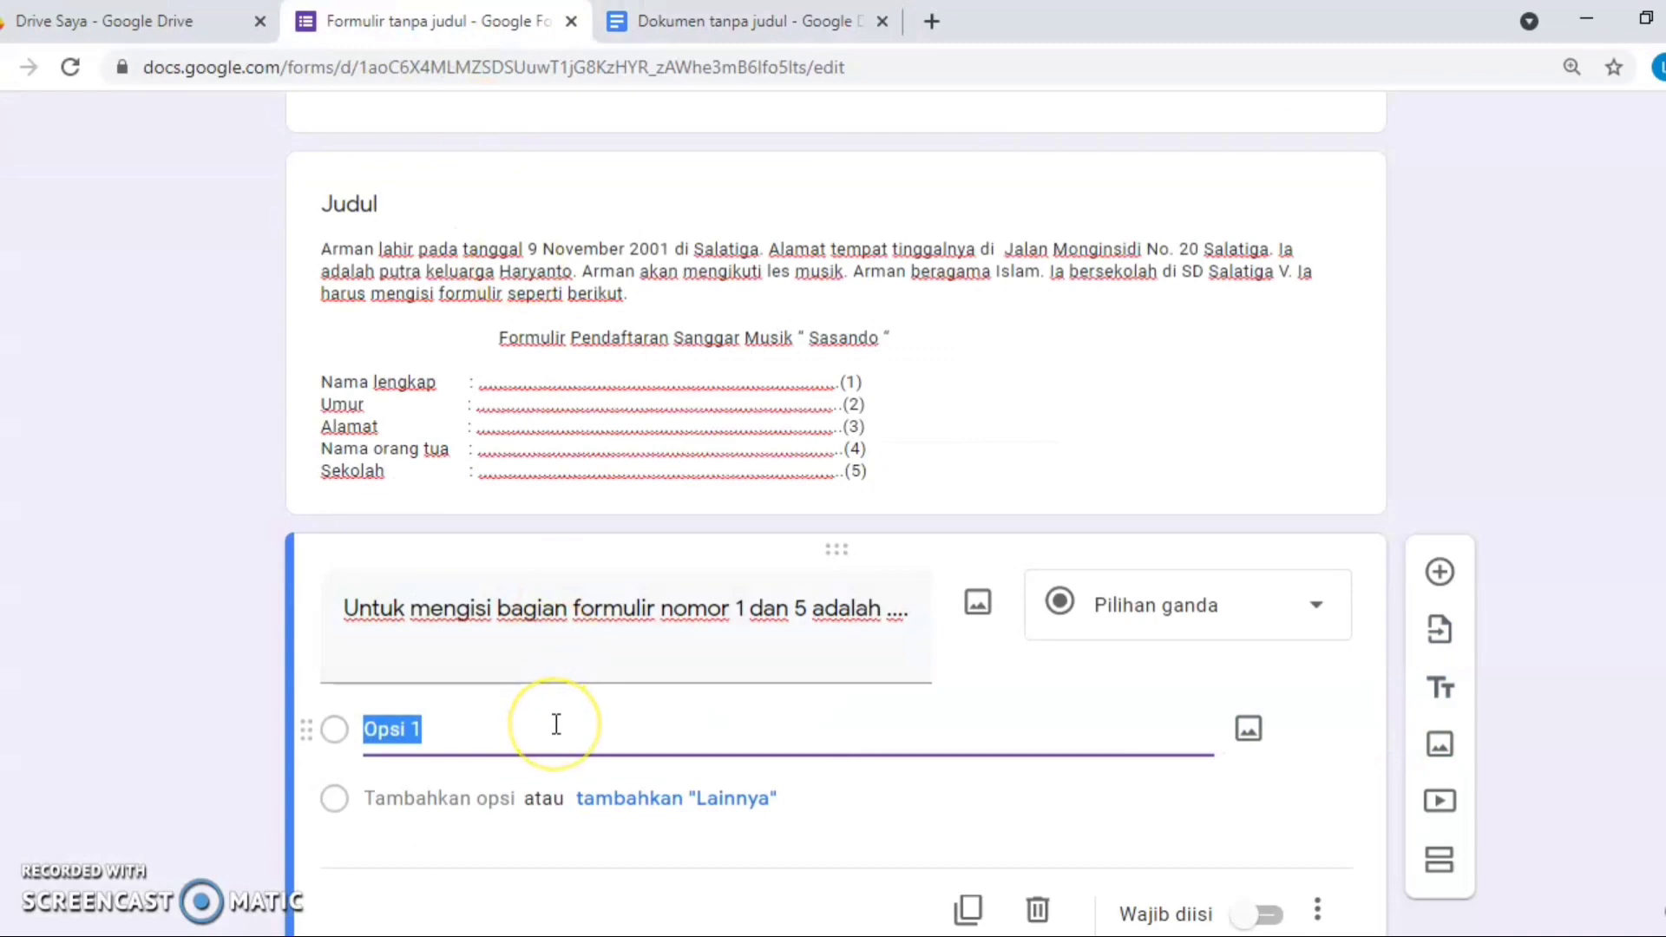
key("ctrl+v")
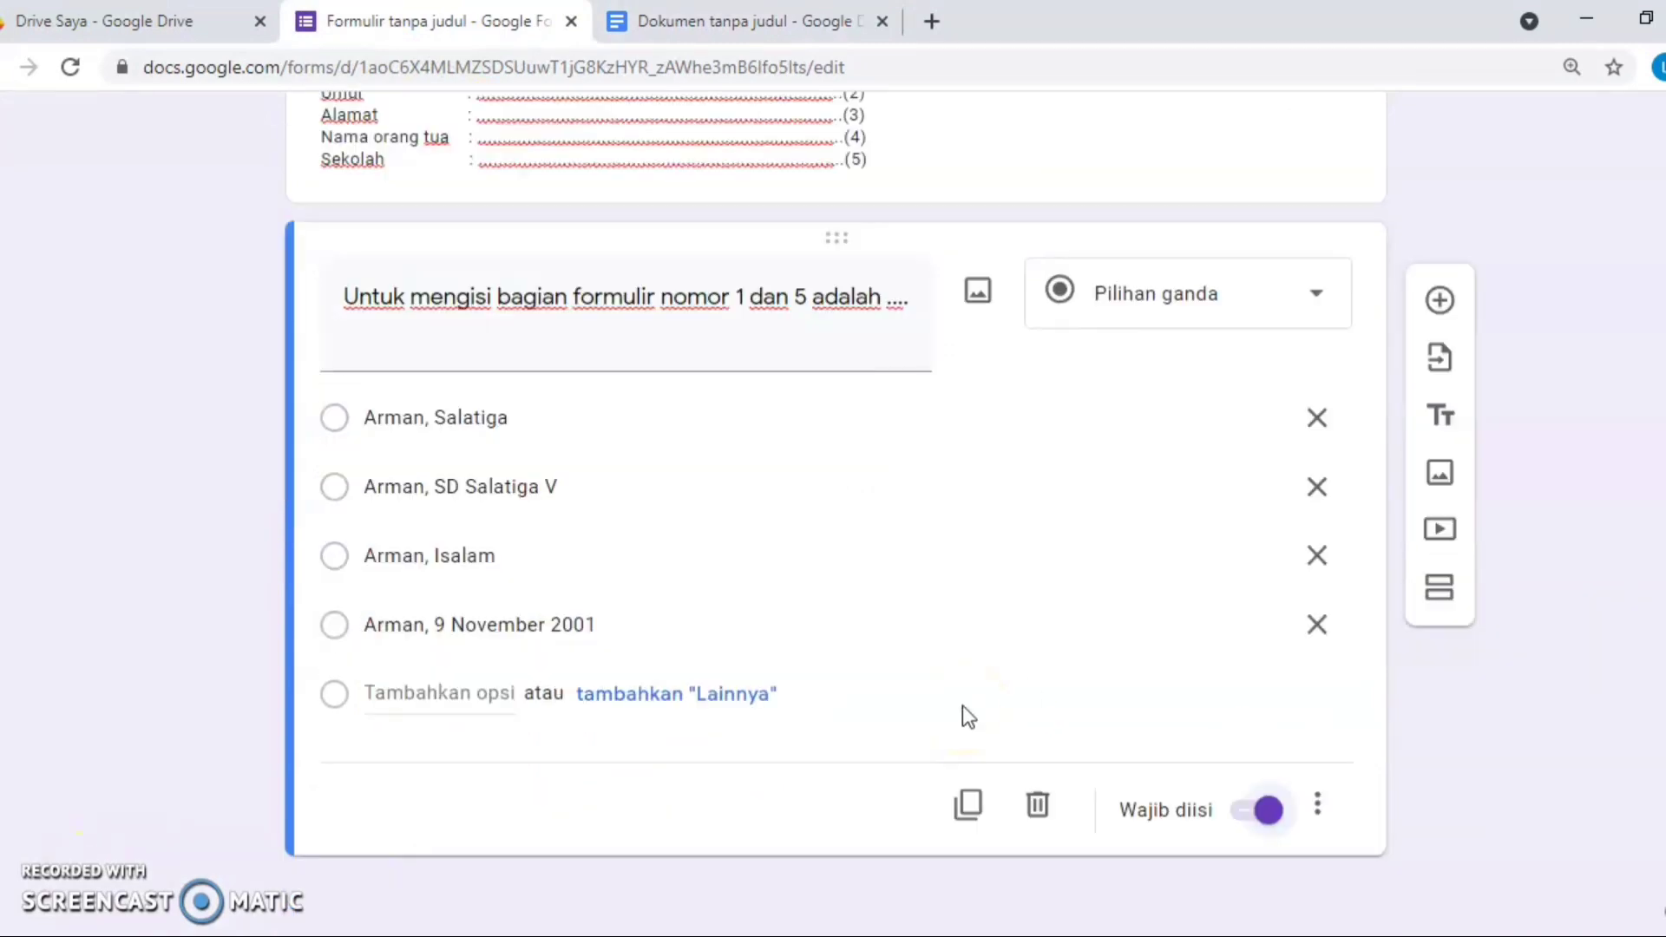
left_click(880, 690)
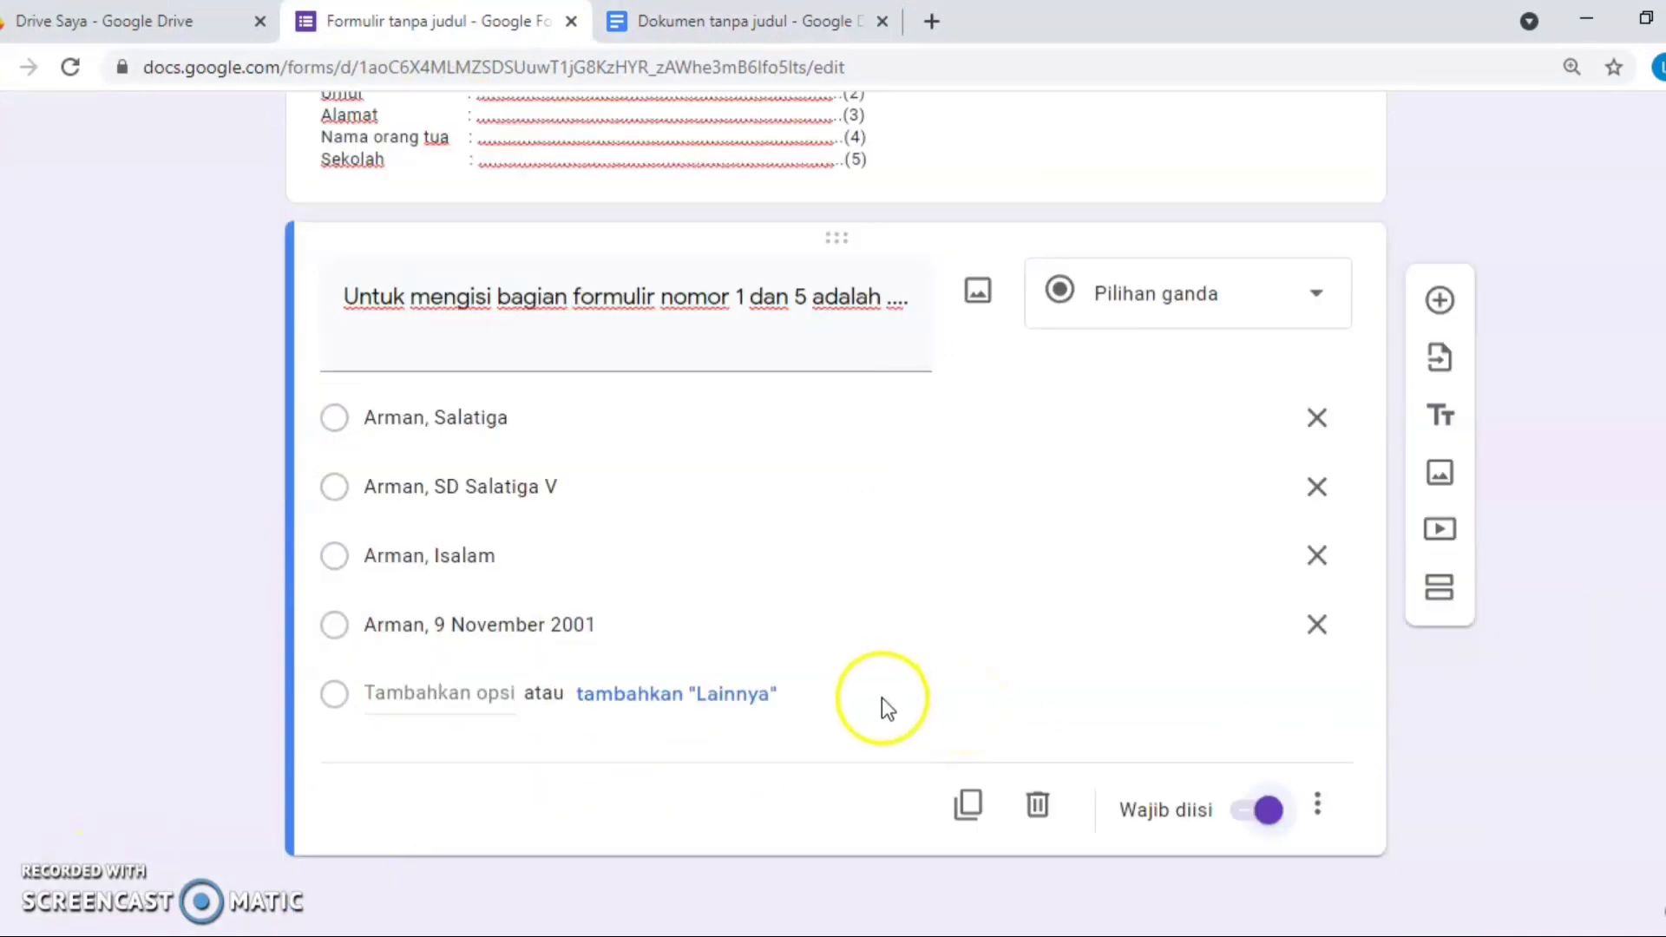
left_click(727, 701)
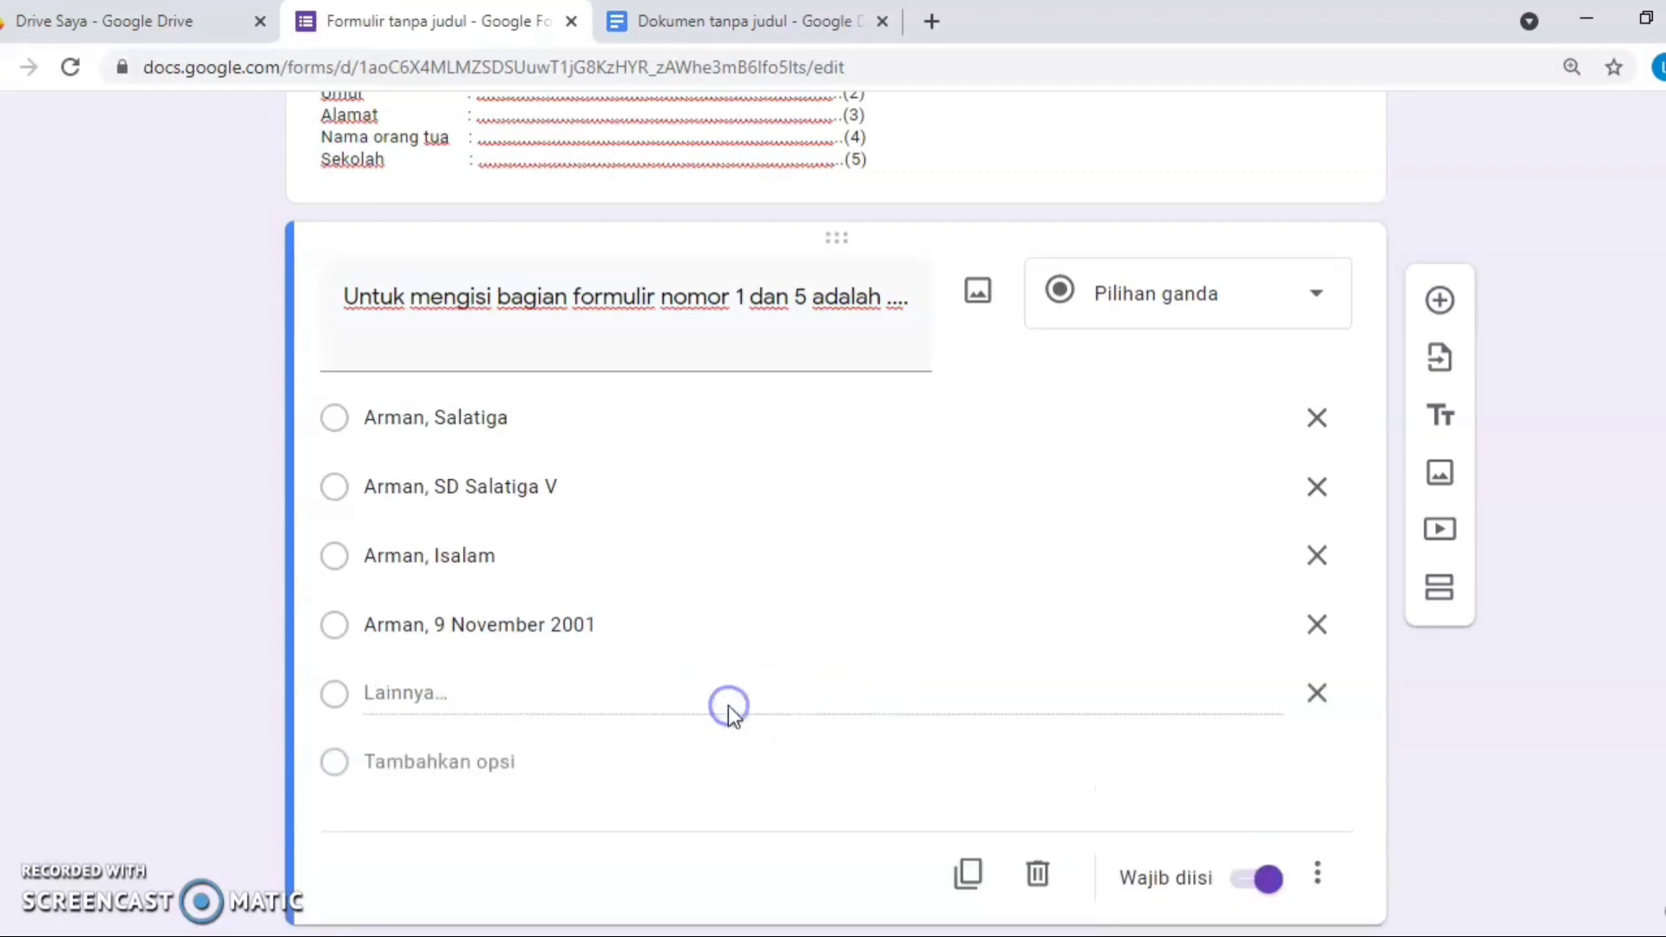
- Add a new section after section 4 and title it "Bacalah surat undangan di bawah ini!", copied from the Google Docs document
left_click(1441, 594)
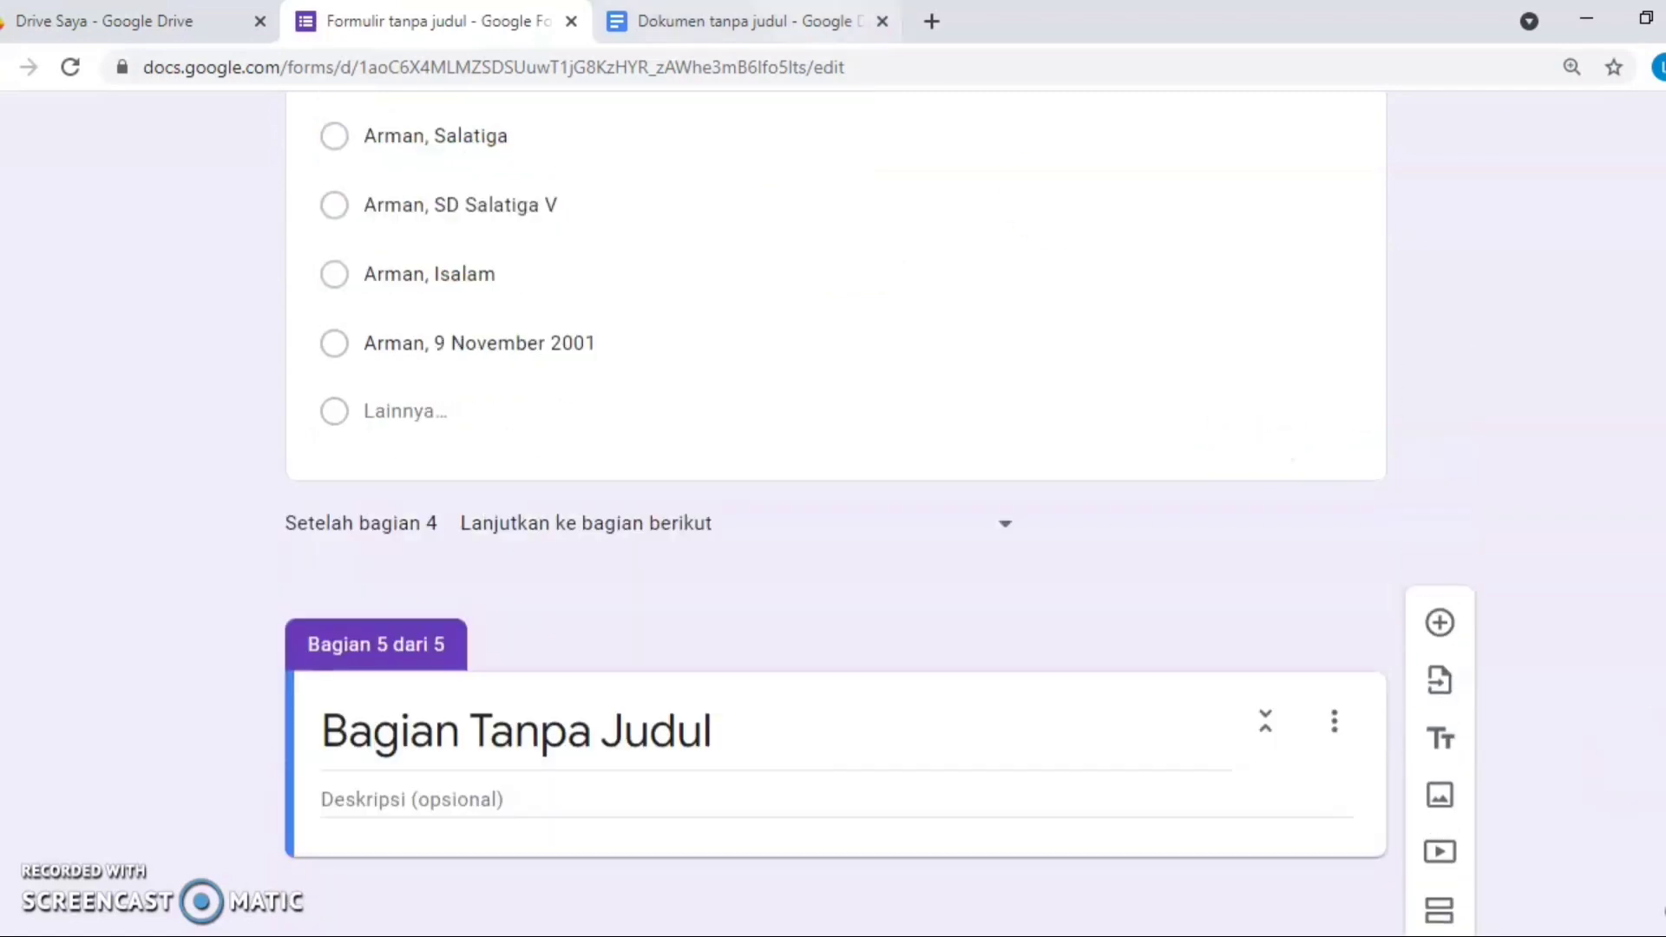
key("ctrl+Tab")
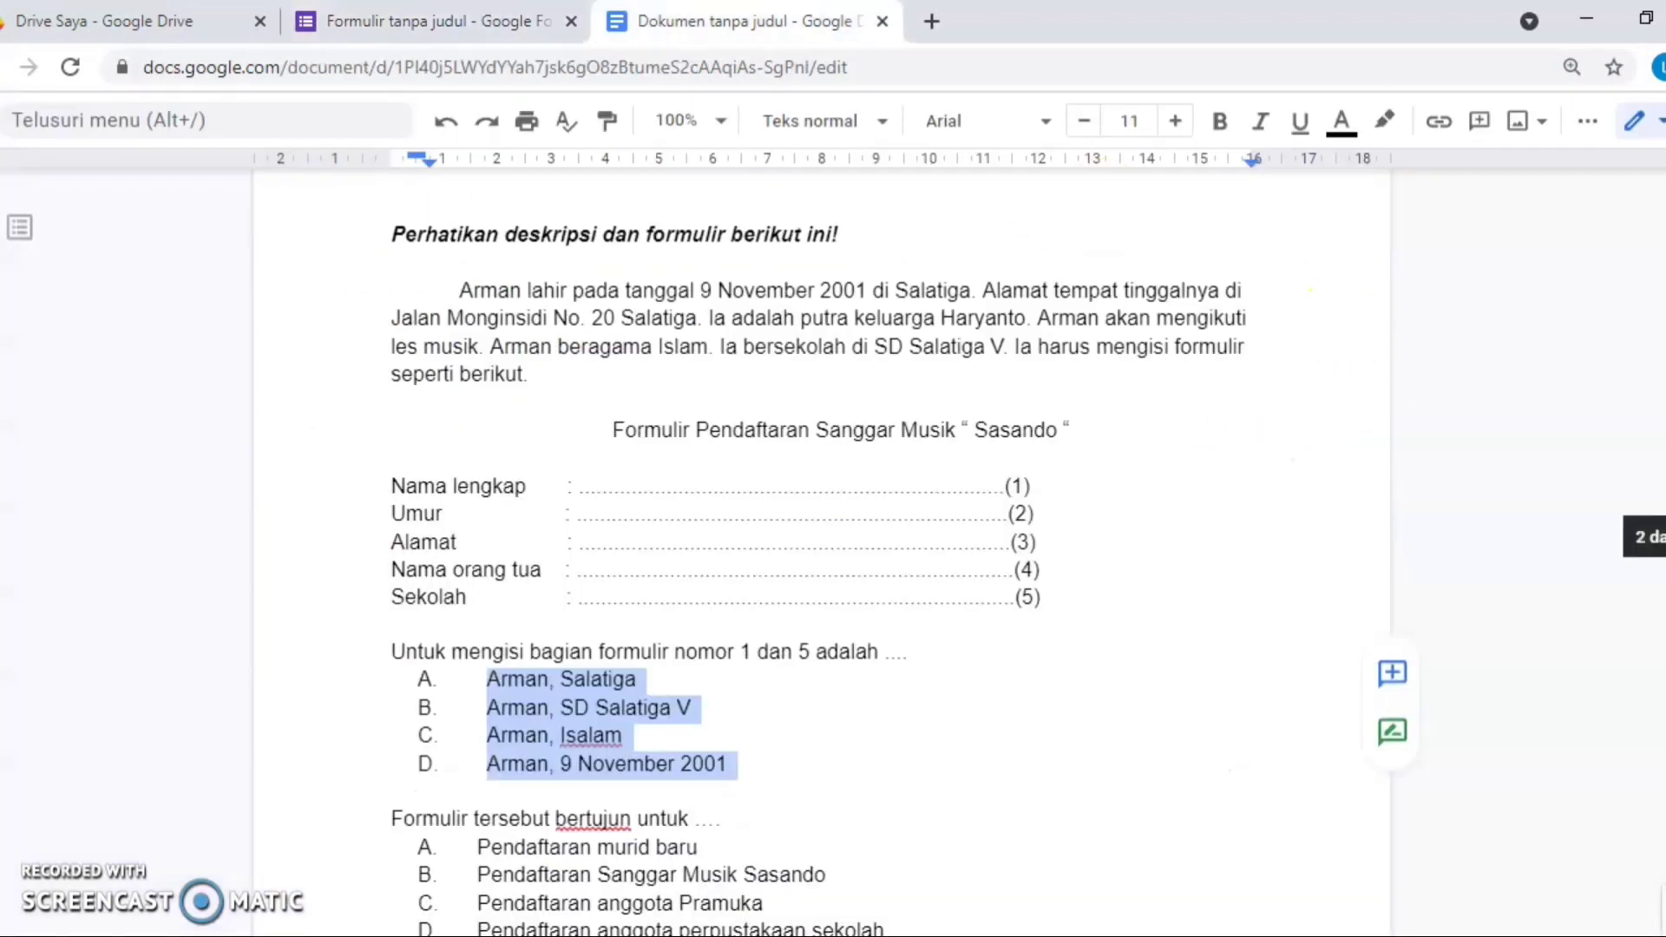
scroll(821, 552, "down", 12)
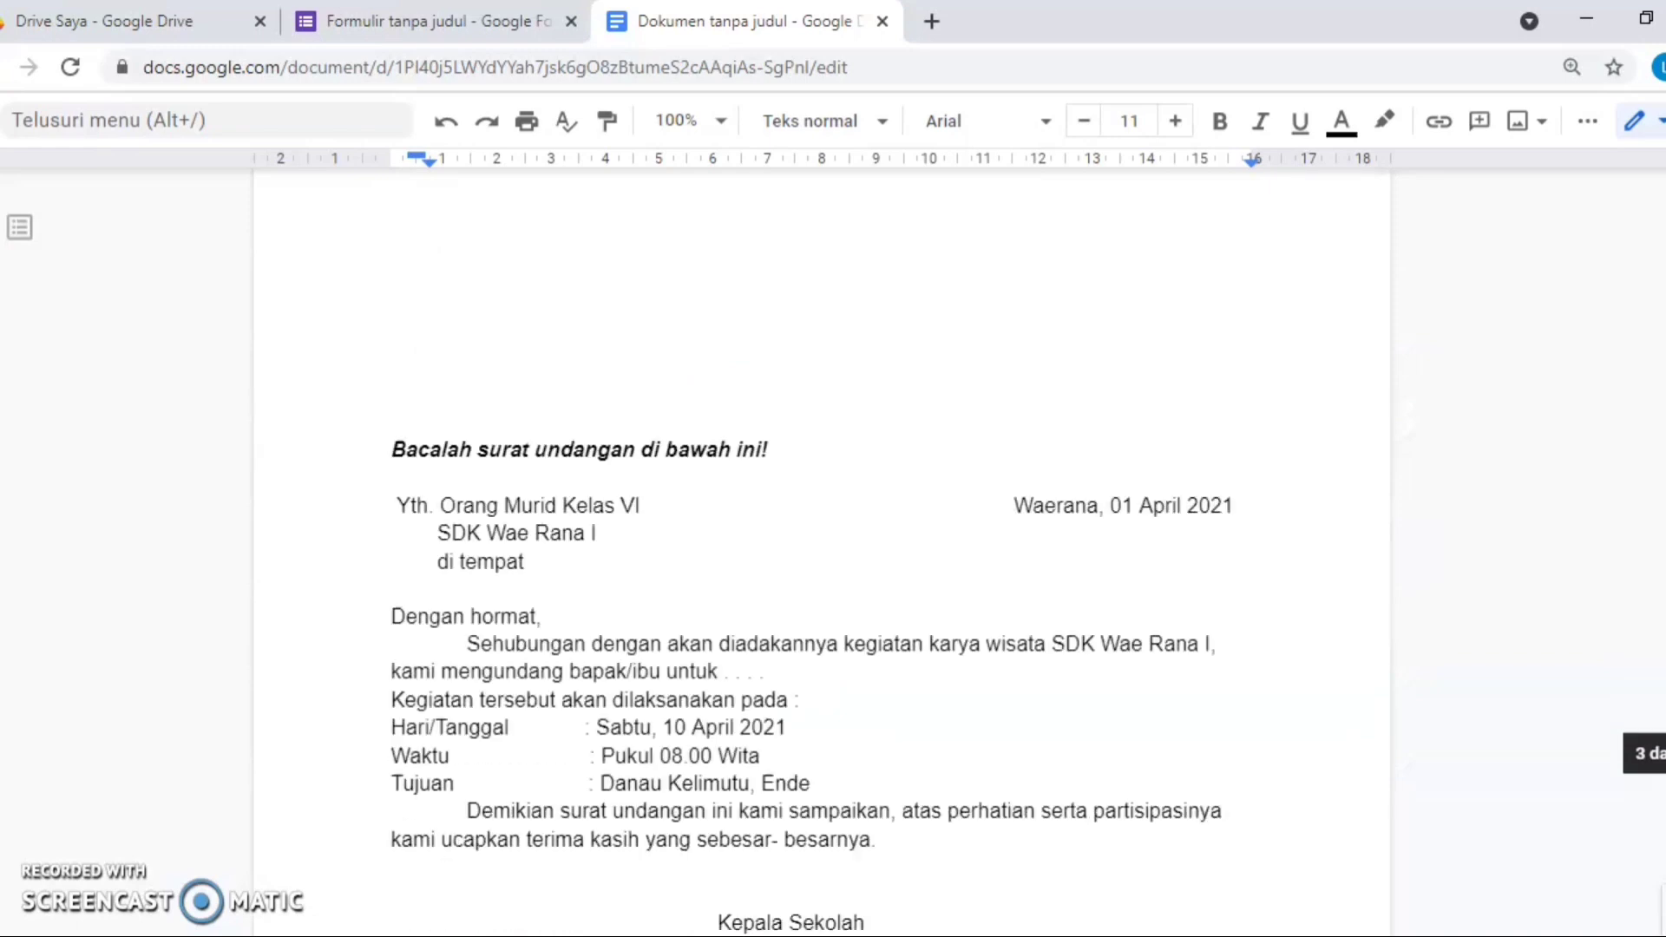
scroll(821, 552, "down", 3)
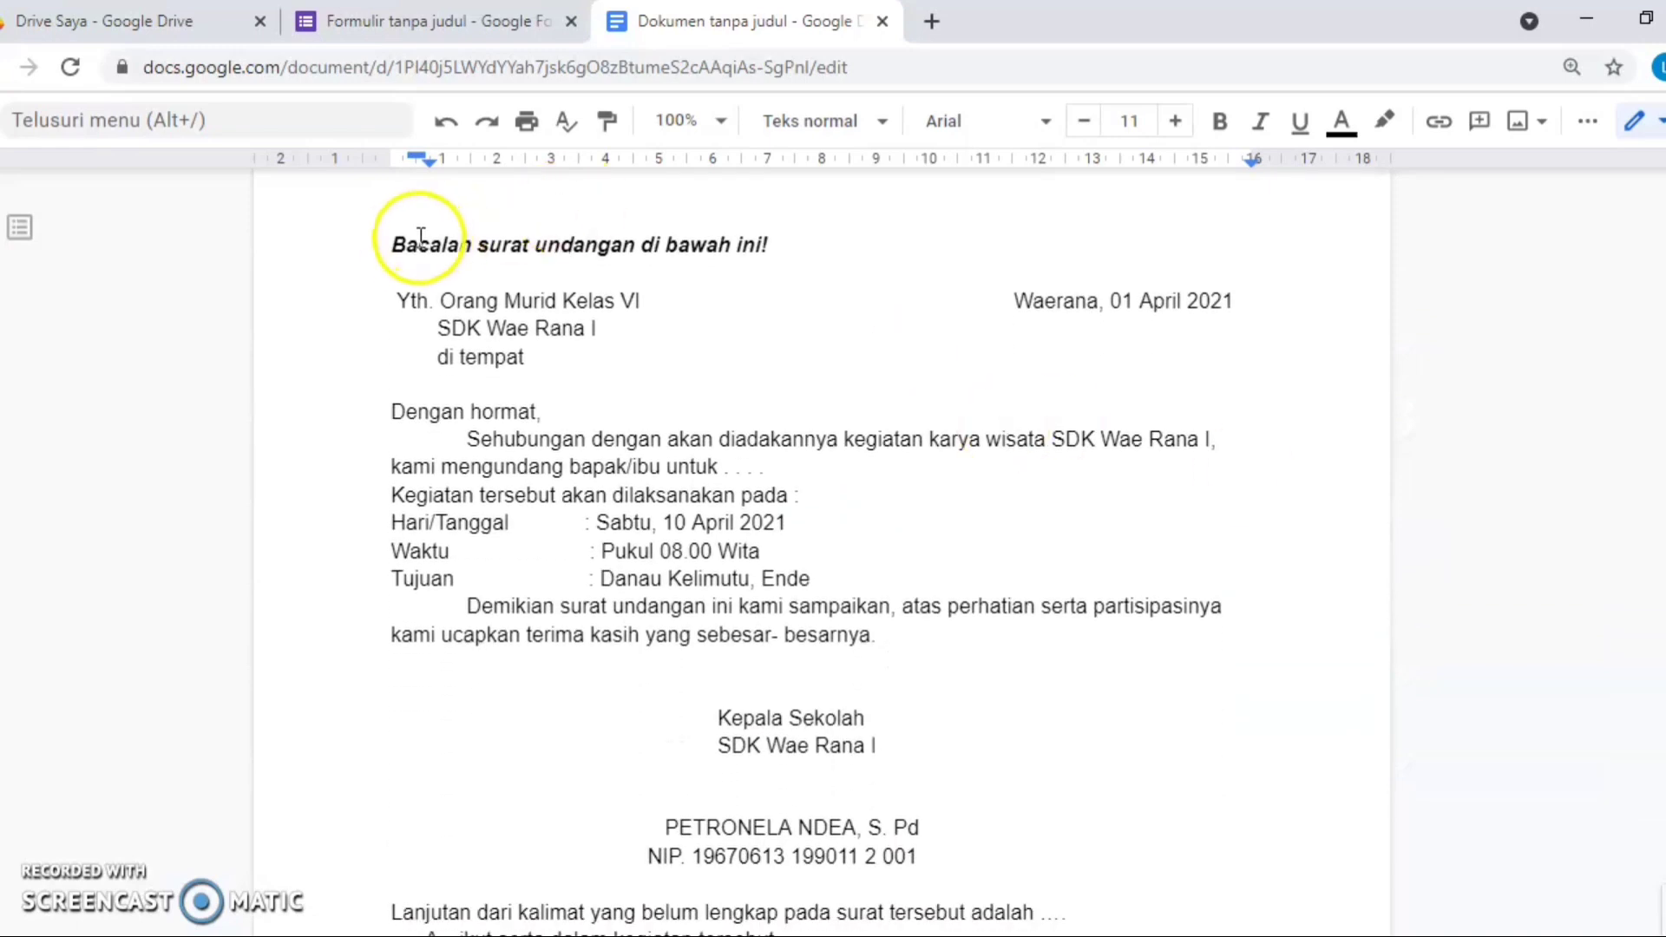
left_click_drag(421, 236, 814, 246)
key("ctrl+c")
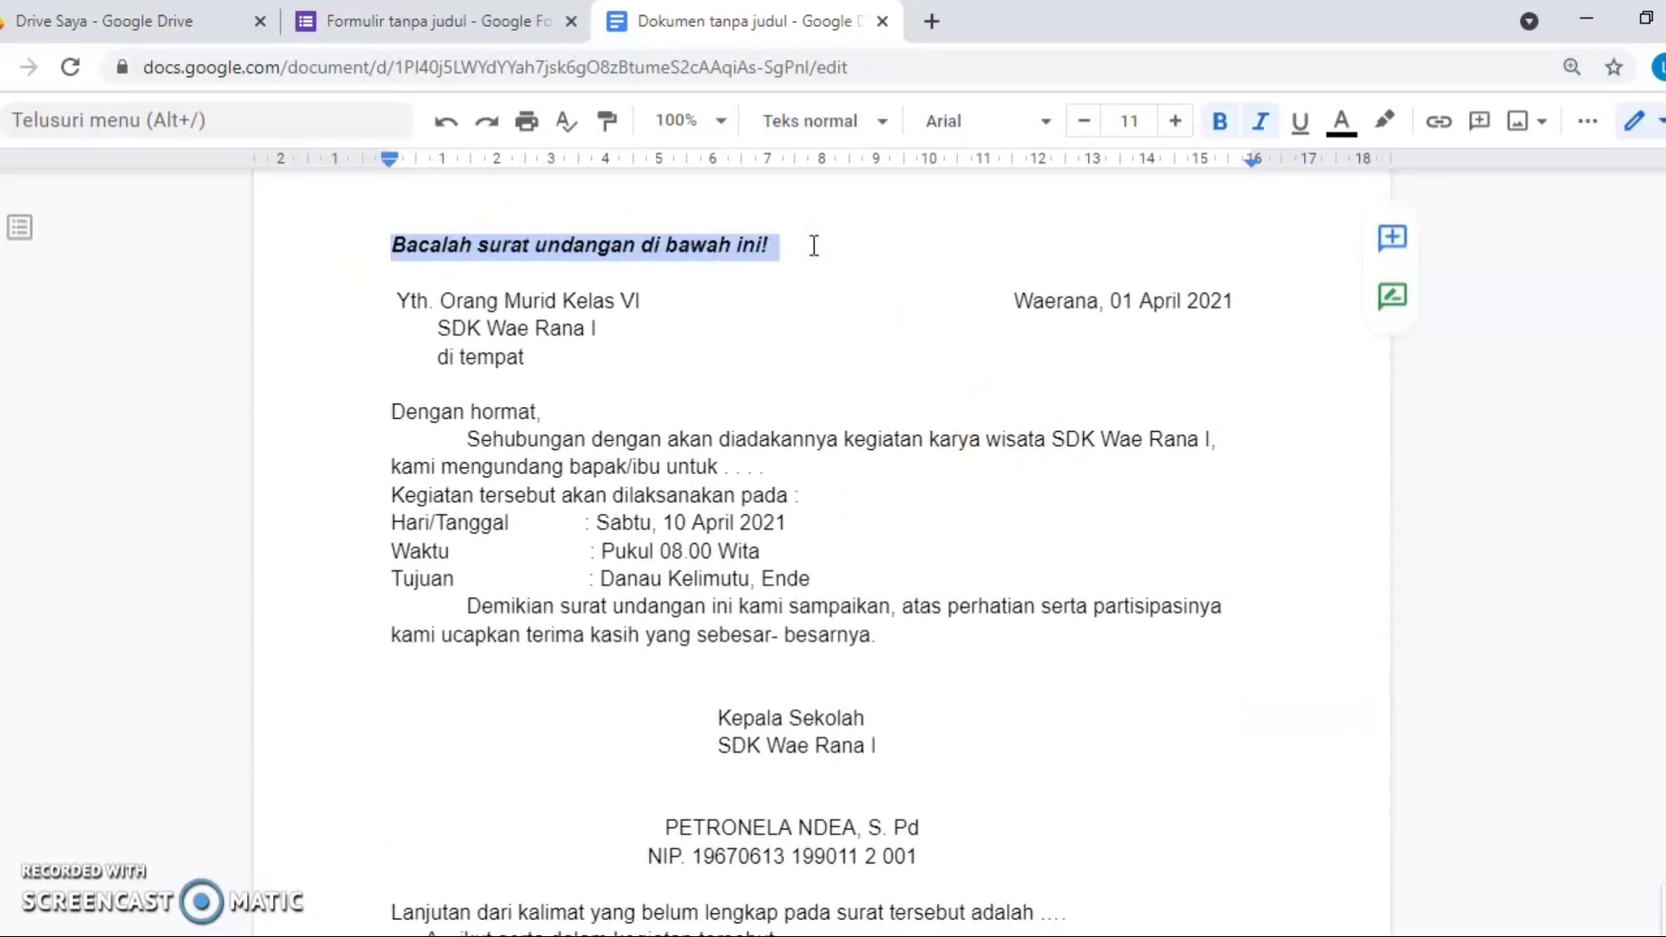
left_click(425, 21)
triple_click(662, 732)
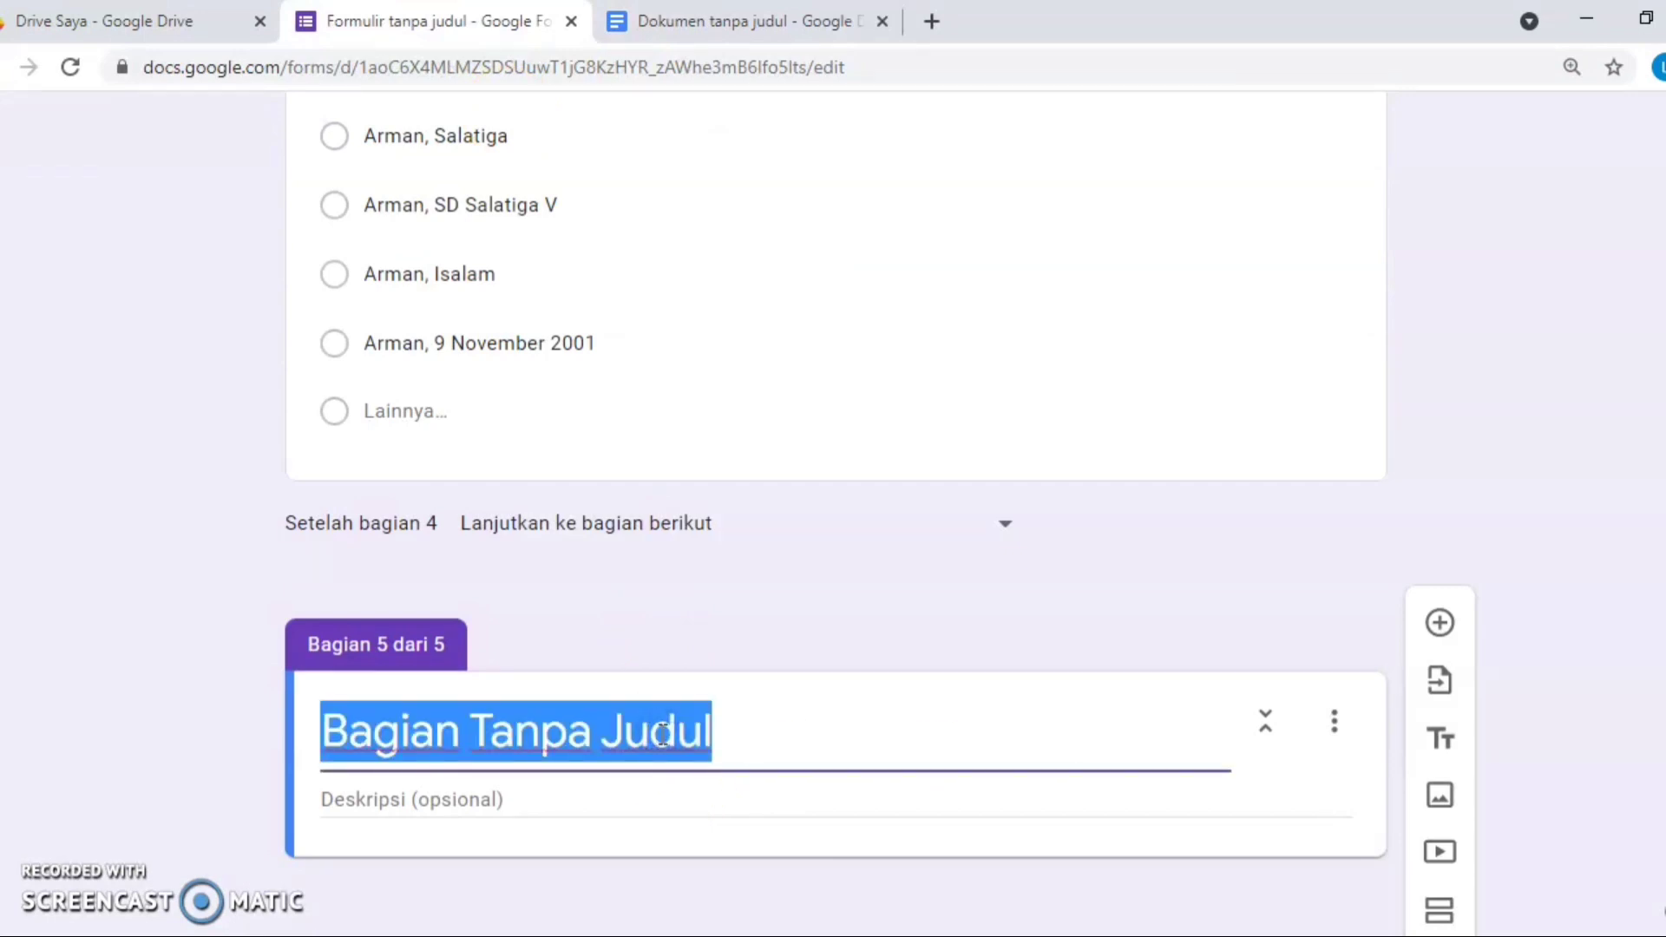
key("ctrl+v")
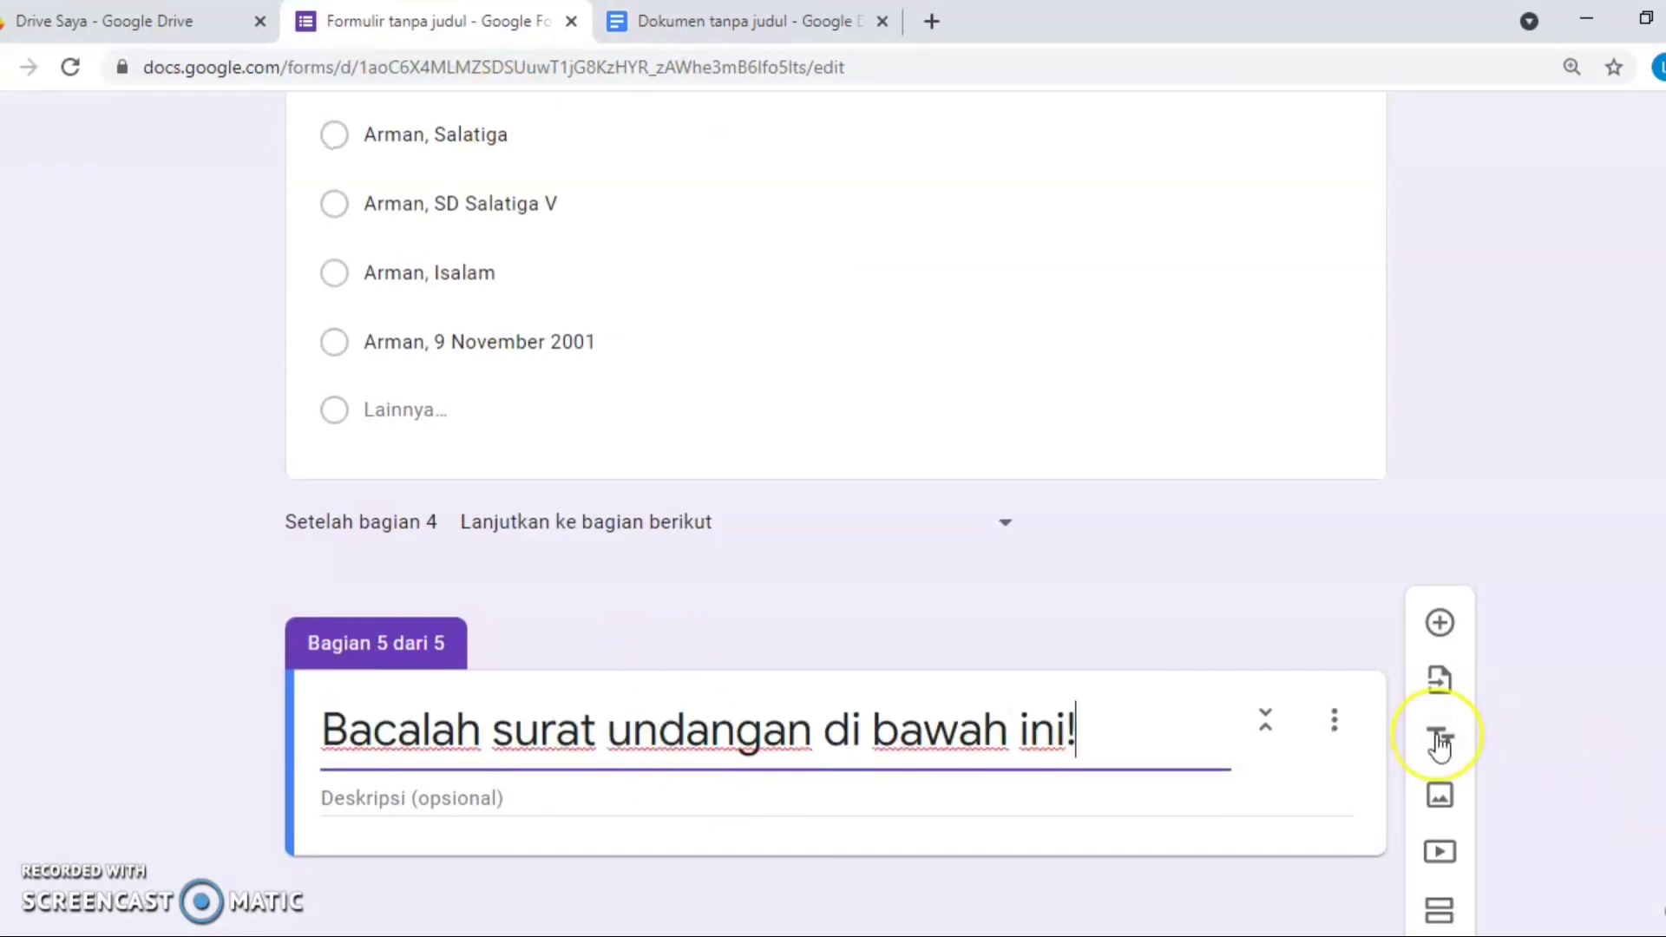
- Add a title-and-description block to section 5, clear its title, and fill its description with the full invitation letter from the document
left_click(1440, 738)
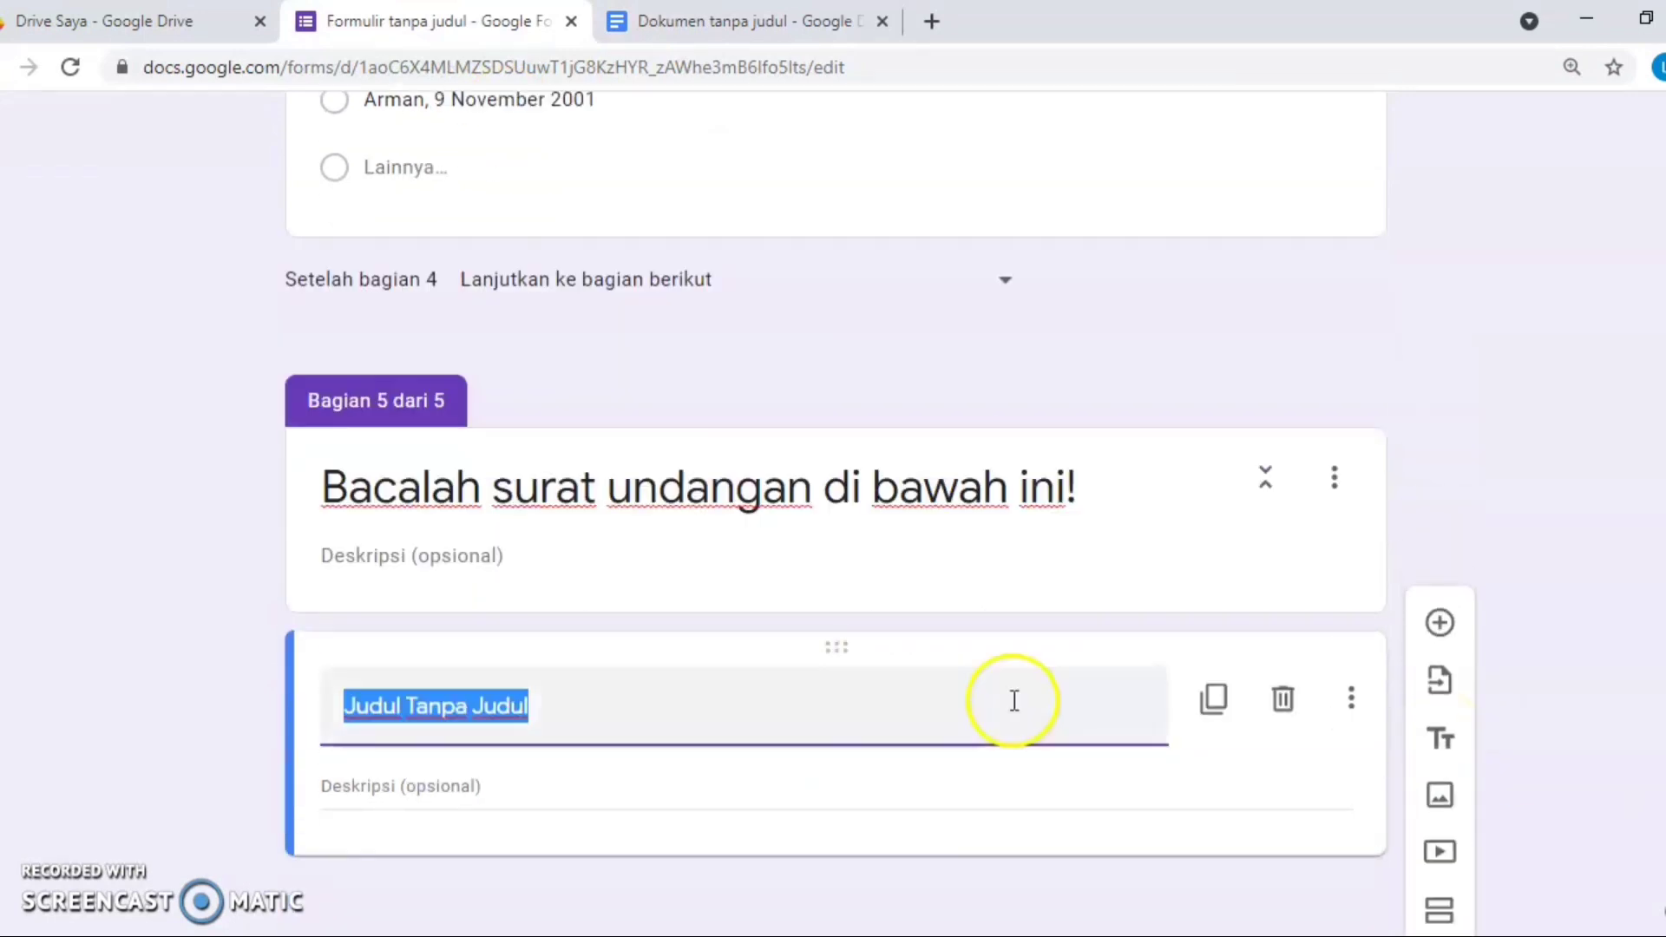
key("BackSpace")
left_click(716, 802)
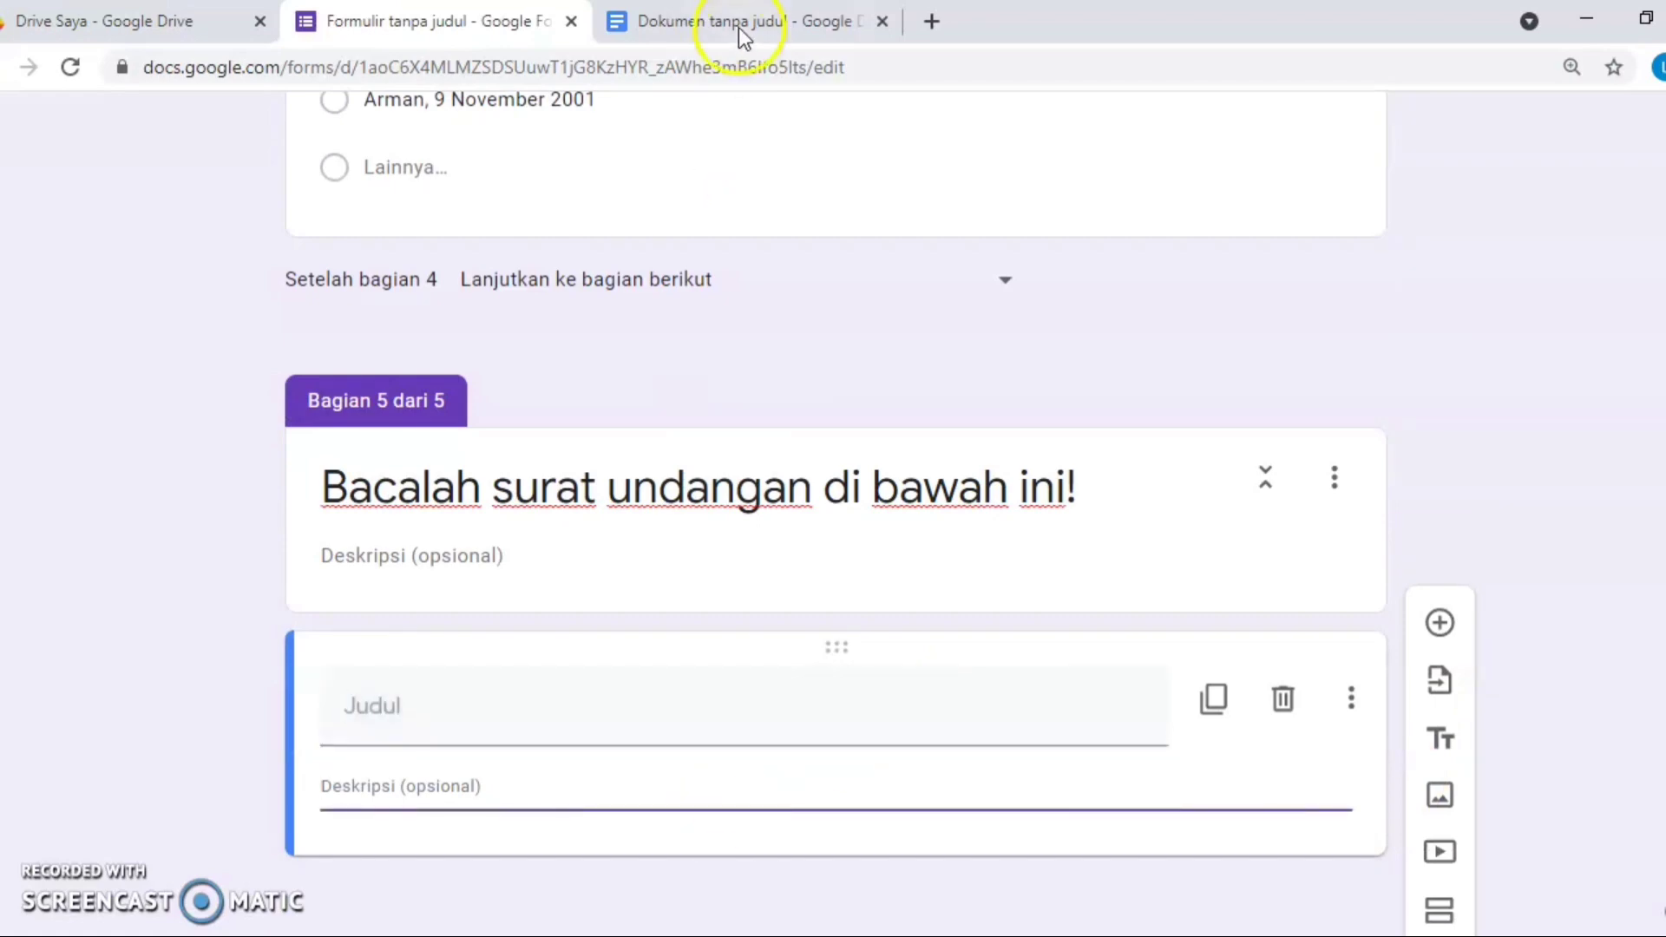
left_click(737, 24)
left_click(402, 289)
left_click_drag(402, 289, 957, 850)
key("ctrl+c")
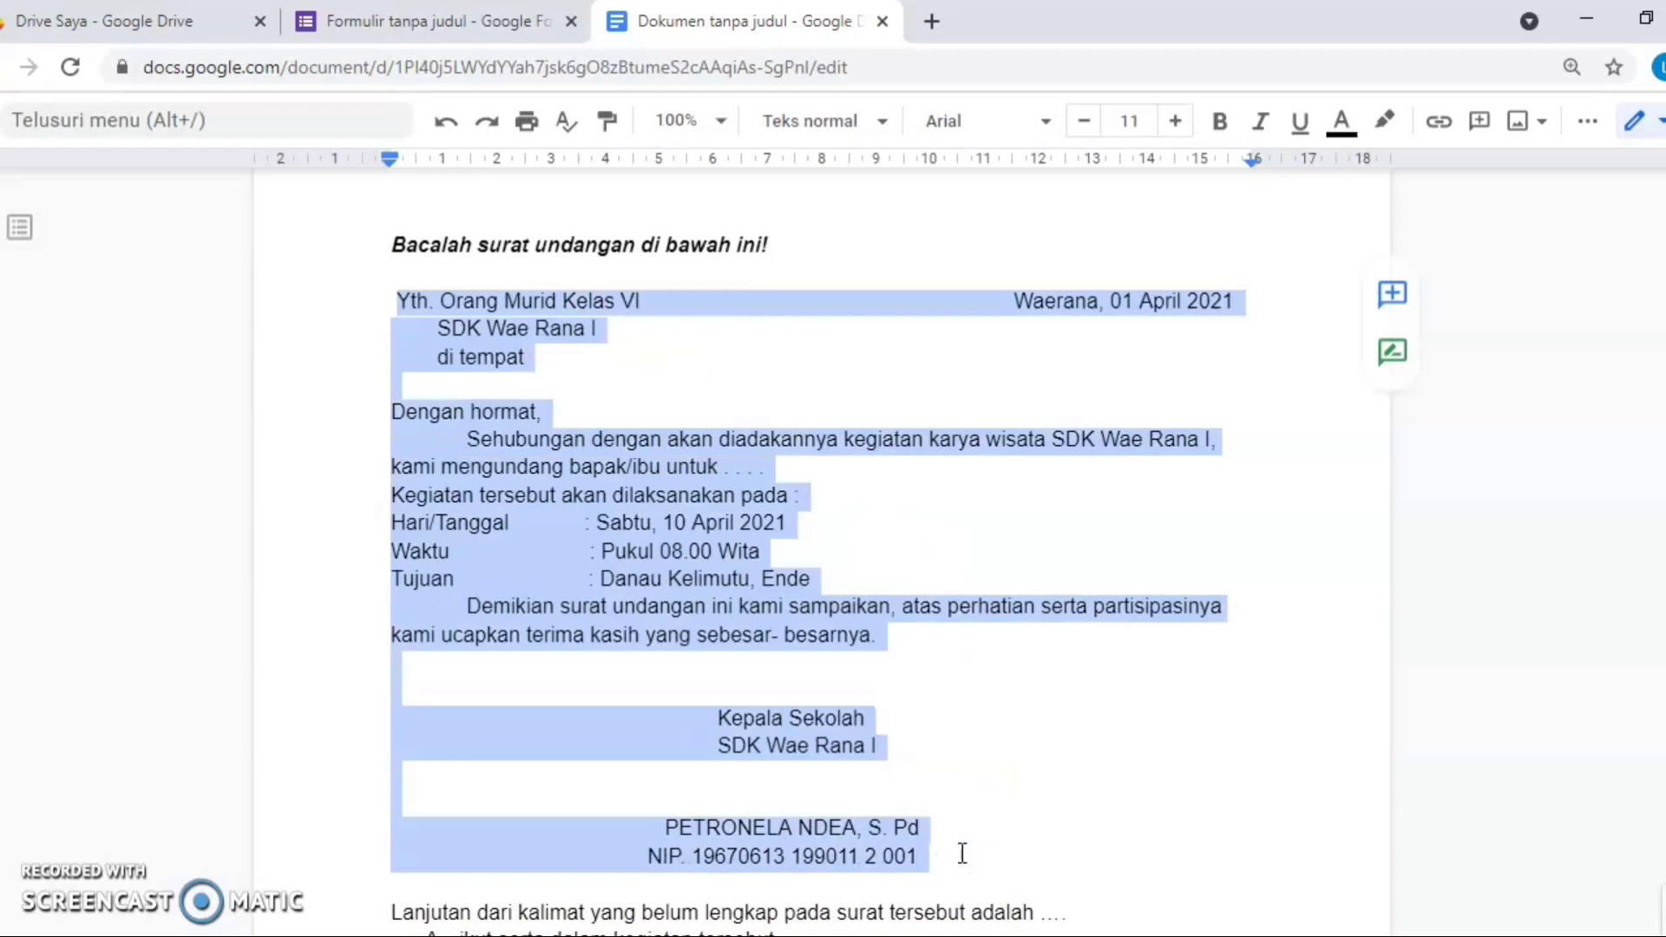
left_click(438, 21)
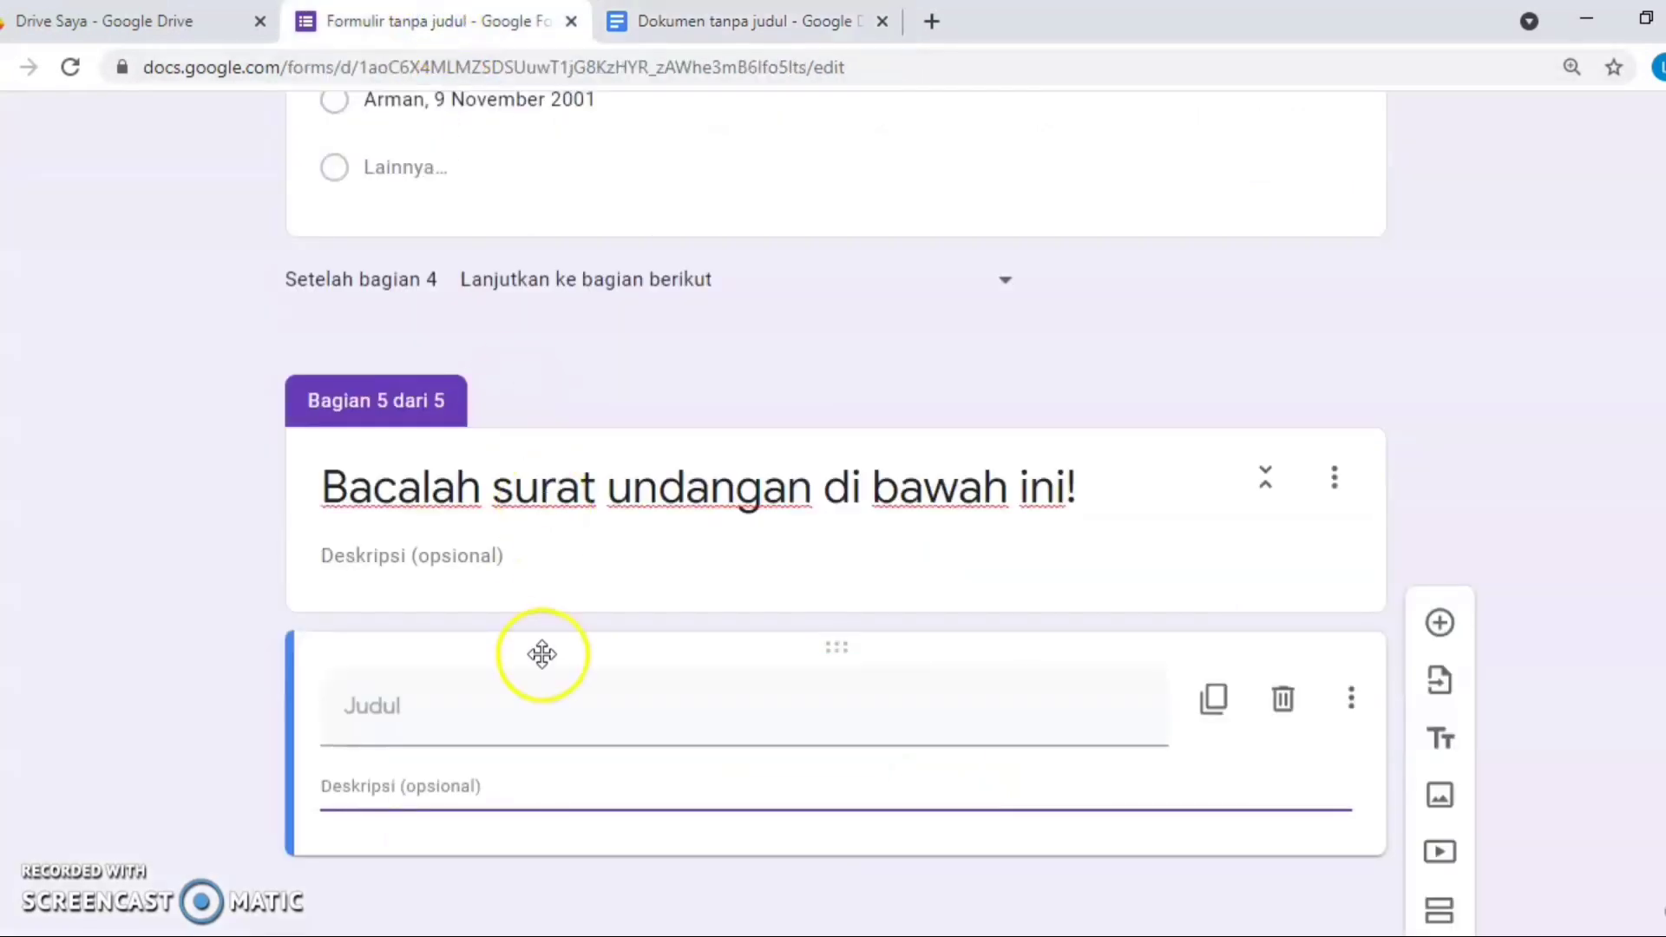
left_click(544, 780)
key("ctrl+v")
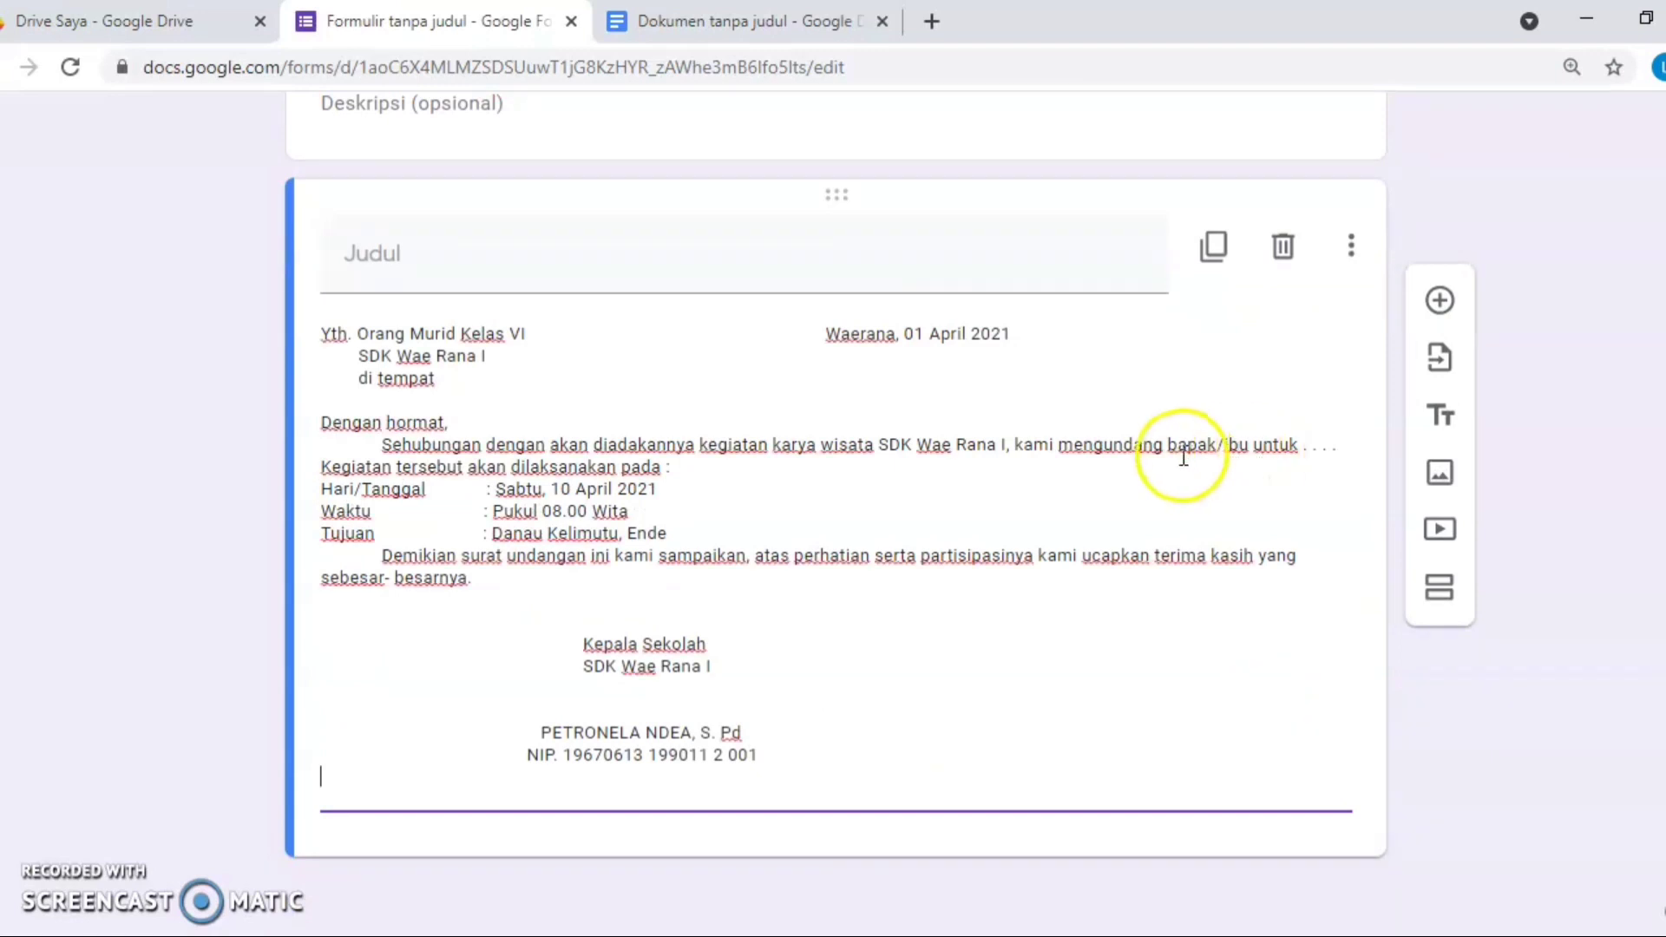
- Break the letter's body lines before "bapak/ibu untuk" and before "terima kasih yang sebesar- besarnya"
left_click(1168, 447)
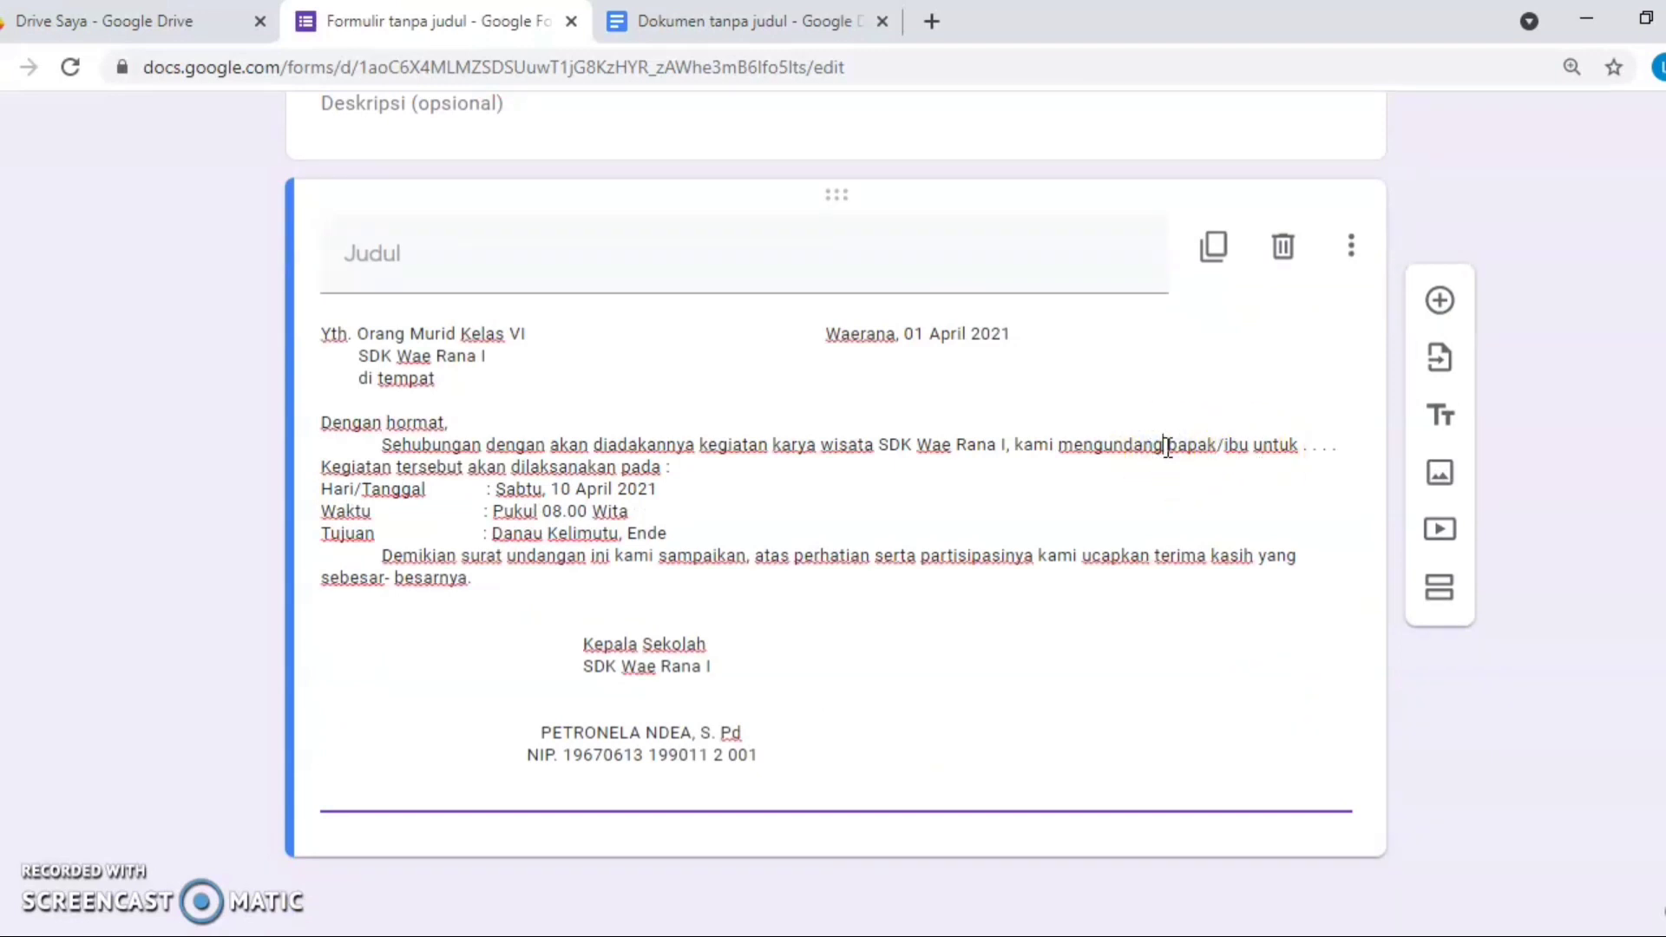
key("Return")
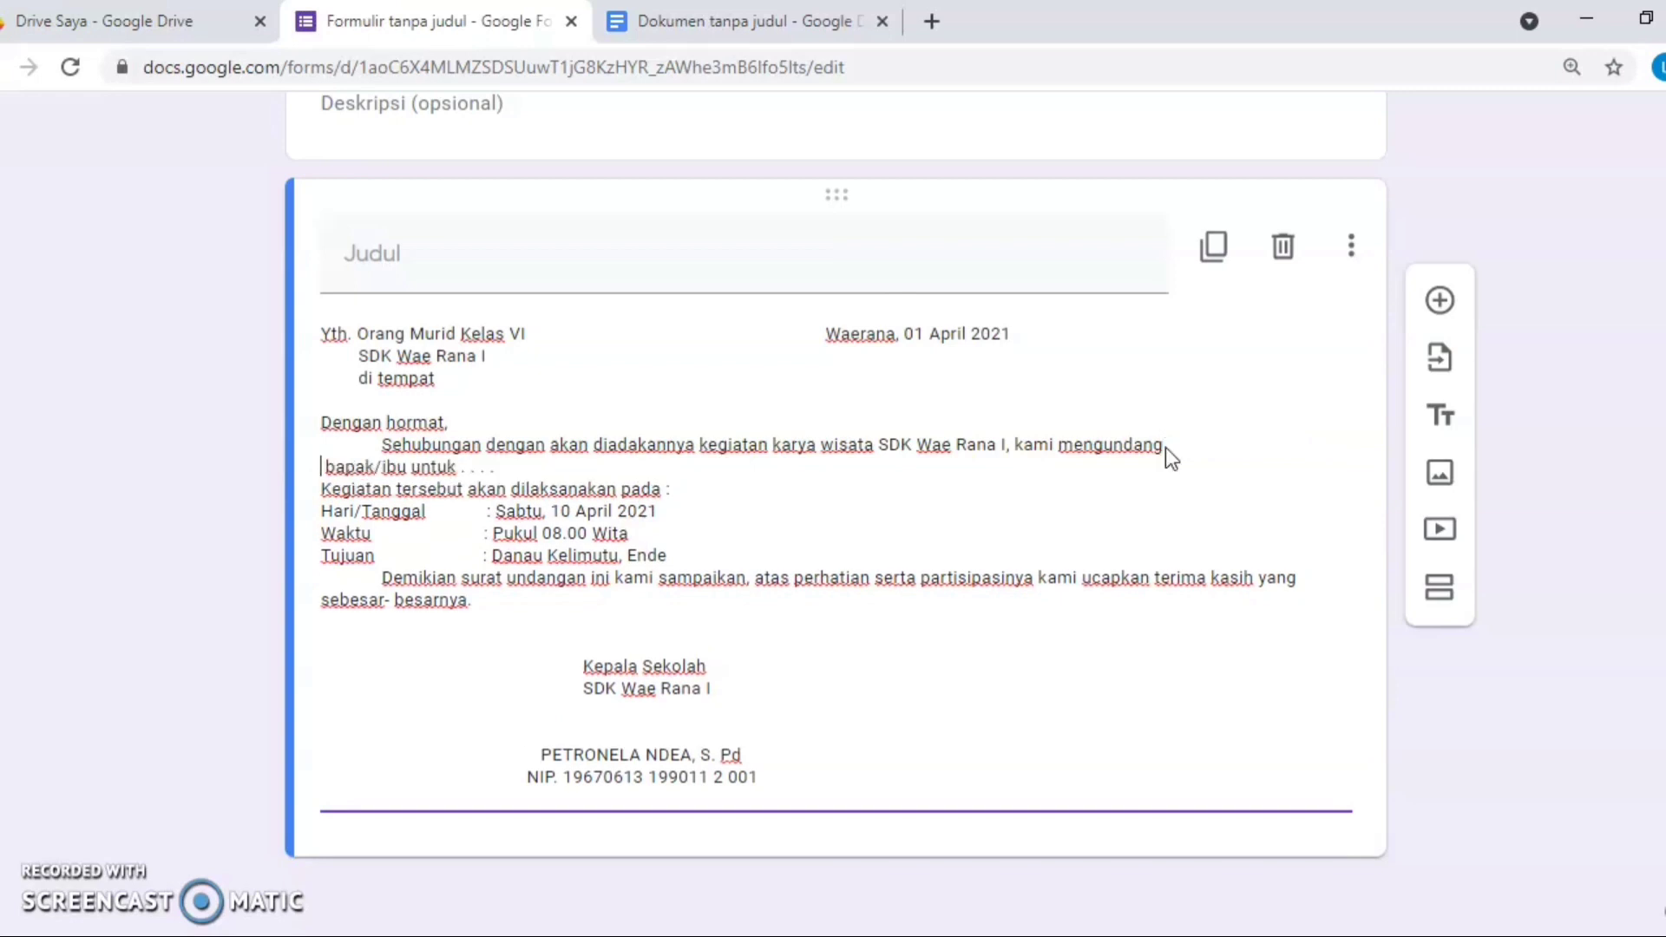
left_click(1156, 580)
key("Return")
- Add spaces before the letter's date and the principal's signature lines to shift them further right and align them
left_click(823, 337)
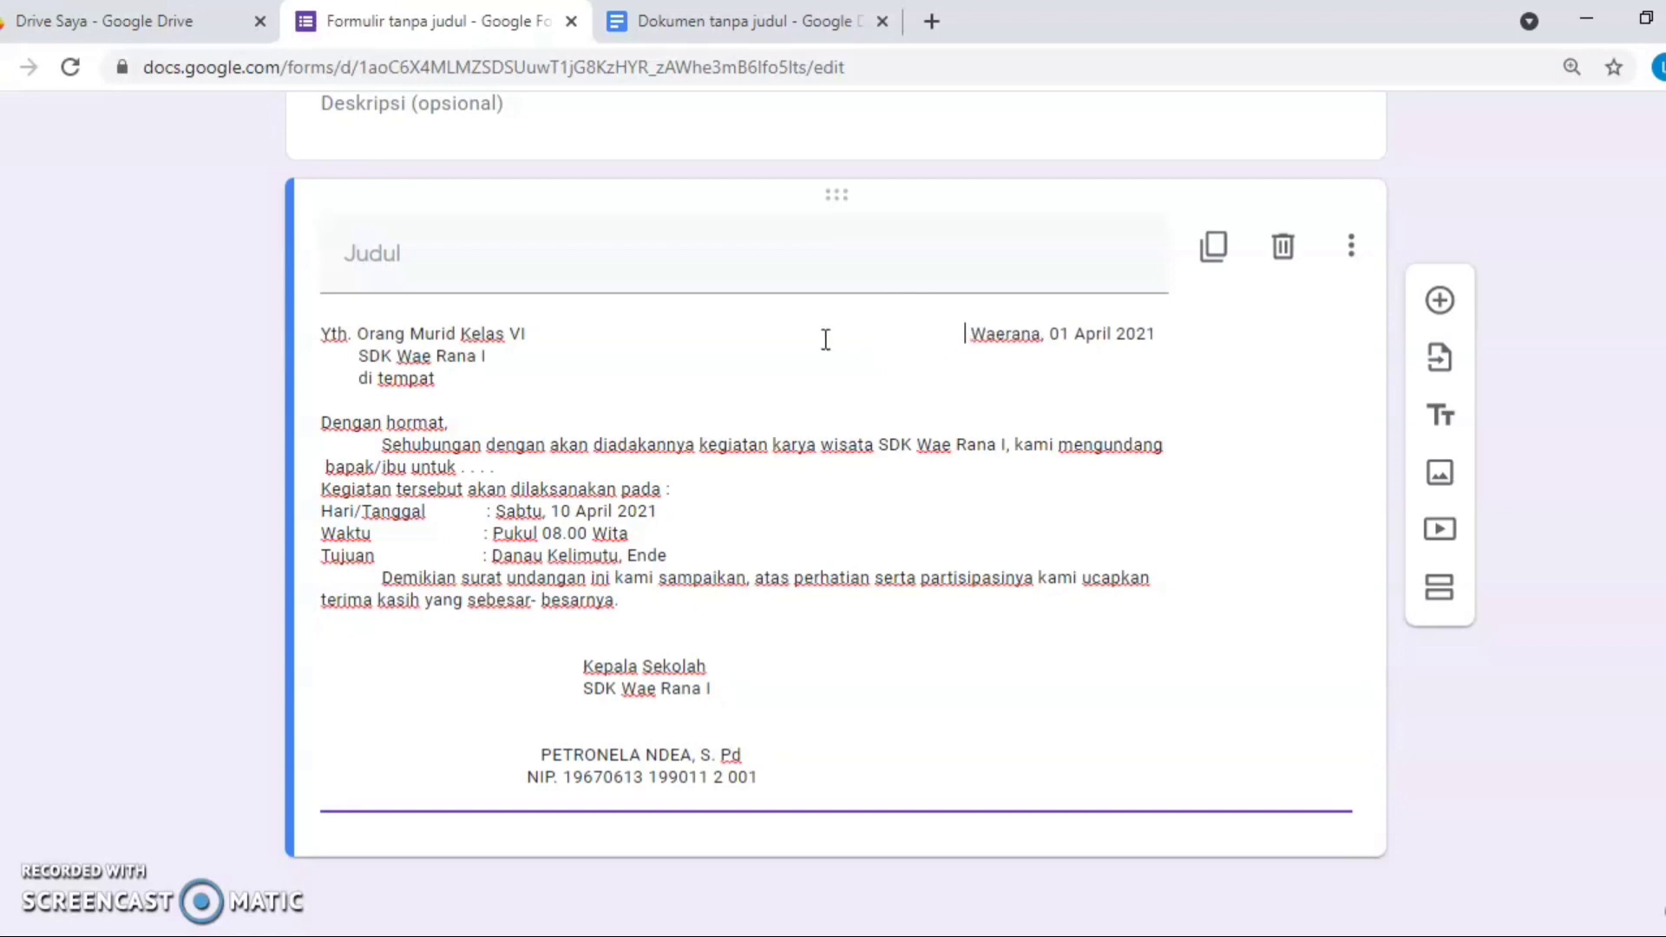
left_click(827, 570)
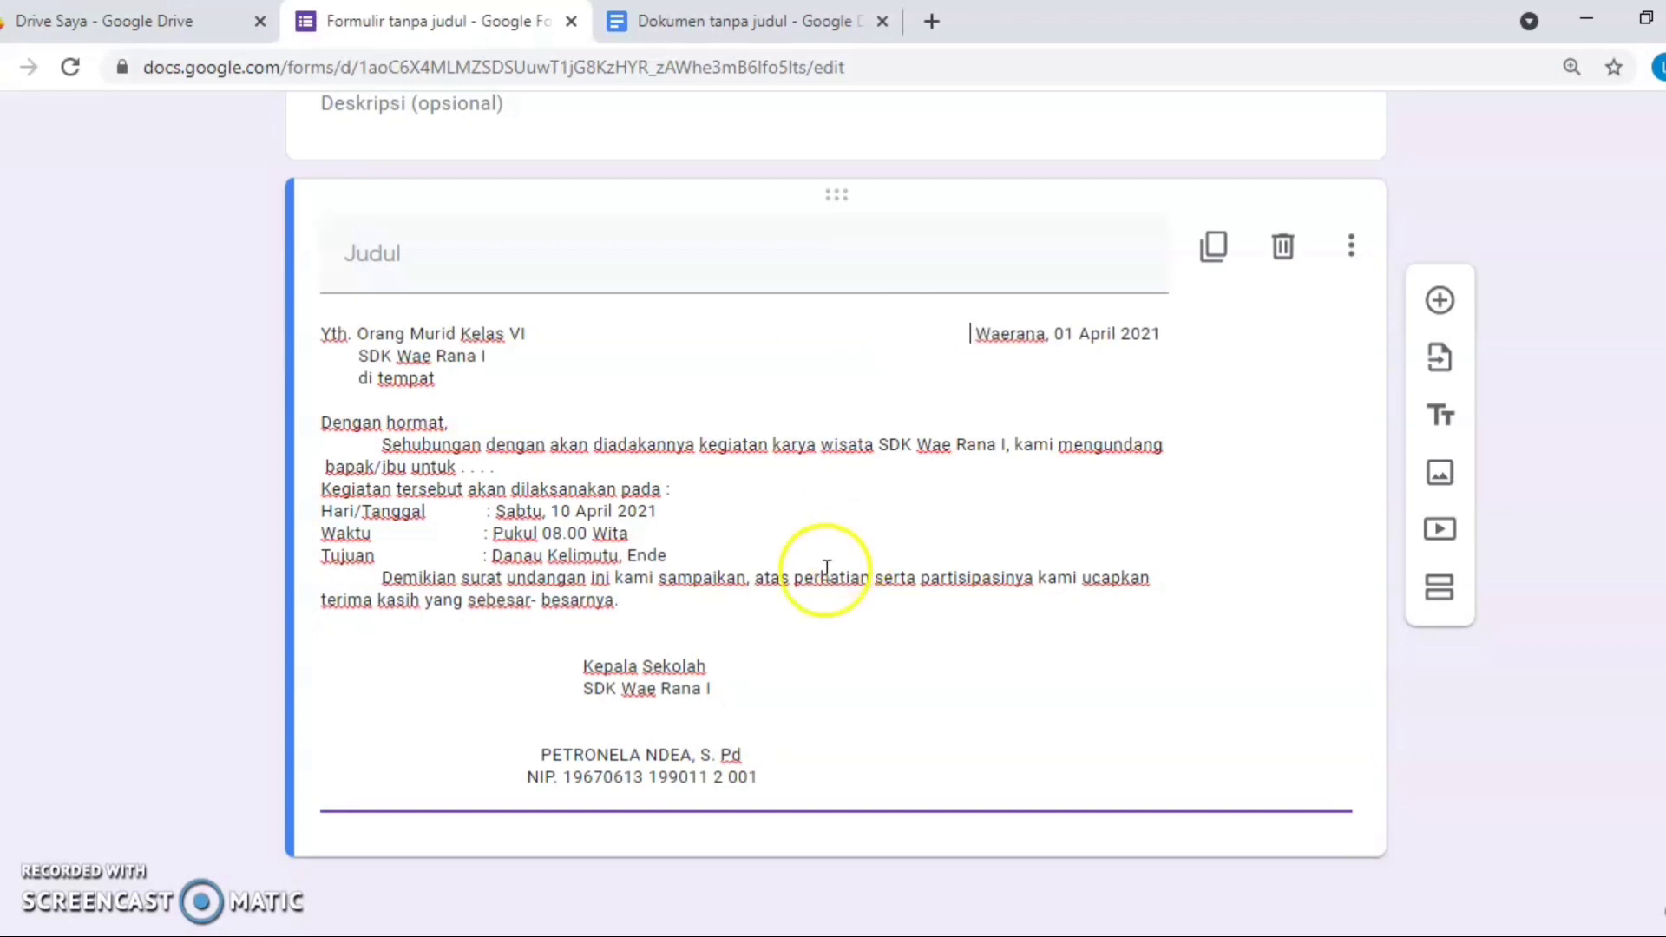
left_click(577, 660)
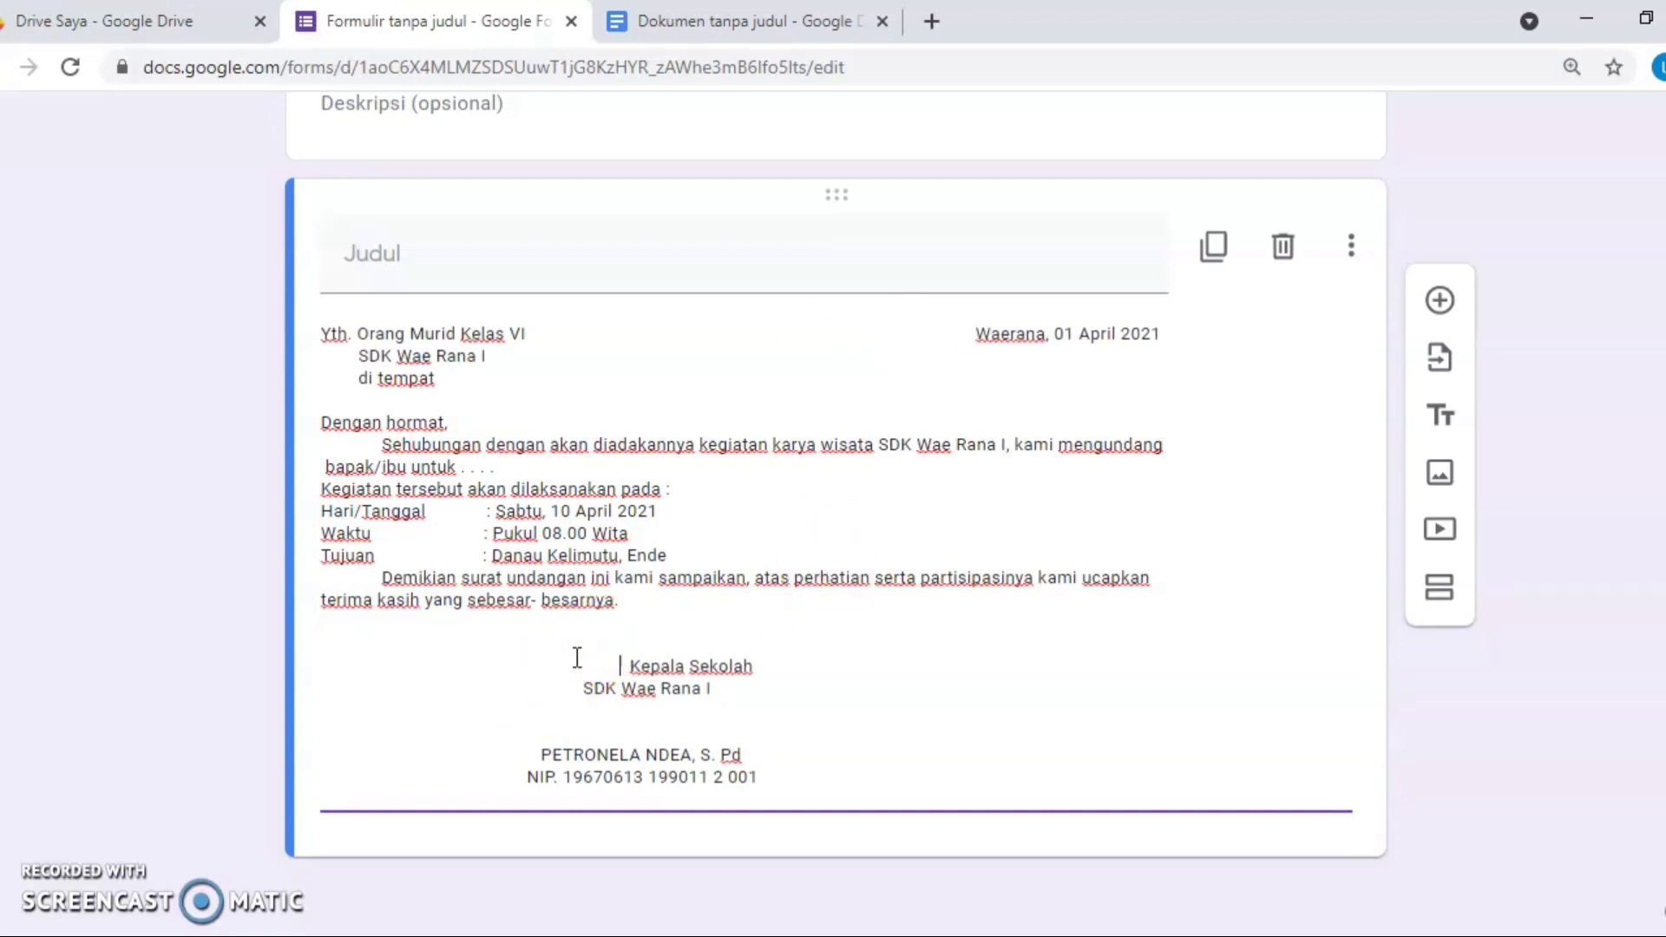
left_click(583, 687)
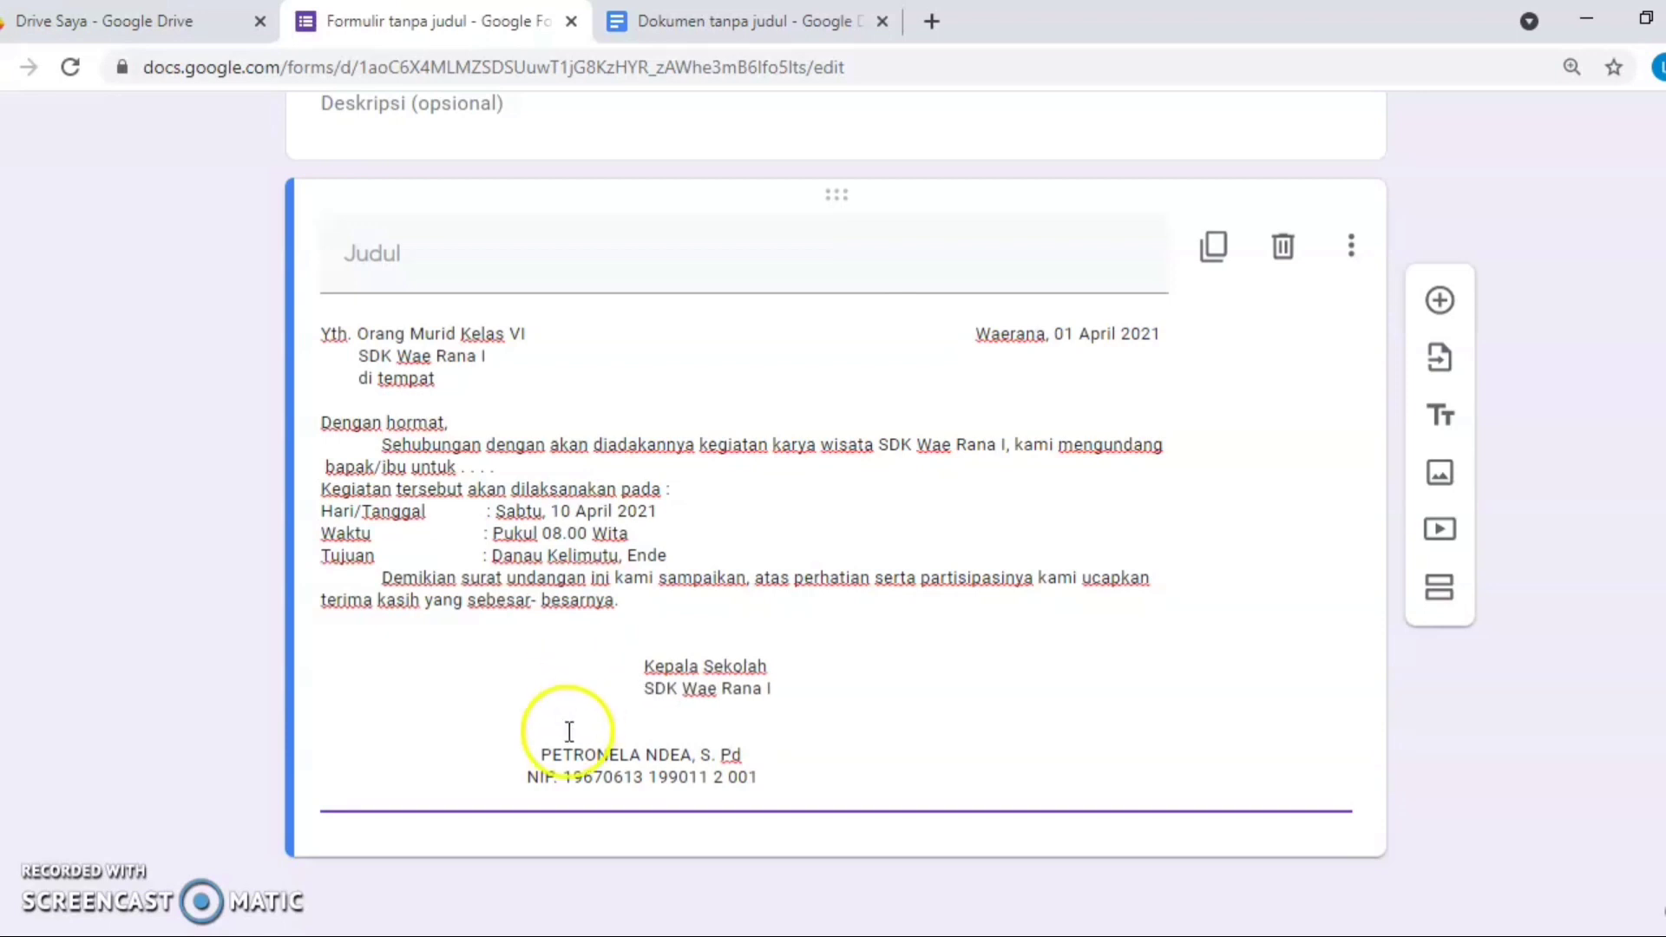
left_click(540, 755)
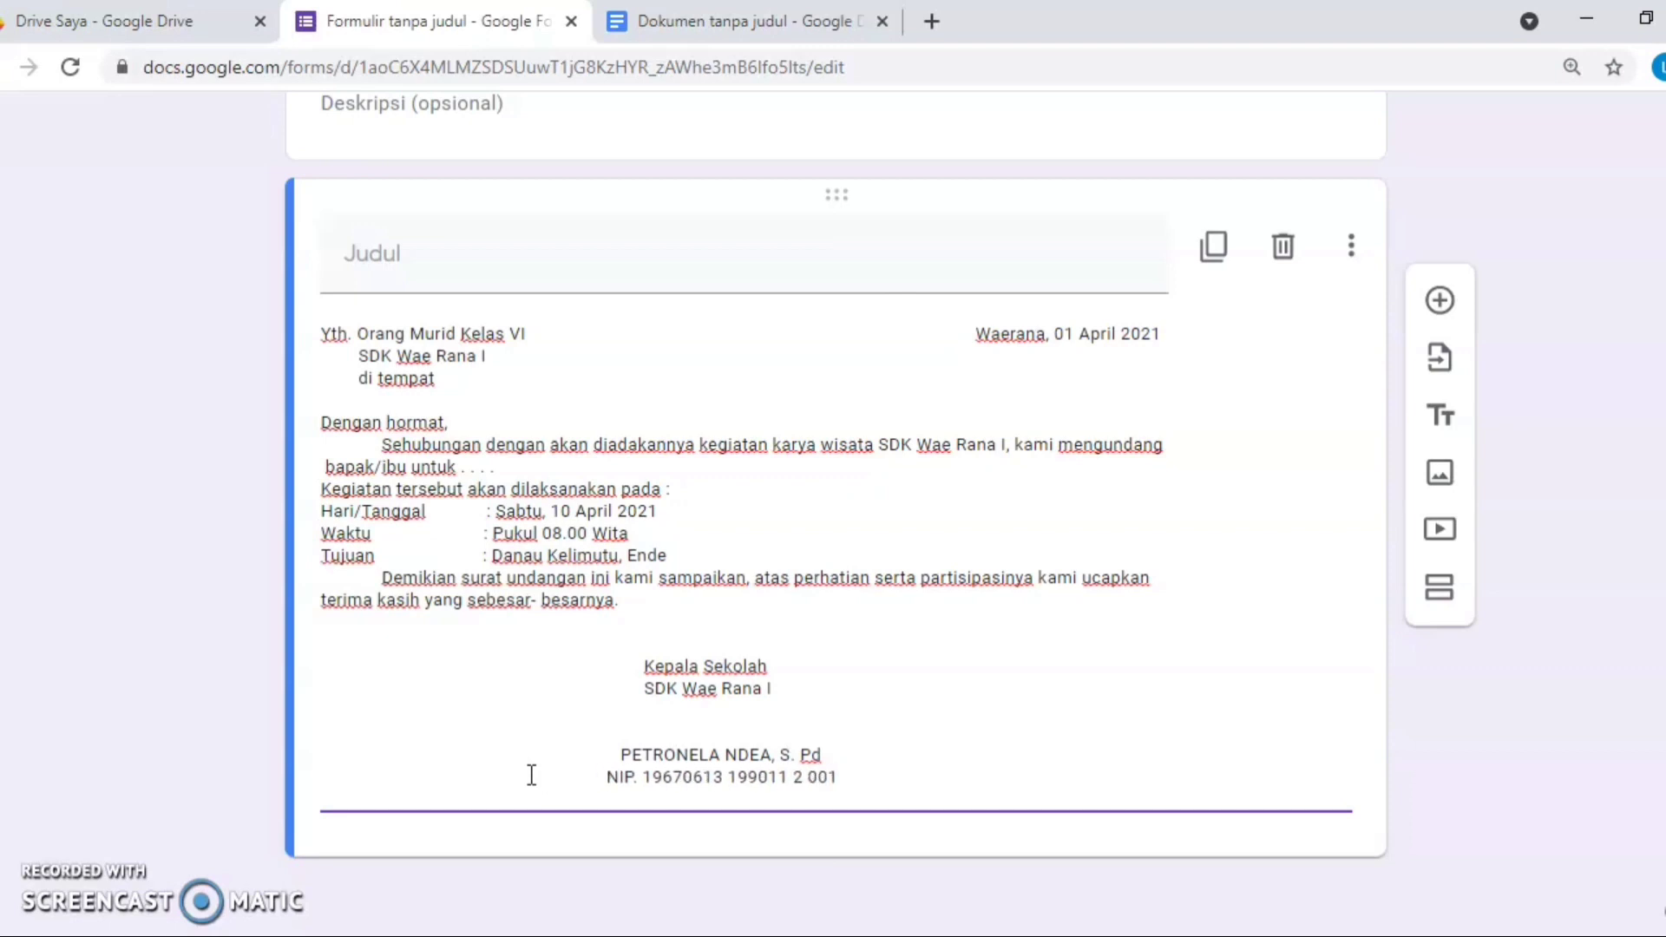
left_click(618, 753)
- Add a multiple-choice question below the letter with the text "Lanjutan dari kalimat yang belum lengkap pada surat tersebut adalah ...." from the document
left_click(1440, 300)
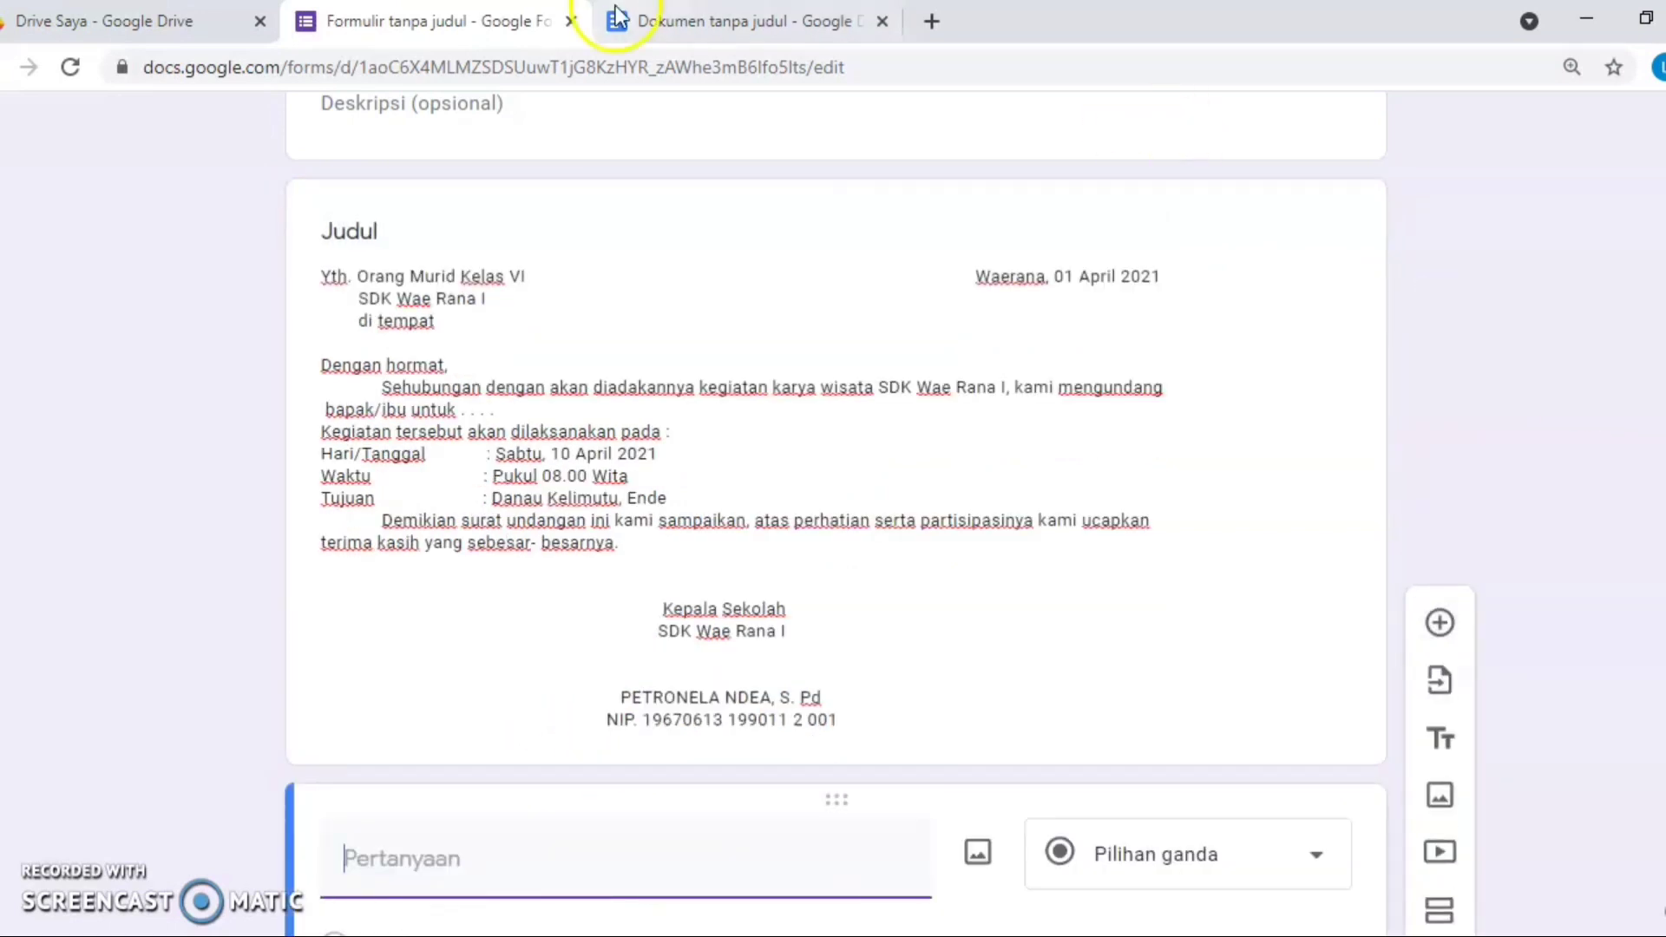
left_click(690, 23)
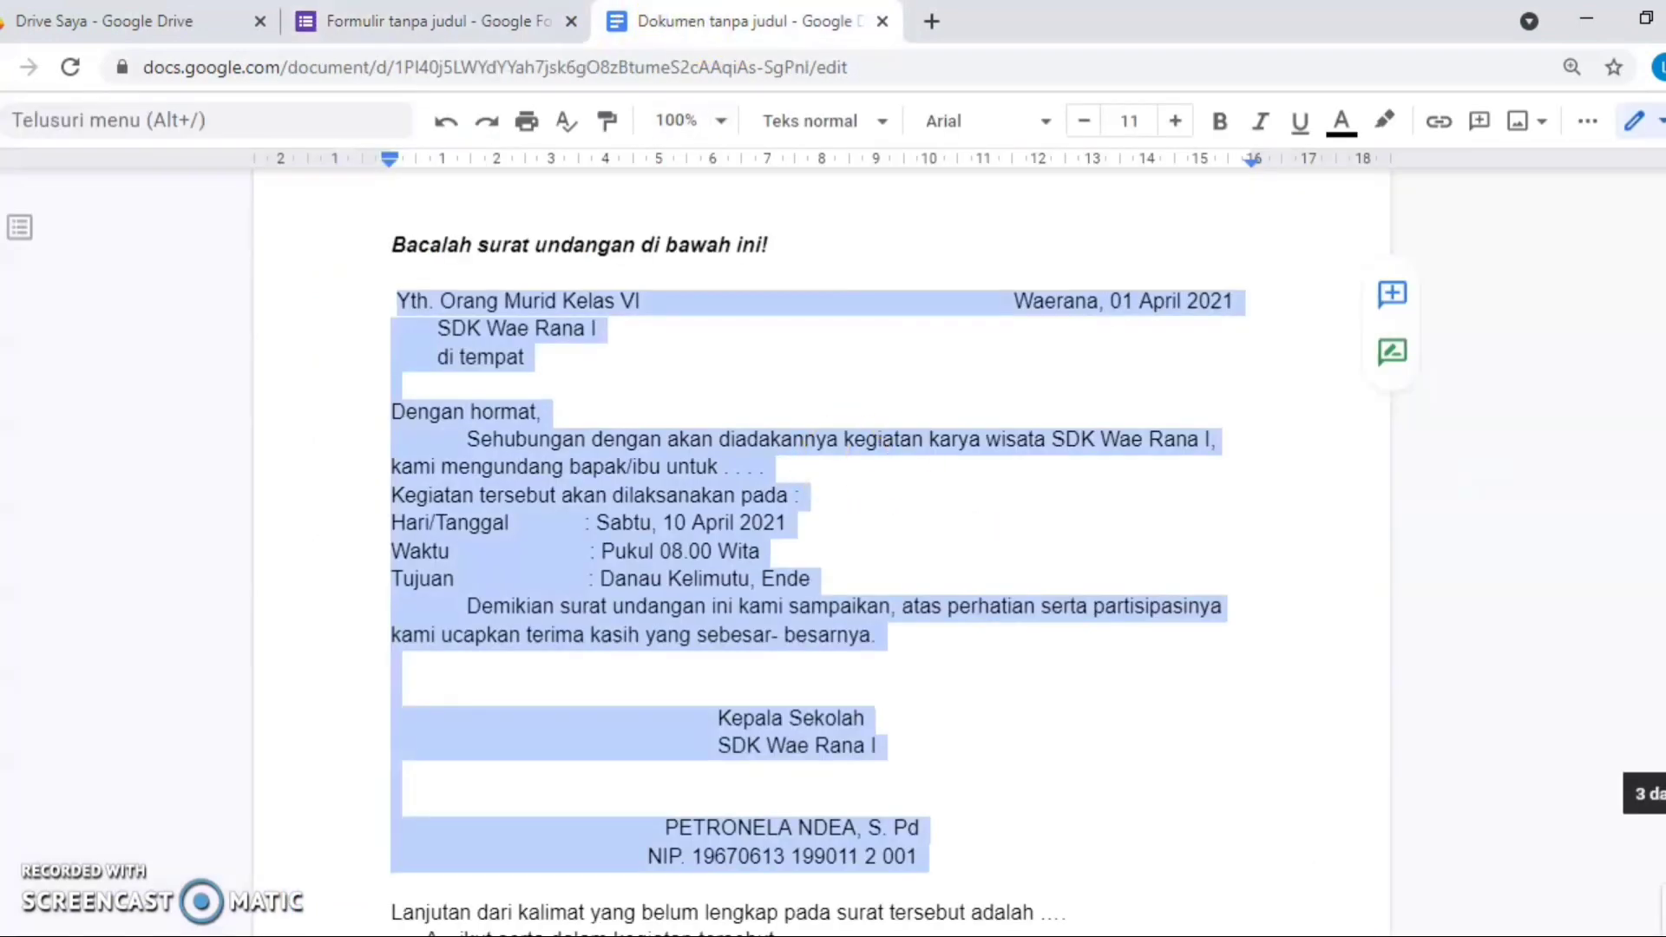
scroll(1143, 545, "down", 6)
left_click(1142, 545)
left_click(392, 375)
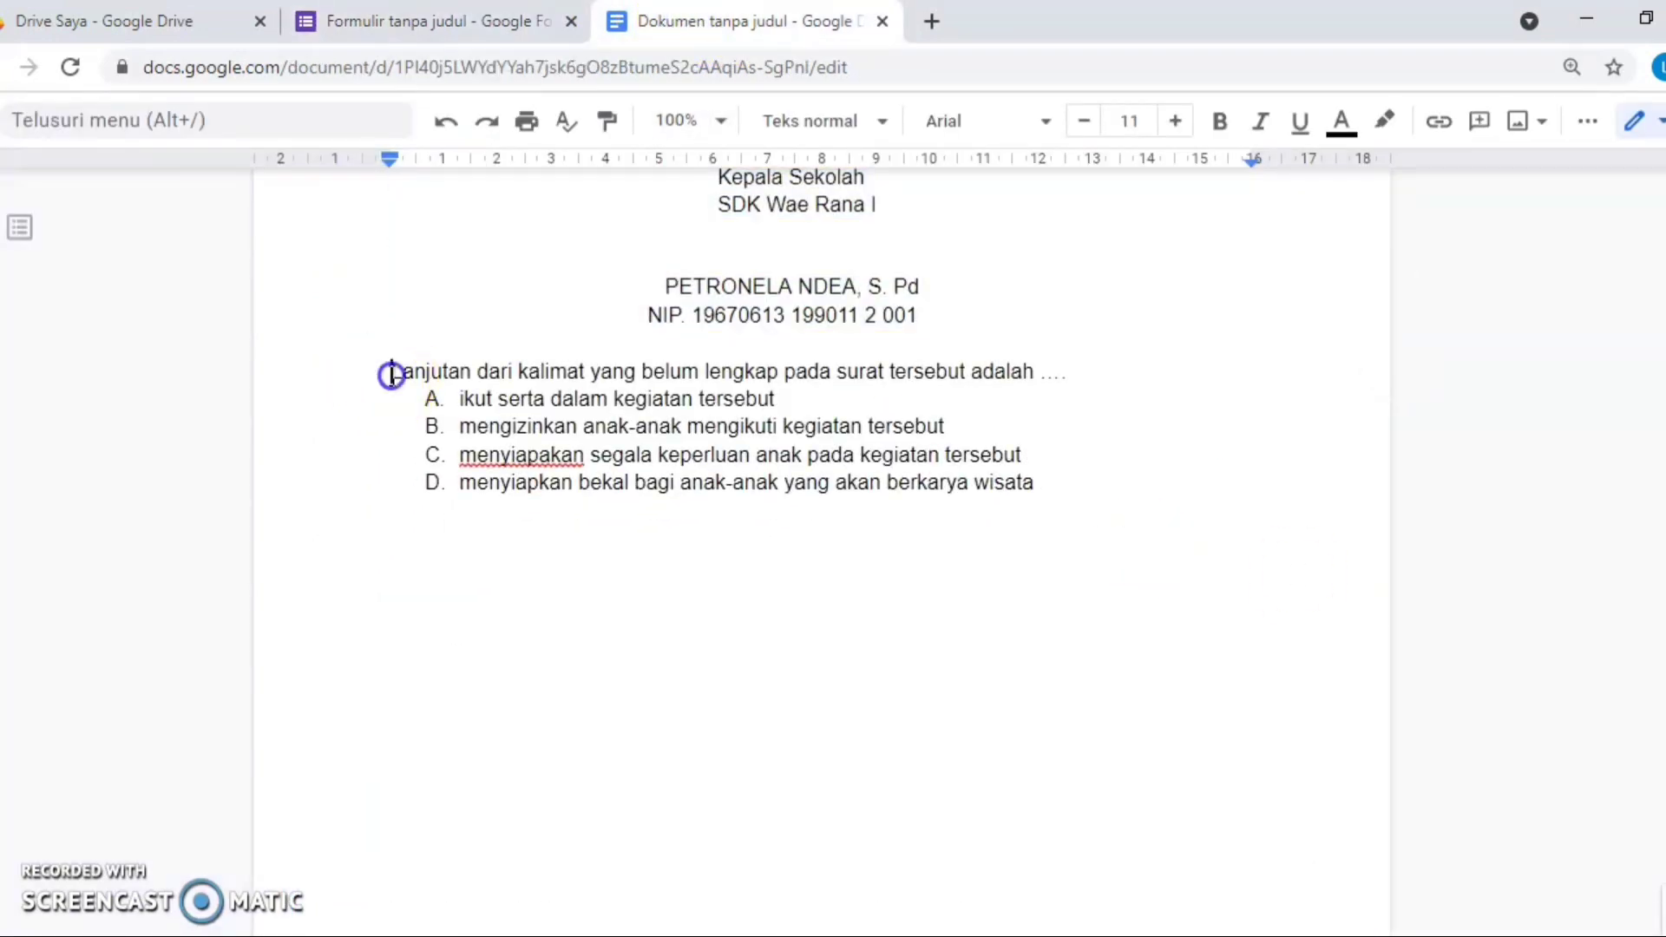
left_click_drag(391, 375, 1117, 388)
key("ctrl+c")
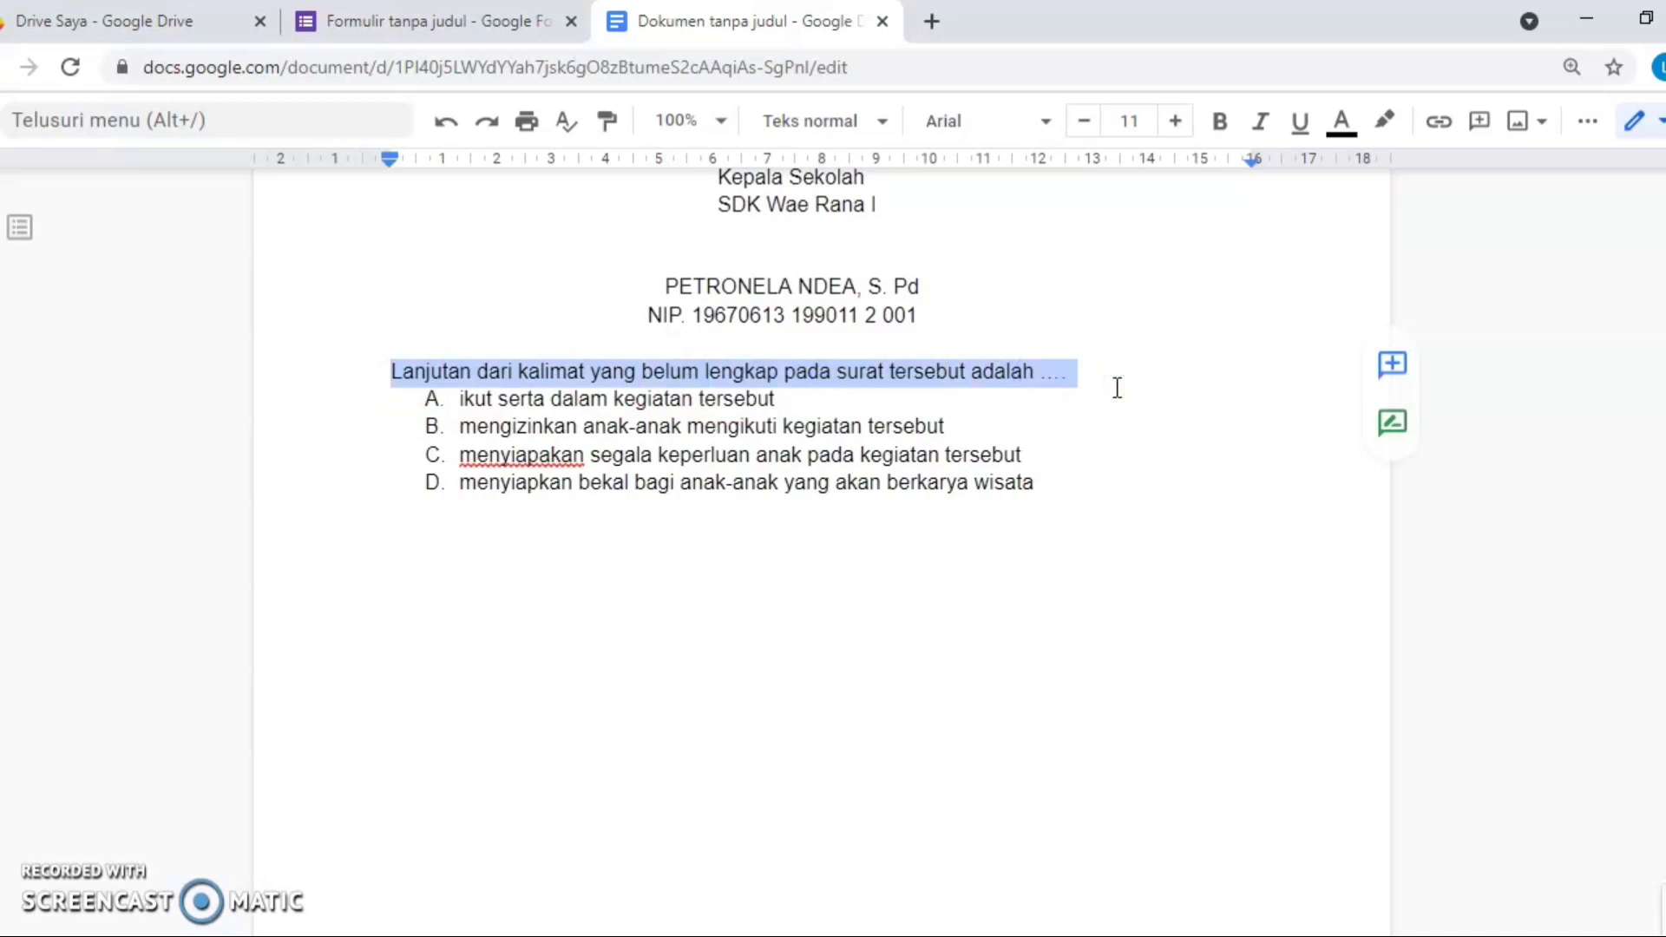
left_click(513, 19)
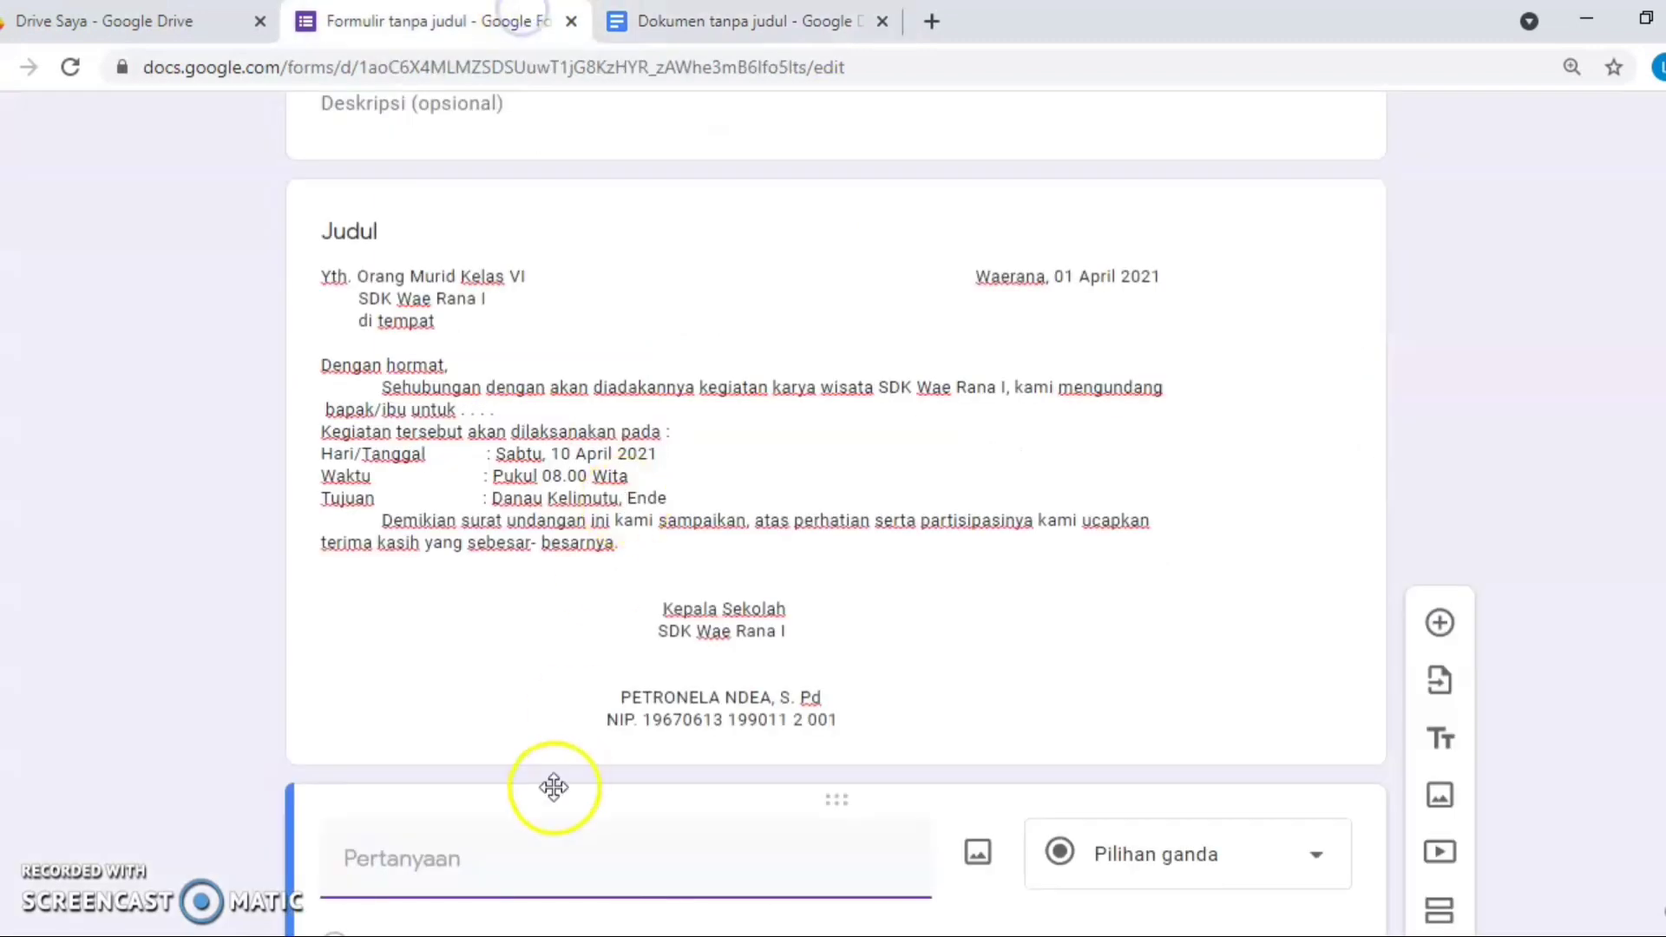
left_click(536, 859)
key("ctrl+v")
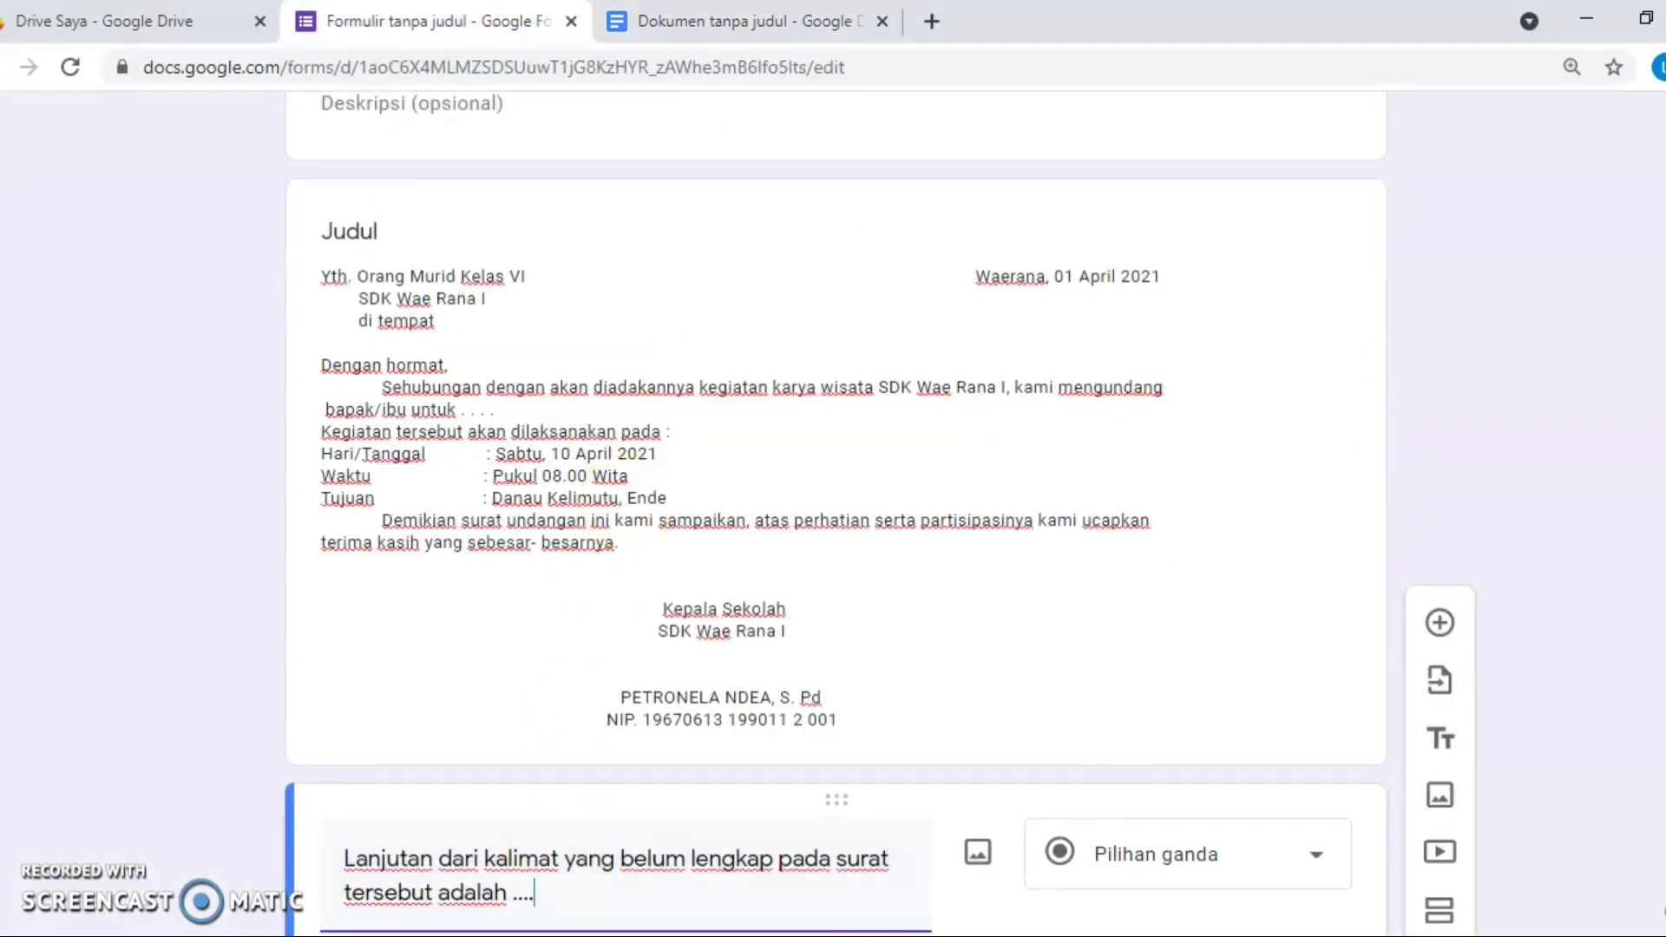
- Fill the letter question with the document's four options, from "ikut serta dalam kegiatan tersebut" to "menyiapkan bekal bagi anak-anak yang akan berkarya wisata"
scroll(1165, 767, "down", 4)
left_click(584, 638)
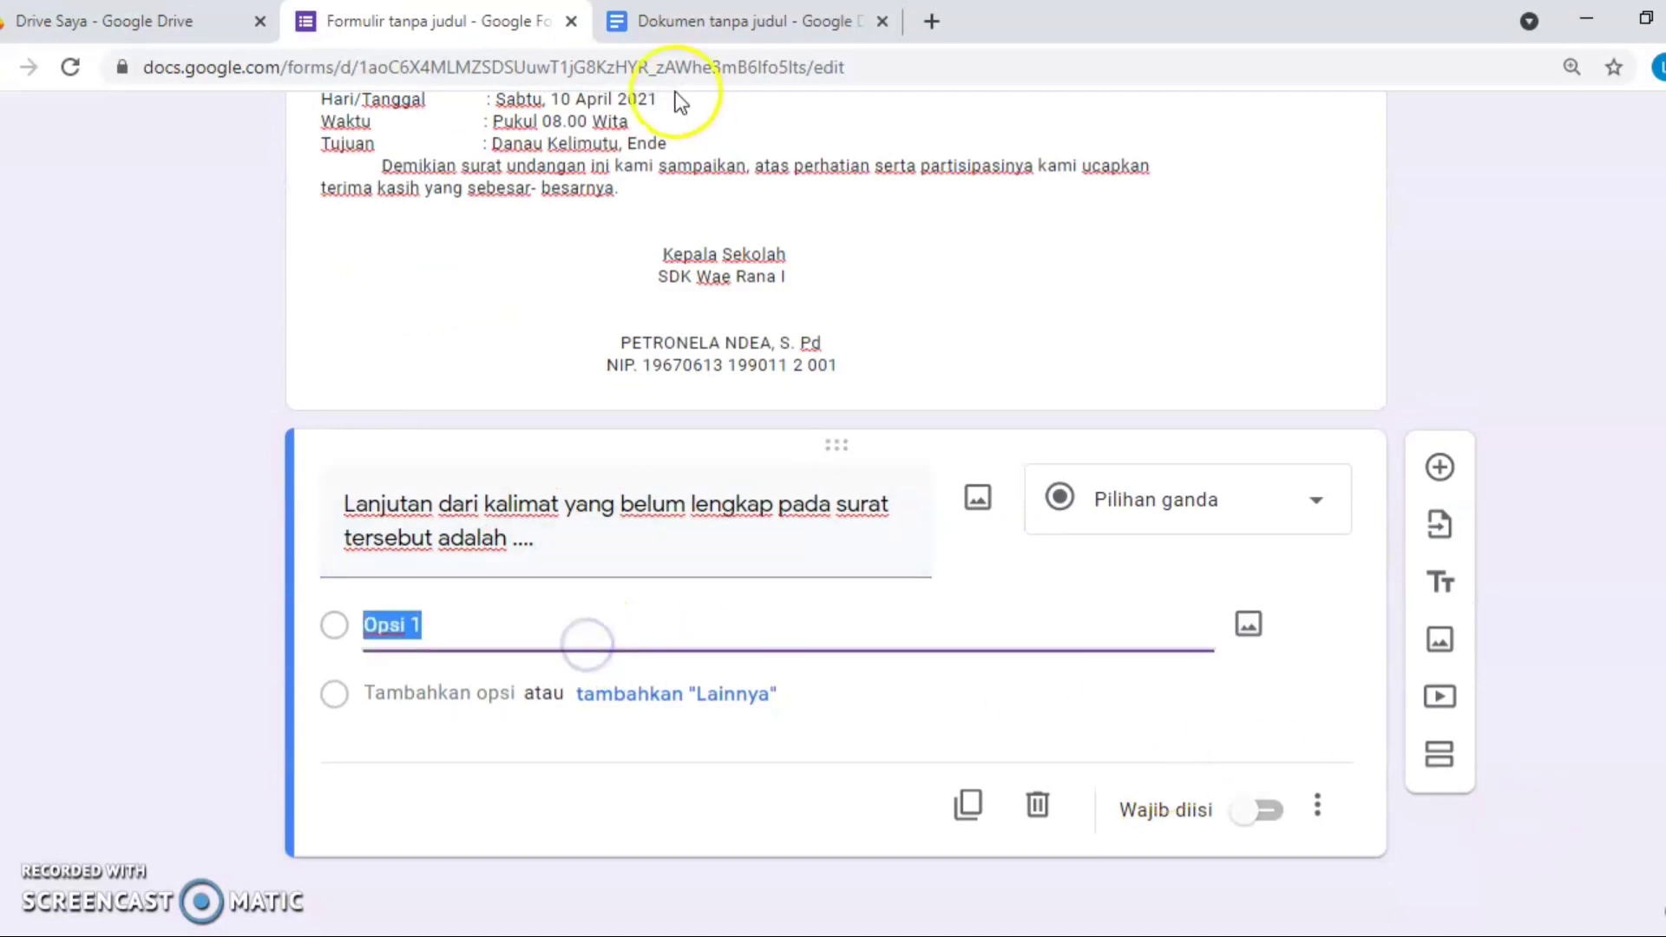
left_click(729, 21)
left_click_drag(461, 398, 1046, 488)
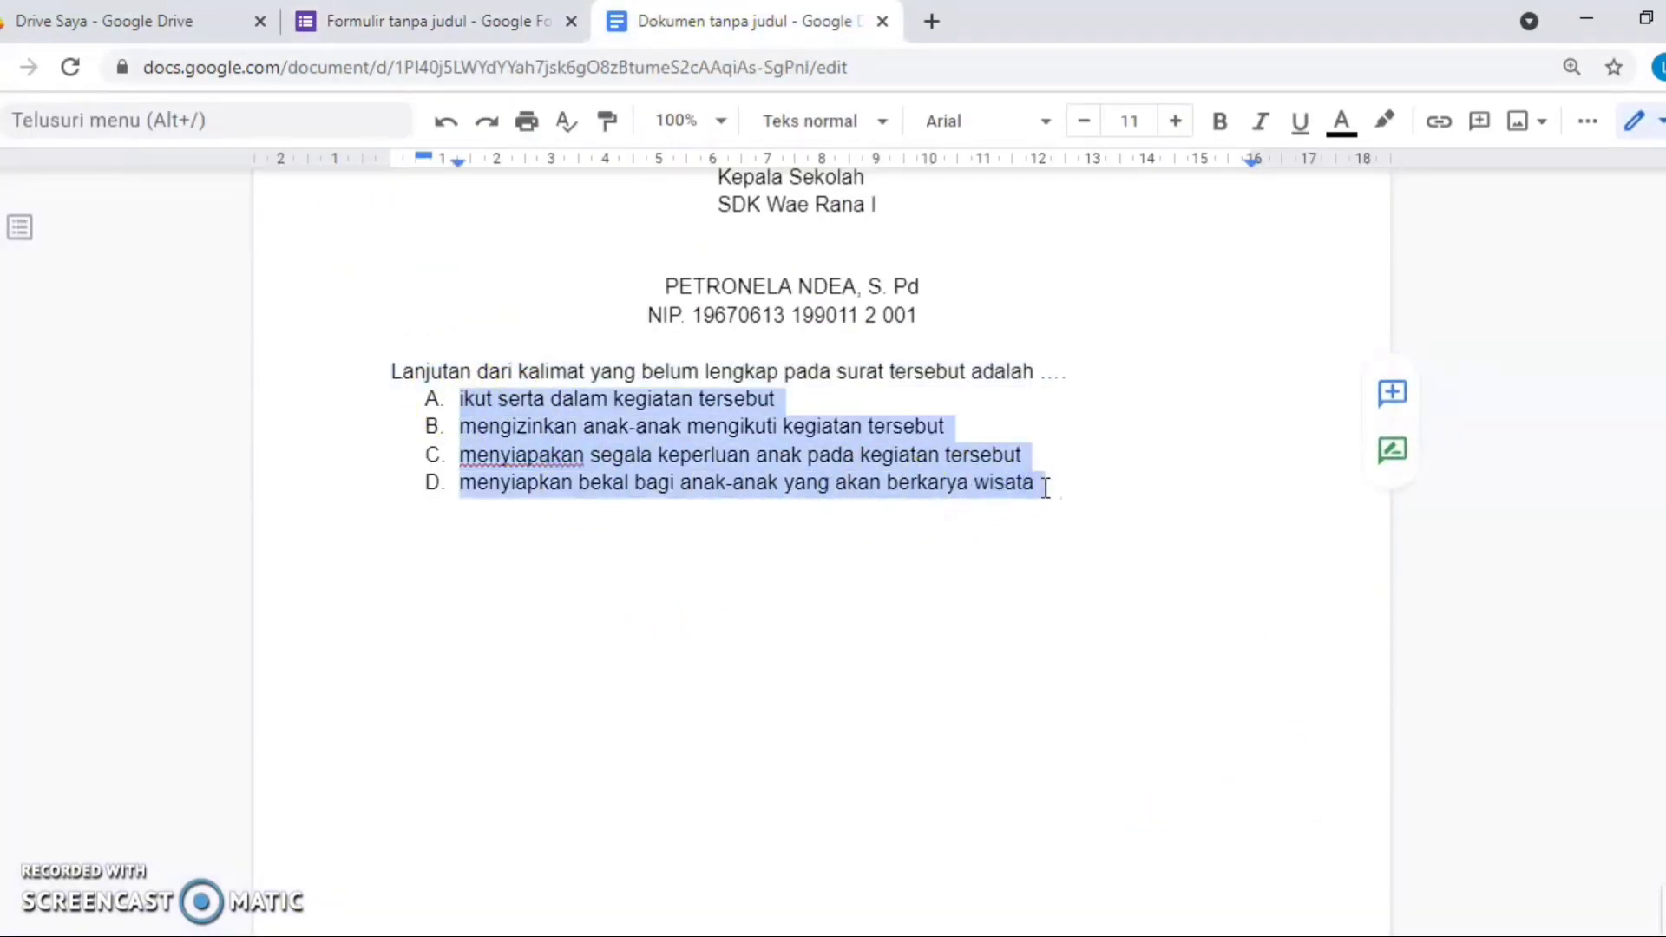
left_click(555, 19)
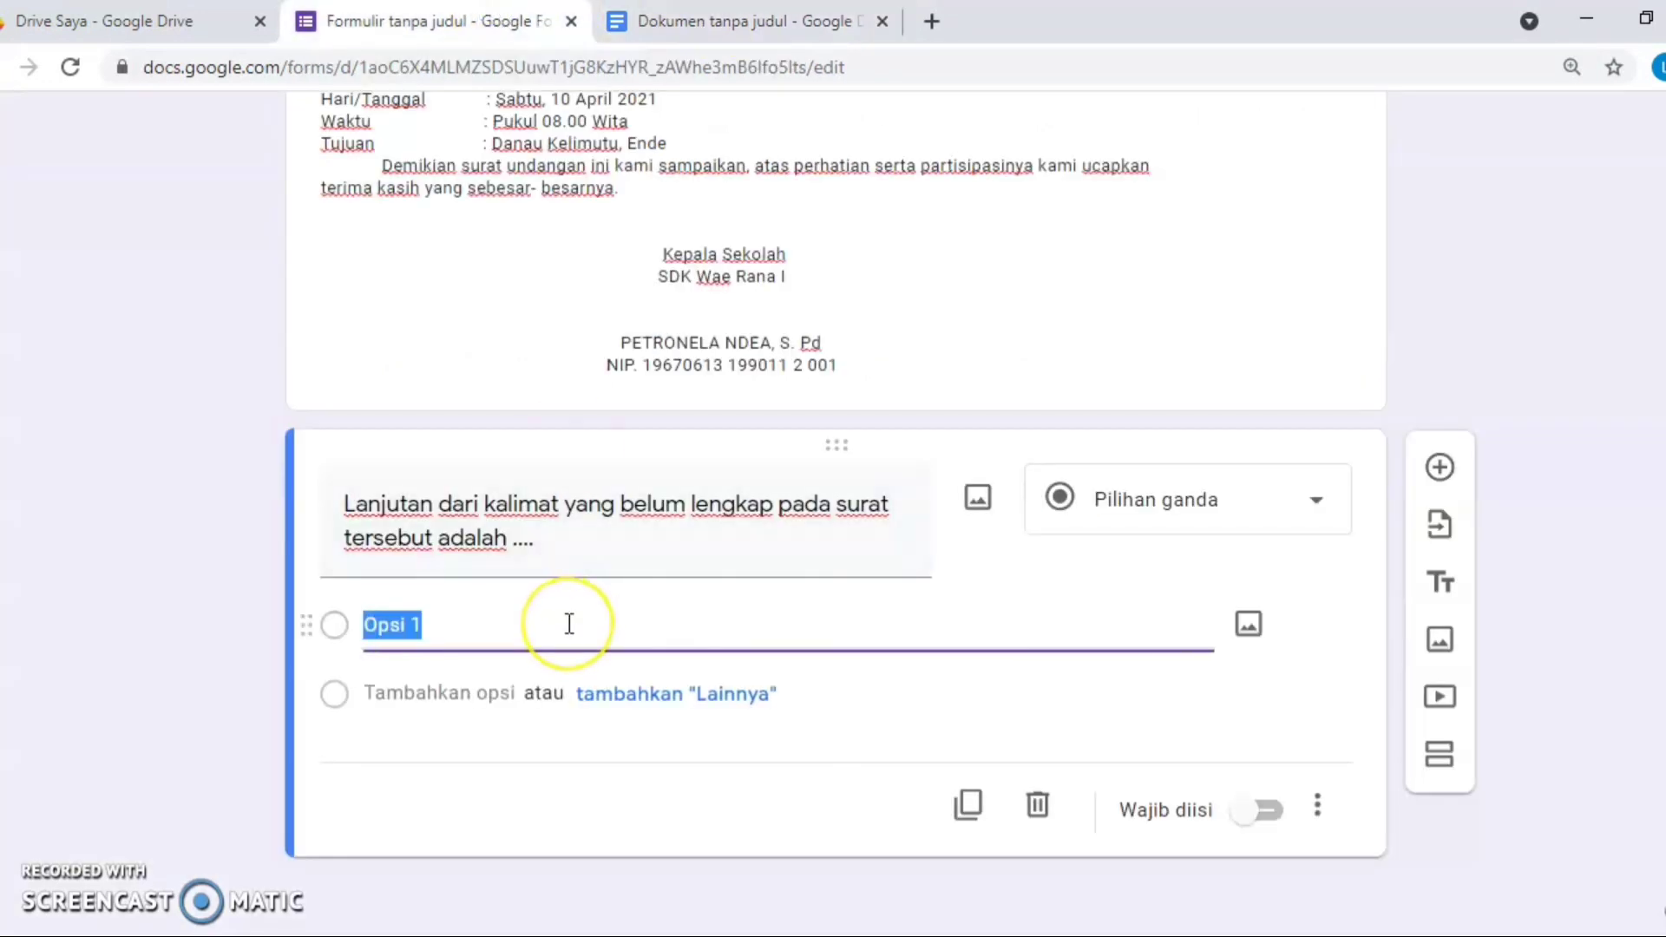
type("ikut serta dalam kegiatan tersebut mengizinkan anak-anak mengikuti kegiatan tersebut menyiapkan segala keperluan anak pada kegiatan tersebut menyiapkan bekal bagi anak-anak yang akan berkarya wisata")
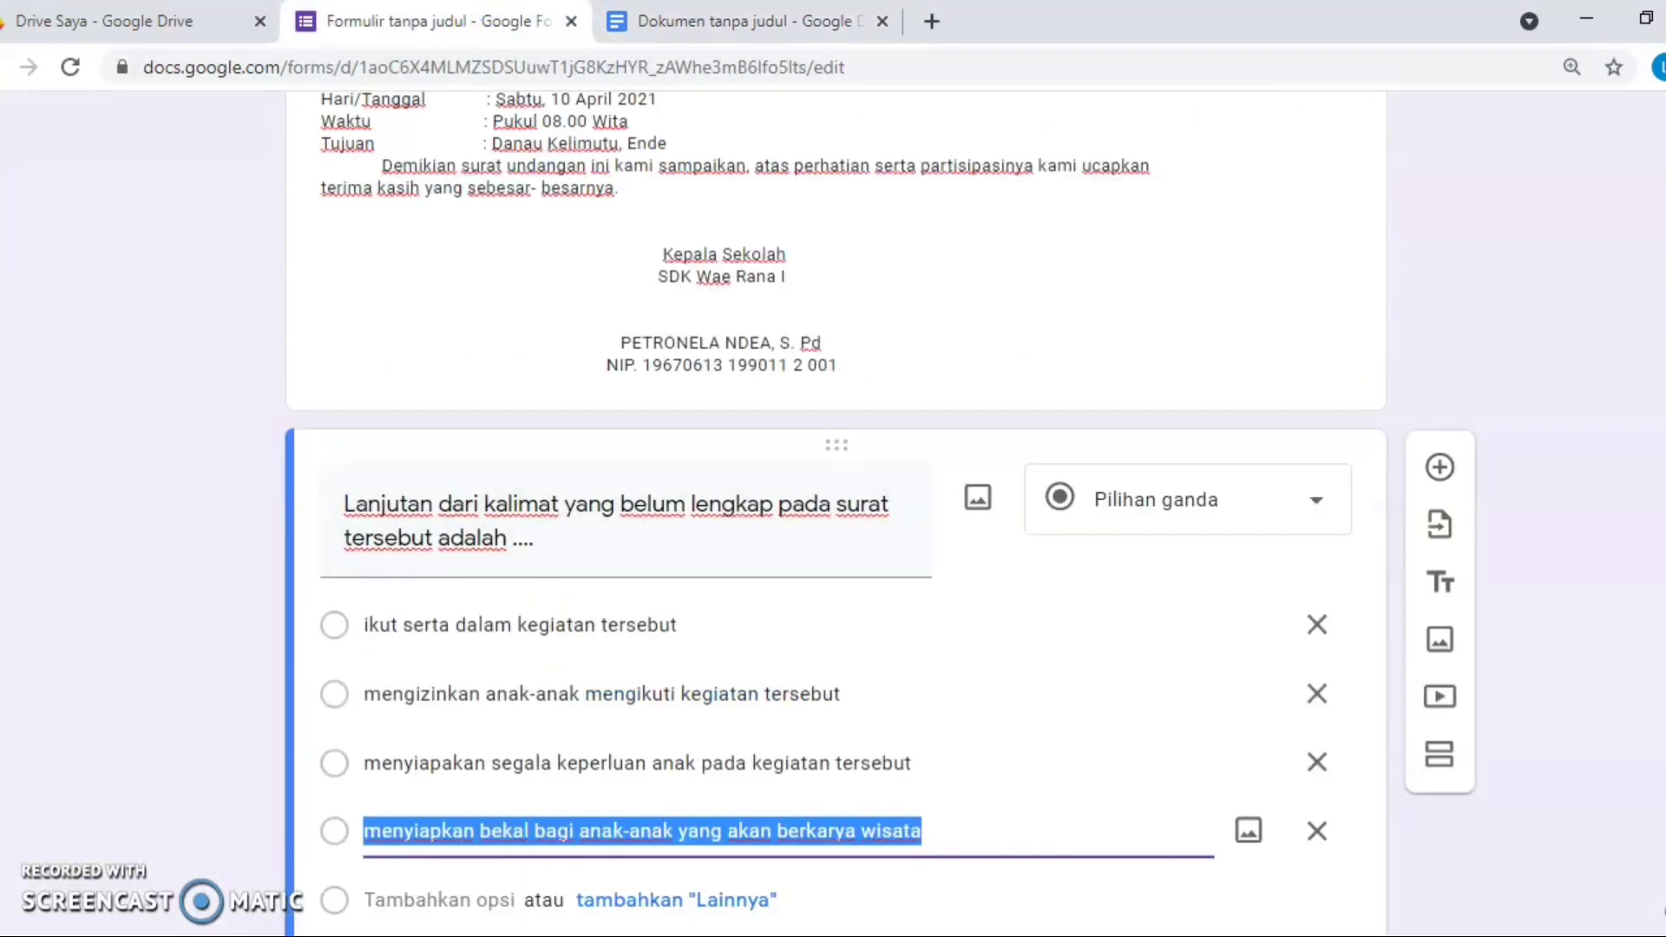
- Make the question about completing the letter's unfinished sentence required
scroll(1328, 792, "down", 2)
left_click(1261, 810)
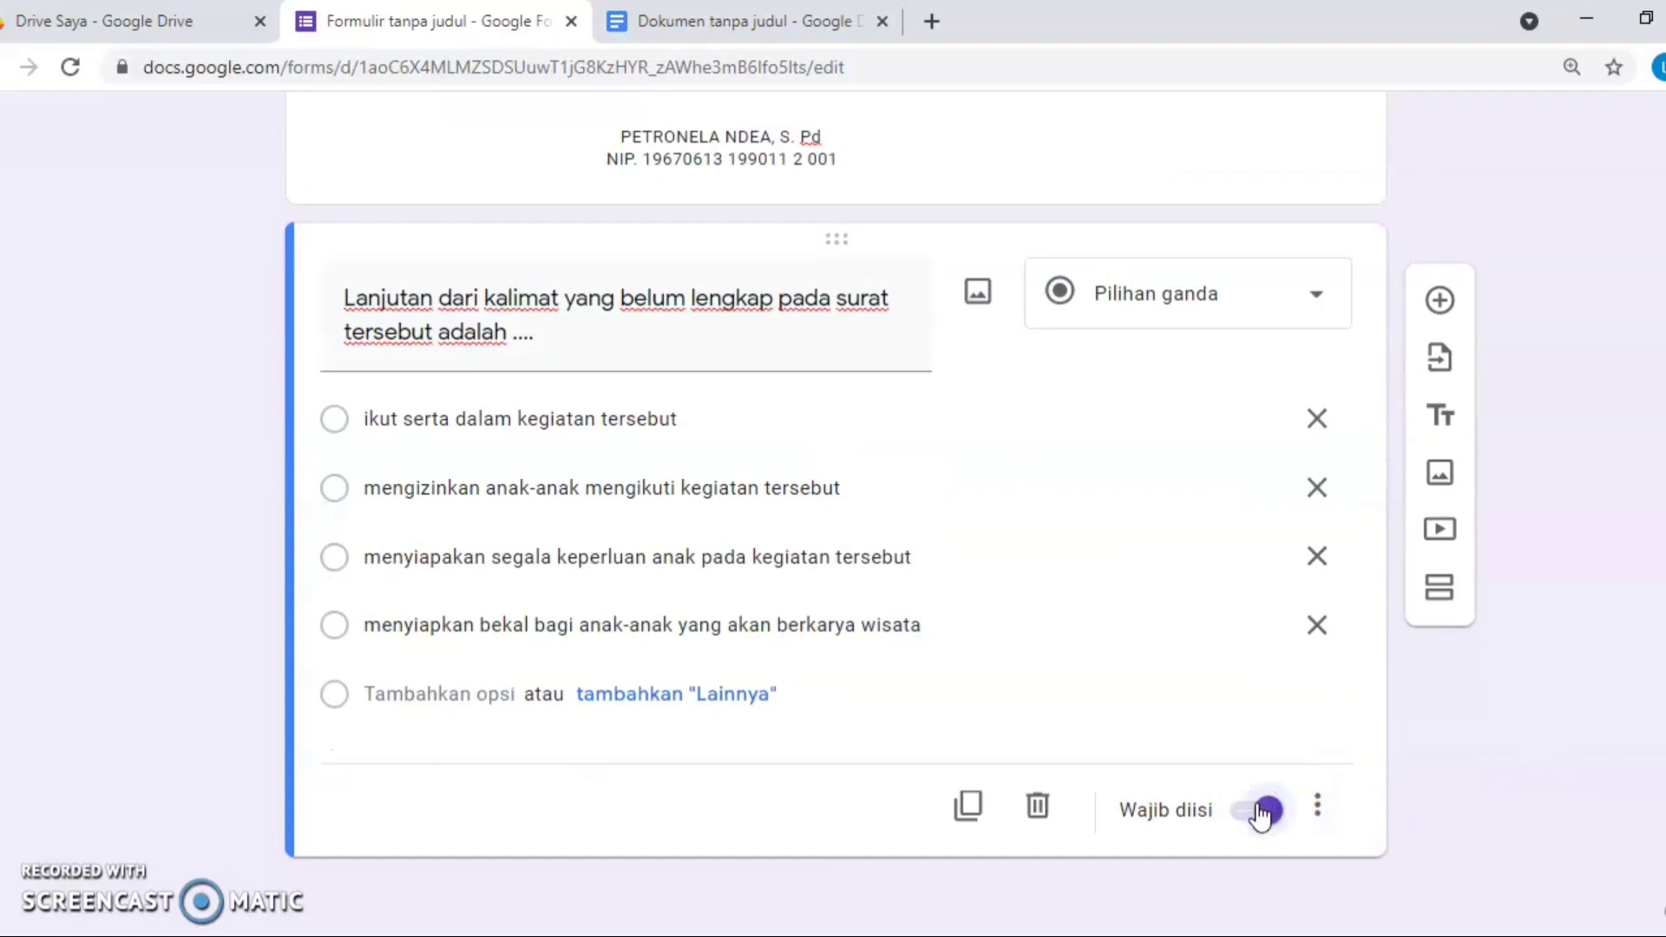
- Review all five sections of the form, checking the reading texts, questions and answer options
scroll(836, 512, "up", 7)
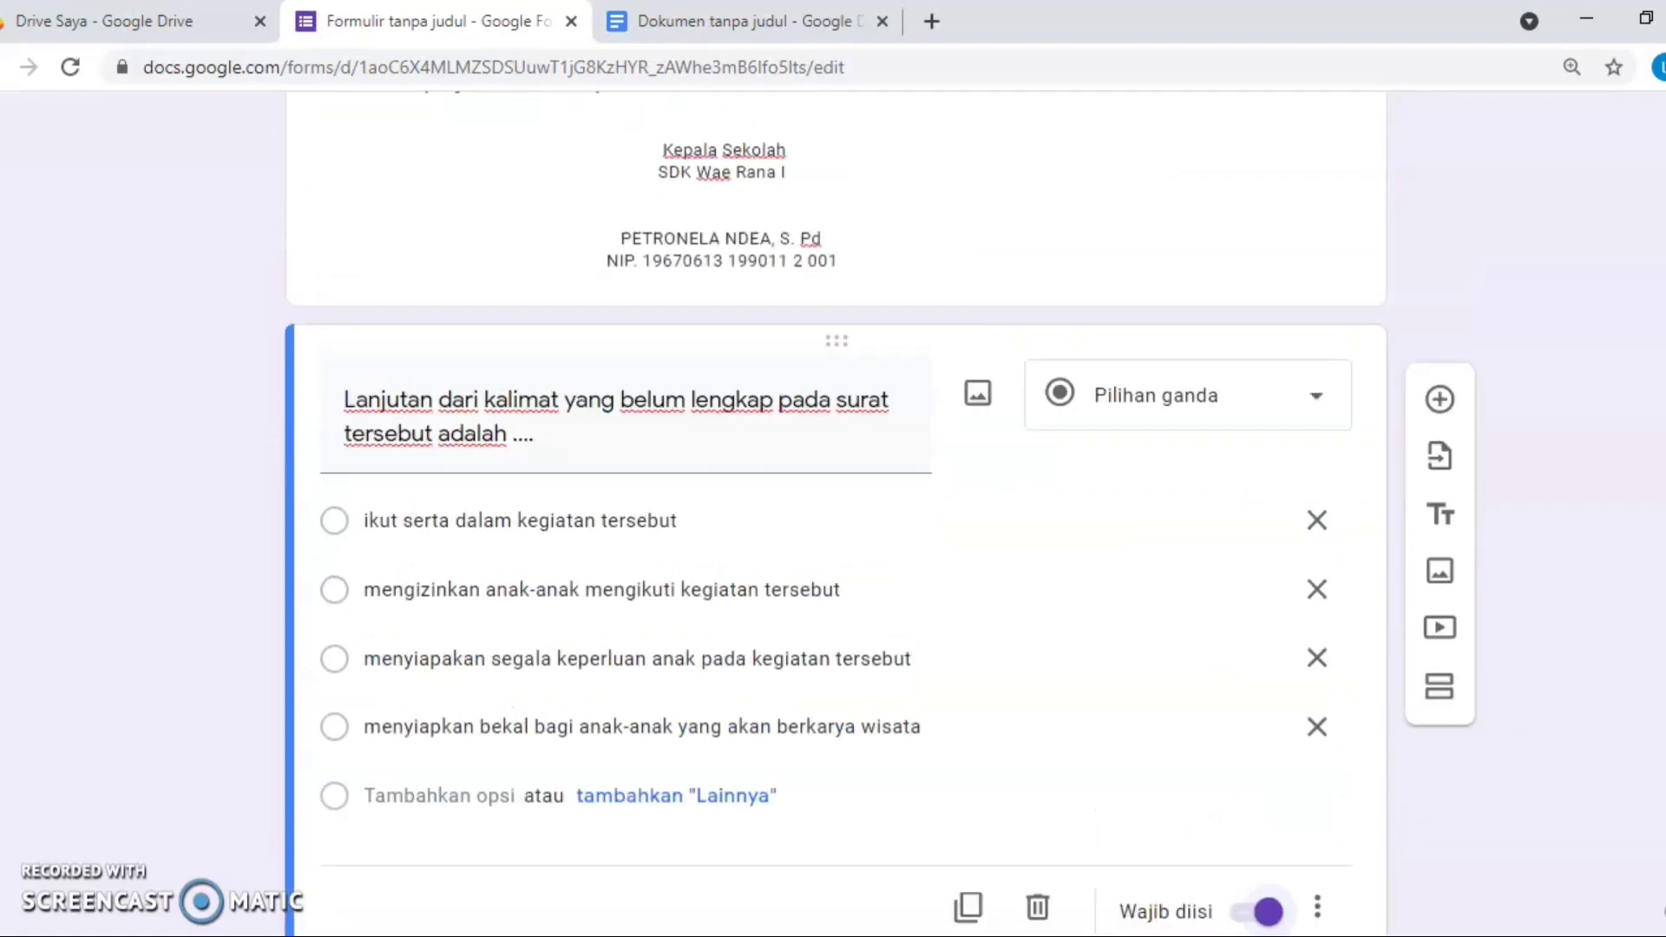
scroll(836, 512, "up", 5)
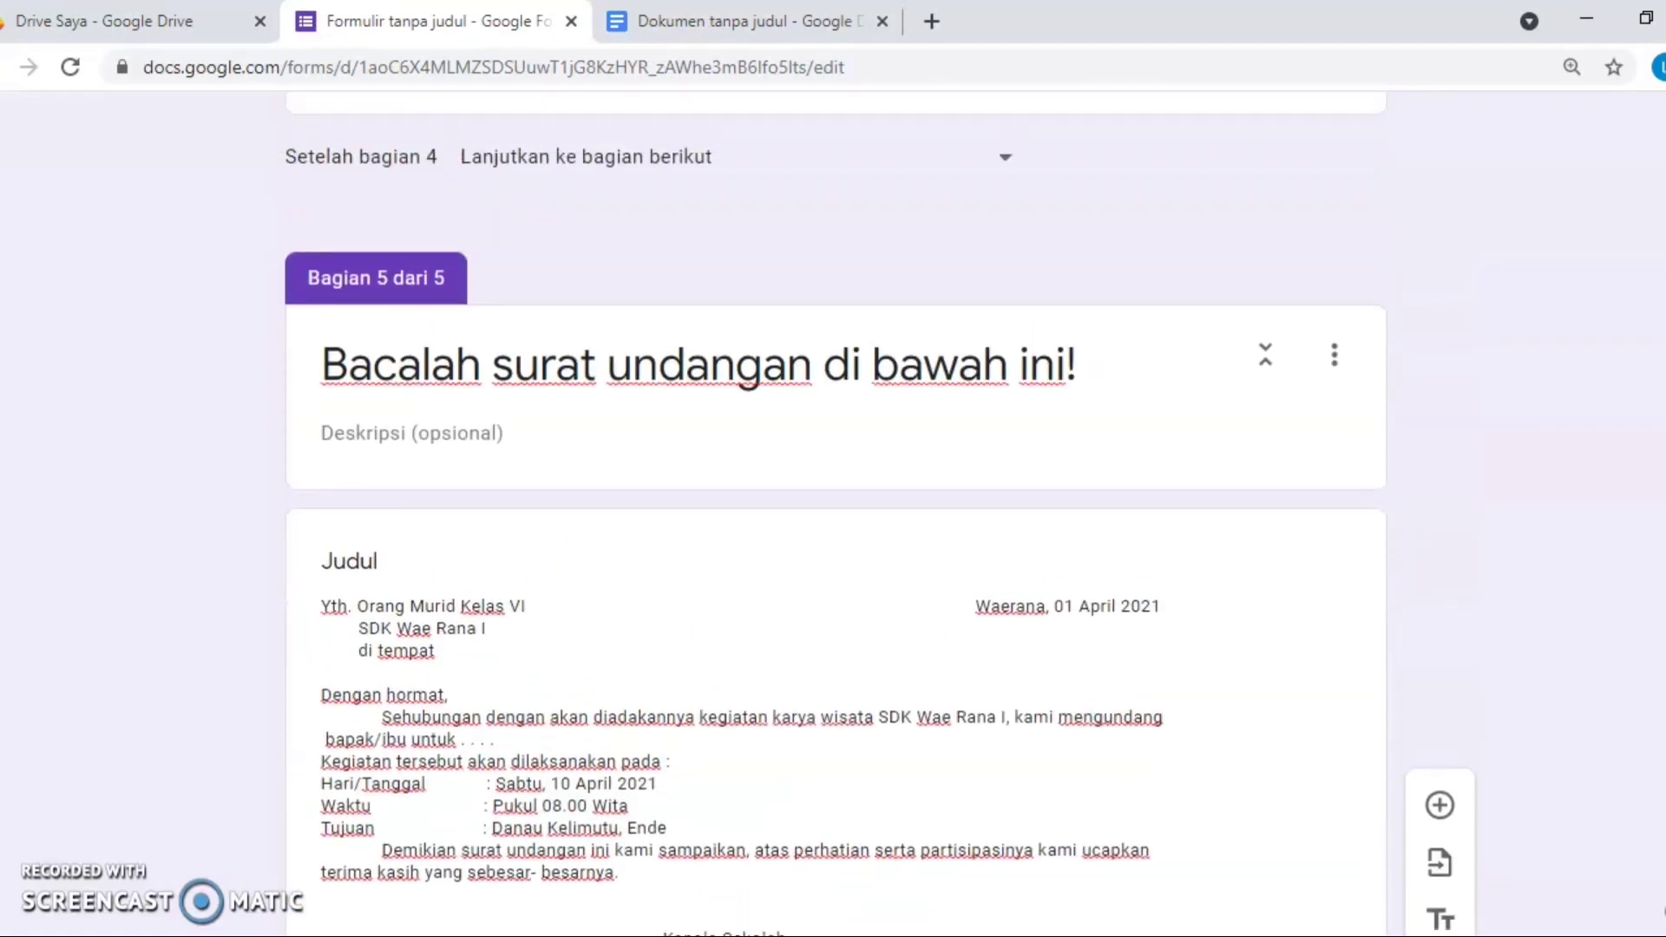
scroll(836, 512, "up", 6)
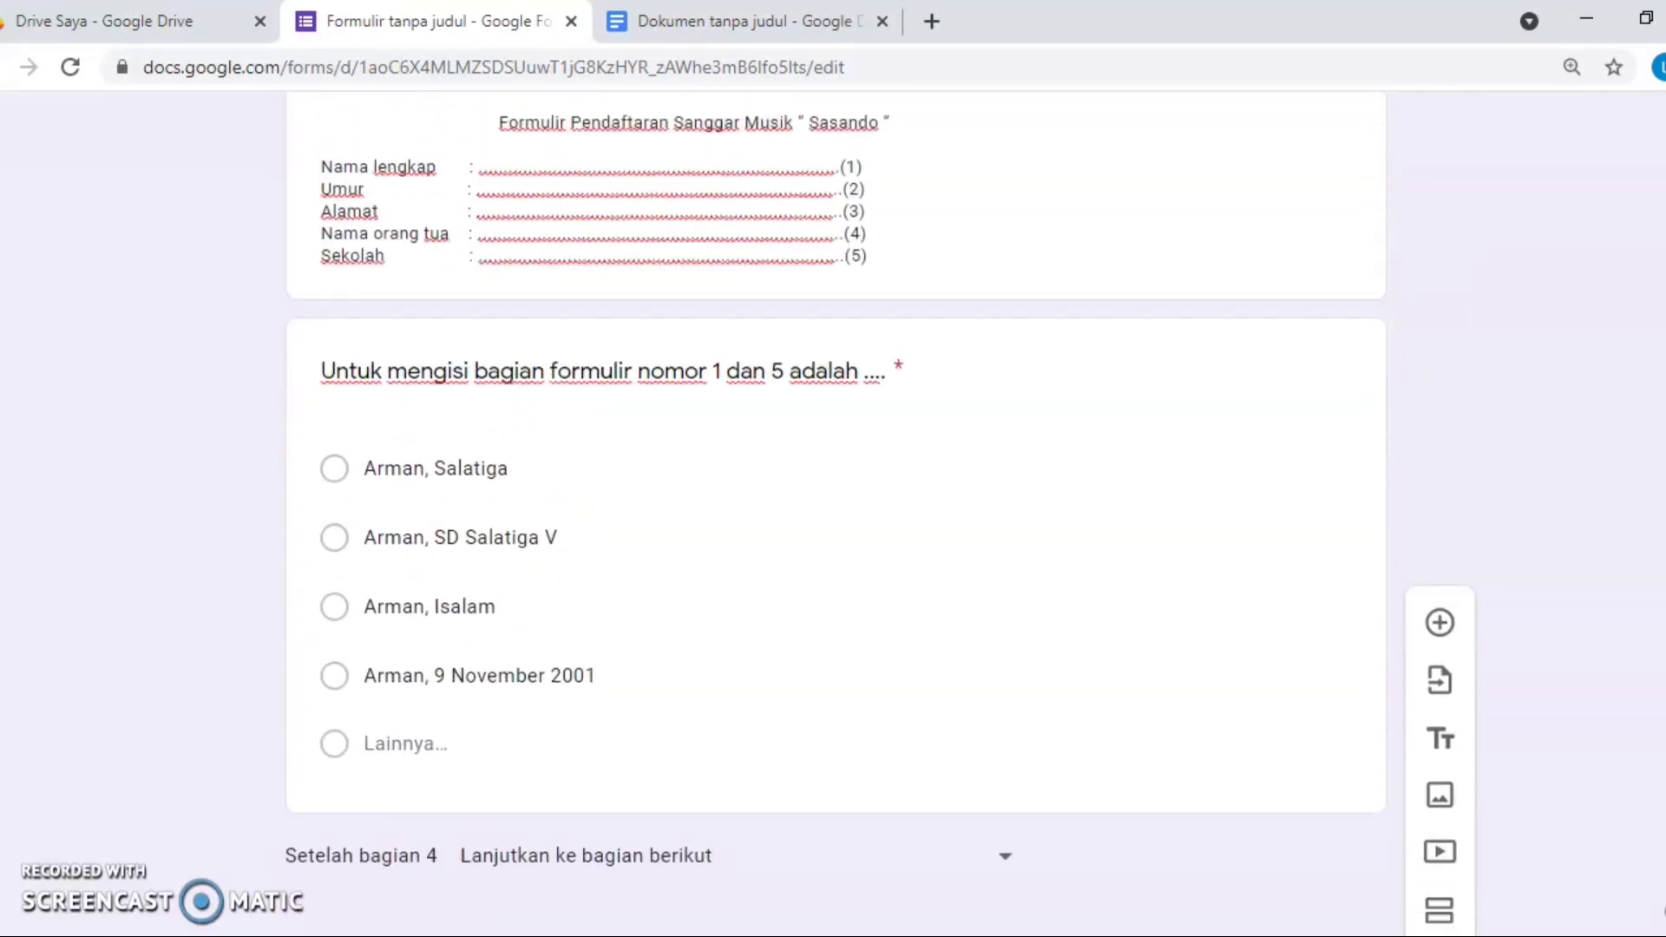
scroll(836, 512, "up", 14)
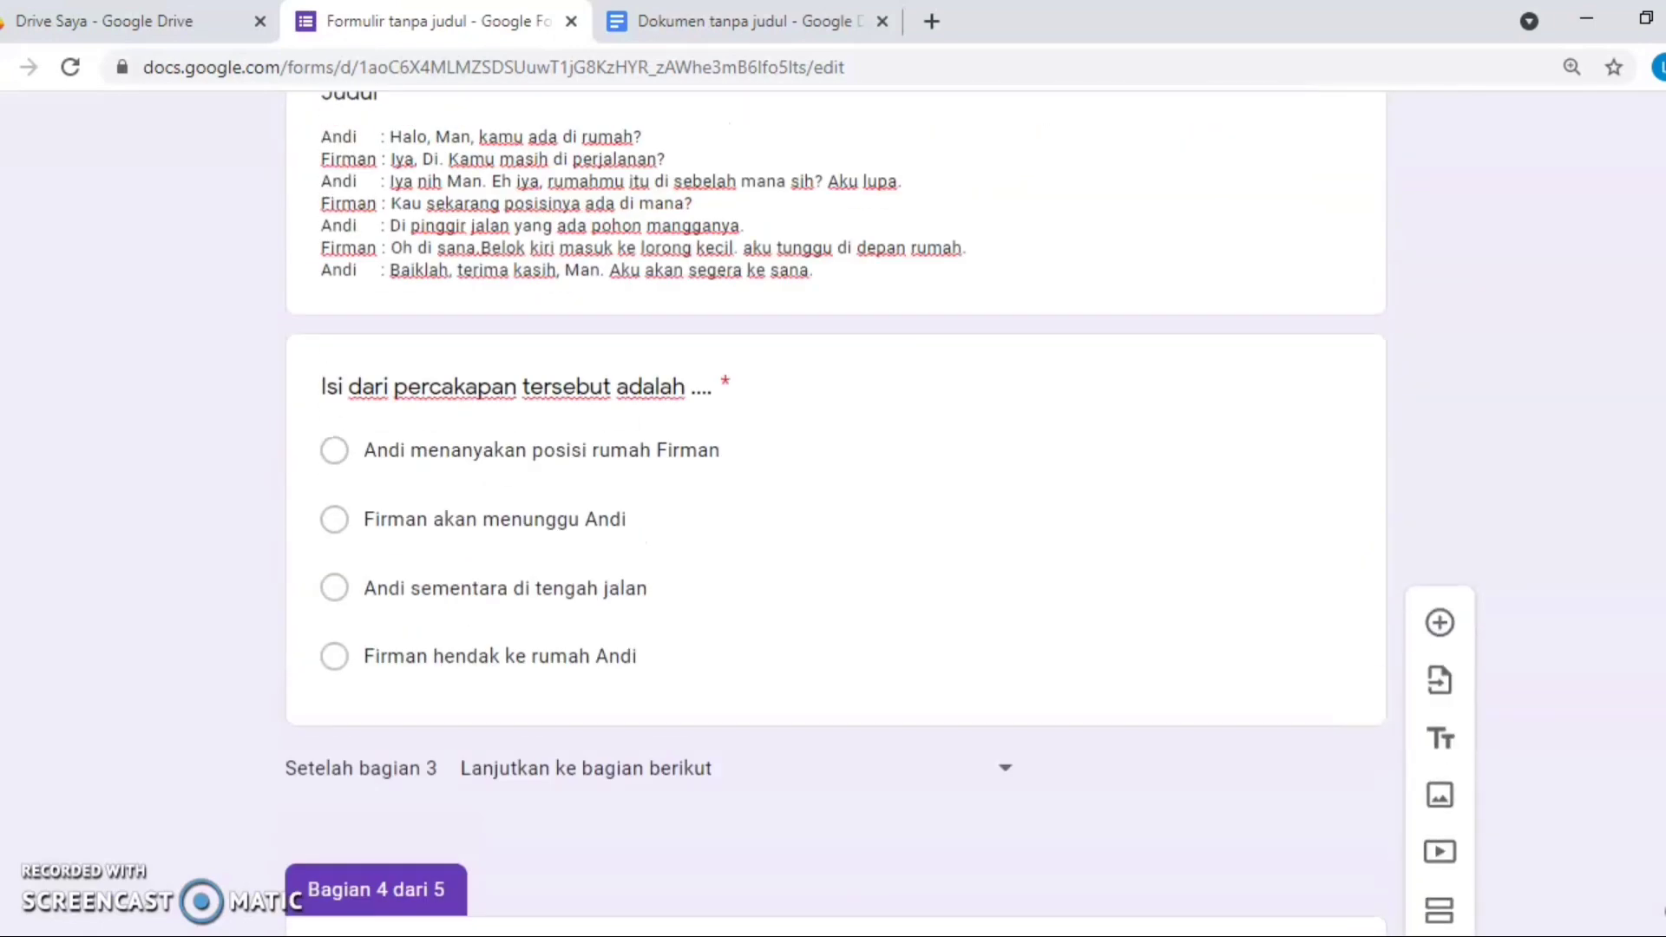
scroll(835, 512, "up", 5)
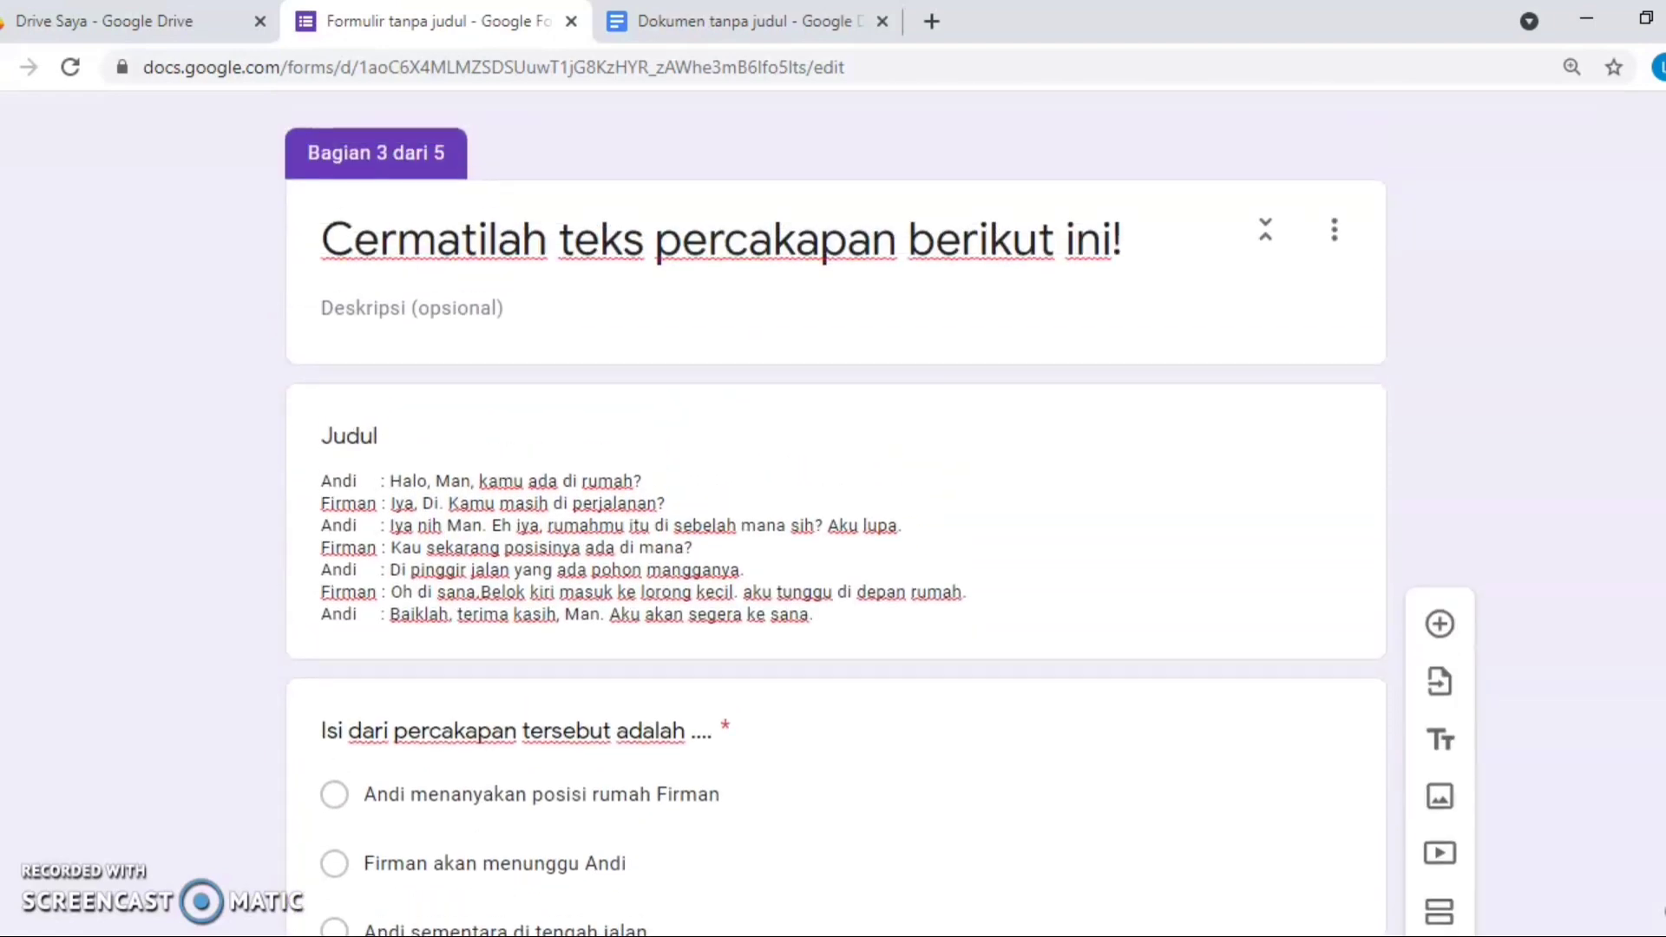
scroll(835, 512, "up", 3)
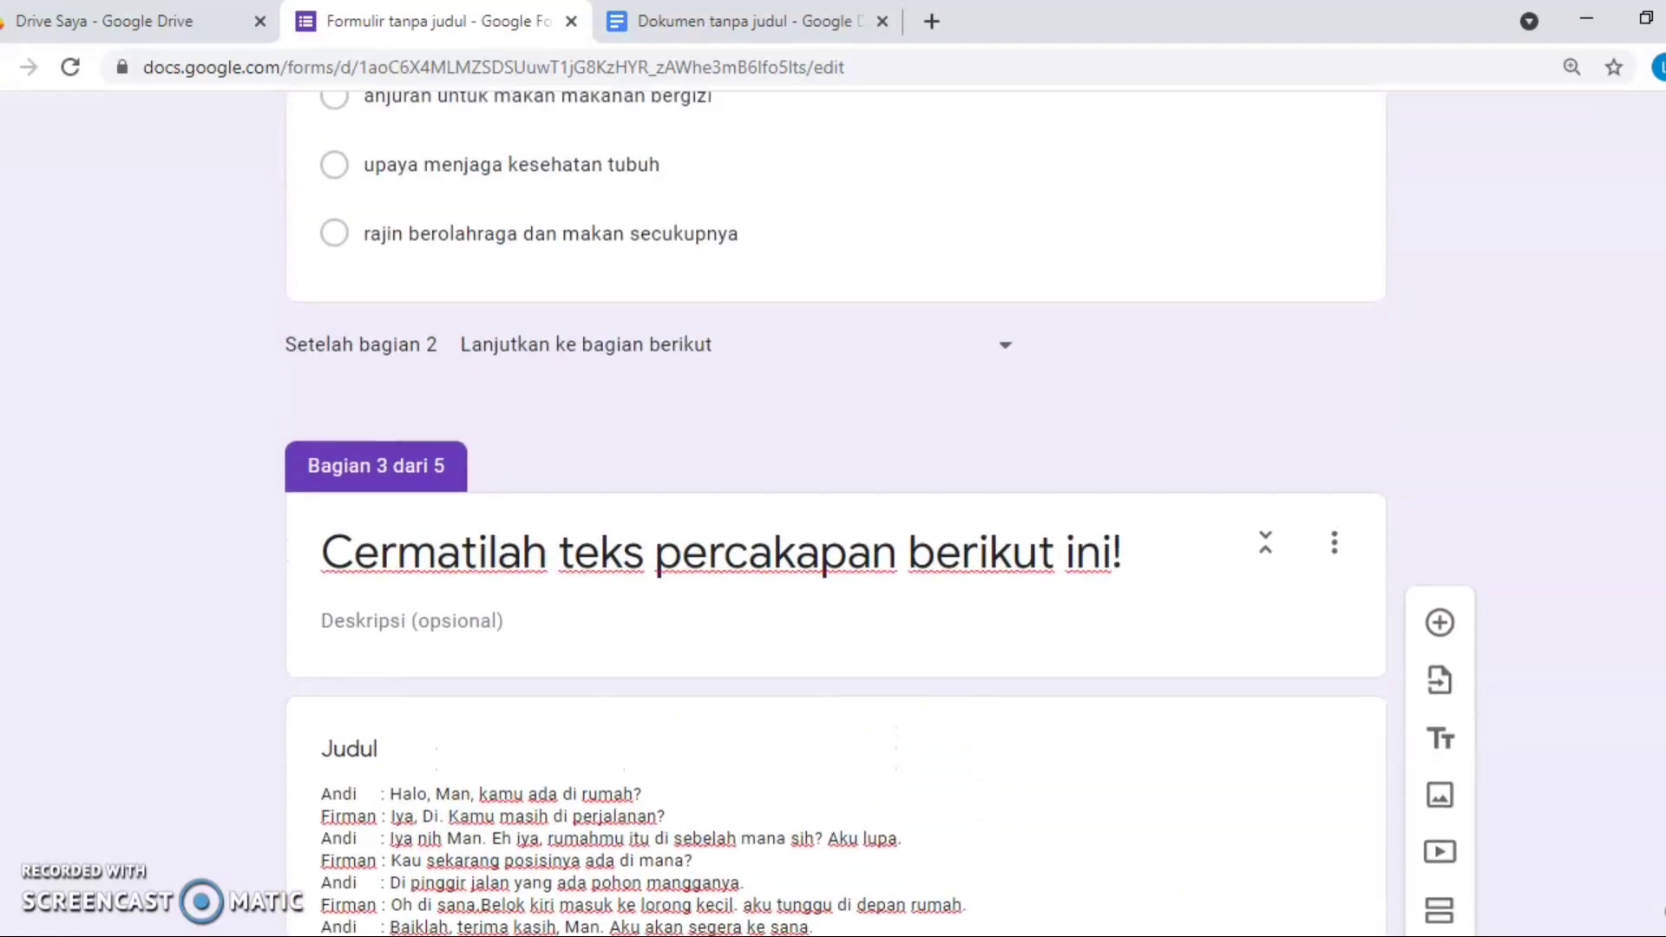
scroll(836, 512, "up", 10)
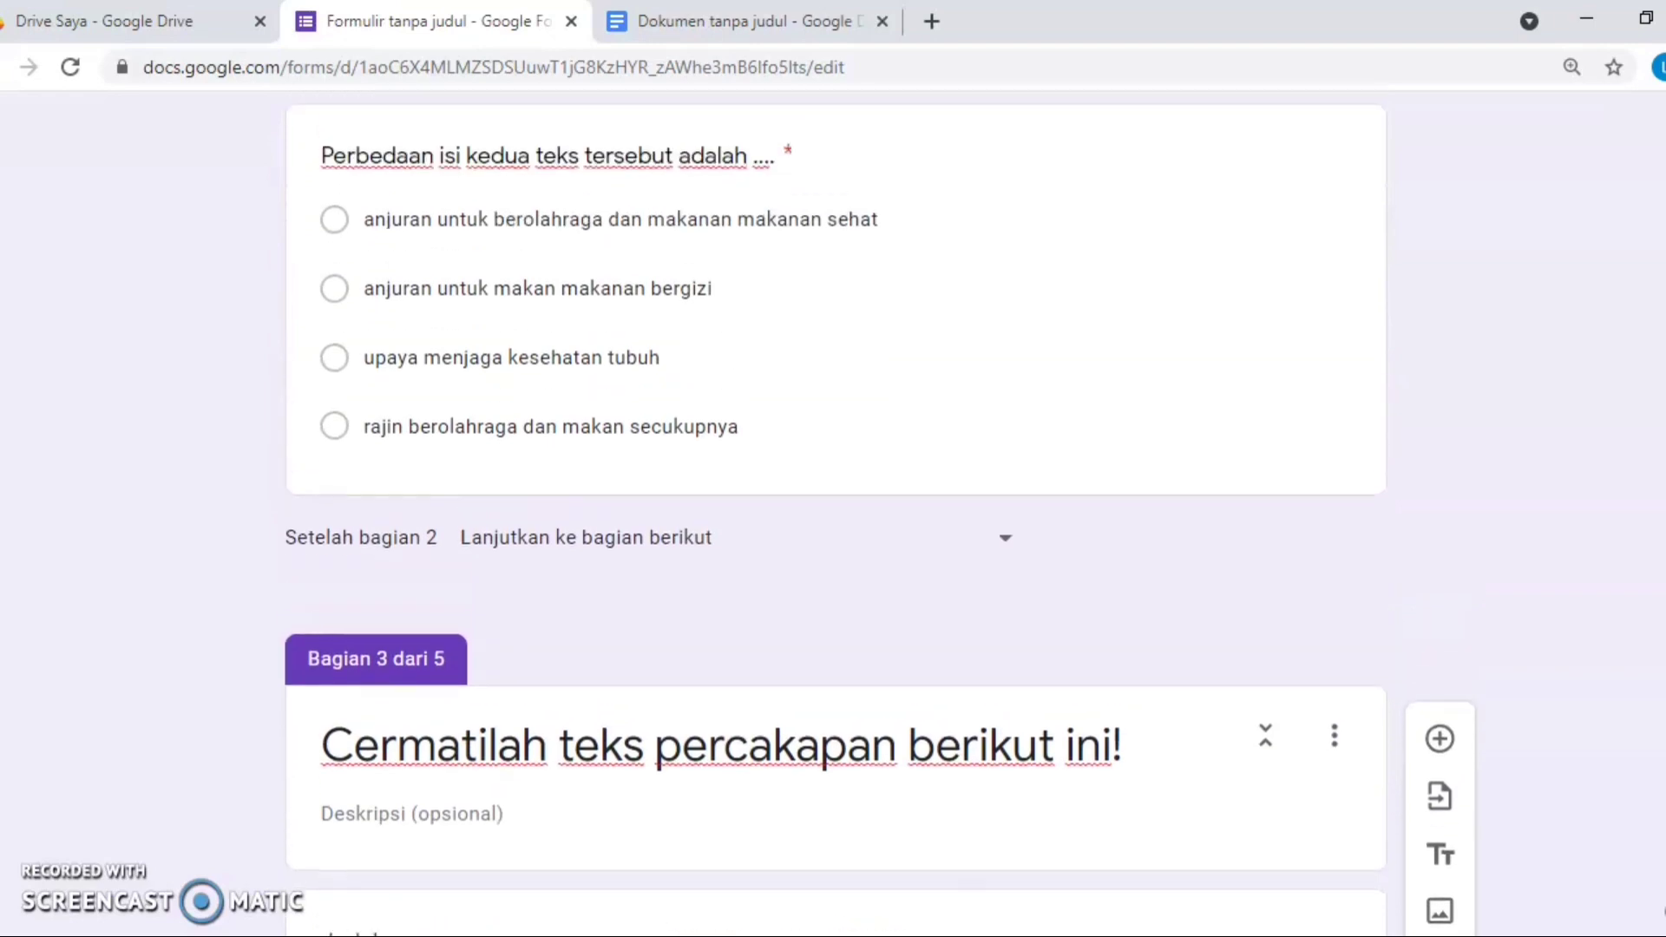
scroll(836, 512, "up", 12)
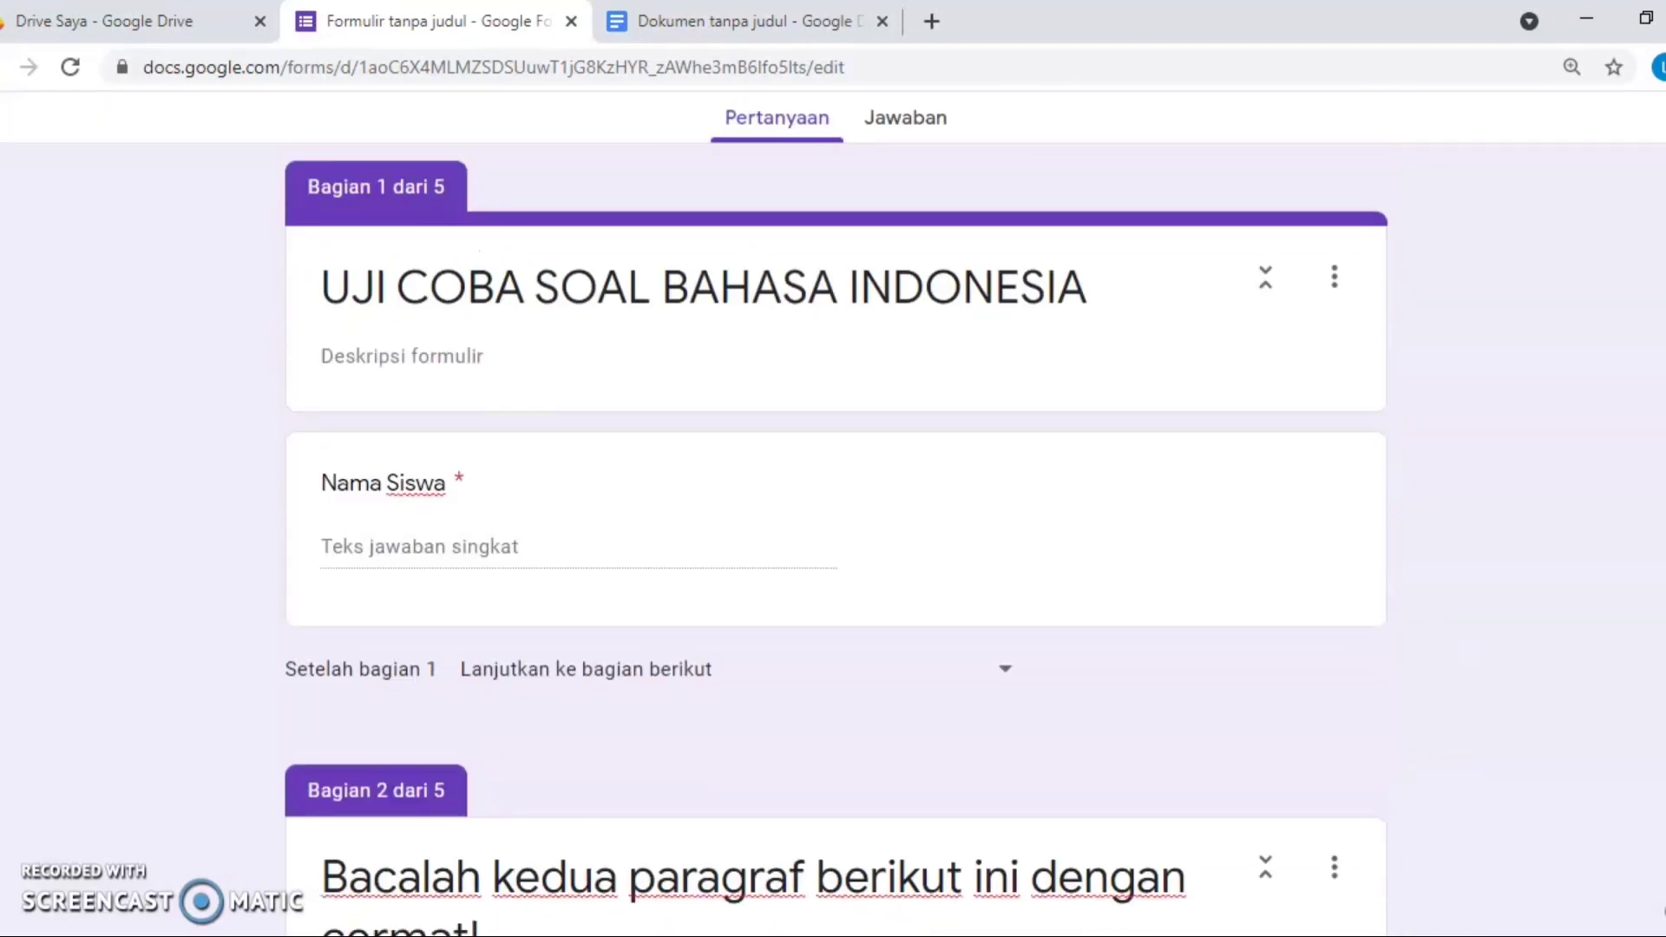
scroll(836, 512, "down", 7)
scroll(836, 512, "down", 7)
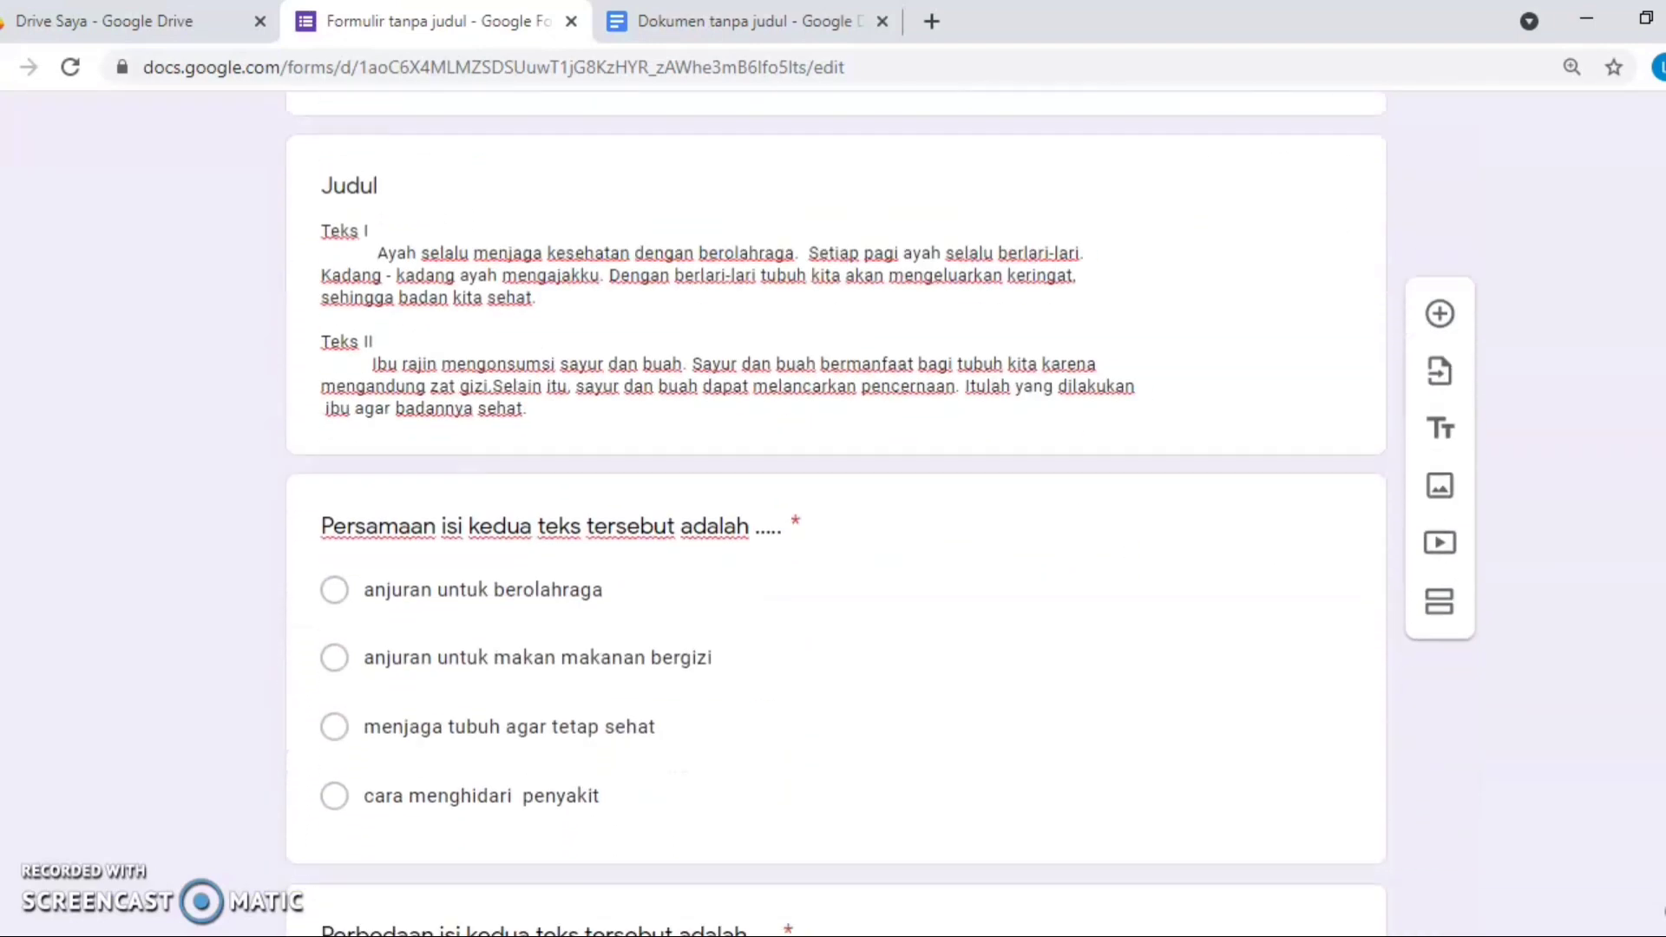
scroll(836, 512, "down", 11)
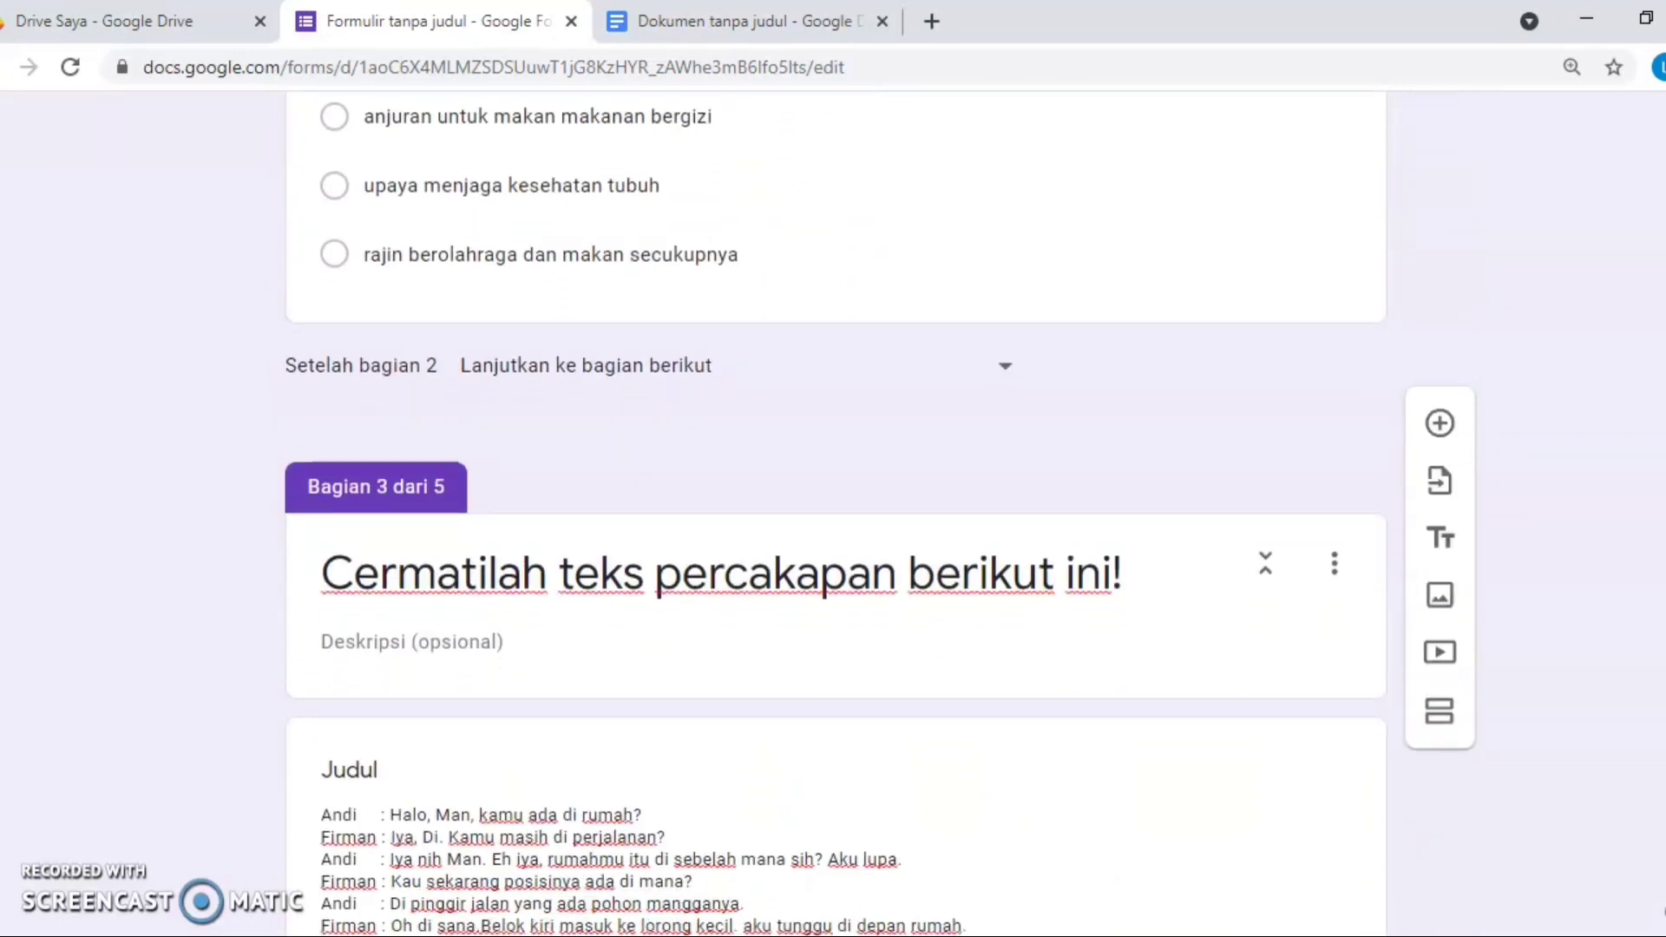
scroll(836, 512, "down", 8)
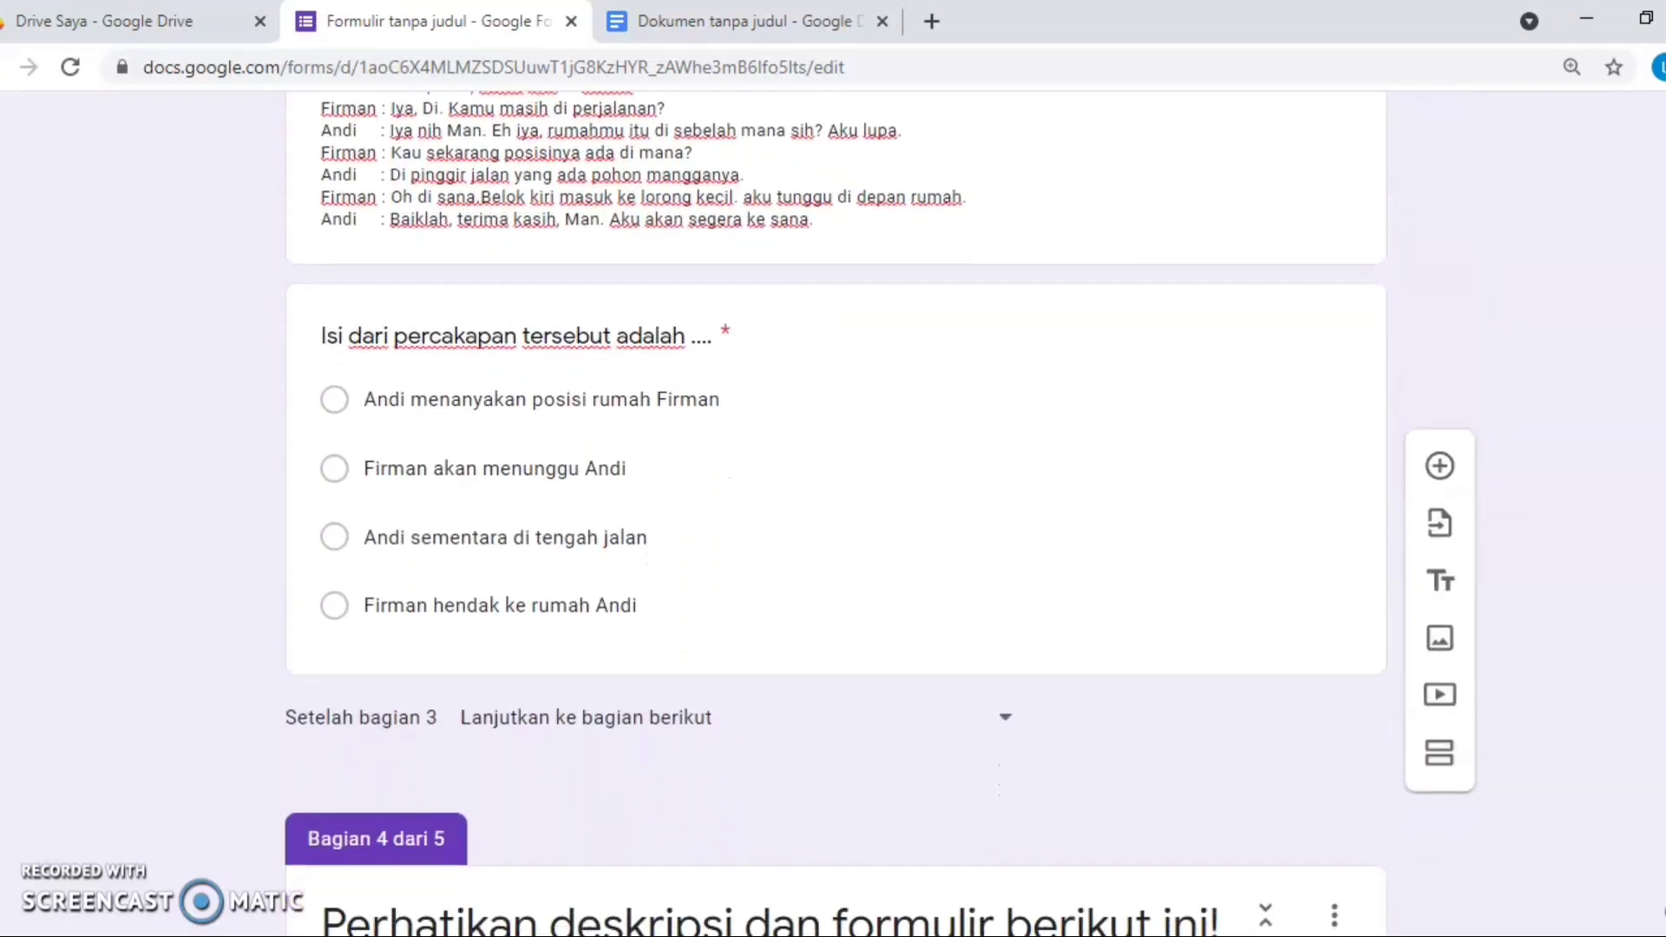
scroll(836, 512, "down", 7)
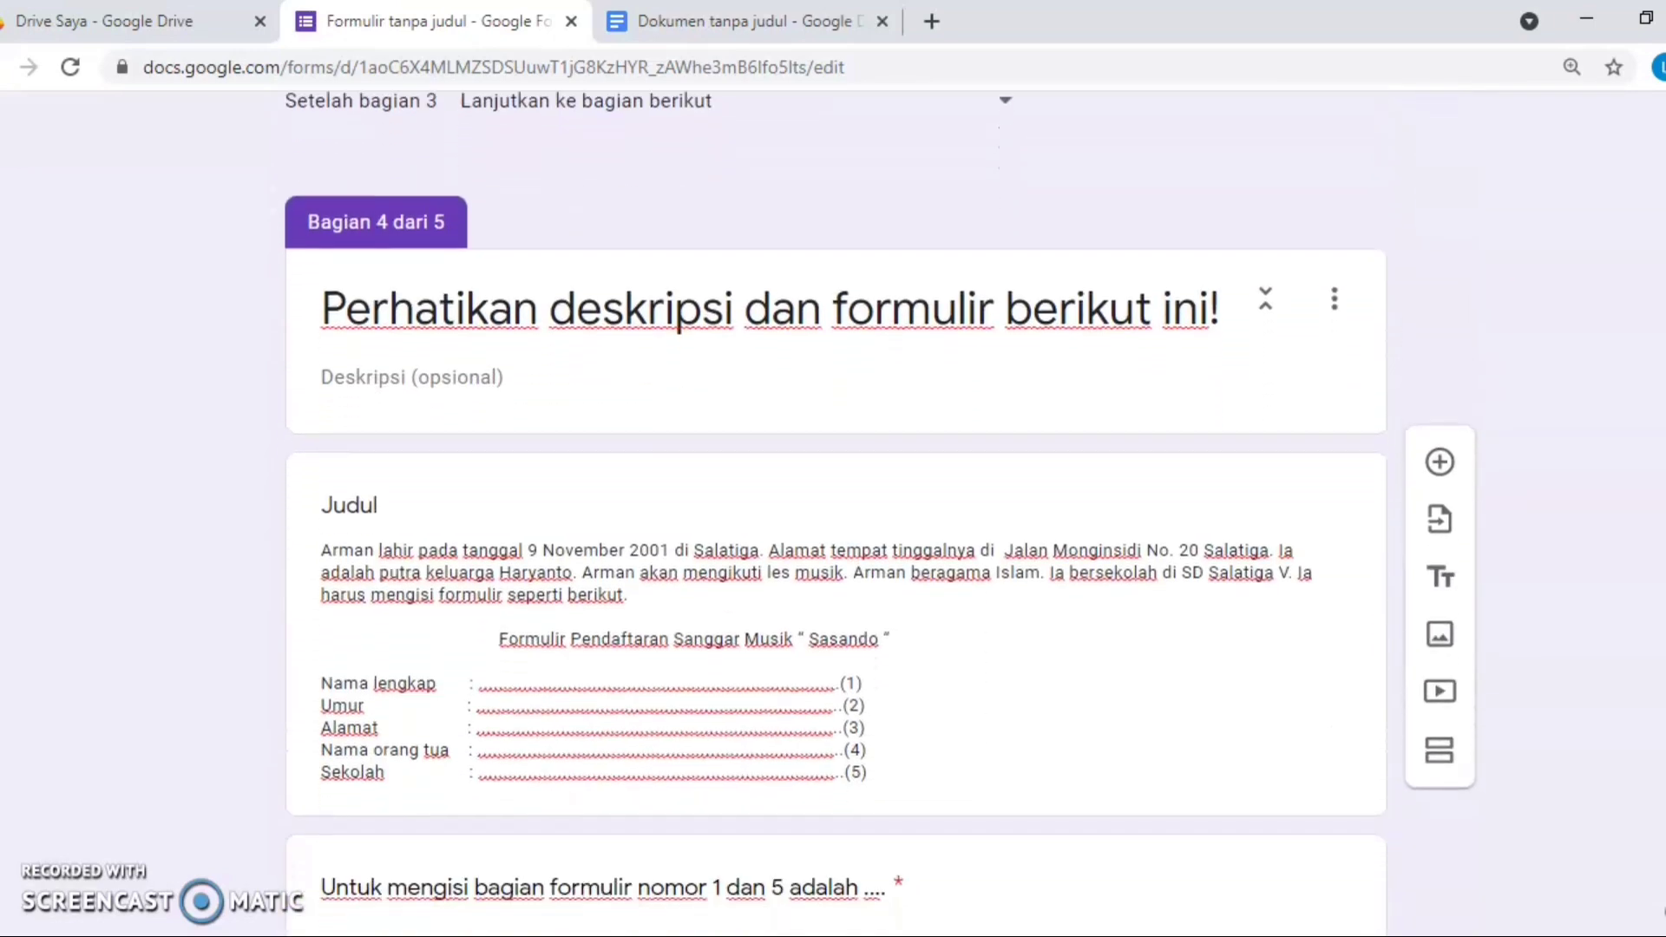
scroll(836, 512, "down", 6)
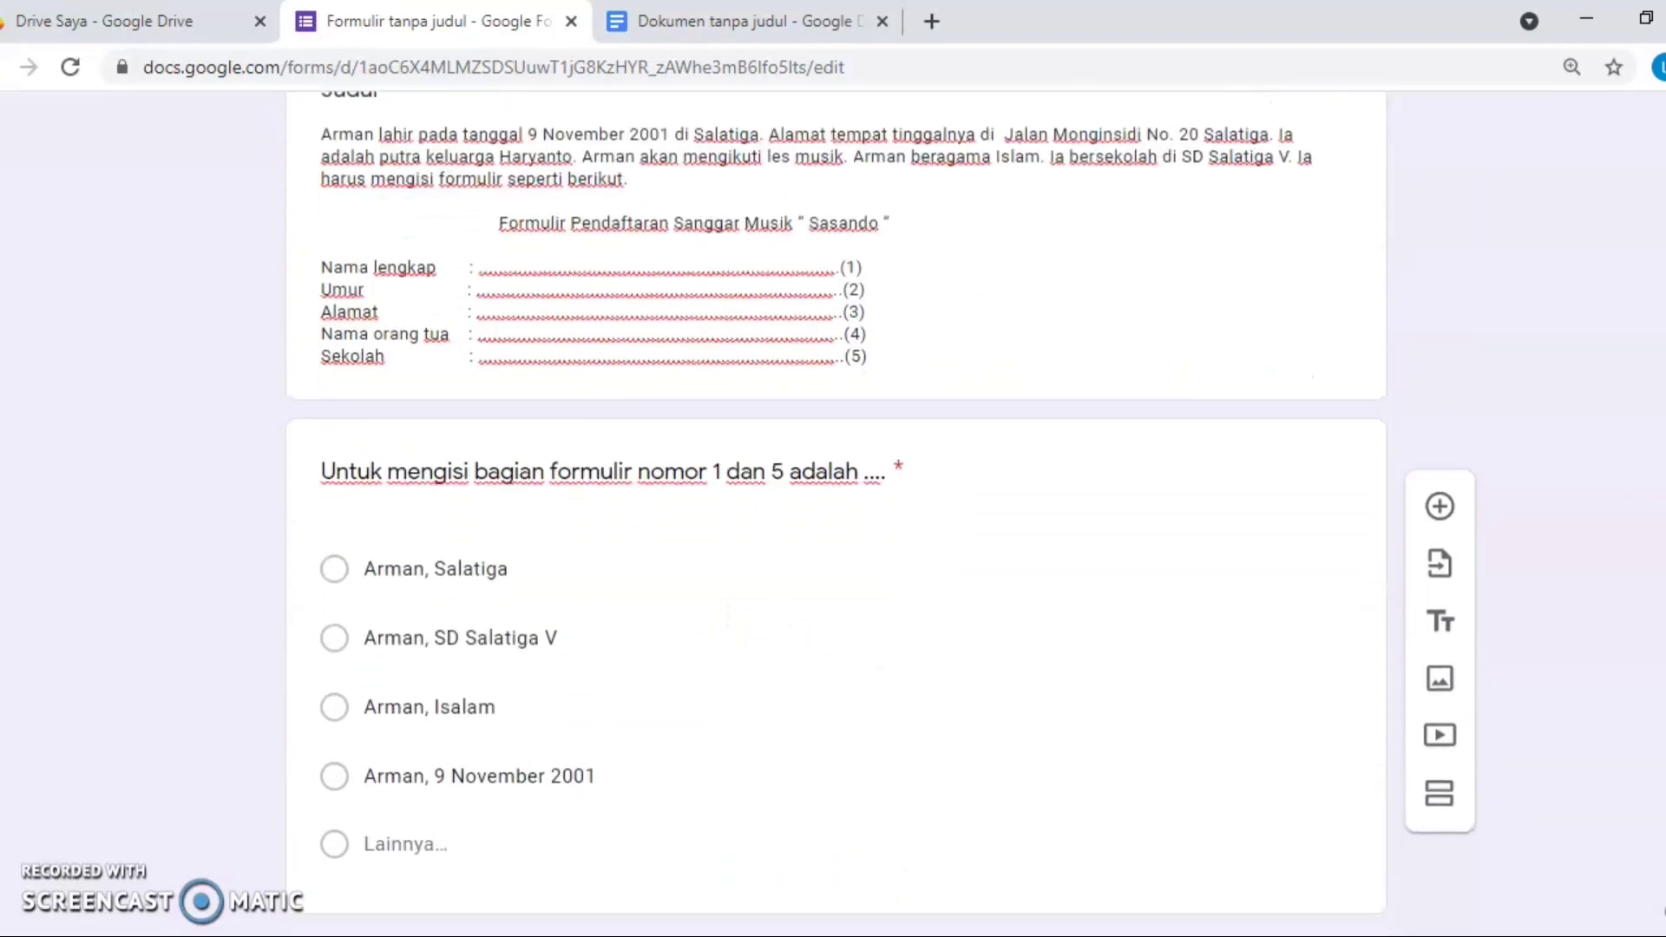
scroll(836, 512, "down", 6)
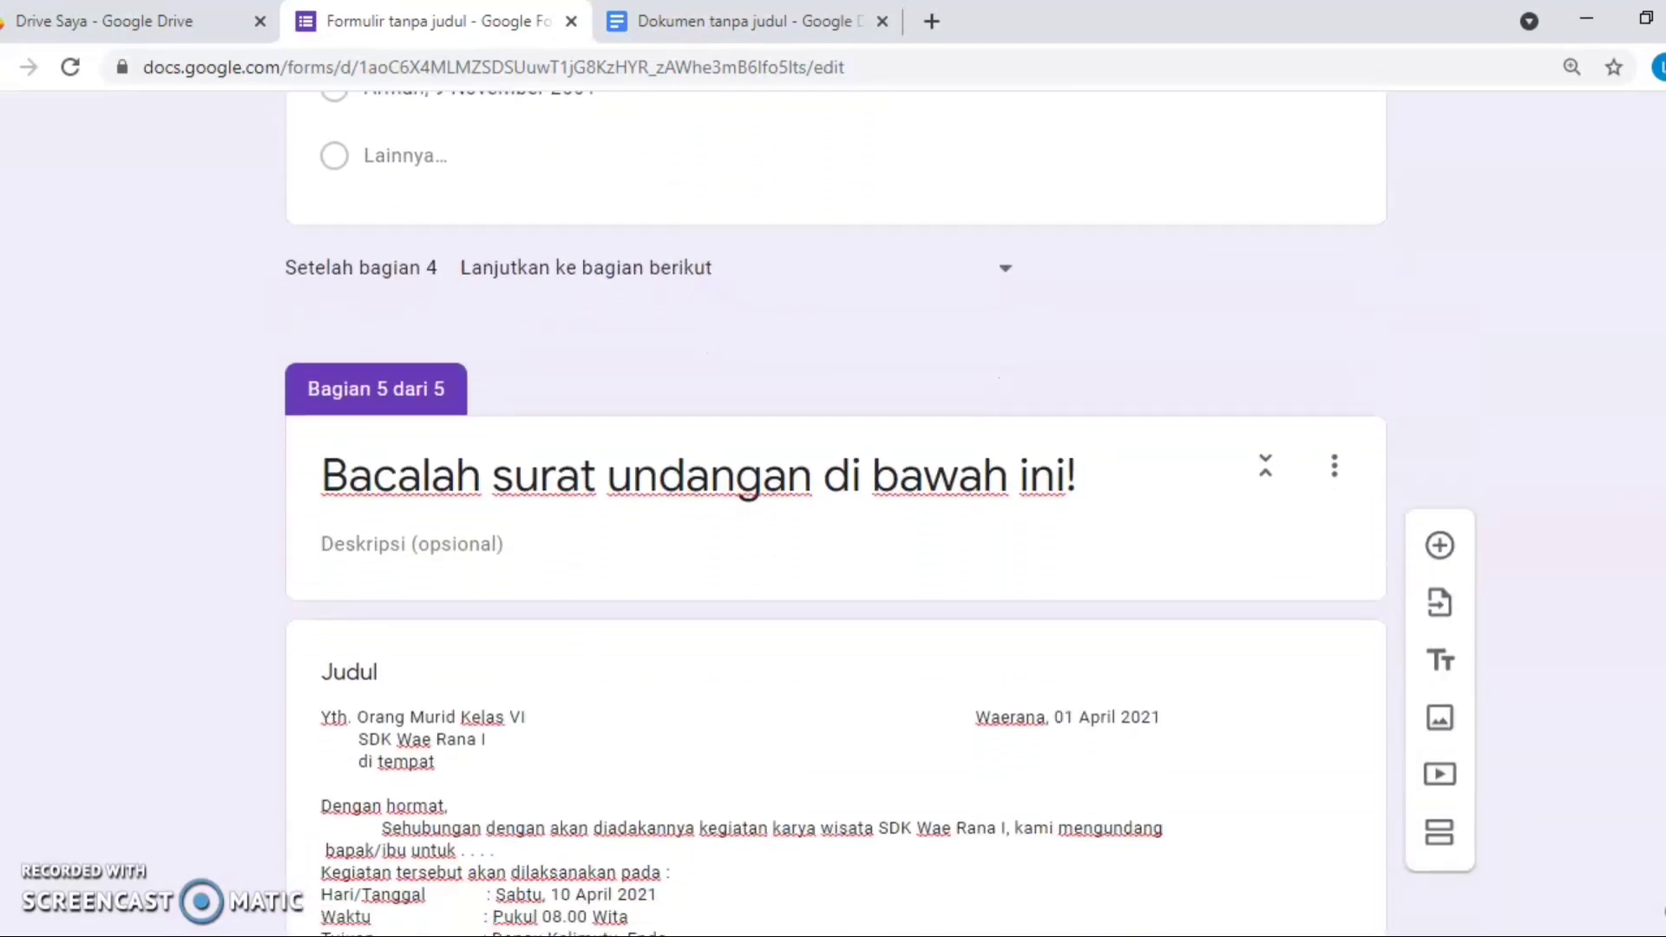
scroll(836, 512, "down", 9)
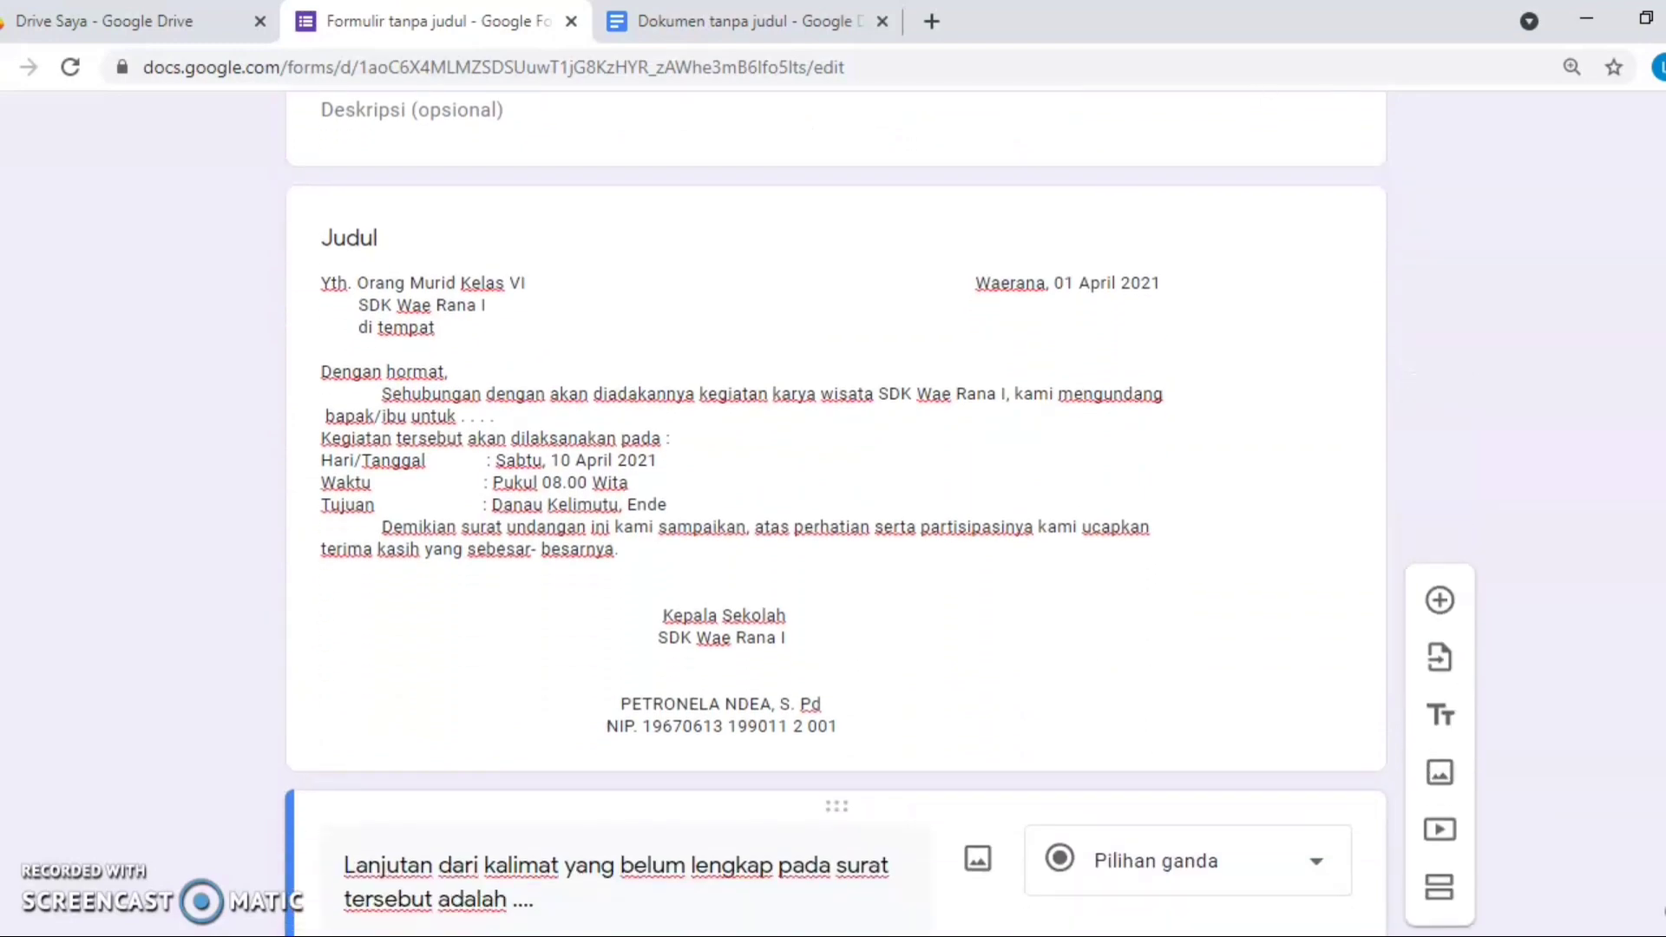
scroll(836, 512, "up", 20)
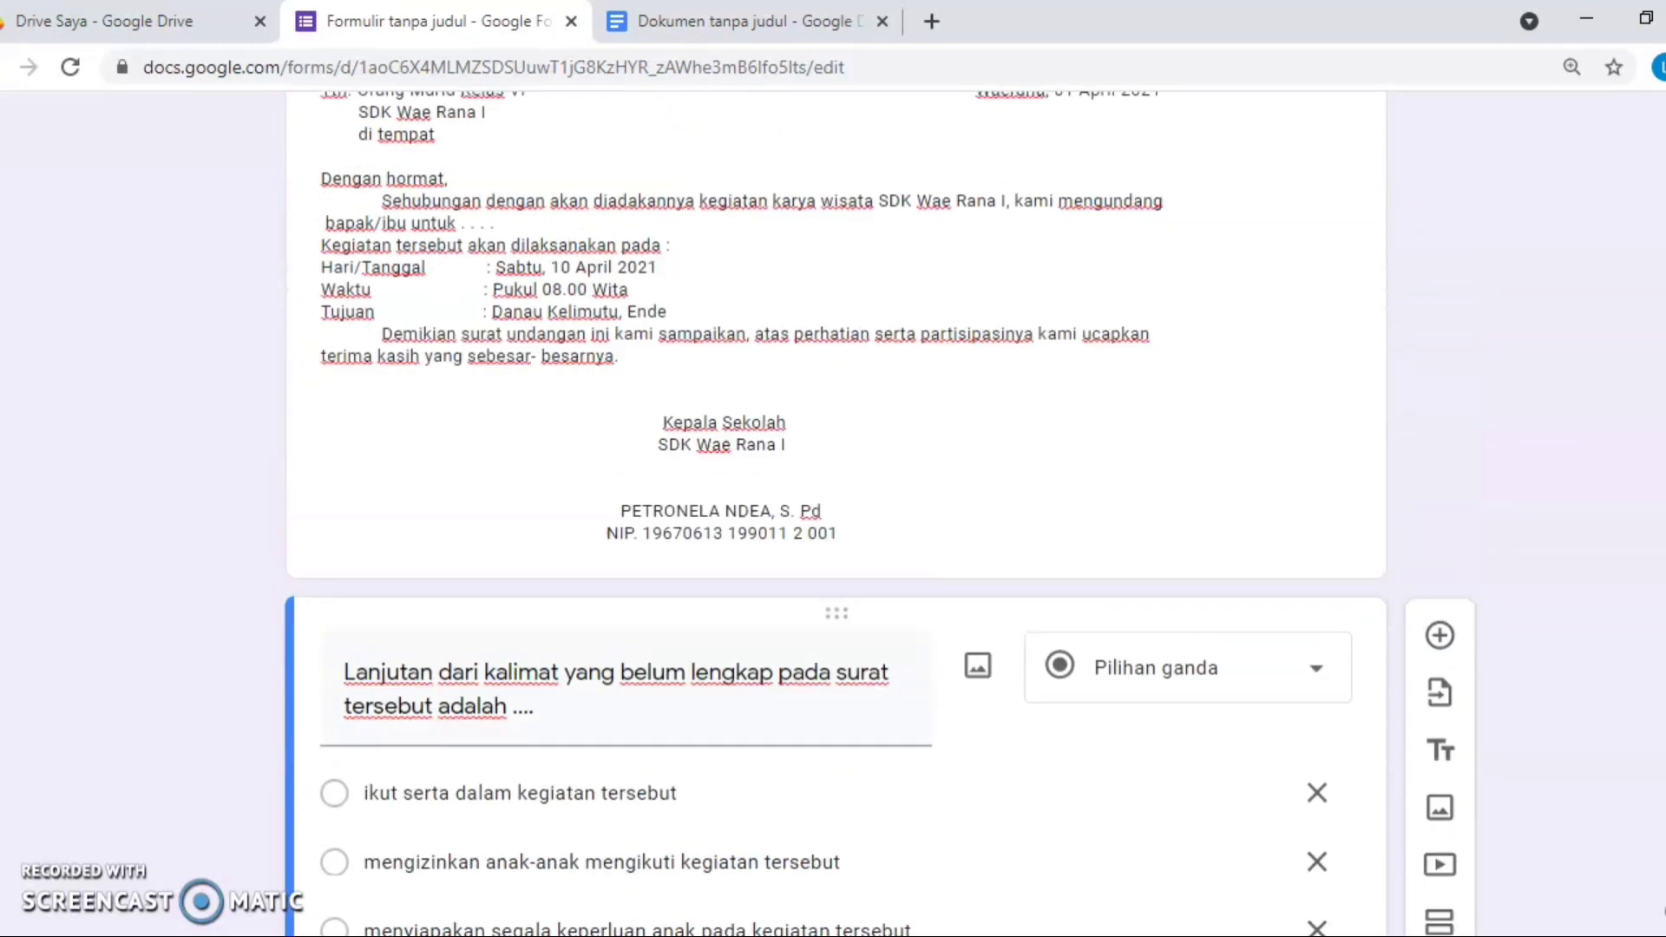
- Open the form's preview, enter a student name under "Nama Siswa" and continue to the two-paragraph reading section
scroll(836, 512, "up", 20)
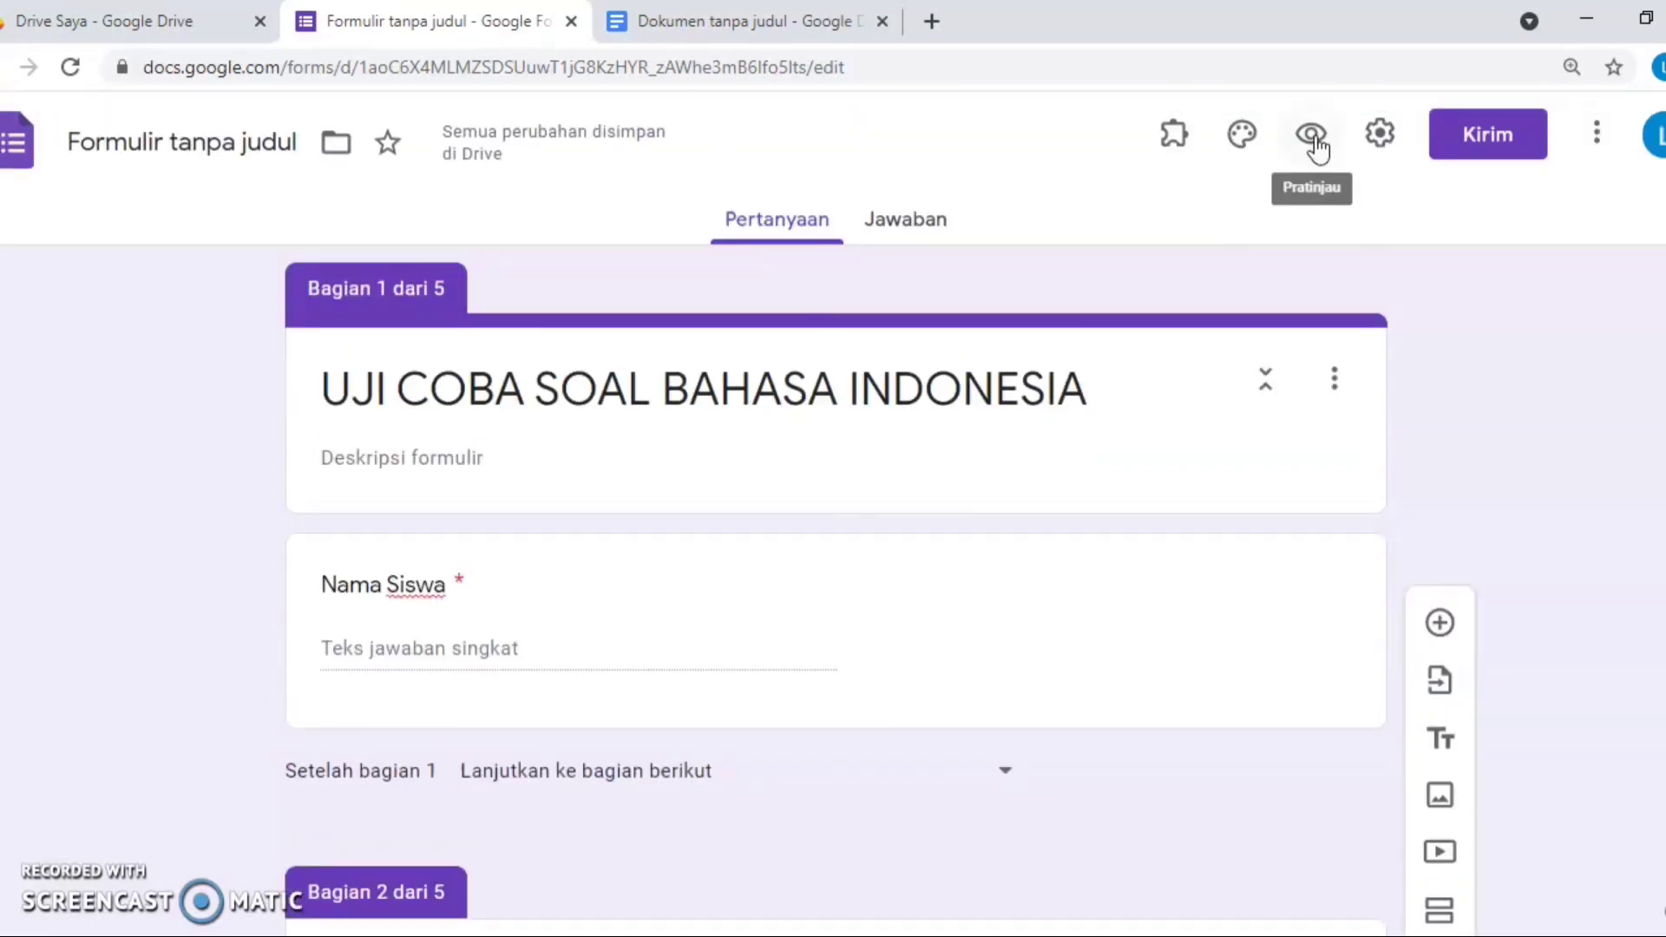
left_click(1313, 137)
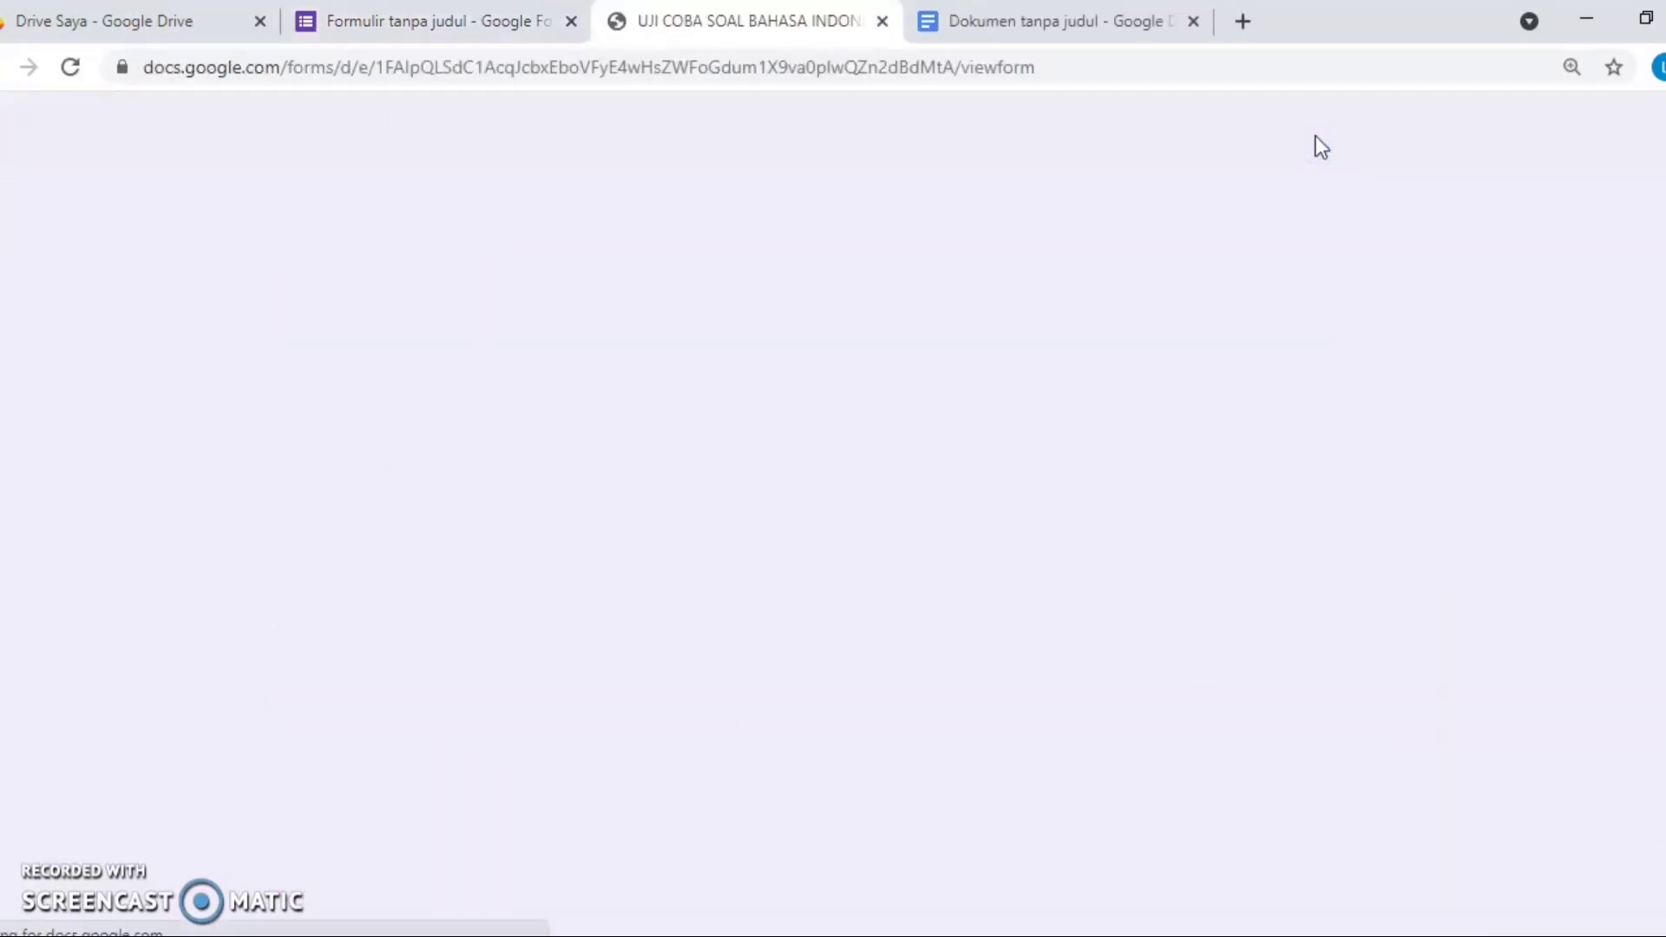
left_click(671, 449)
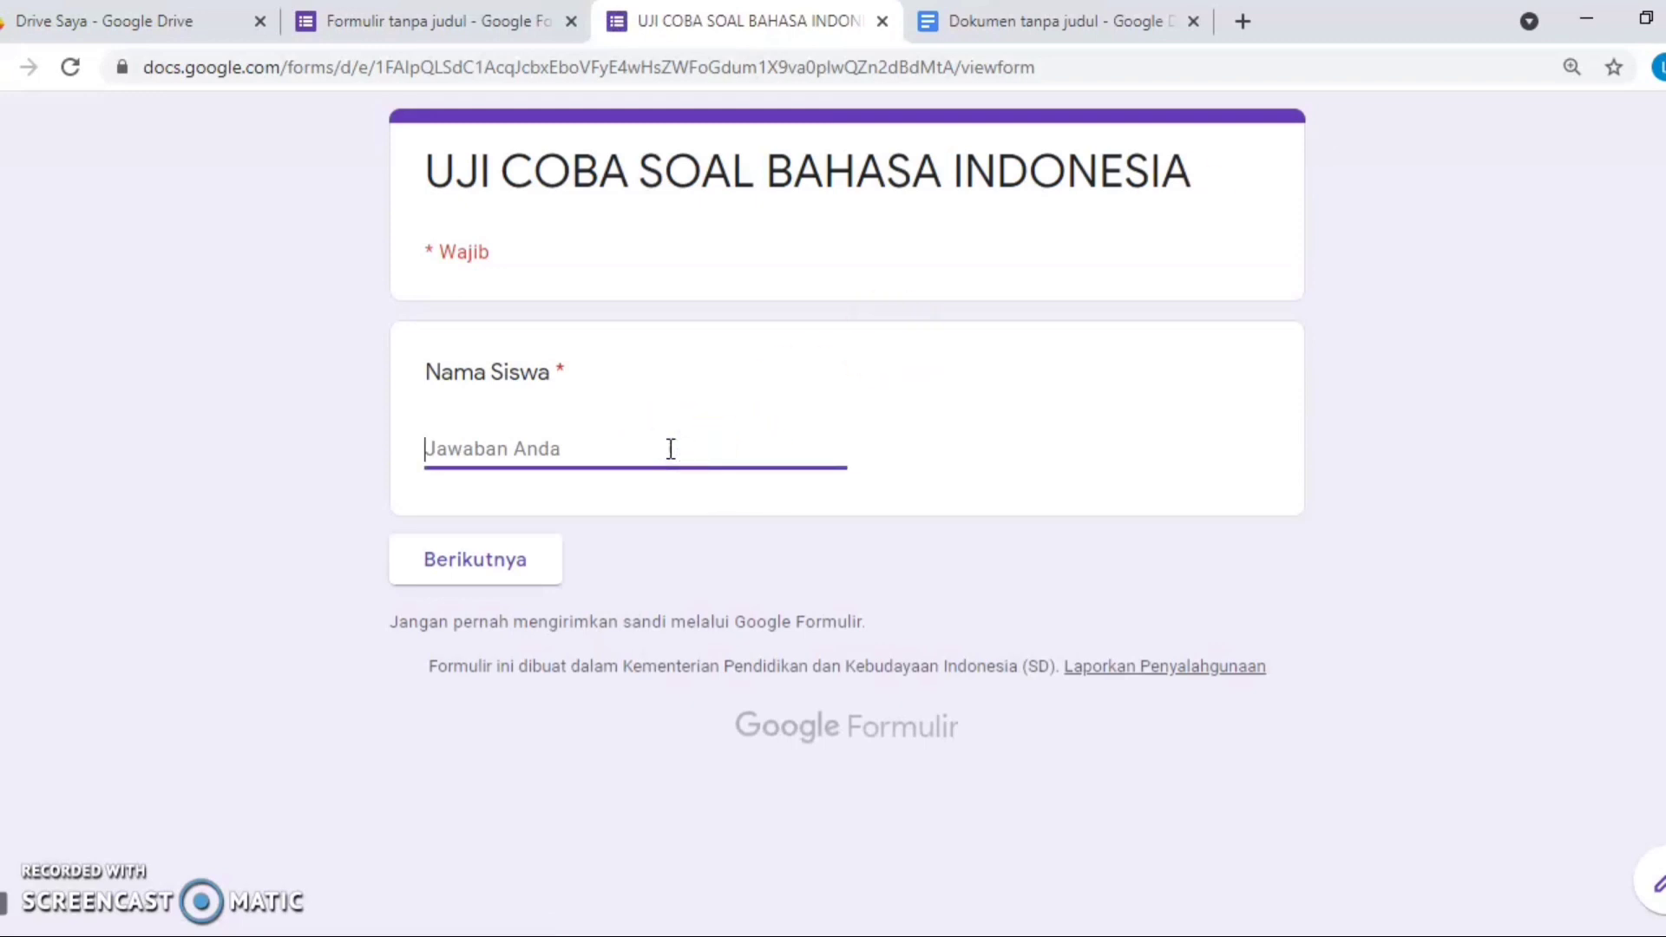
type("Andi")
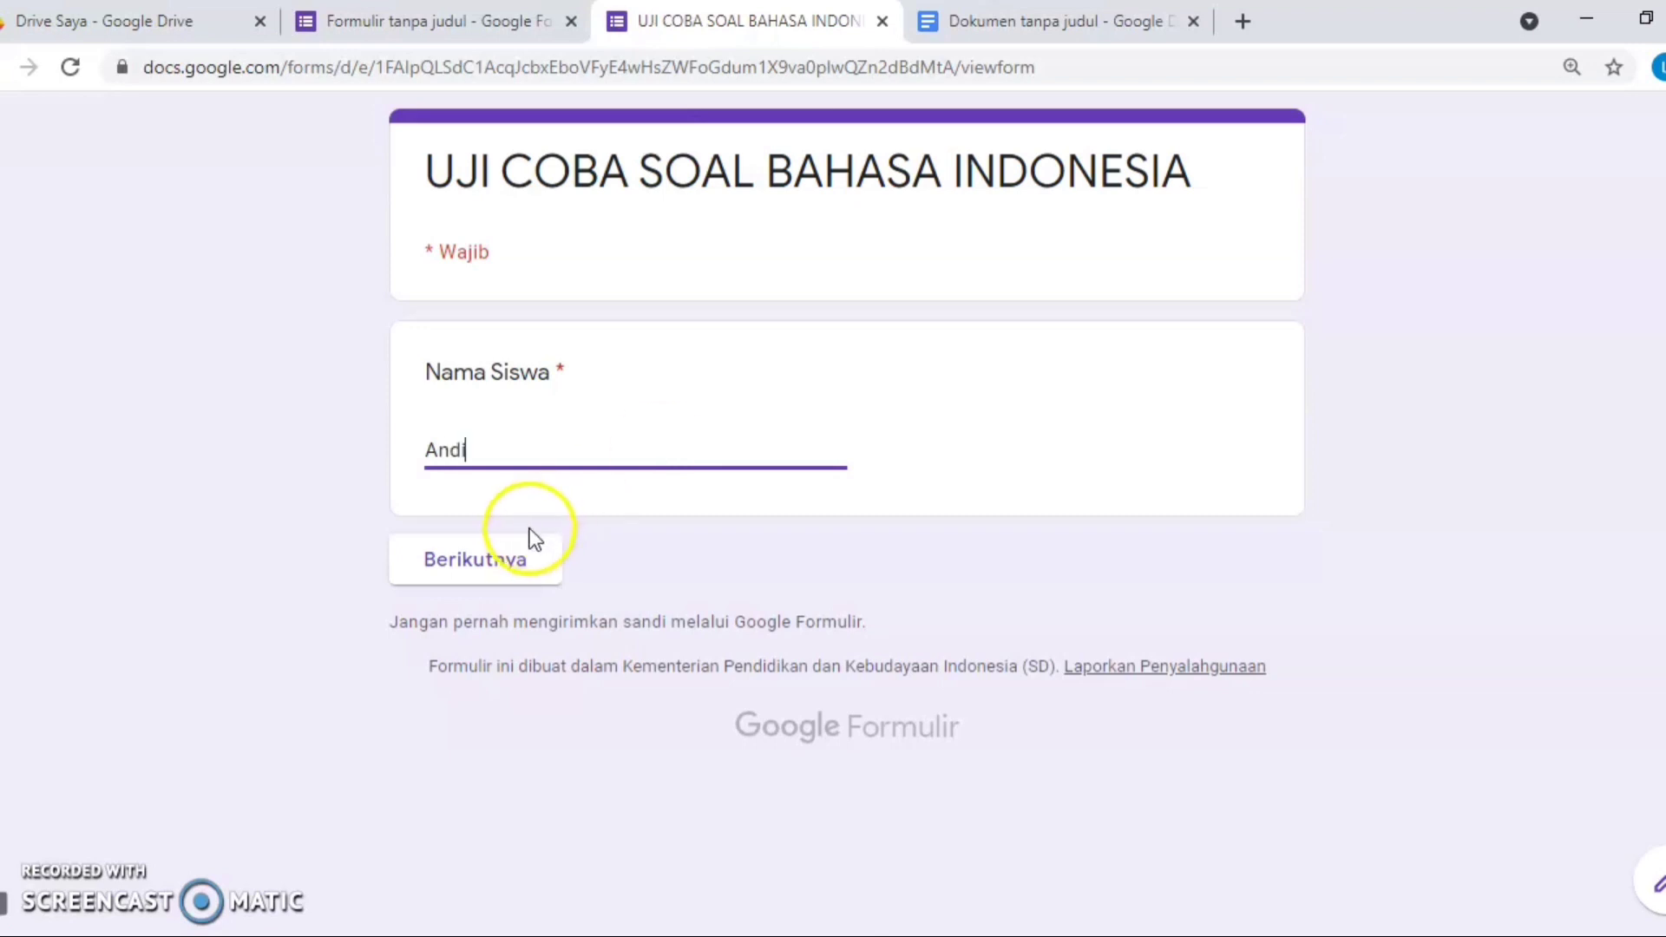
left_click(521, 557)
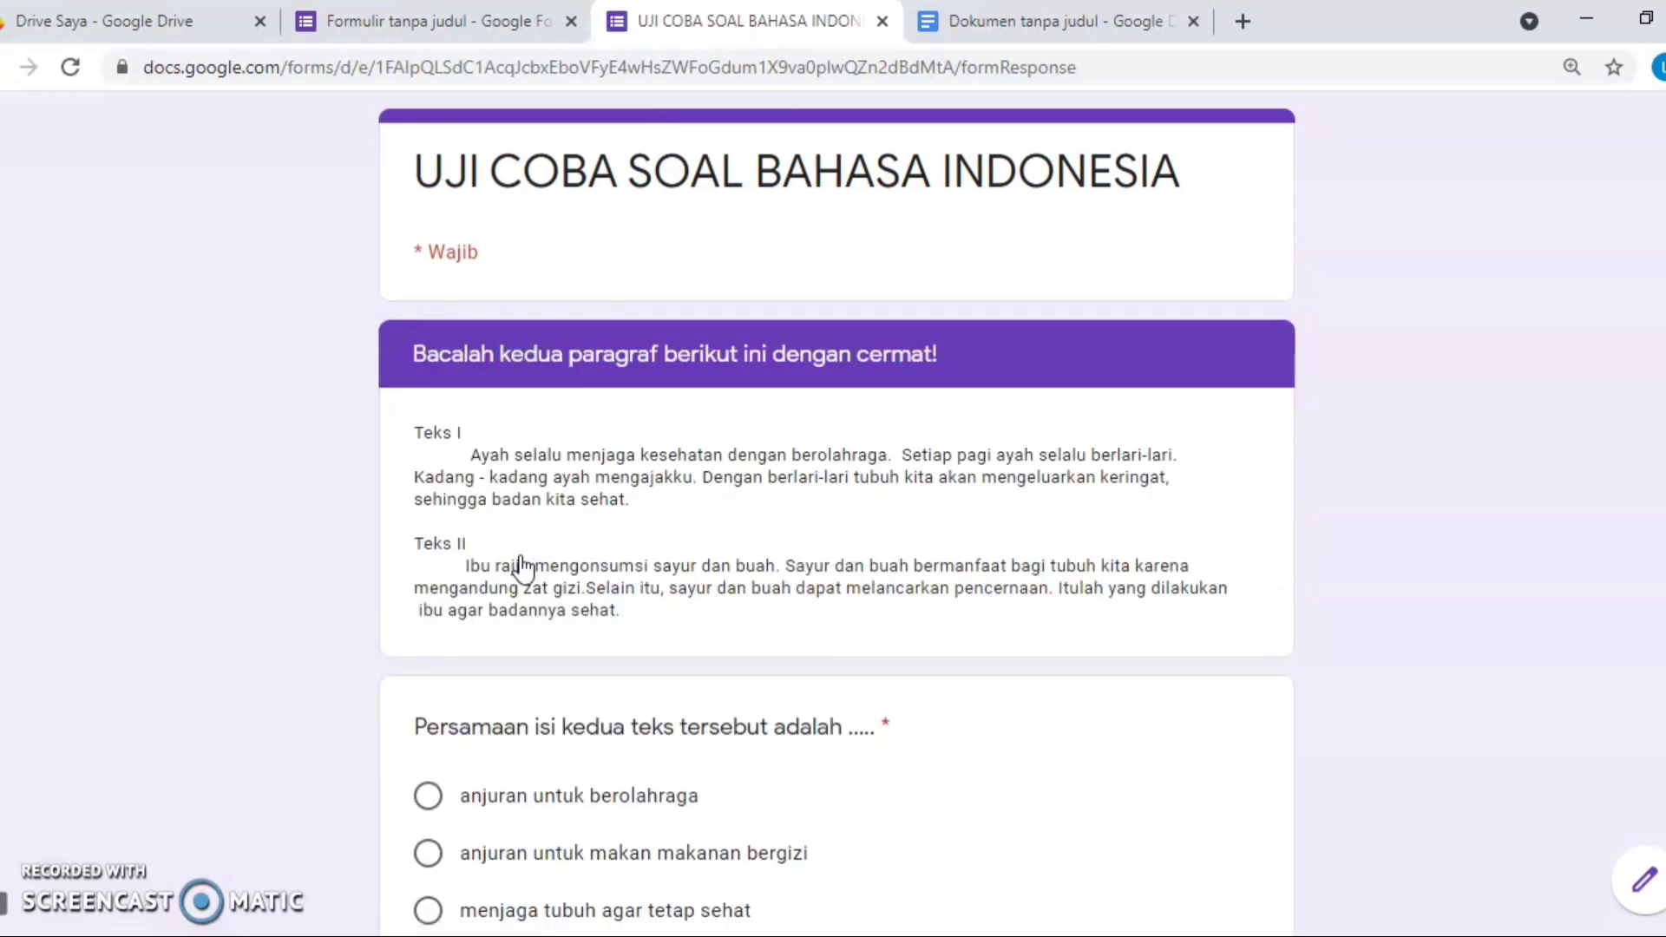
- Answer the two text questions with "menjaga tubuh agar tetap sehat" and "anjuran untuk berolahraga dan makanan makanan sehat", then continue to the next section
scroll(837, 512, "down", 1)
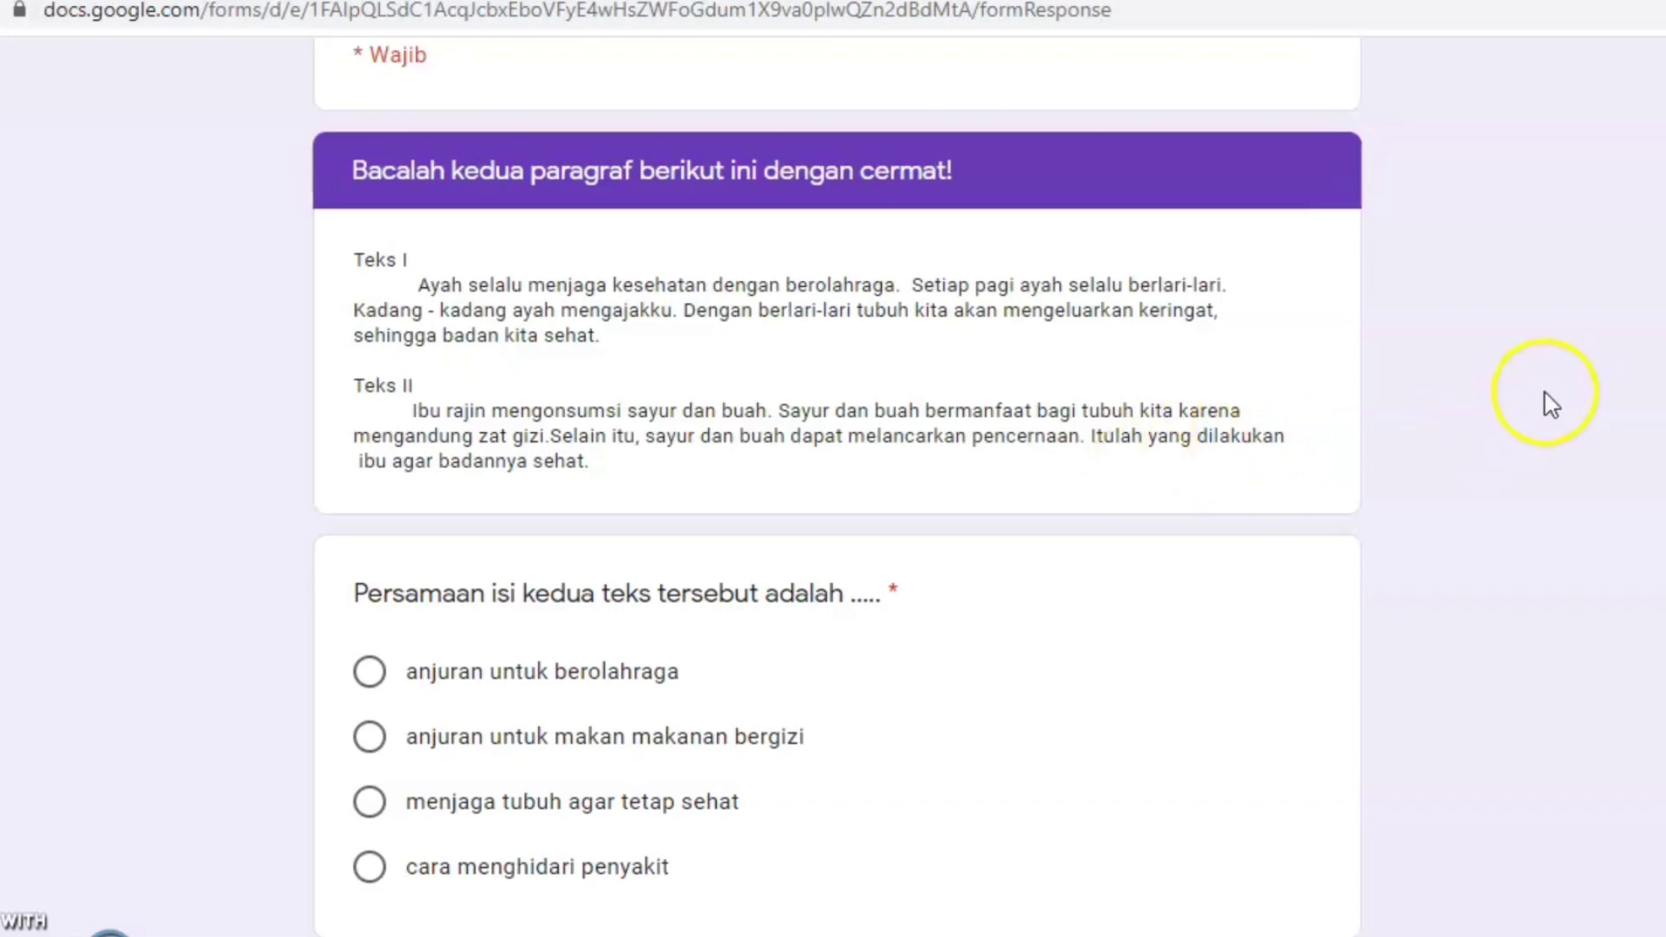
scroll(836, 486, "down", 1)
scroll(837, 486, "down", 2)
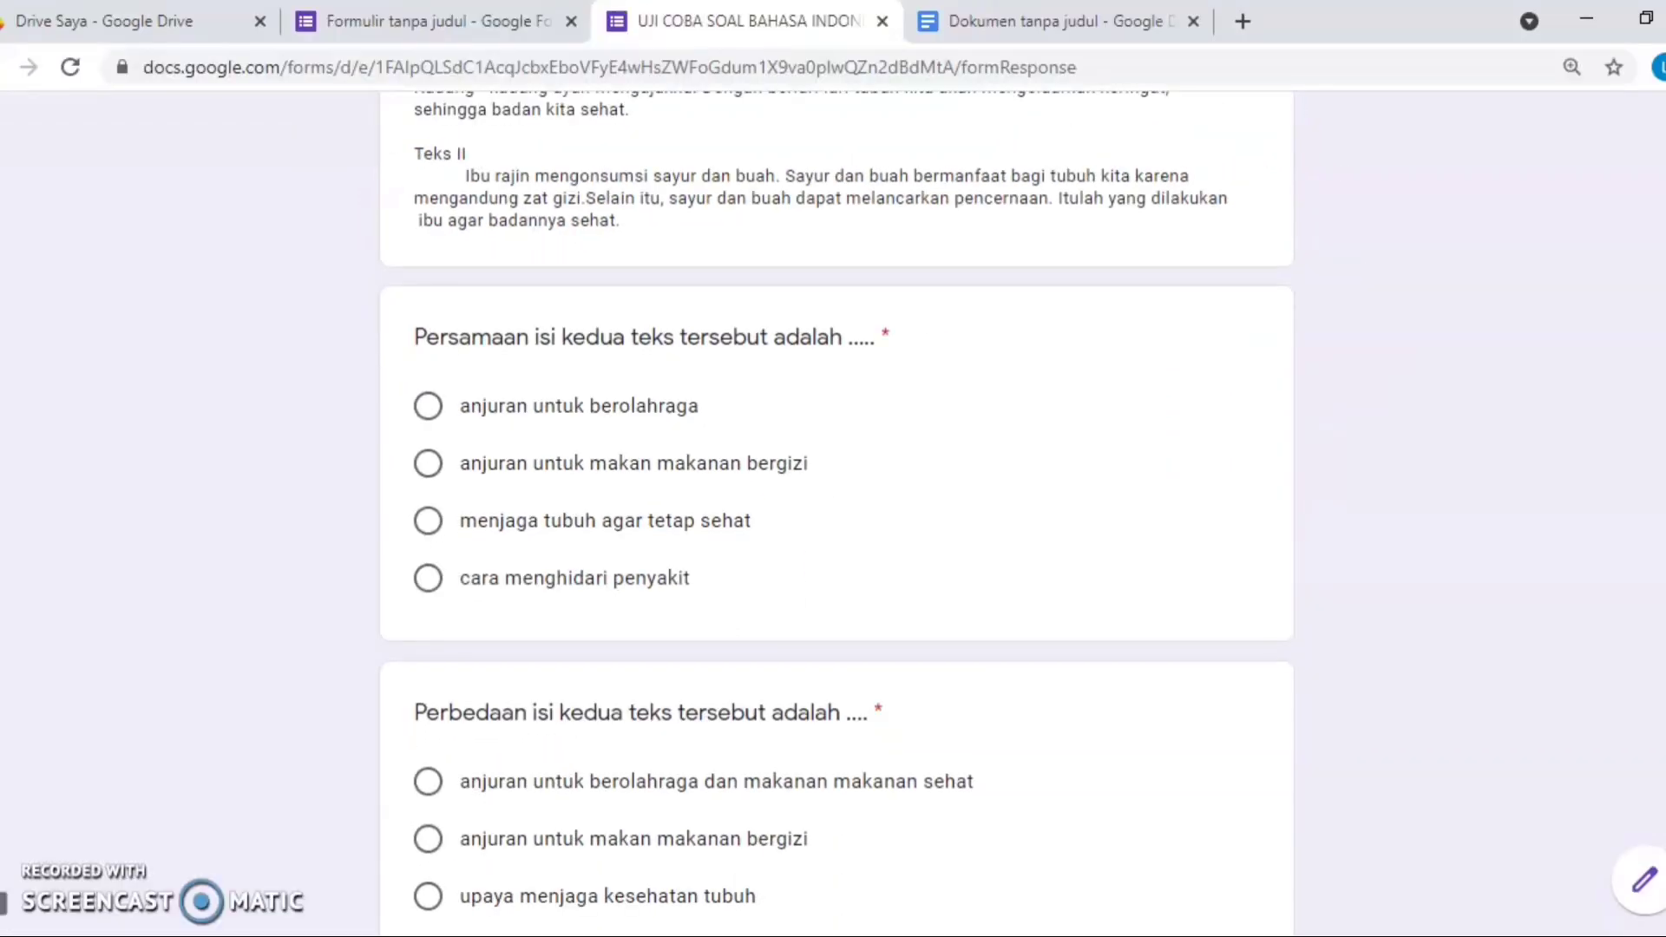
left_click(491, 520)
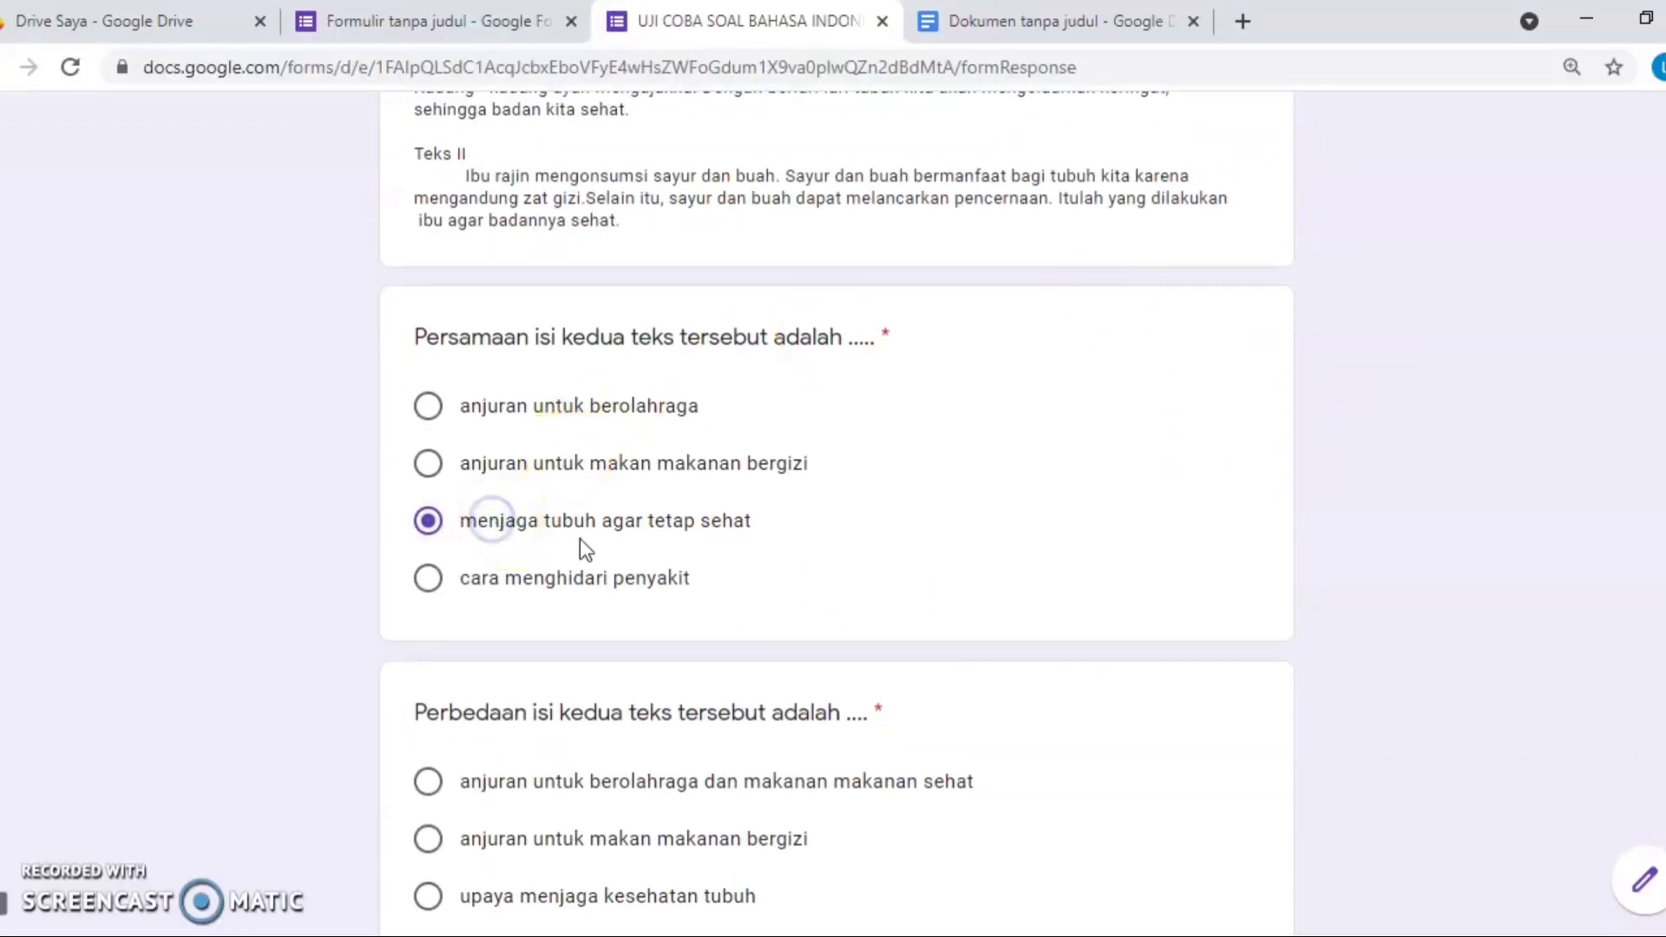
left_click(467, 790)
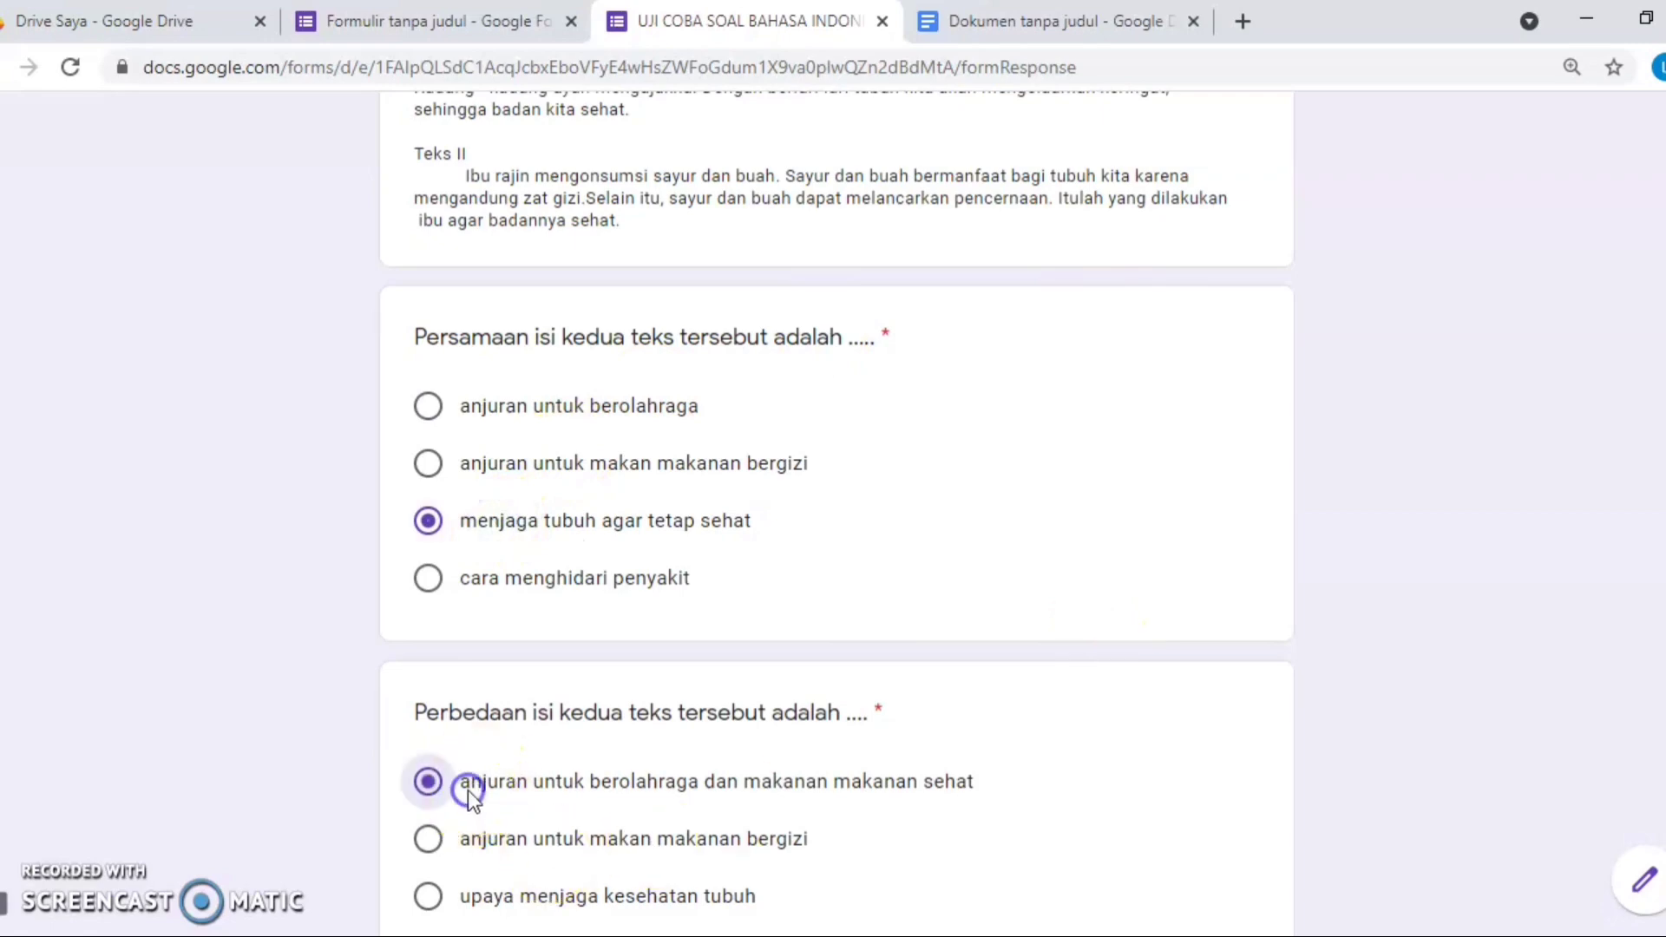
scroll(685, 766, "down", 4)
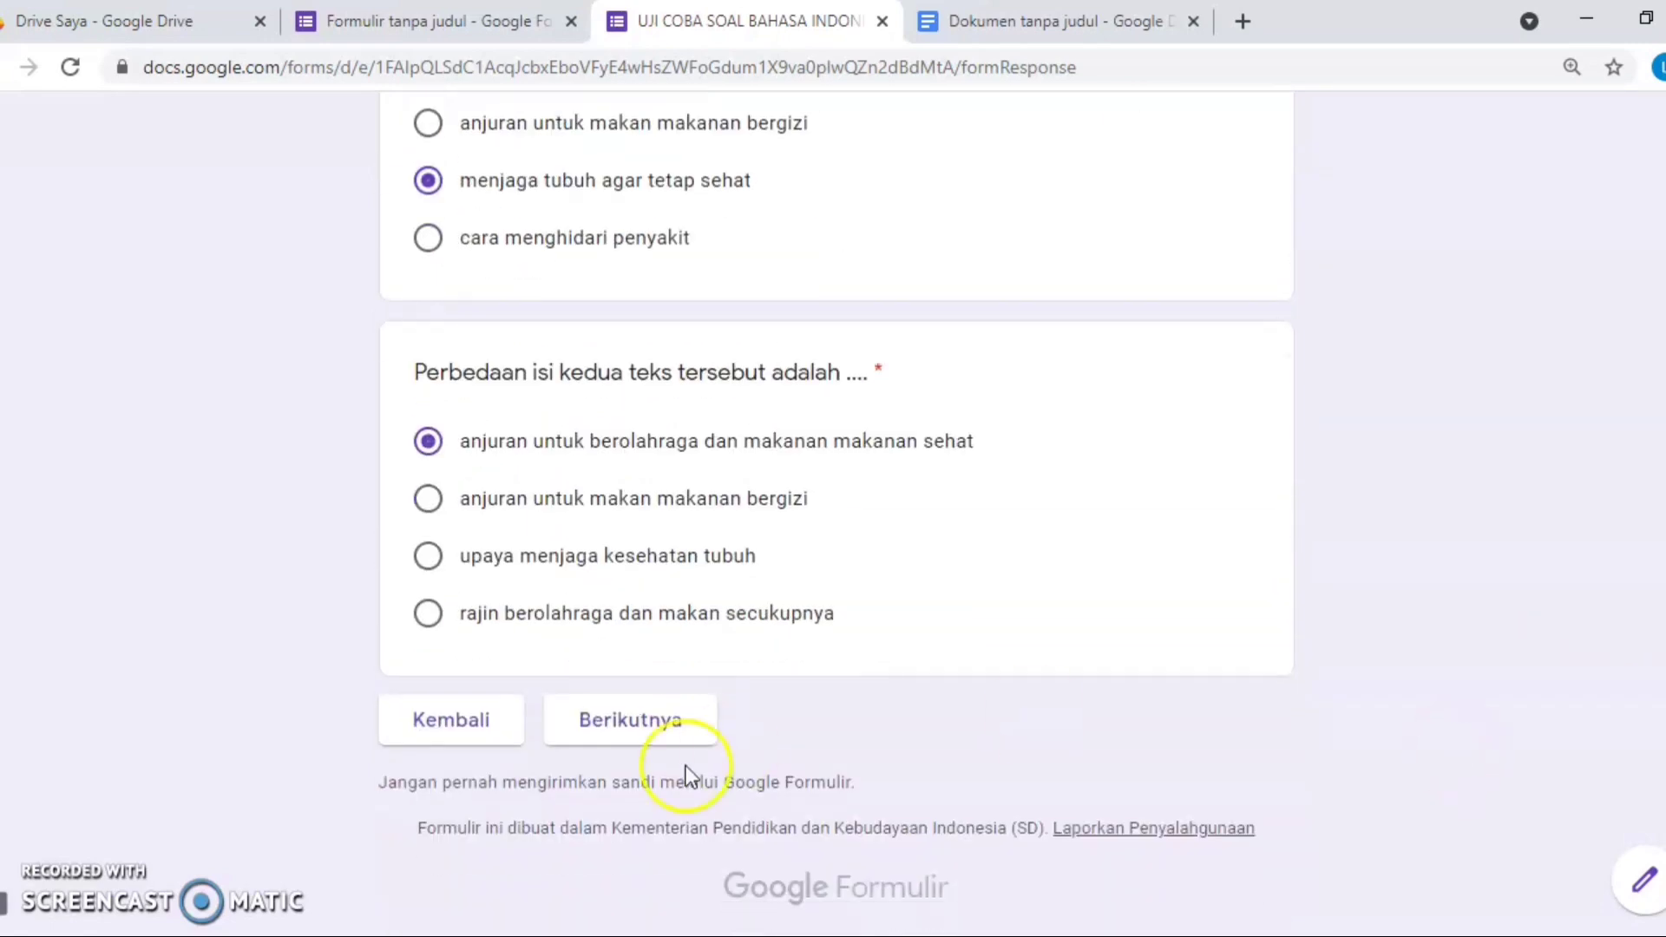
left_click(658, 729)
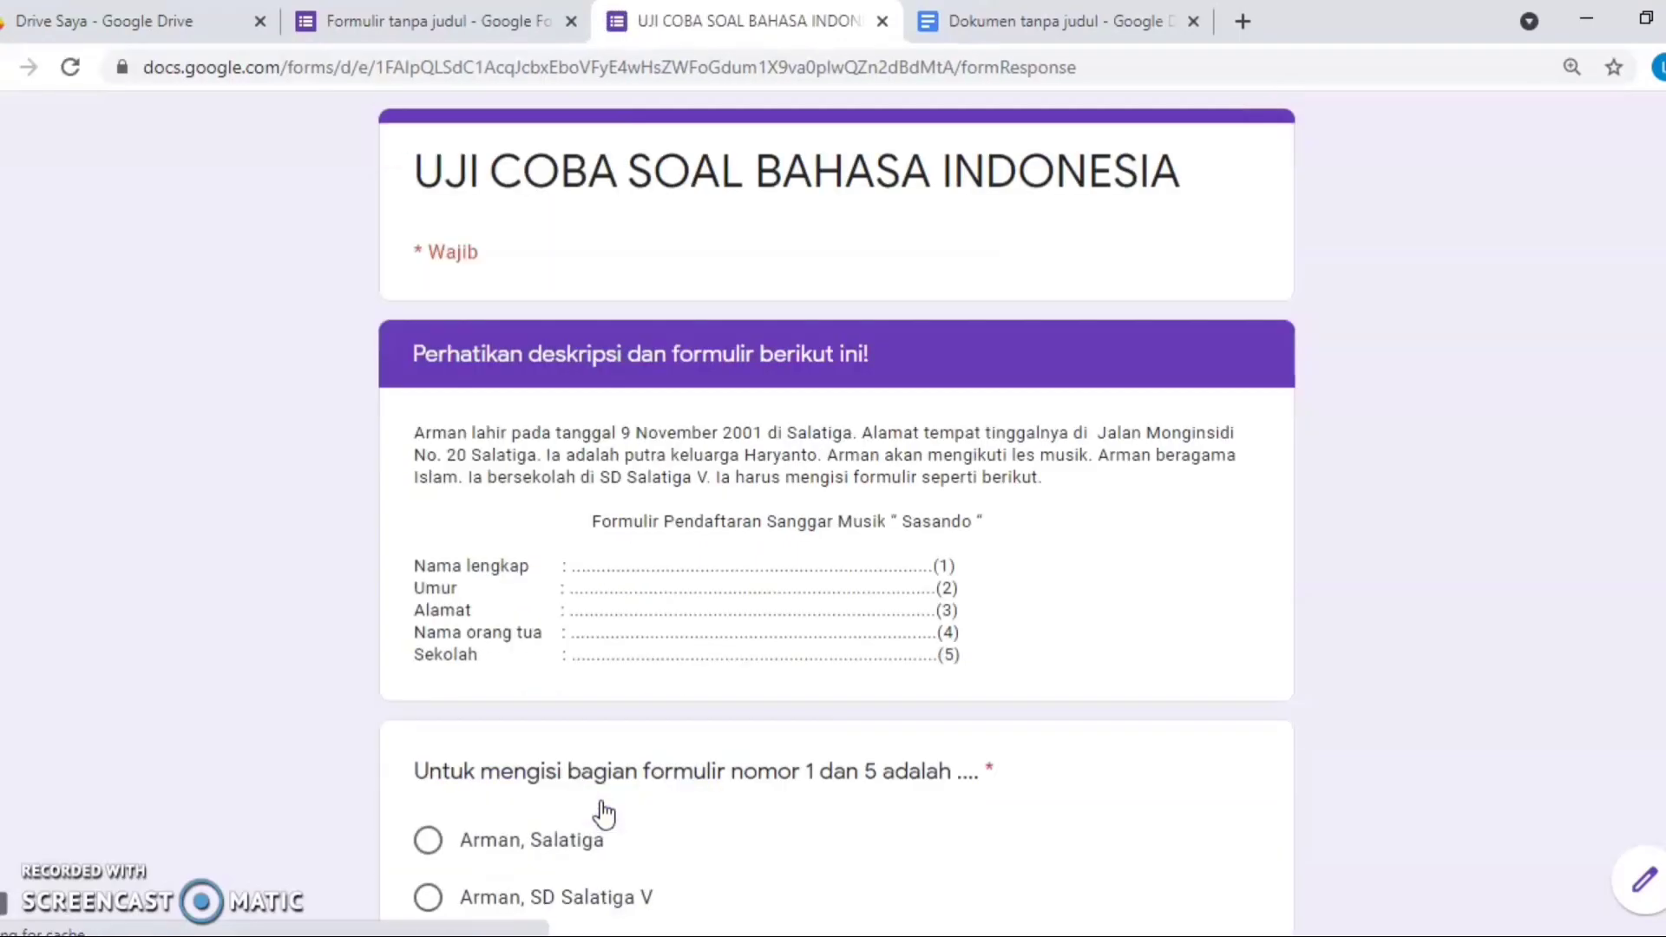
- Answer the question about form parts 1 and 5 with the fourth option and continue to the invitation letter section
scroll(836, 510, "down", 3)
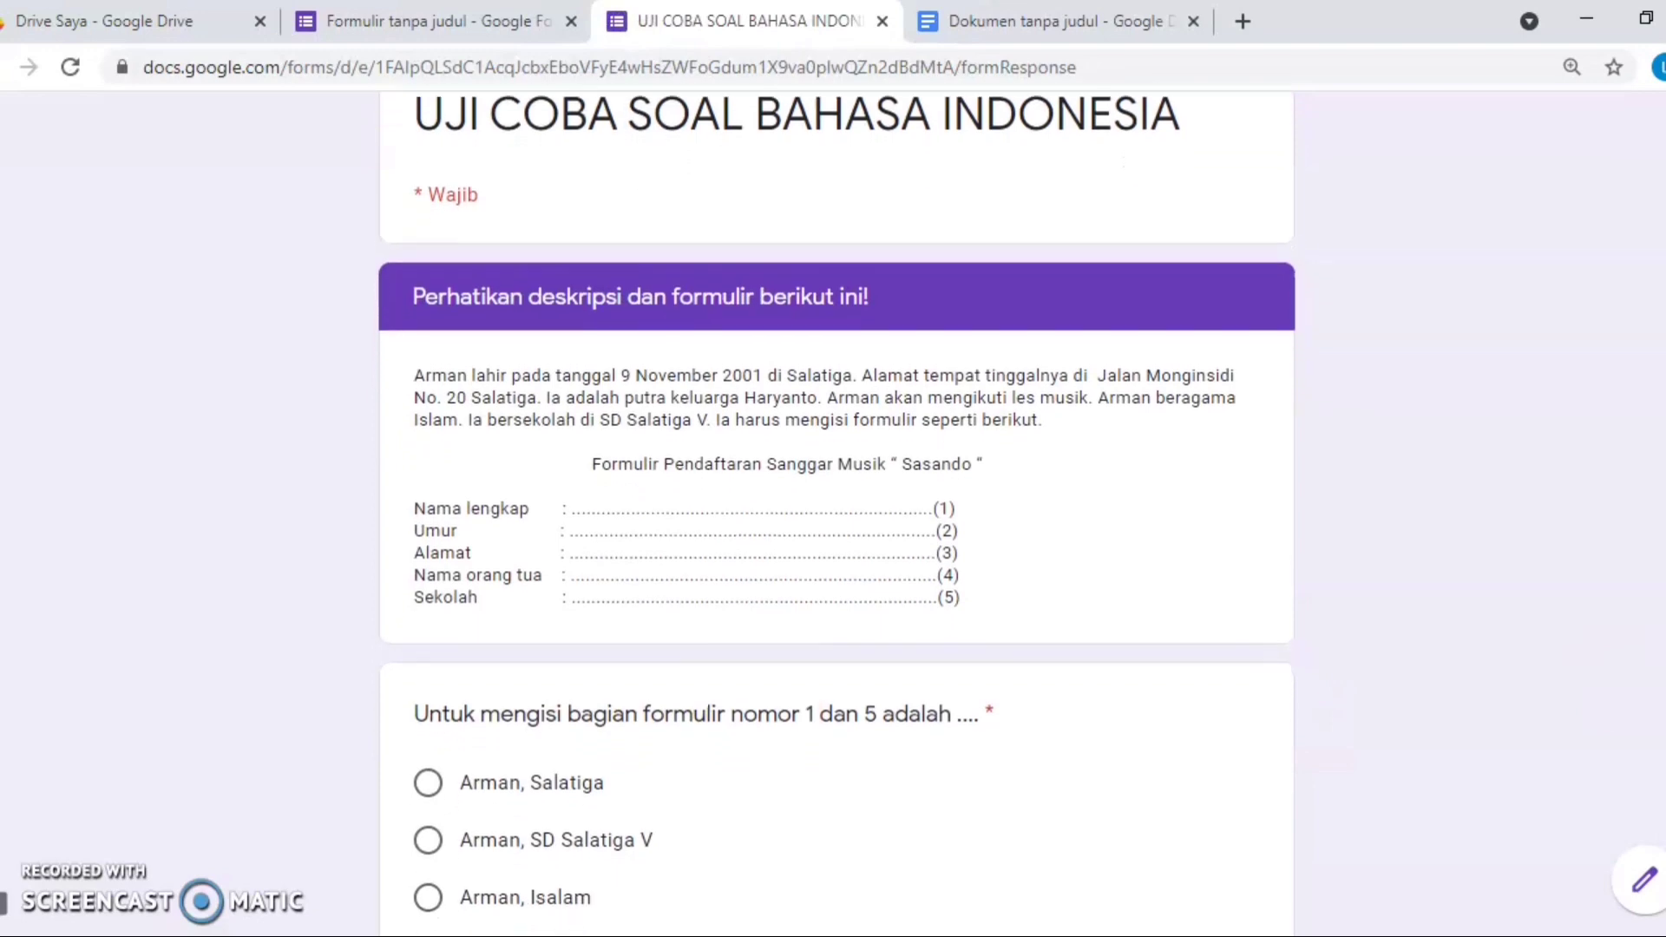
scroll(837, 510, "down", 1)
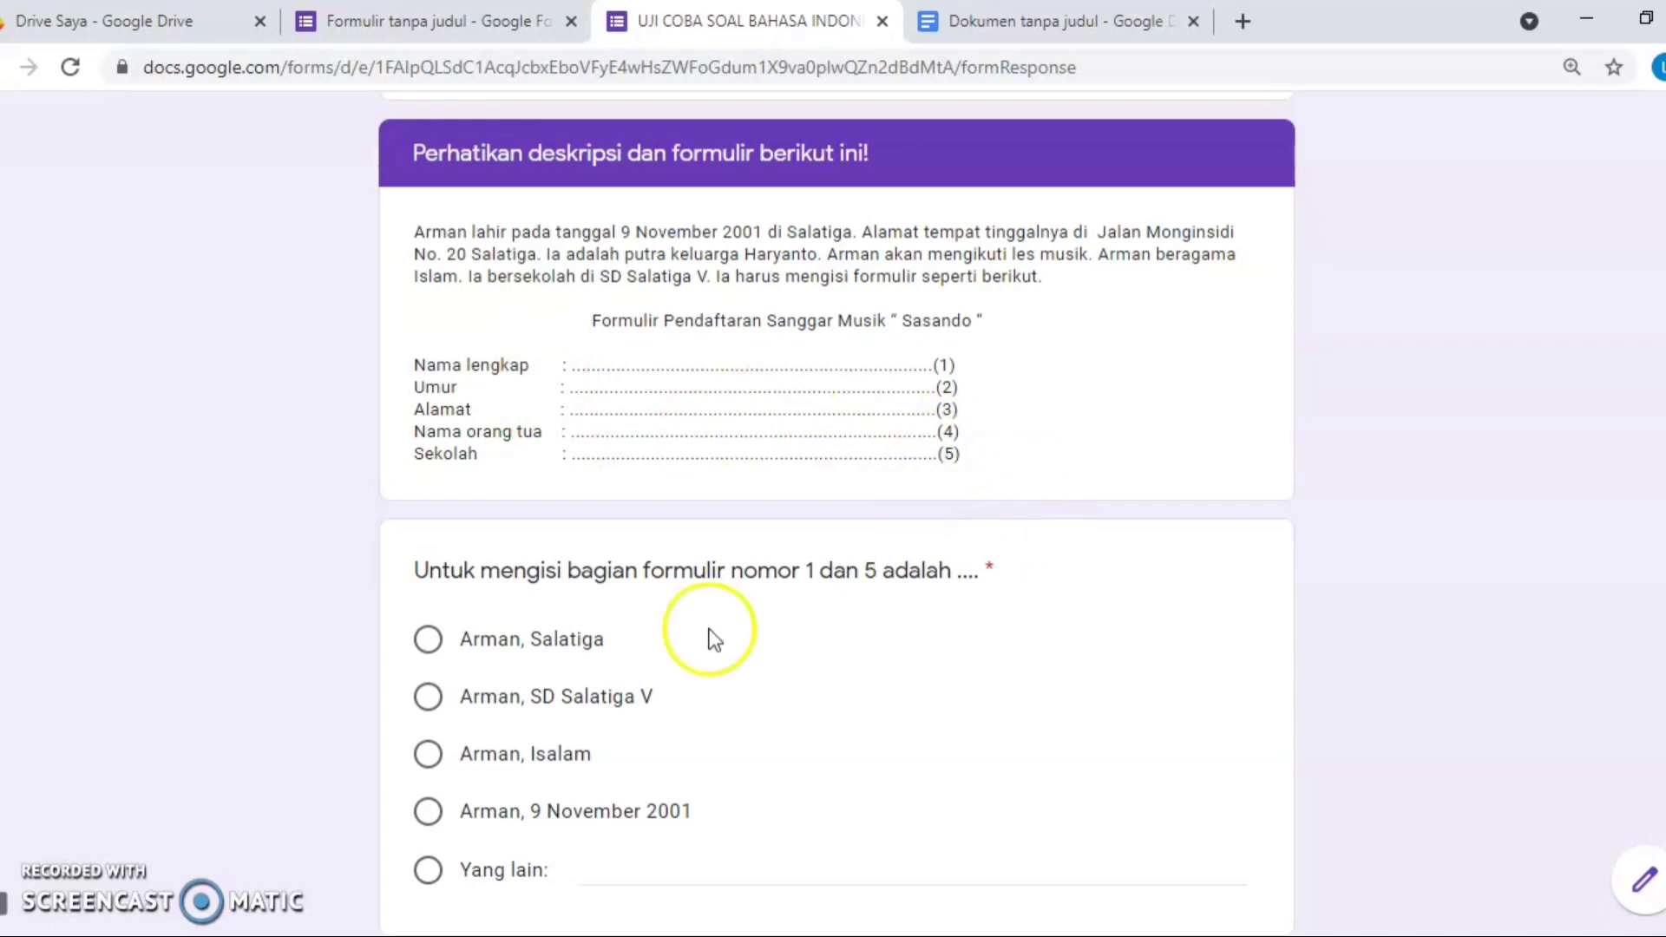
scroll(837, 512, "down", 2)
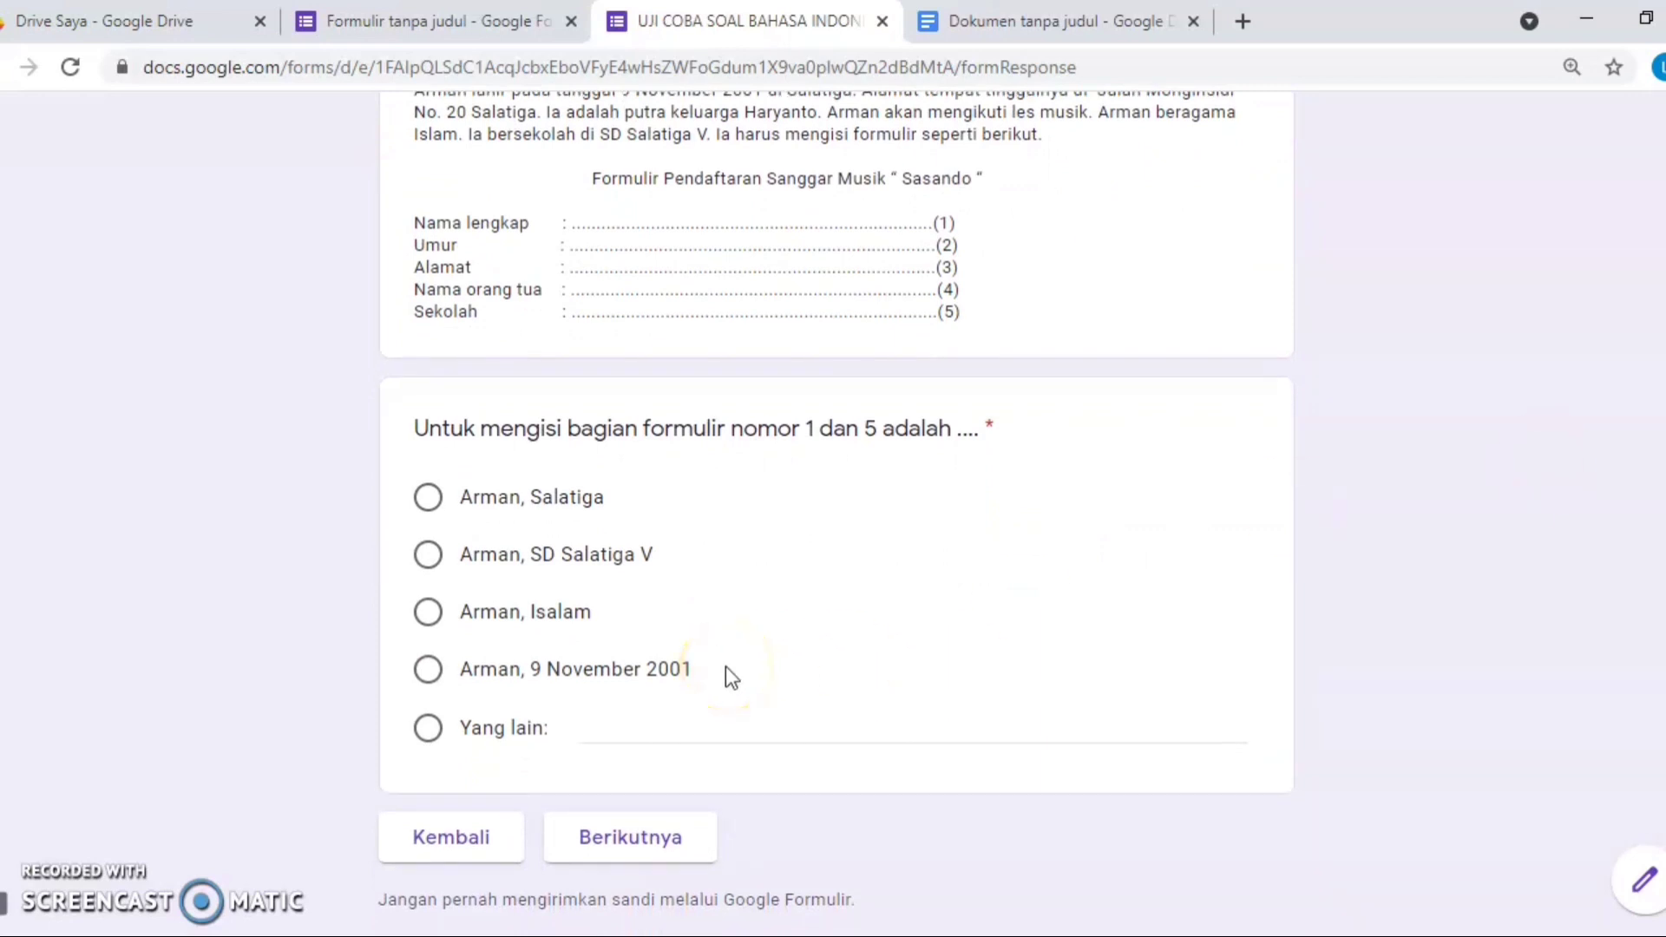
left_click(437, 679)
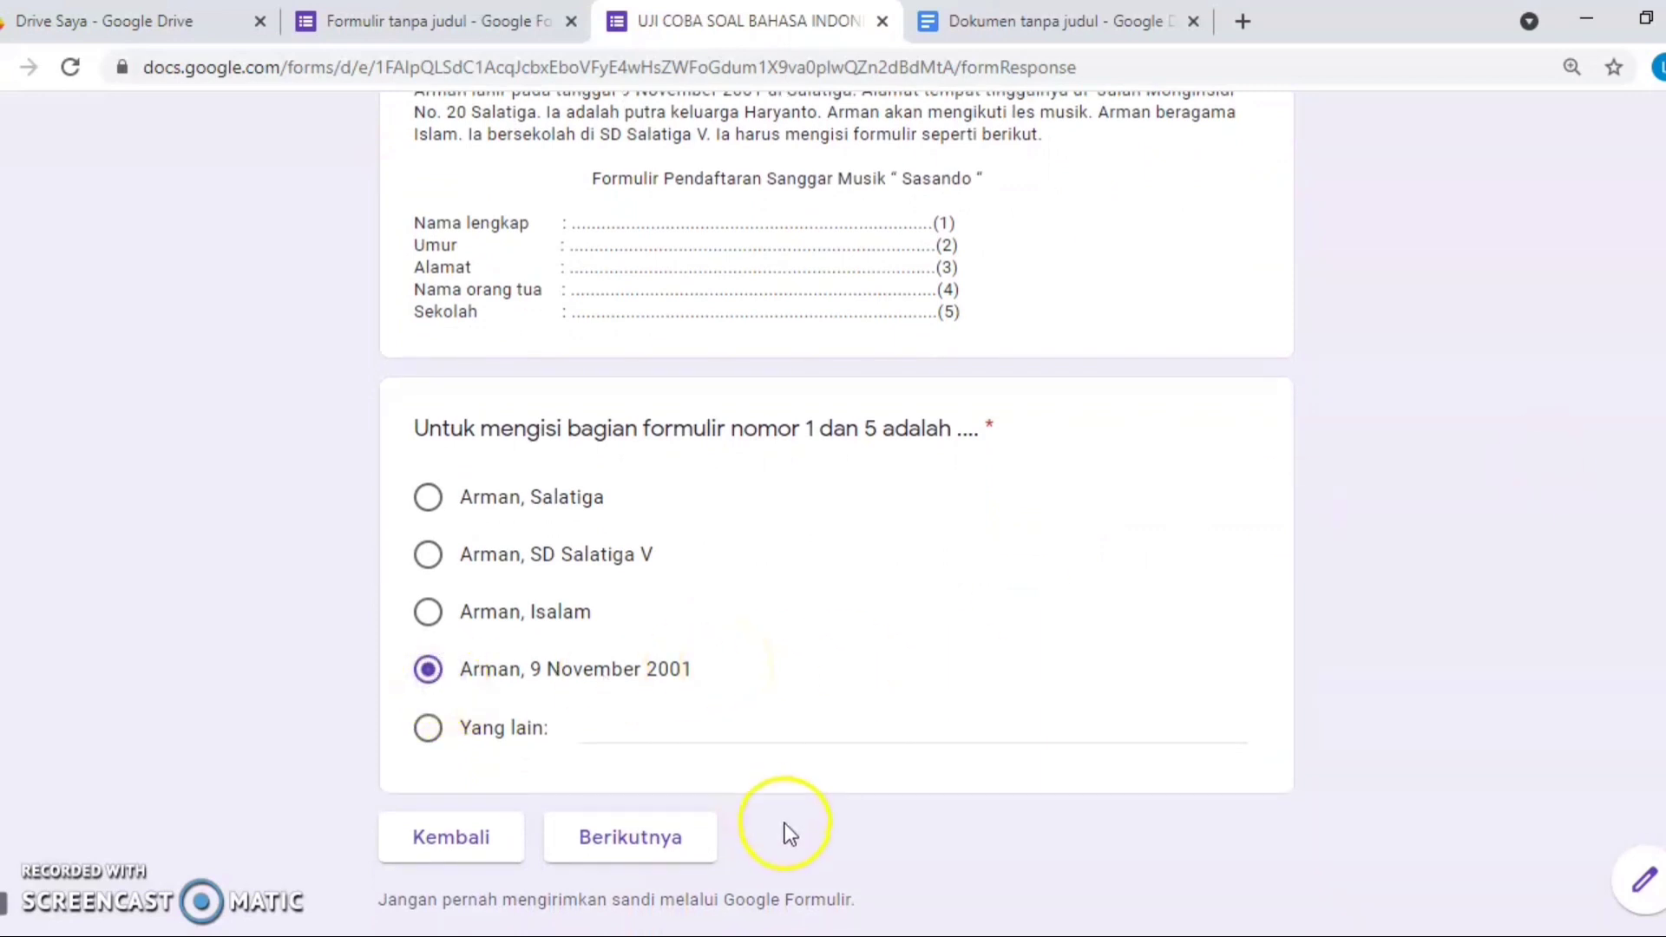
left_click(636, 838)
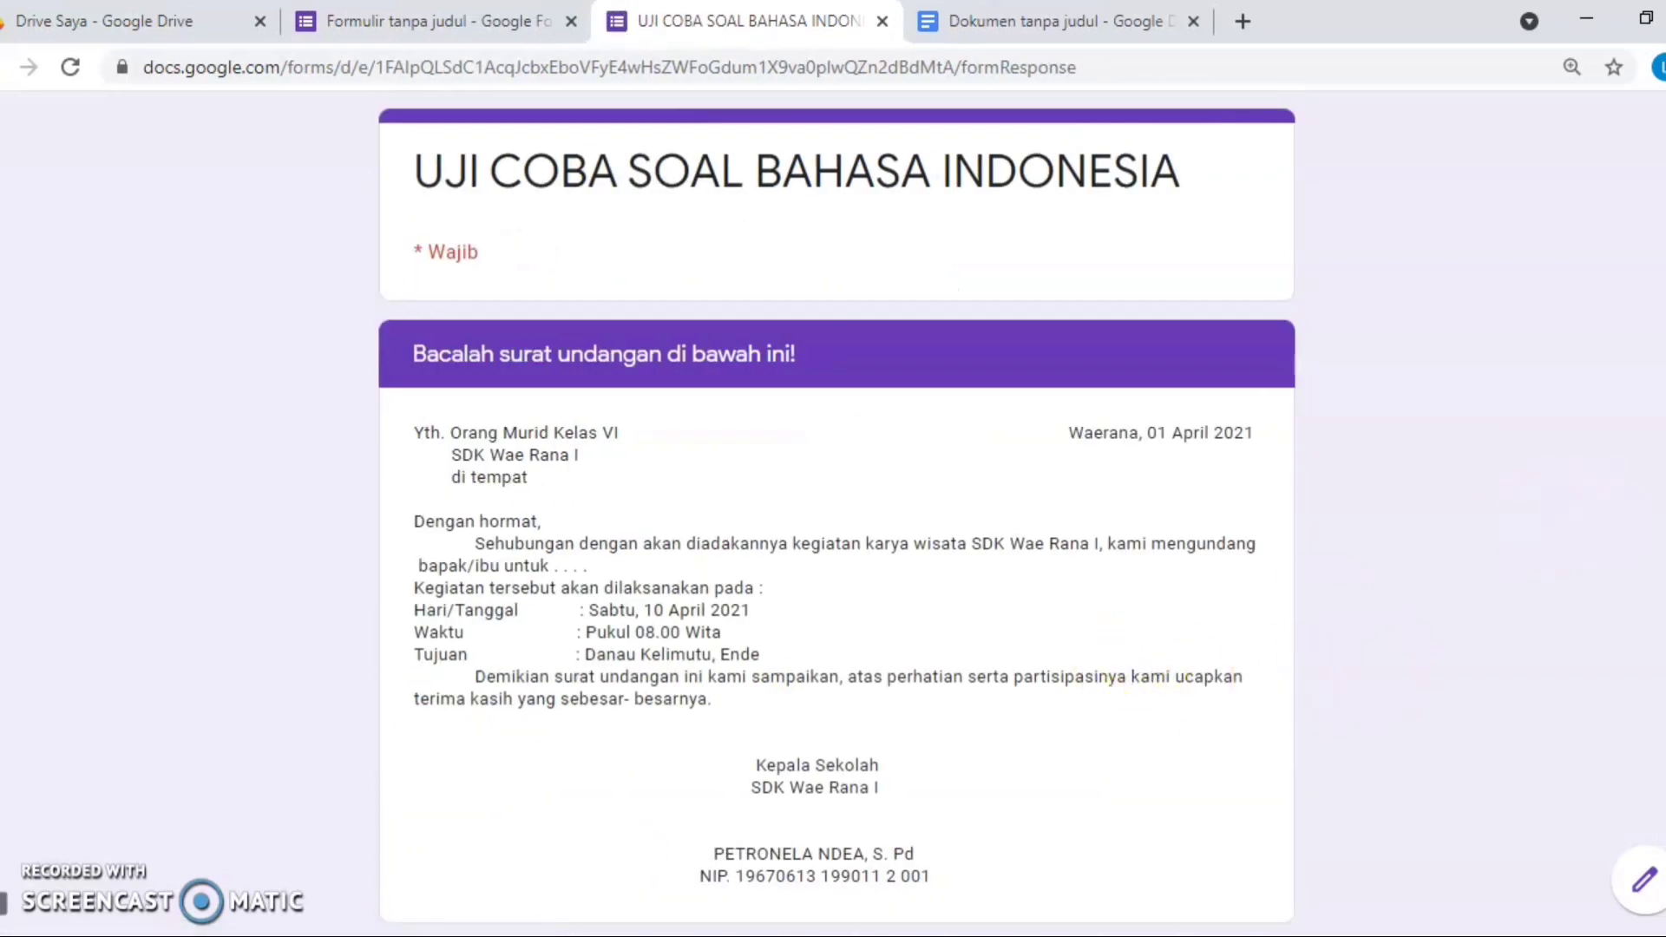
- Examine the invitation letter's layout and its multiple-choice question in the preview
scroll(837, 512, "down", 3)
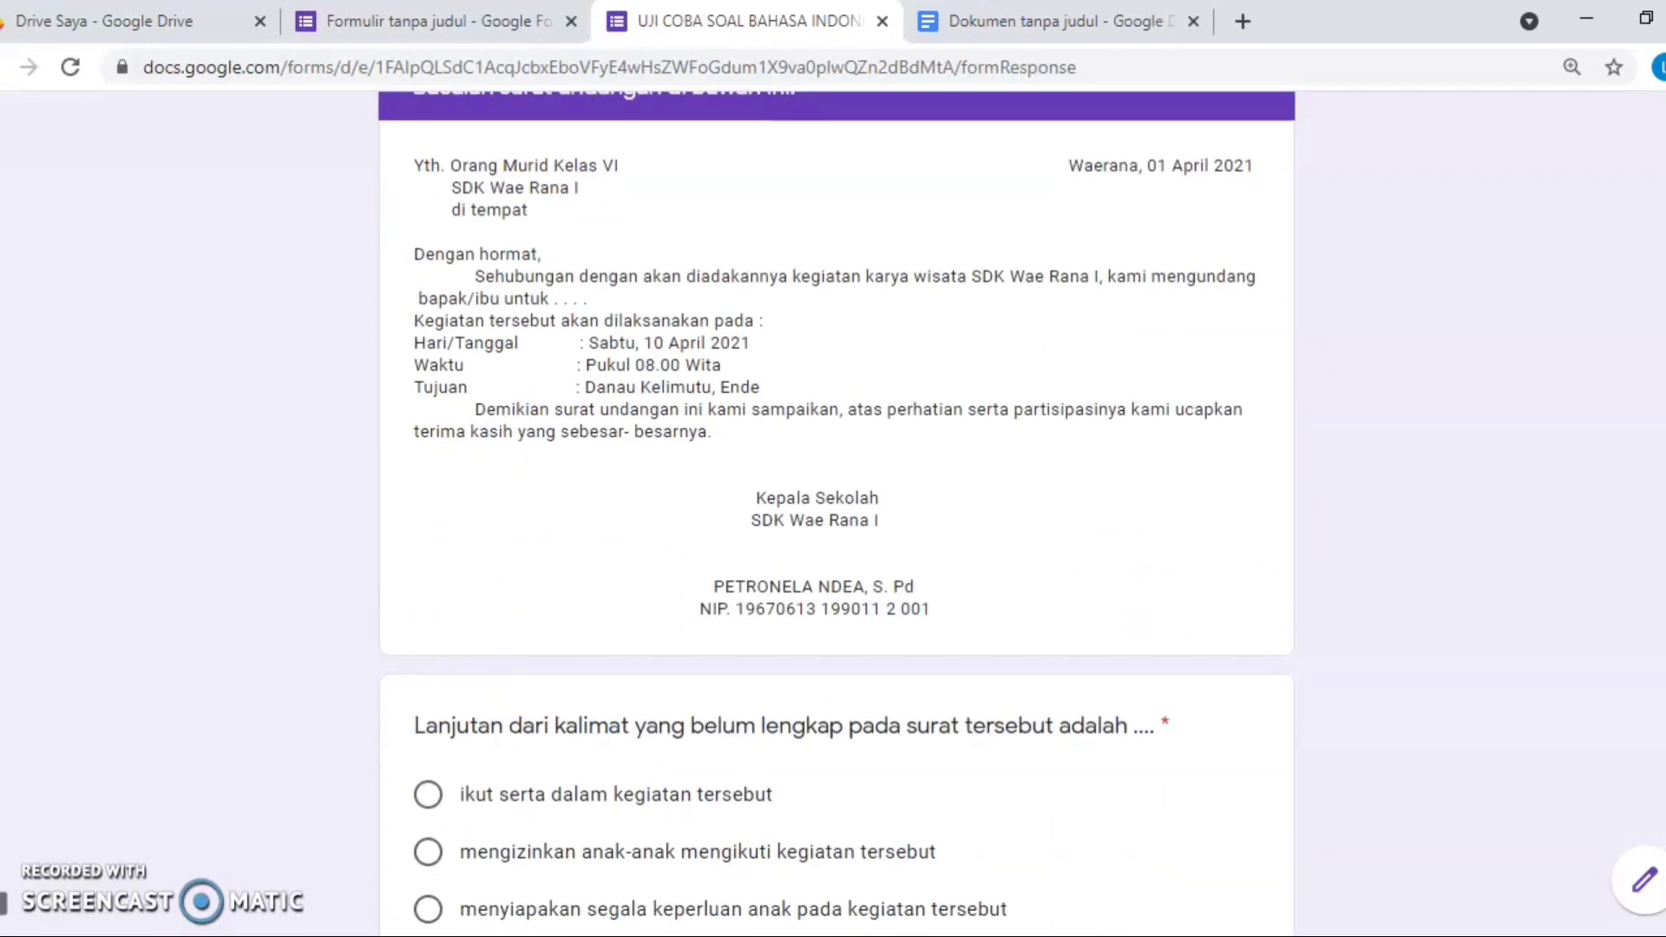
scroll(836, 512, "down", 2)
scroll(837, 512, "up", 3)
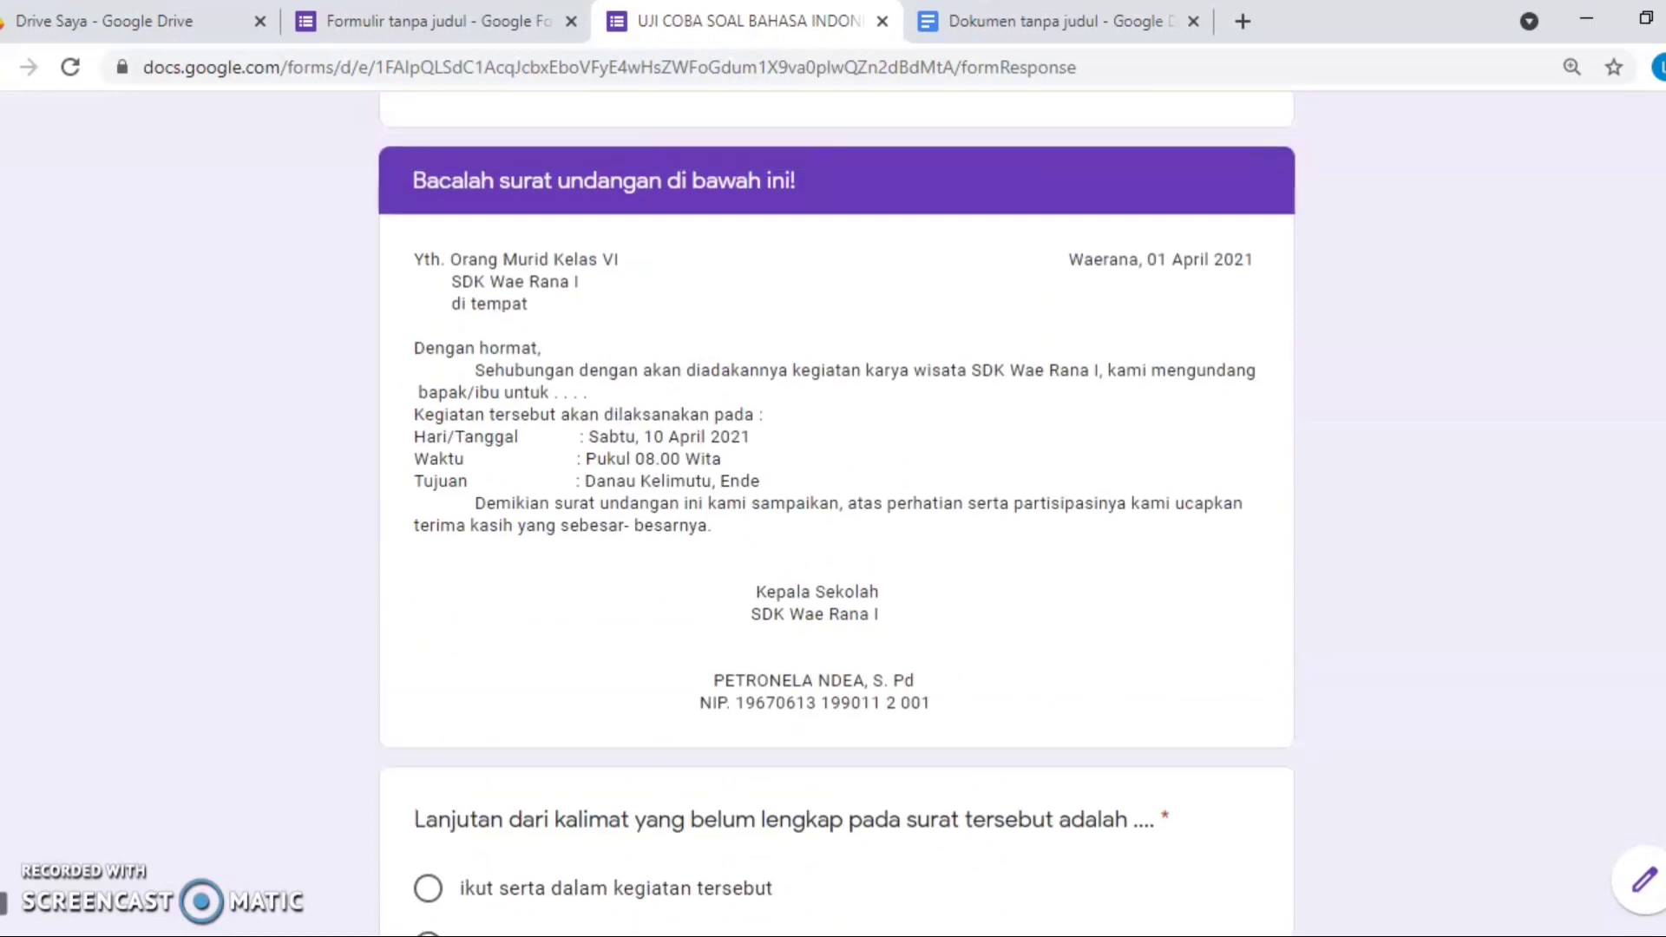